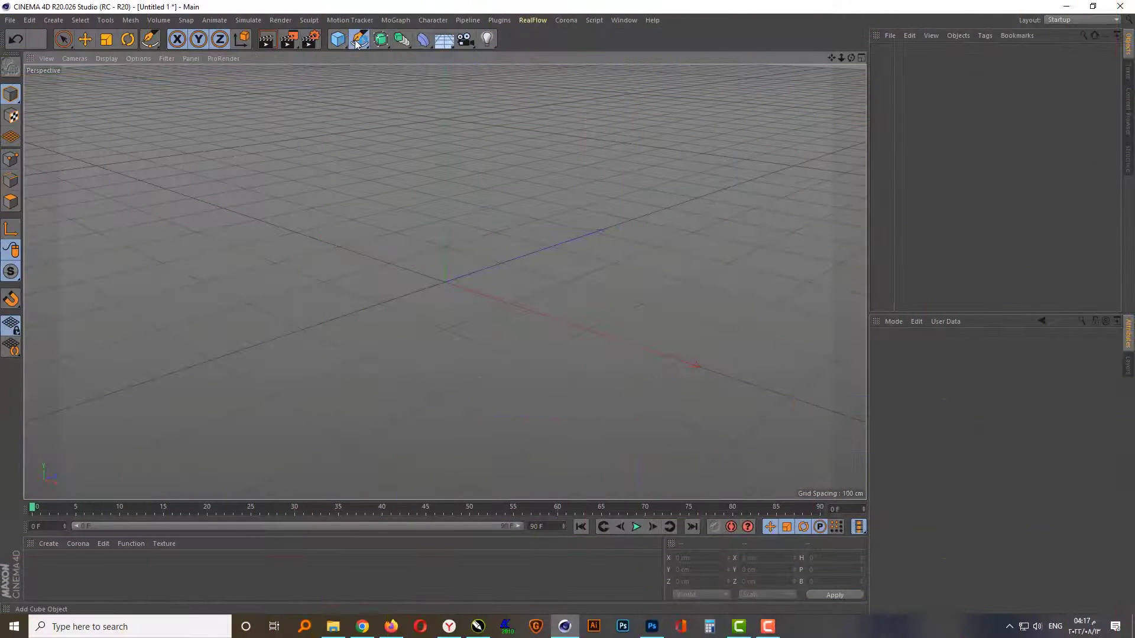
Step: Create a Text spline in Regular style with Middle alignment, reading 10
{"action": "left_click", "coordinate": [365, 46]}
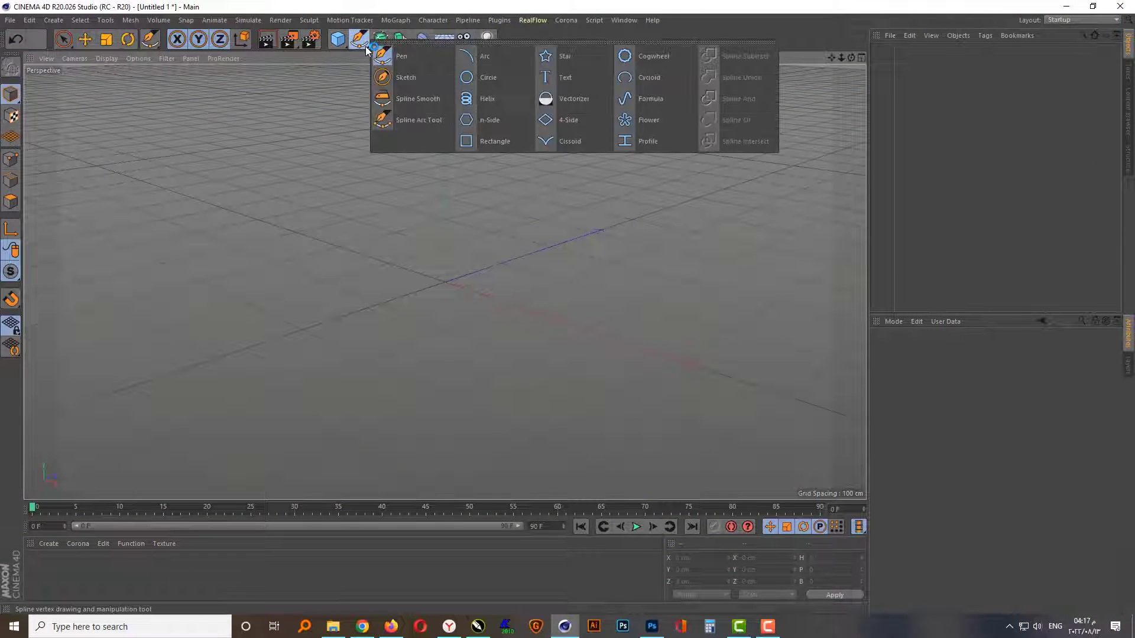
{"action": "left_click", "coordinate": [552, 77]}
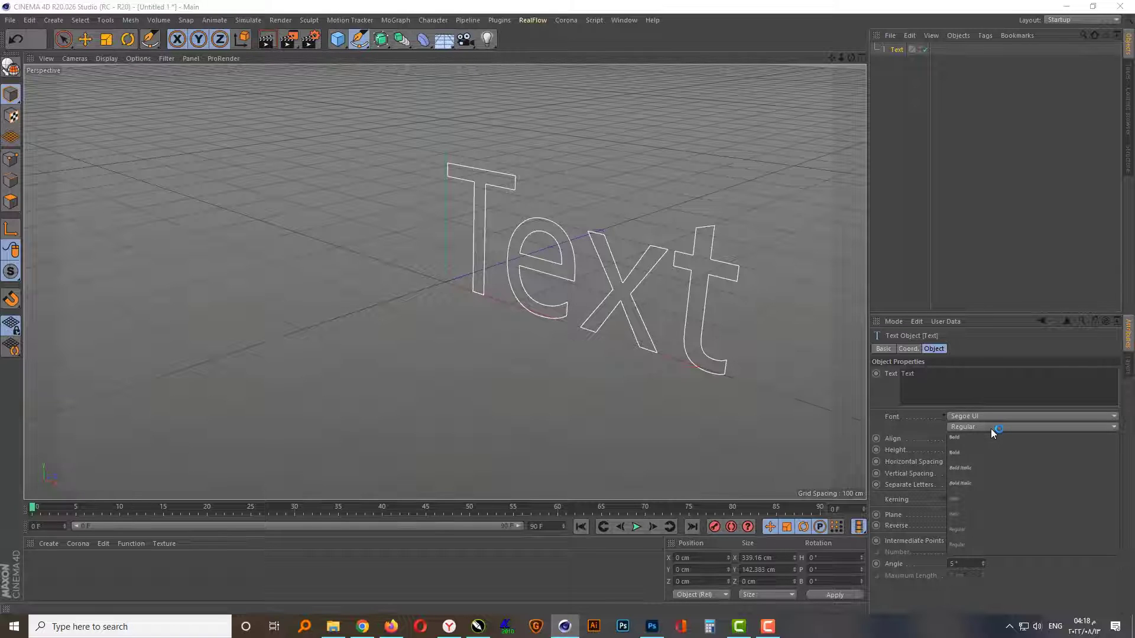
{"action": "left_click", "coordinate": [991, 428]}
{"action": "left_click", "coordinate": [991, 438]}
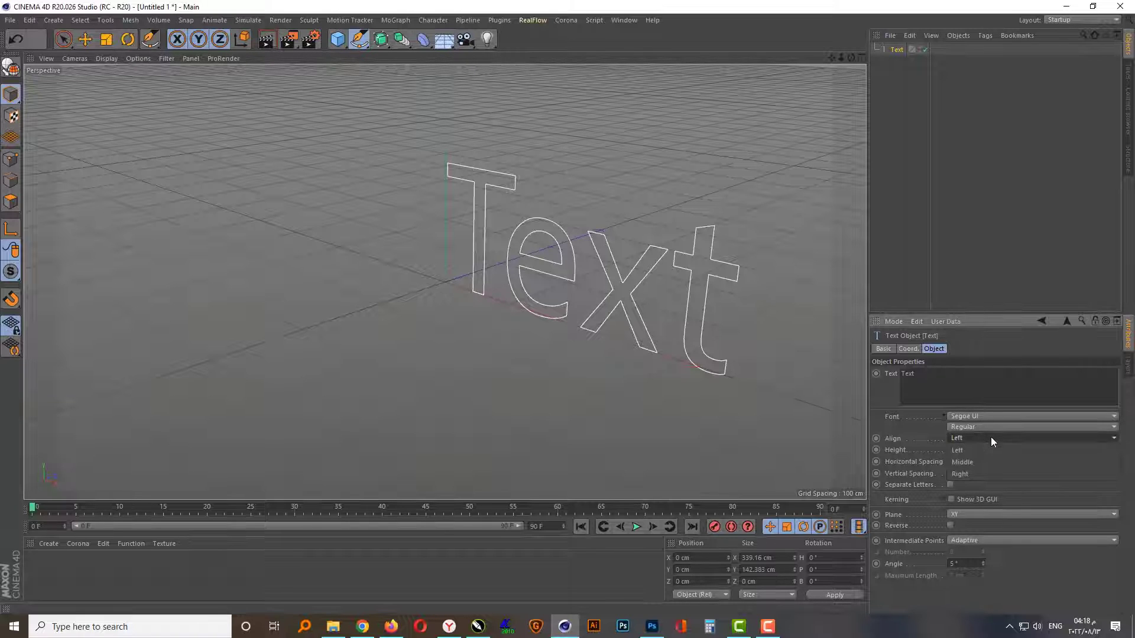
{"action": "left_click", "coordinate": [987, 462]}
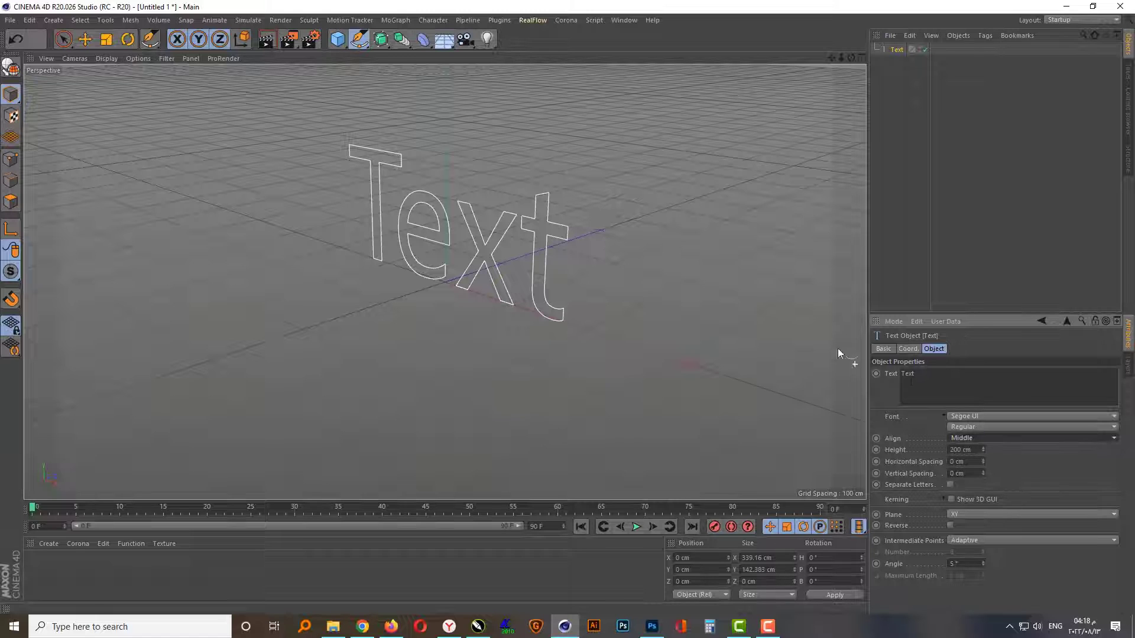
{"action": "double_click", "coordinate": [921, 376]}
{"action": "type", "text": "10"}
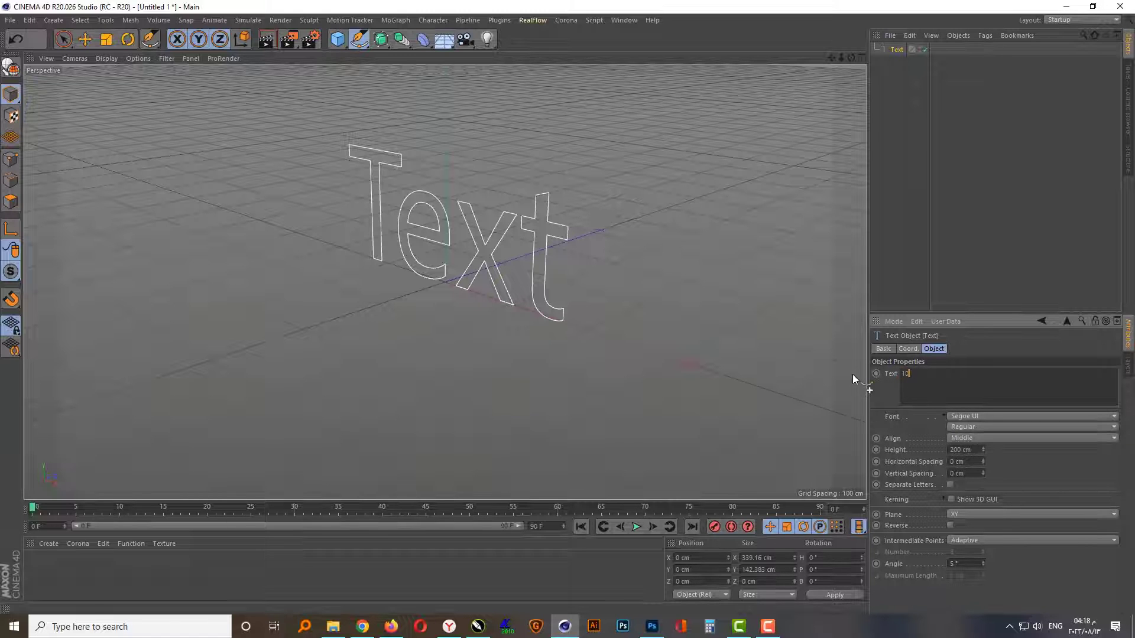
{"action": "scroll", "coordinate": [440, 172], "scroll_direction": "up", "scroll_amount": 2}
{"action": "scroll", "coordinate": [445, 170], "scroll_direction": "up", "scroll_amount": 1}
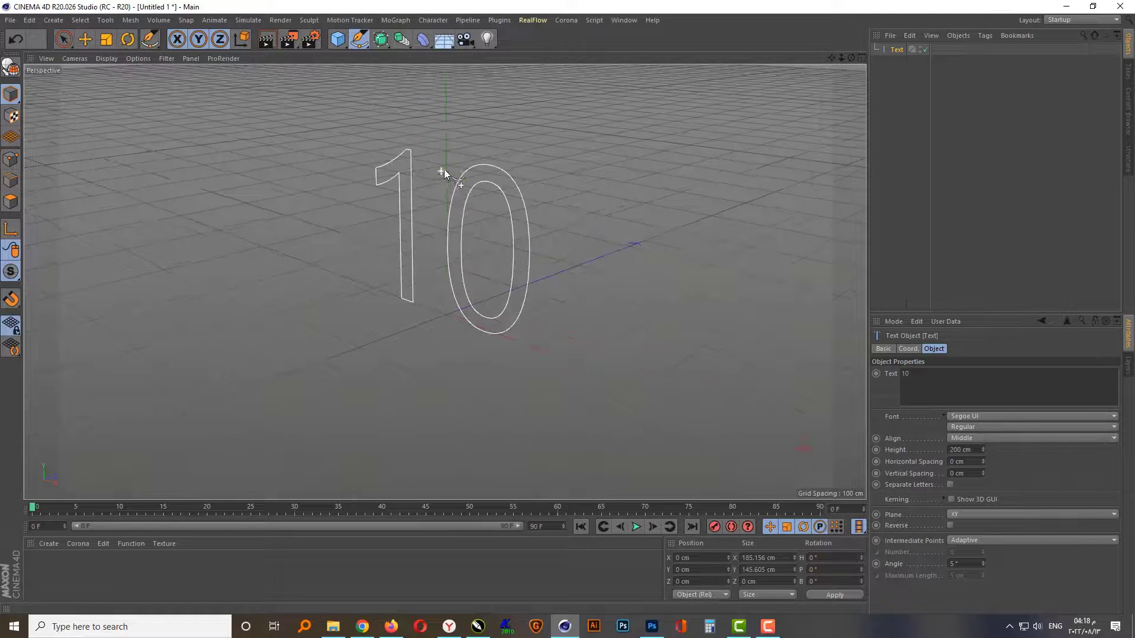
{"action": "scroll", "coordinate": [444, 169], "scroll_direction": "up", "scroll_amount": 2}
Step: Change the 10 text spline's font to Joy Multiplication
{"action": "left_click", "coordinate": [1011, 417]}
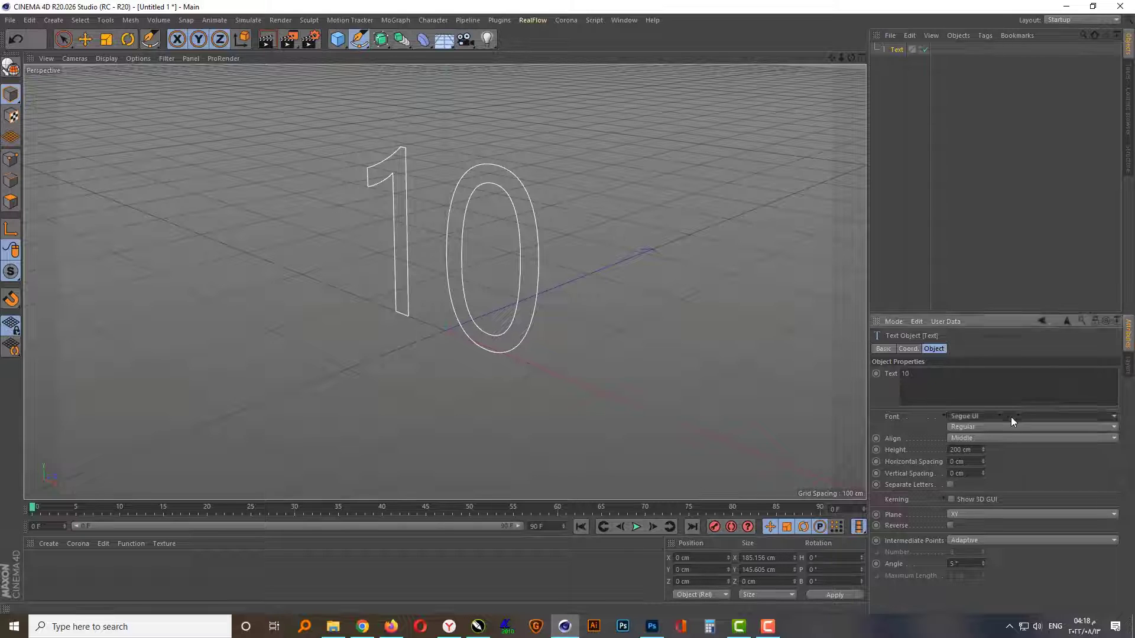
{"action": "scroll", "coordinate": [1014, 414], "scroll_direction": "up", "scroll_amount": 5}
{"action": "left_click_drag", "start_coordinate": [1130, 523], "coordinate": [1130, 325]}
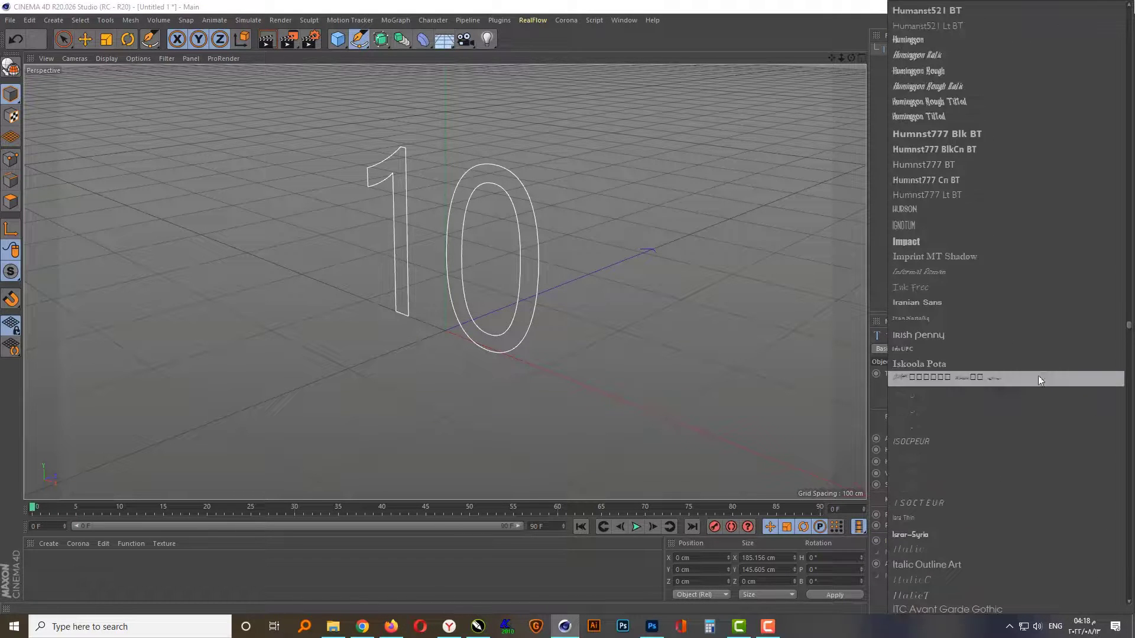
{"action": "scroll", "coordinate": [1038, 375], "scroll_direction": "down", "scroll_amount": 6}
{"action": "scroll", "coordinate": [1038, 375], "scroll_direction": "down", "scroll_amount": 1}
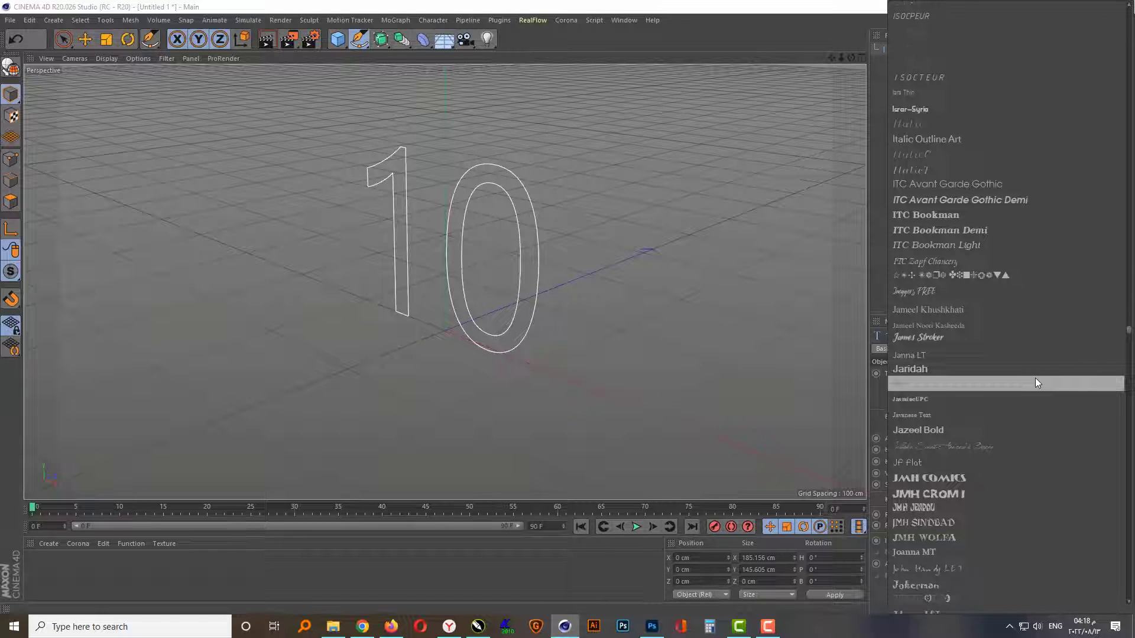
{"action": "scroll", "coordinate": [1030, 381], "scroll_direction": "down", "scroll_amount": 3}
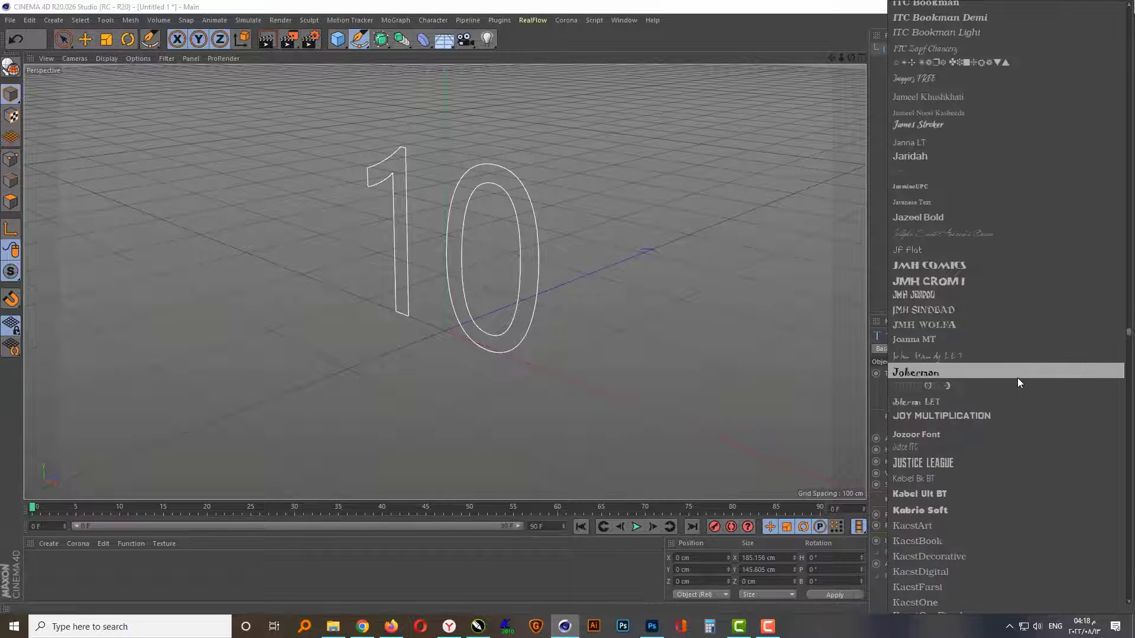
{"action": "left_click", "coordinate": [963, 415]}
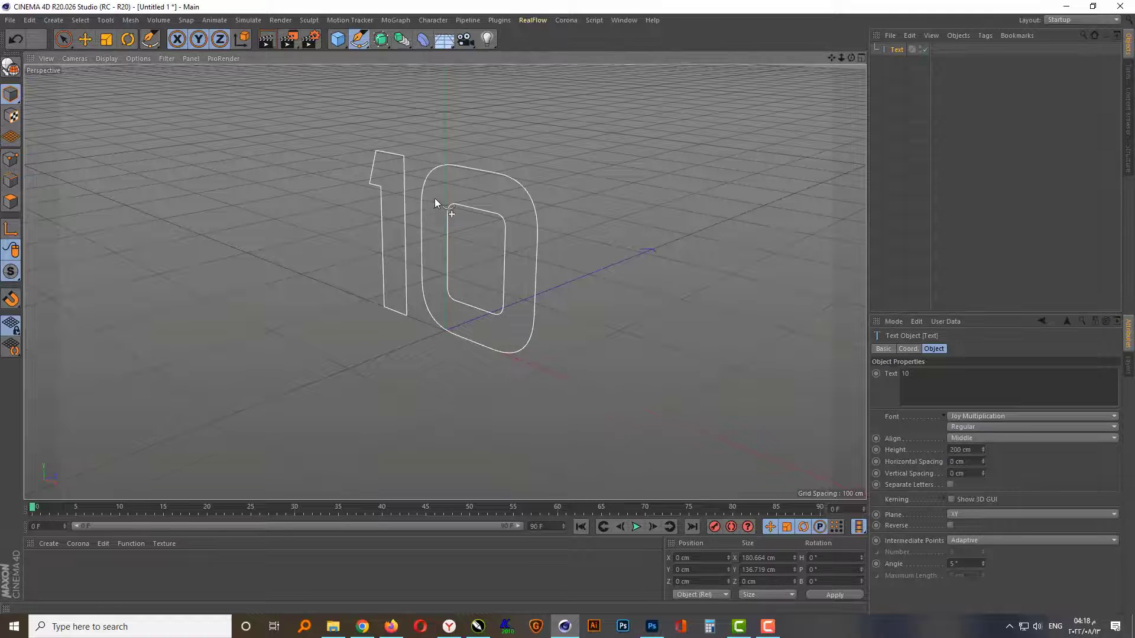
{"action": "mouse_move", "coordinate": [435, 197]}
{"action": "left_mouse_down", "text": "alt"}
{"action": "mouse_move", "coordinate": [472, 278]}
{"action": "mouse_move", "coordinate": [516, 253]}
{"action": "mouse_move", "coordinate": [522, 158]}
{"action": "mouse_move", "coordinate": [442, 228]}
{"action": "left_mouse_up", "text": "alt"}
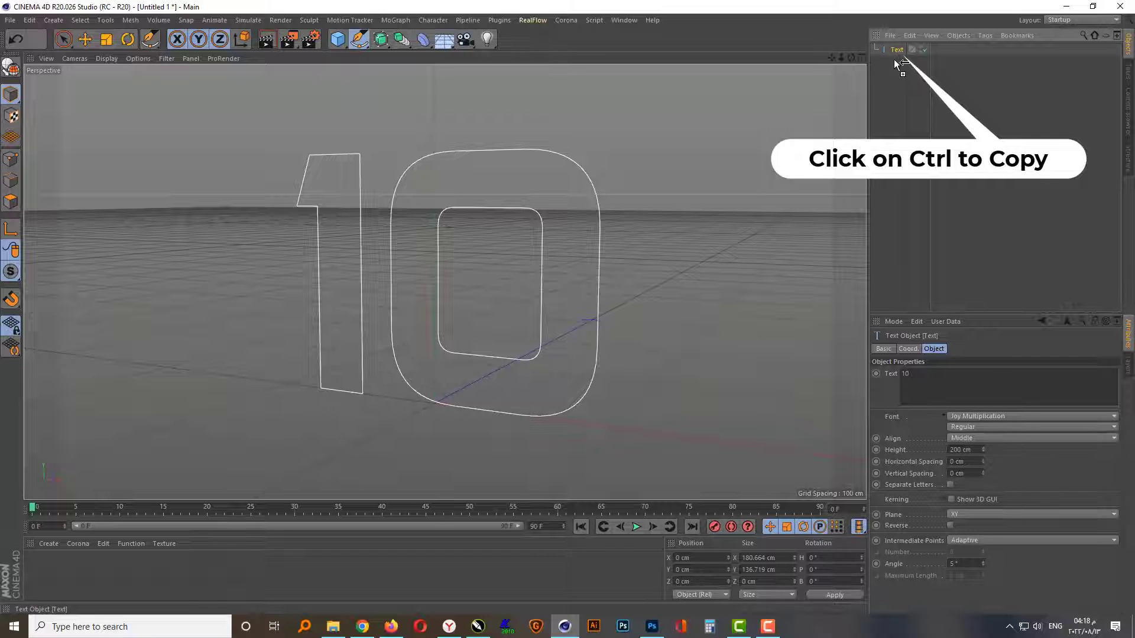
Step: Duplicate the 10 text and place the copy to its right as the K
{"action": "left_click_drag", "start_coordinate": [895, 59], "coordinate": [896, 63], "text": "ctrl"}
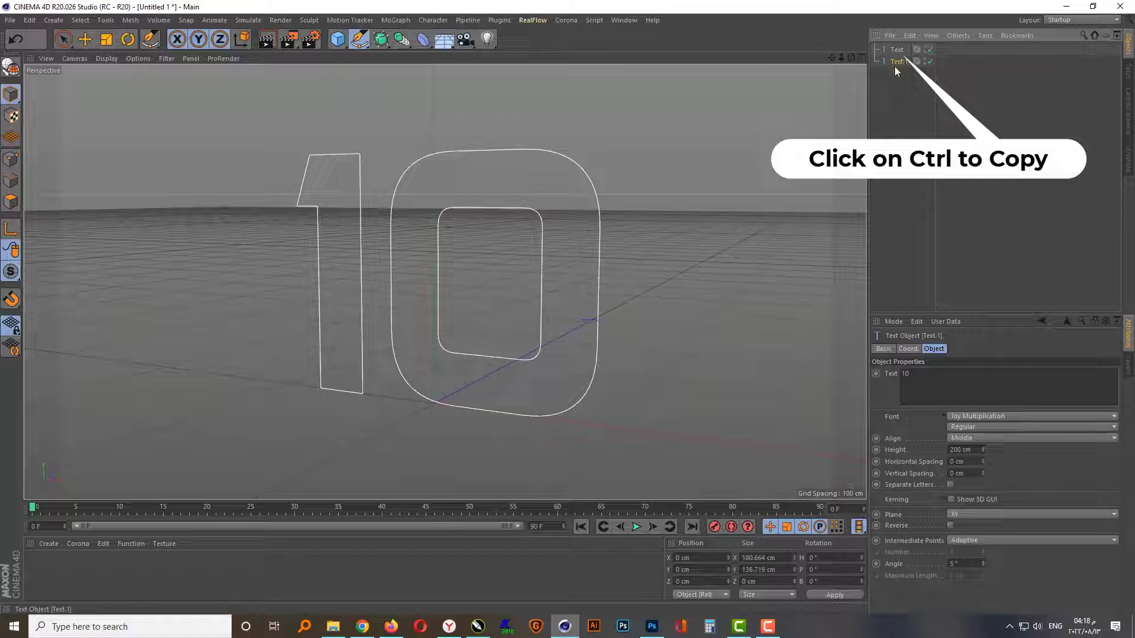
{"action": "left_click", "coordinate": [63, 39]}
{"action": "left_click_drag", "start_coordinate": [530, 431], "coordinate": [352, 289], "text": "alt"}
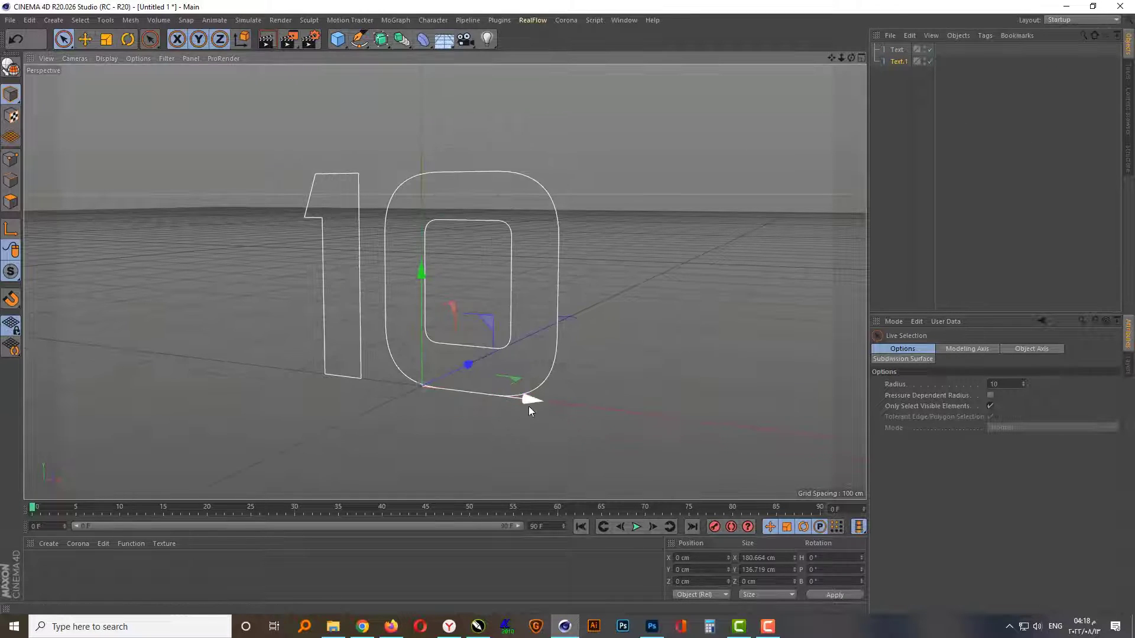
{"action": "left_click_drag", "start_coordinate": [529, 411], "coordinate": [768, 440]}
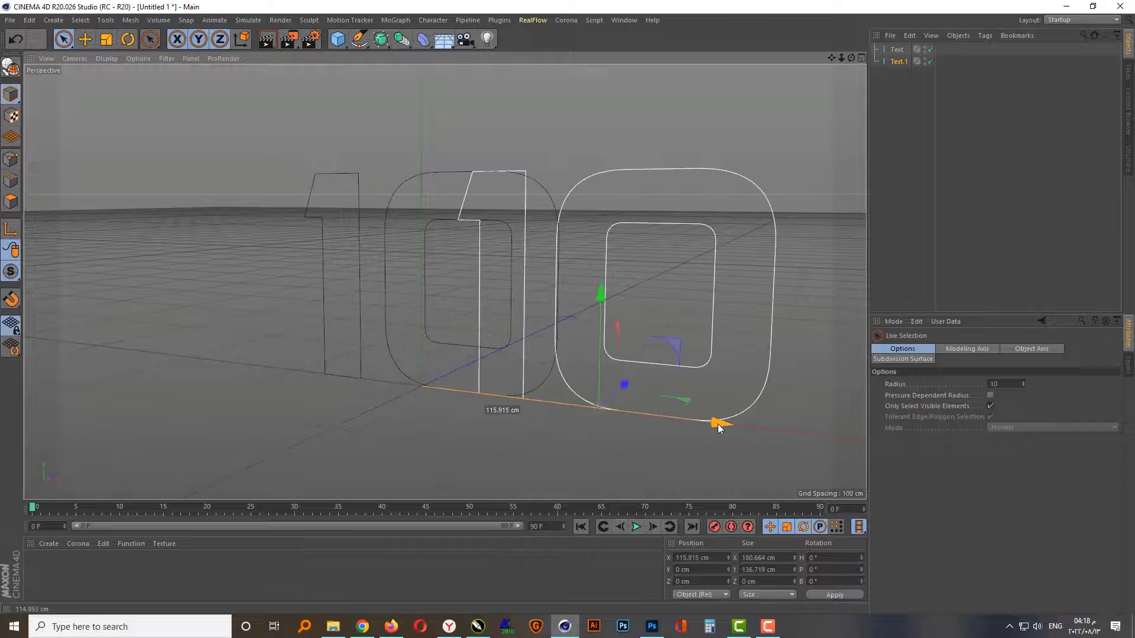
{"action": "left_click", "coordinate": [896, 62]}
{"action": "type", "text": "k"}
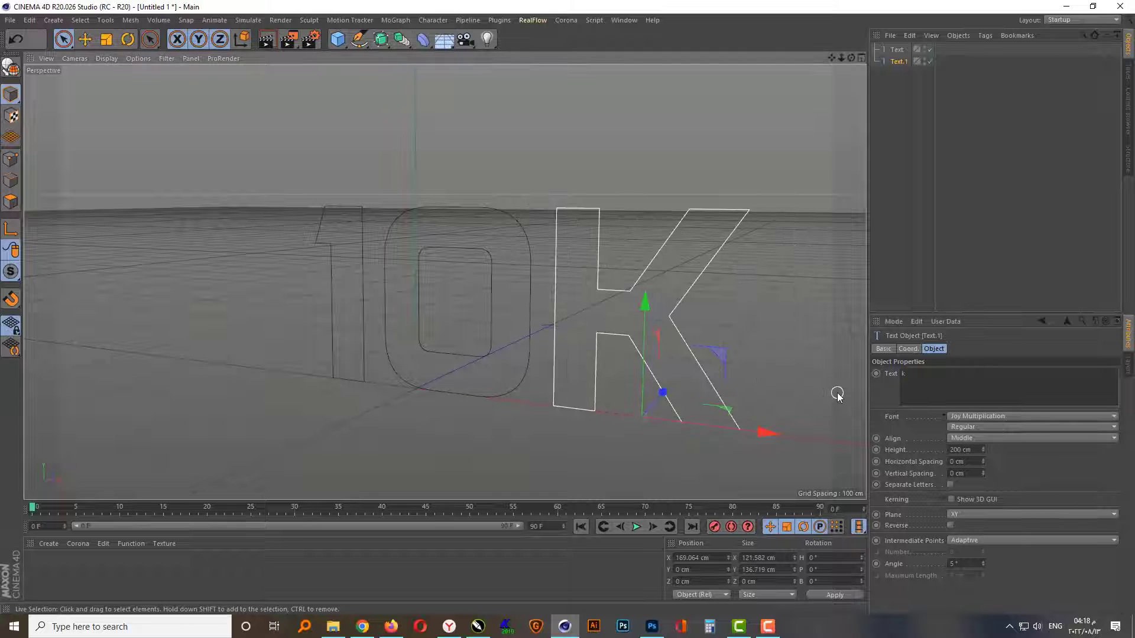
{"action": "middle_click", "coordinate": [583, 329]}
{"action": "middle_click", "coordinate": [664, 383]}
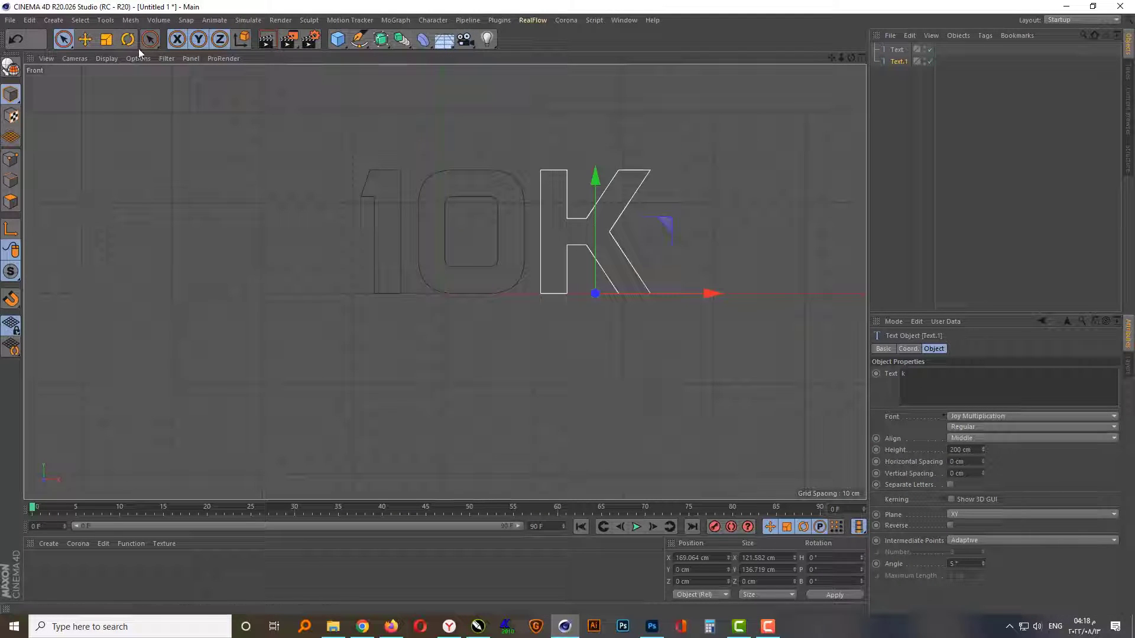
Step: Scale the K down to about two-thirds and slide it closer to the 10
{"action": "left_click", "coordinate": [106, 40]}
{"action": "left_click_drag", "start_coordinate": [666, 214], "coordinate": [537, 300]}
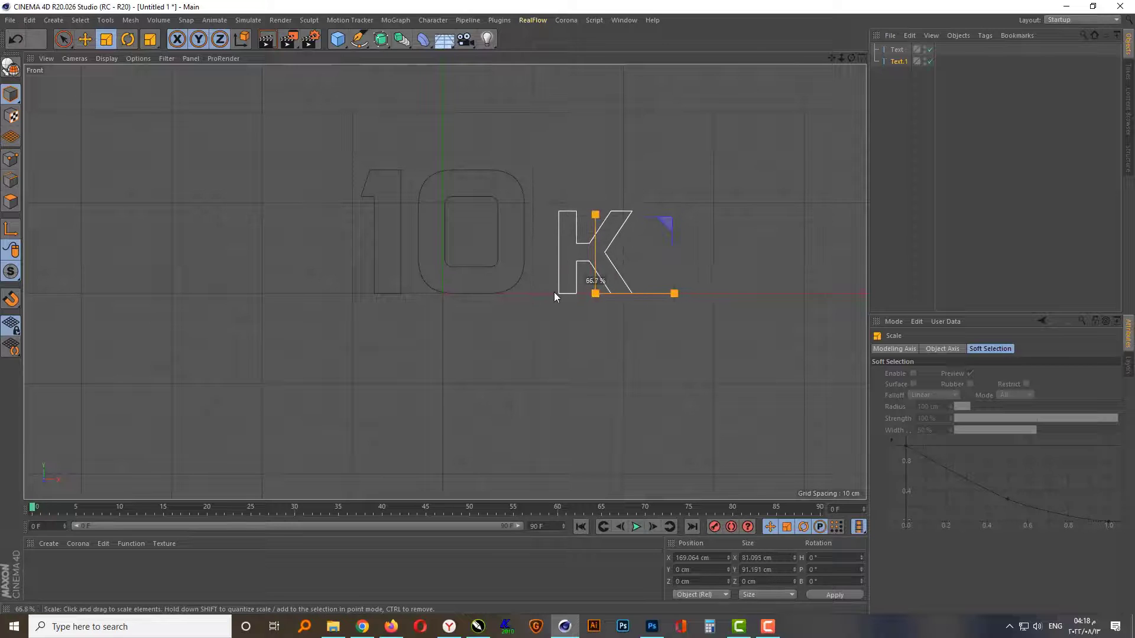
{"action": "left_click", "coordinate": [63, 39]}
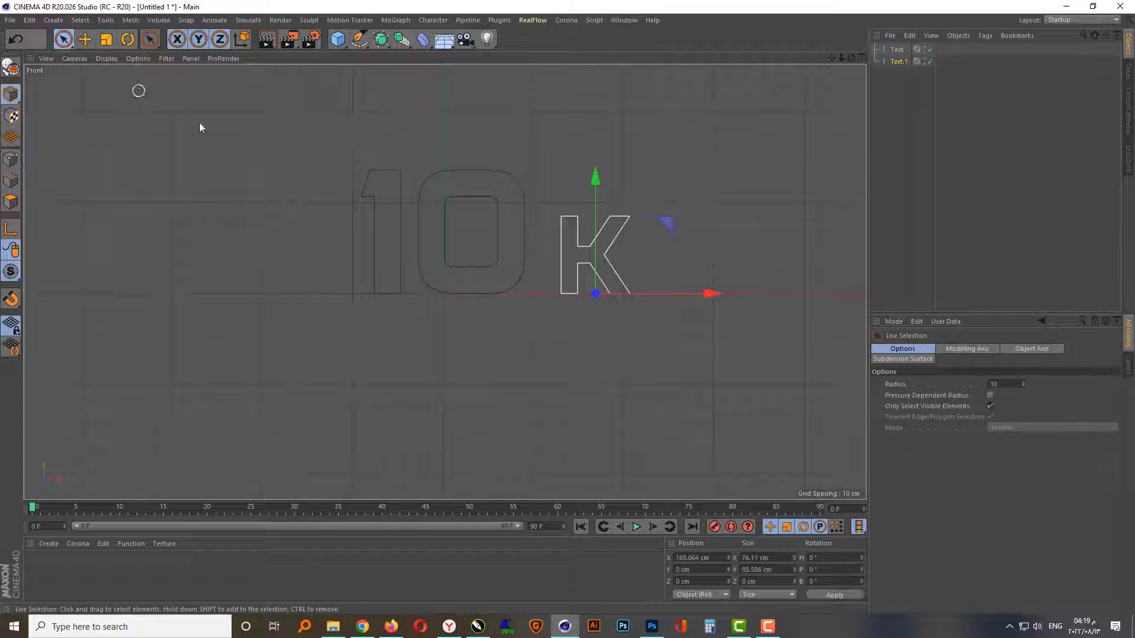
{"action": "scroll", "coordinate": [513, 199], "scroll_direction": "up", "scroll_amount": 3}
{"action": "left_click_drag", "start_coordinate": [778, 364], "coordinate": [740, 364]}
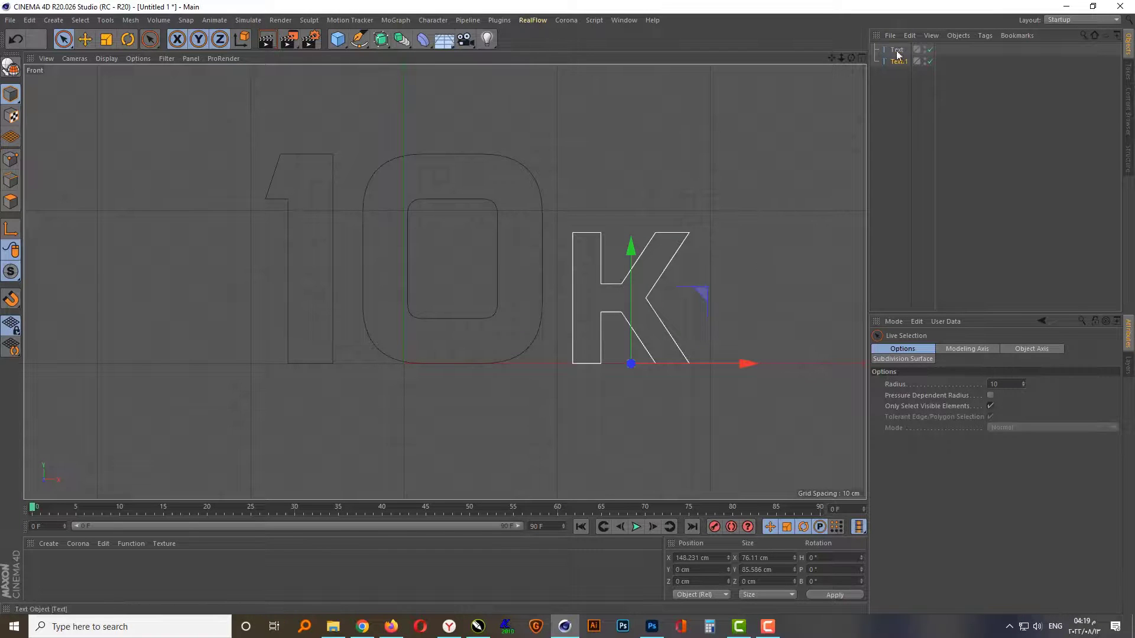
Step: Move both text objects left together to centre the 10K
{"action": "key", "text": "ctrl+a"}
{"action": "scroll", "coordinate": [661, 284], "scroll_direction": "down", "scroll_amount": 2}
{"action": "left_click_drag", "start_coordinate": [655, 351], "coordinate": [594, 353]}
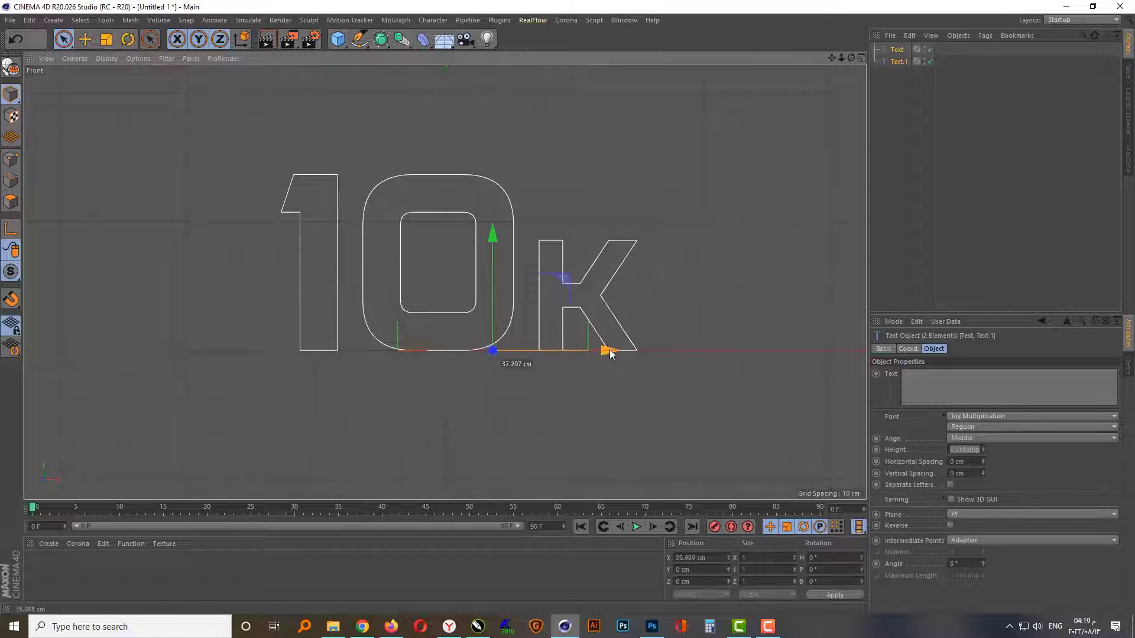
{"action": "scroll", "coordinate": [651, 367], "scroll_direction": "down", "scroll_amount": 1}
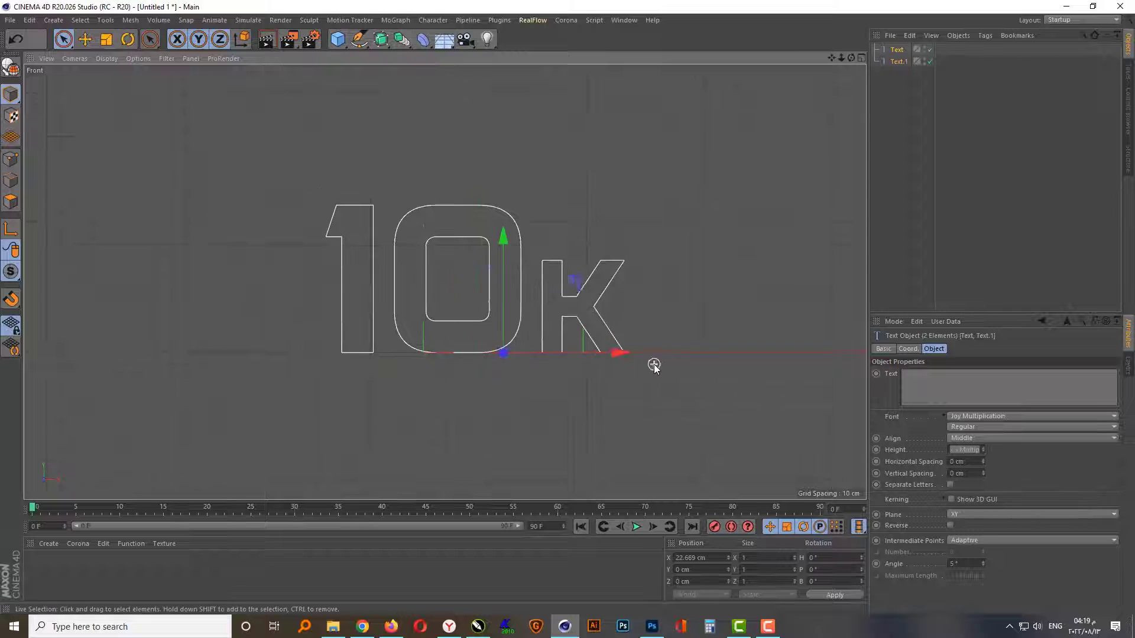
{"action": "left_click", "coordinate": [367, 278]}
{"action": "scroll", "coordinate": [377, 263], "scroll_direction": "up", "scroll_amount": 4}
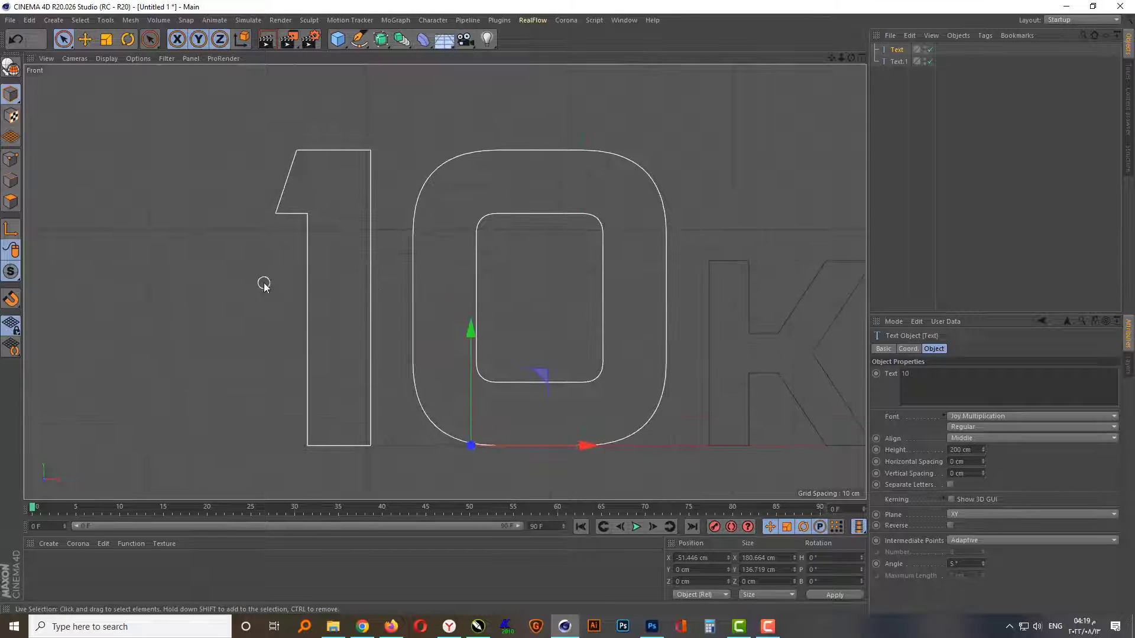
Step: Make the 10 text editable and chamfer the 1's corners at 5 cm
{"action": "left_click", "coordinate": [263, 286]}
{"action": "left_click", "coordinate": [364, 283]}
{"action": "left_click", "coordinate": [11, 67]}
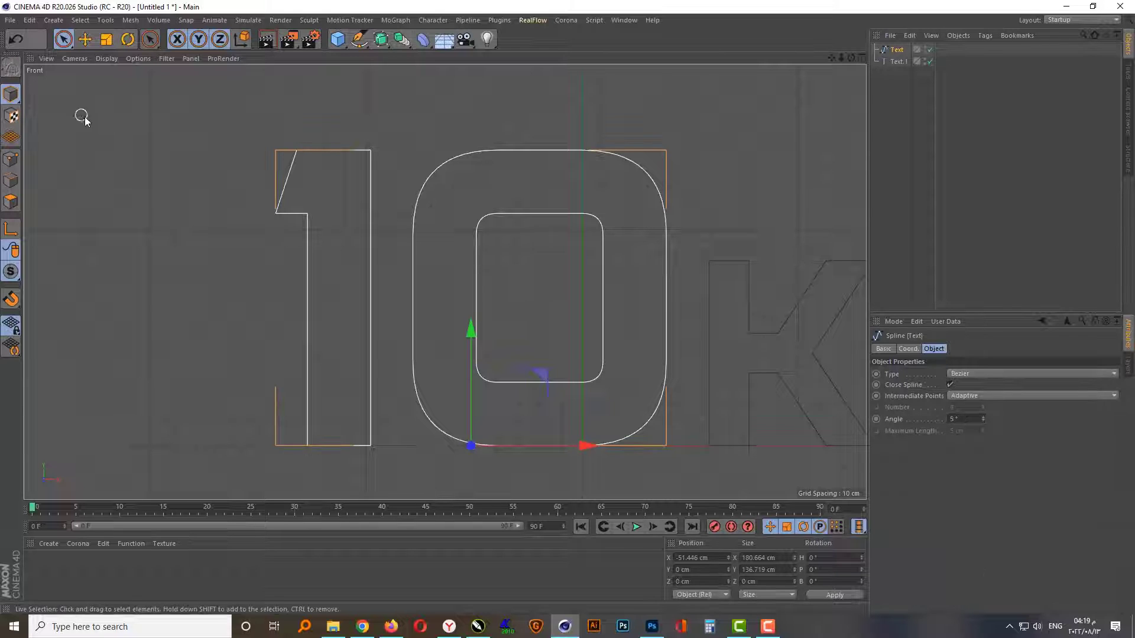
{"action": "left_click", "coordinate": [64, 39]}
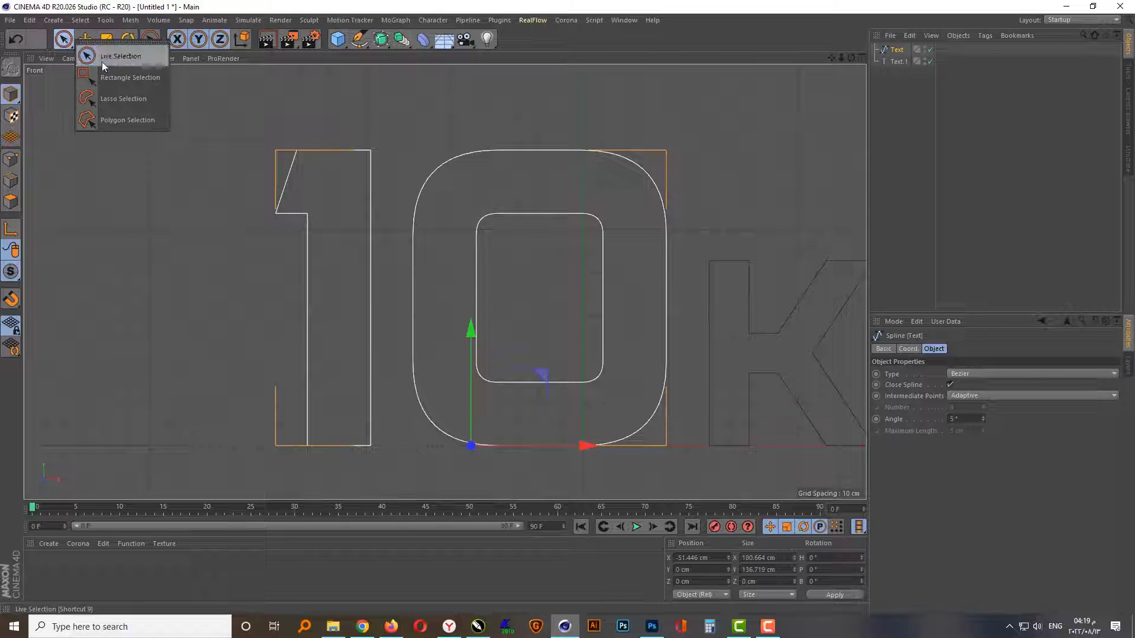
{"action": "left_click", "coordinate": [118, 78]}
{"action": "left_click", "coordinate": [12, 161]}
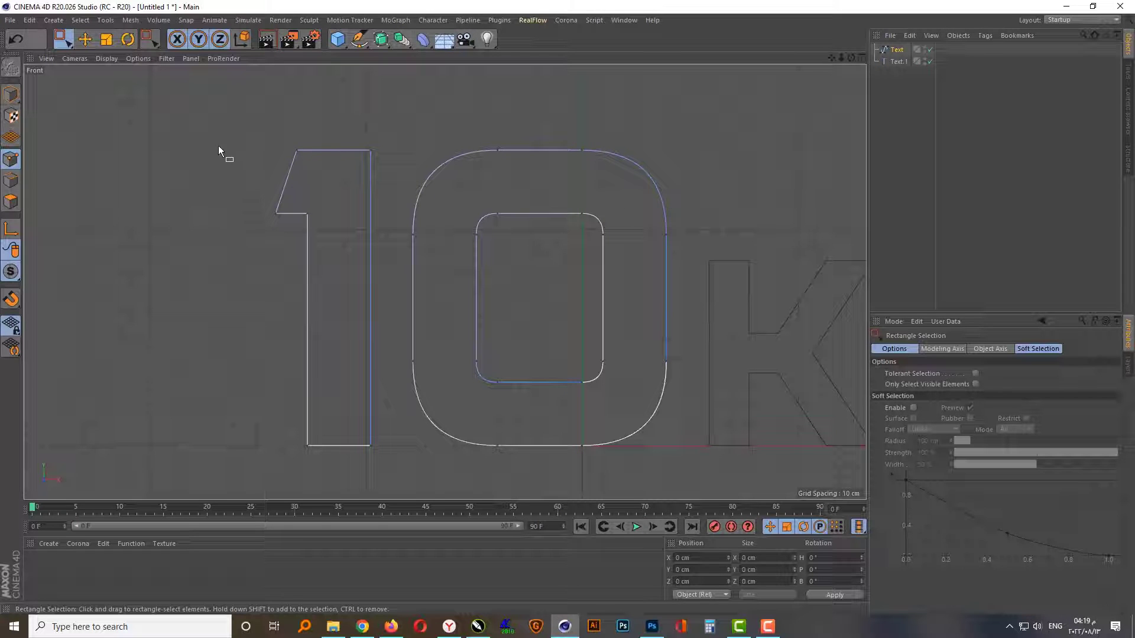
{"action": "left_click_drag", "start_coordinate": [218, 151], "coordinate": [389, 473]}
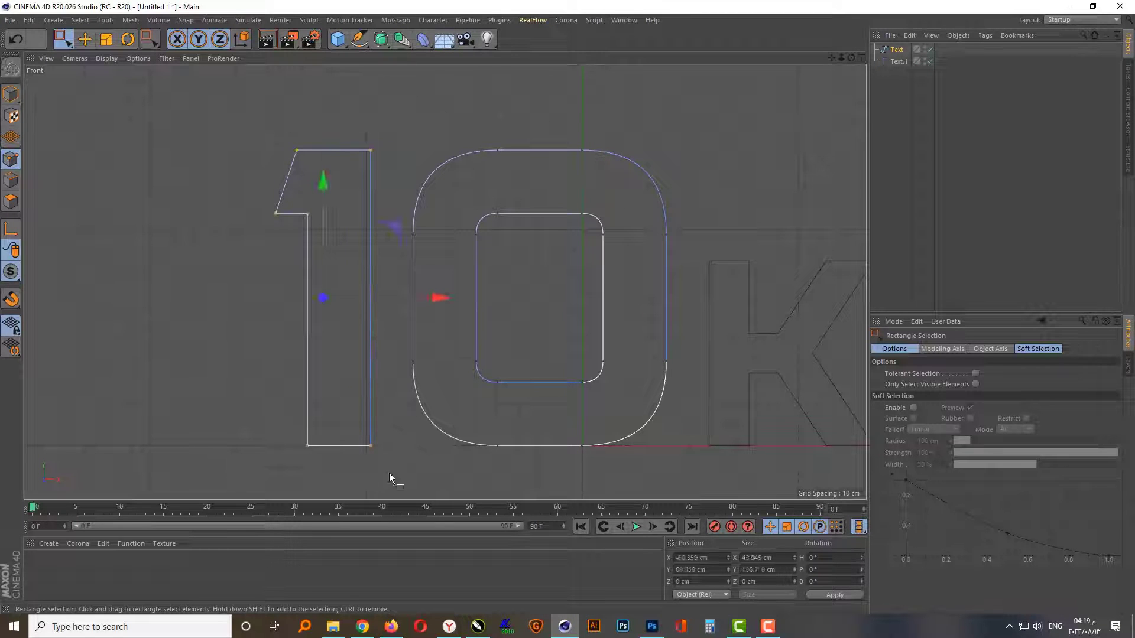
{"action": "right_click", "coordinate": [342, 336]}
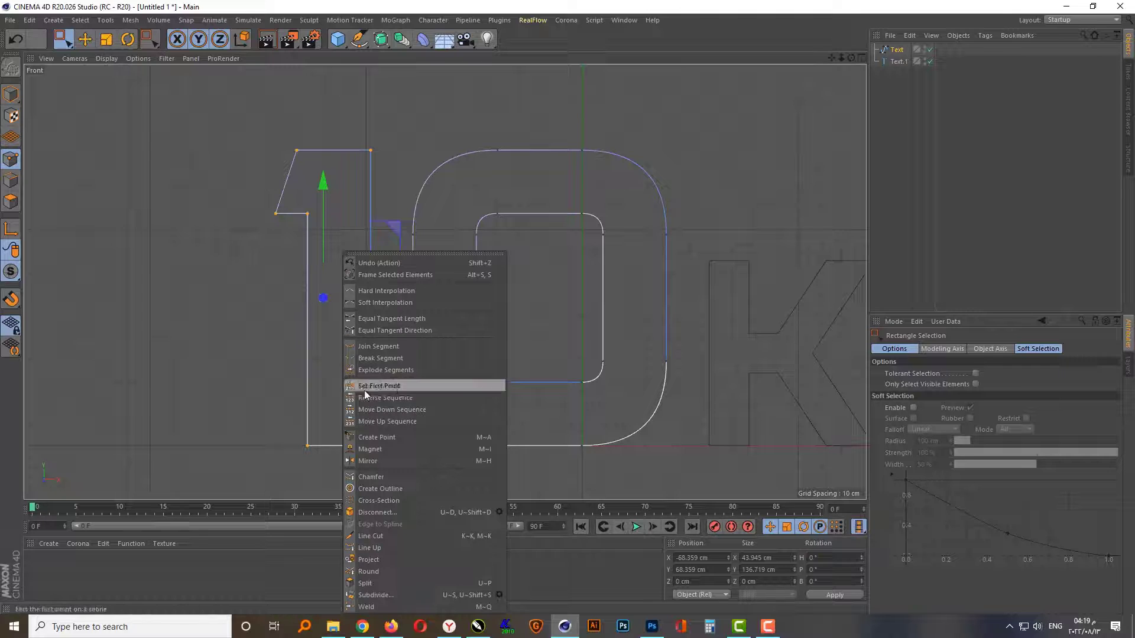
{"action": "left_click", "coordinate": [376, 477]}
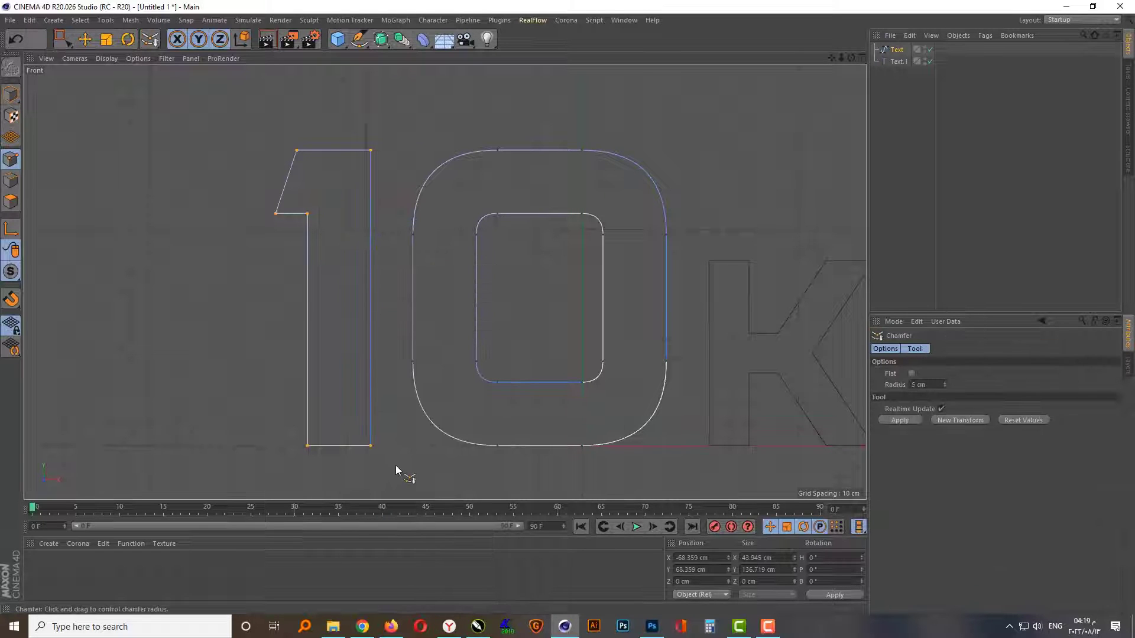
{"action": "left_click", "coordinate": [899, 421]}
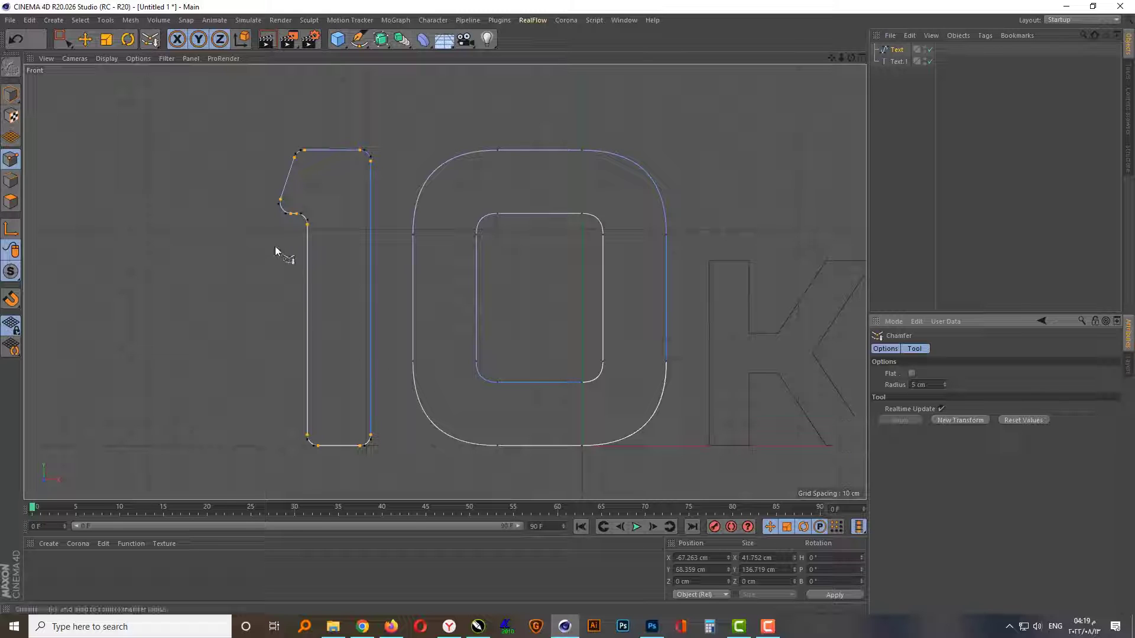
{"action": "scroll", "coordinate": [270, 203], "scroll_direction": "up", "scroll_amount": 3}
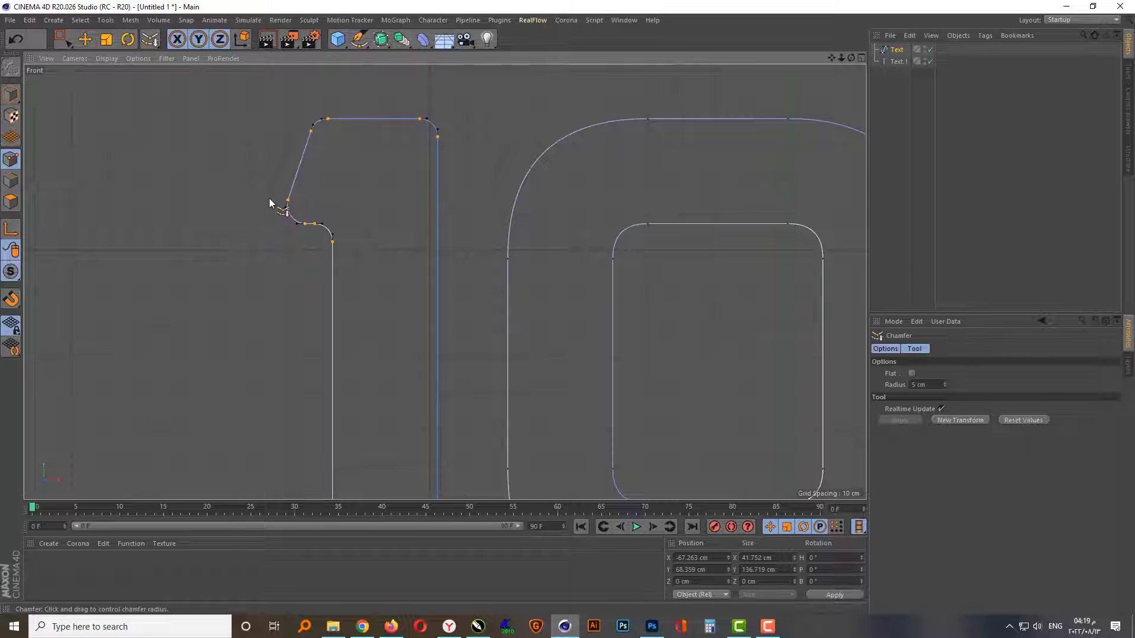
Step: Move the 1's upper-left flag points about 3 cm to the left
{"action": "left_click", "coordinate": [63, 39]}
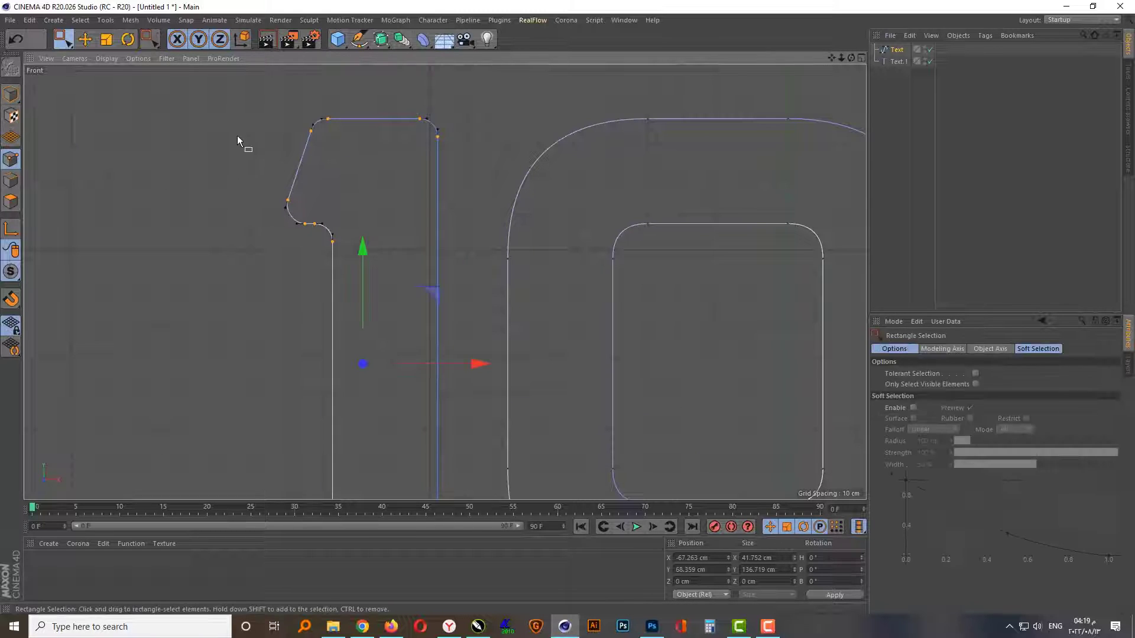
{"action": "left_click_drag", "start_coordinate": [207, 87], "coordinate": [311, 251]}
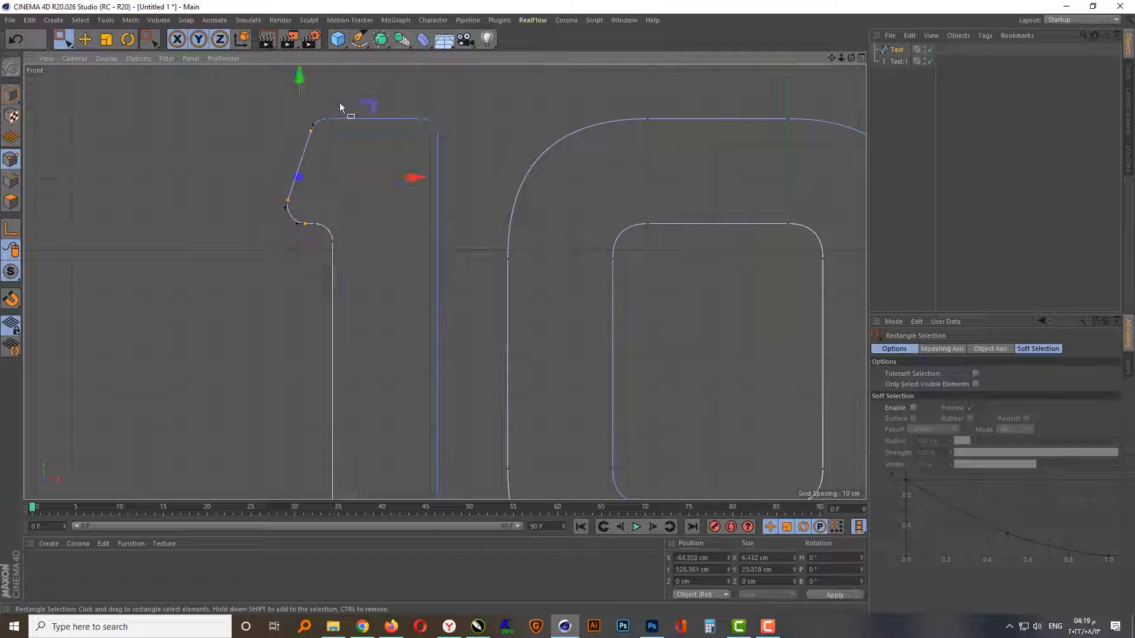
{"action": "left_click_drag", "start_coordinate": [340, 107], "coordinate": [321, 139], "text": "shift"}
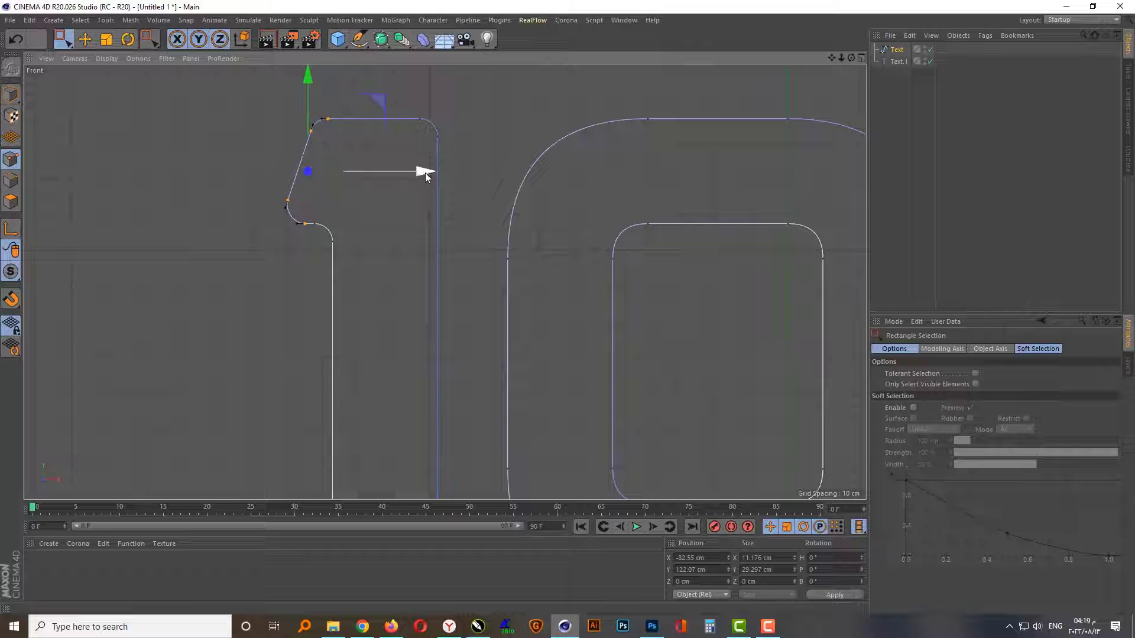
{"action": "left_click_drag", "start_coordinate": [426, 173], "coordinate": [414, 172]}
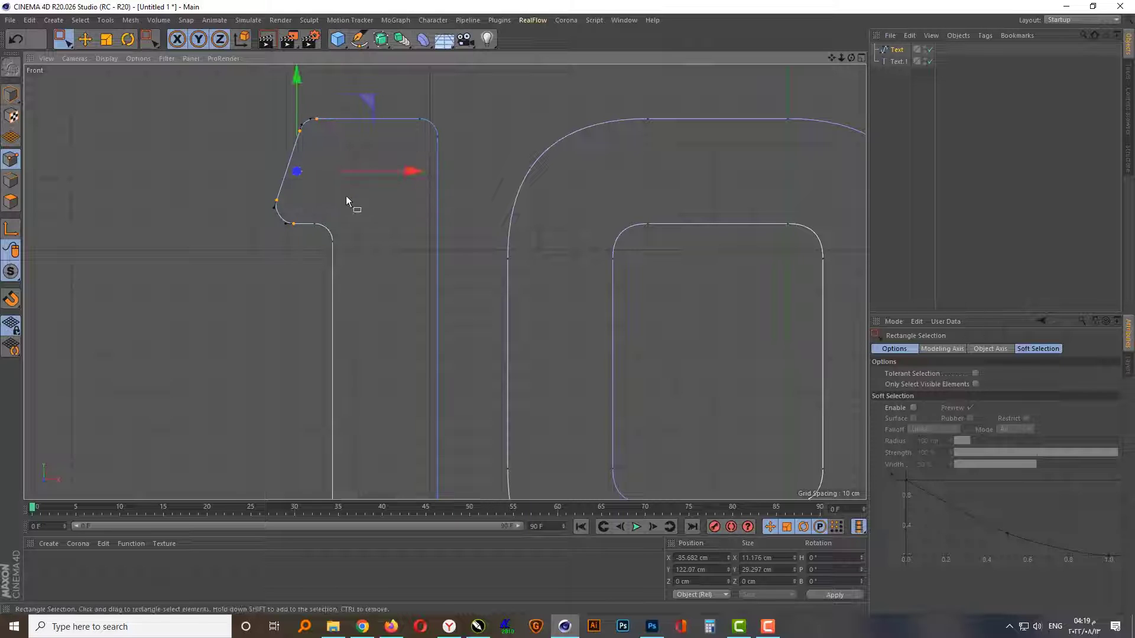
{"action": "scroll", "coordinate": [349, 118], "scroll_direction": "down", "scroll_amount": 2}
{"action": "scroll", "coordinate": [257, 221], "scroll_direction": "down", "scroll_amount": 1}
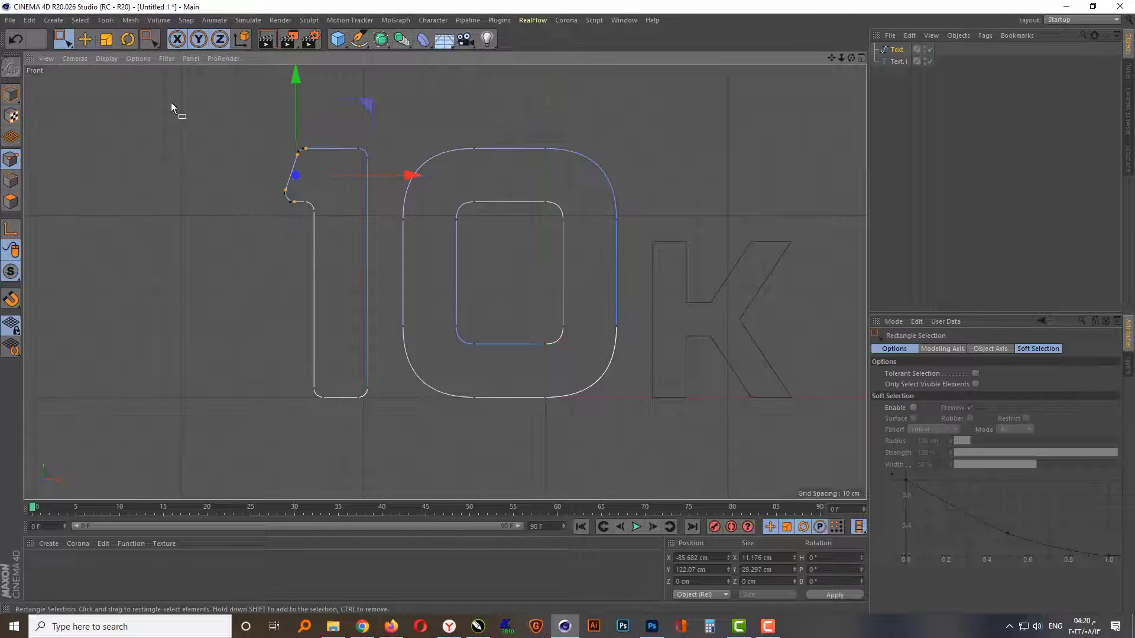
Step: Make the K text an editable spline and start a Chamfer on all its points
{"action": "left_click", "coordinate": [11, 95]}
{"action": "left_click", "coordinate": [899, 61]}
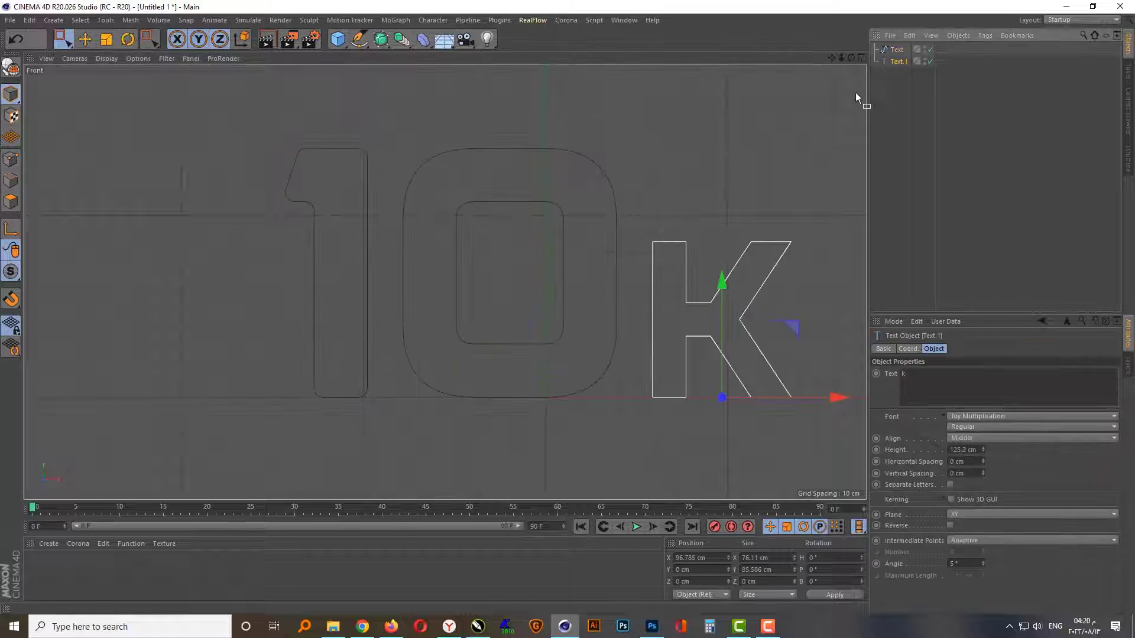
{"action": "left_click", "coordinate": [11, 67]}
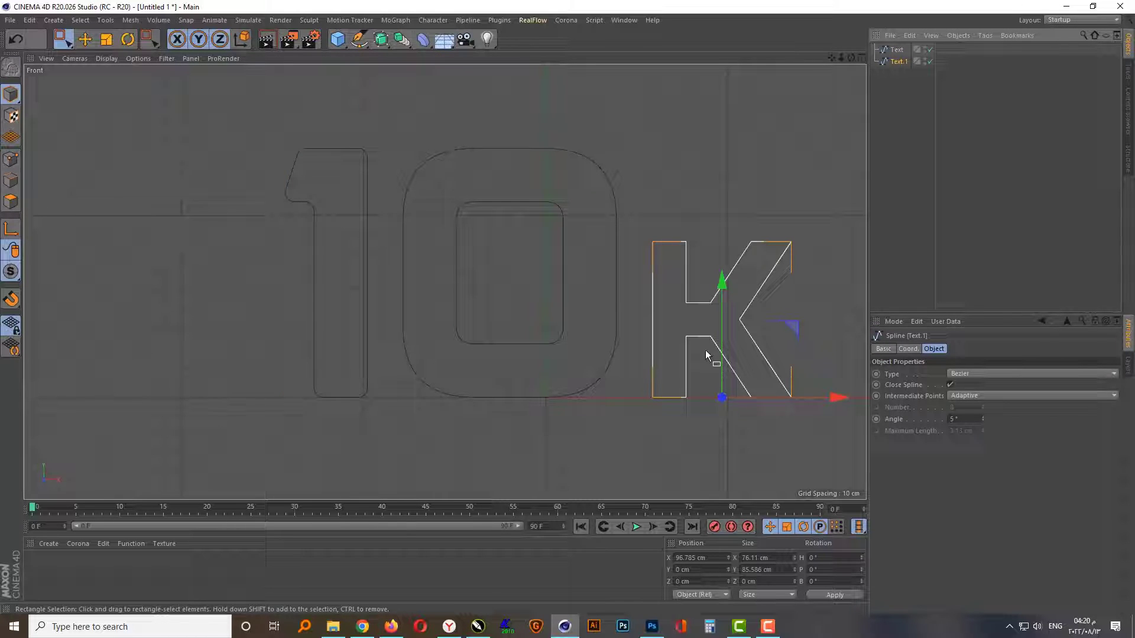
{"action": "left_click", "coordinate": [10, 158]}
{"action": "scroll", "coordinate": [721, 279], "scroll_direction": "up", "scroll_amount": 2}
{"action": "scroll", "coordinate": [721, 279], "scroll_direction": "up", "scroll_amount": 1}
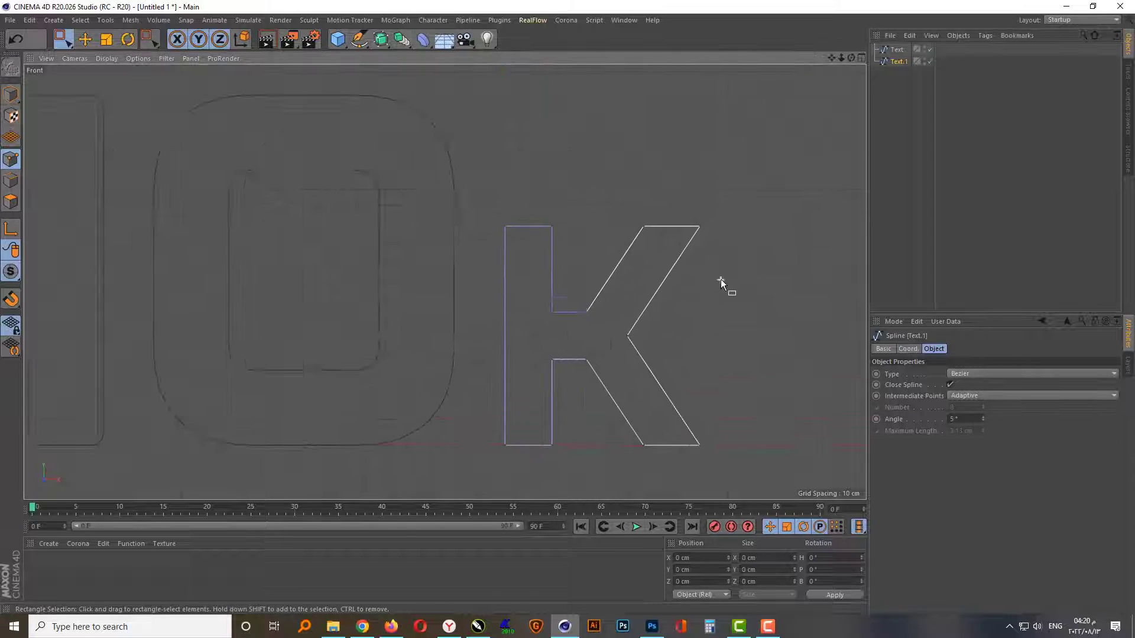
{"action": "key", "text": "ctrl+a"}
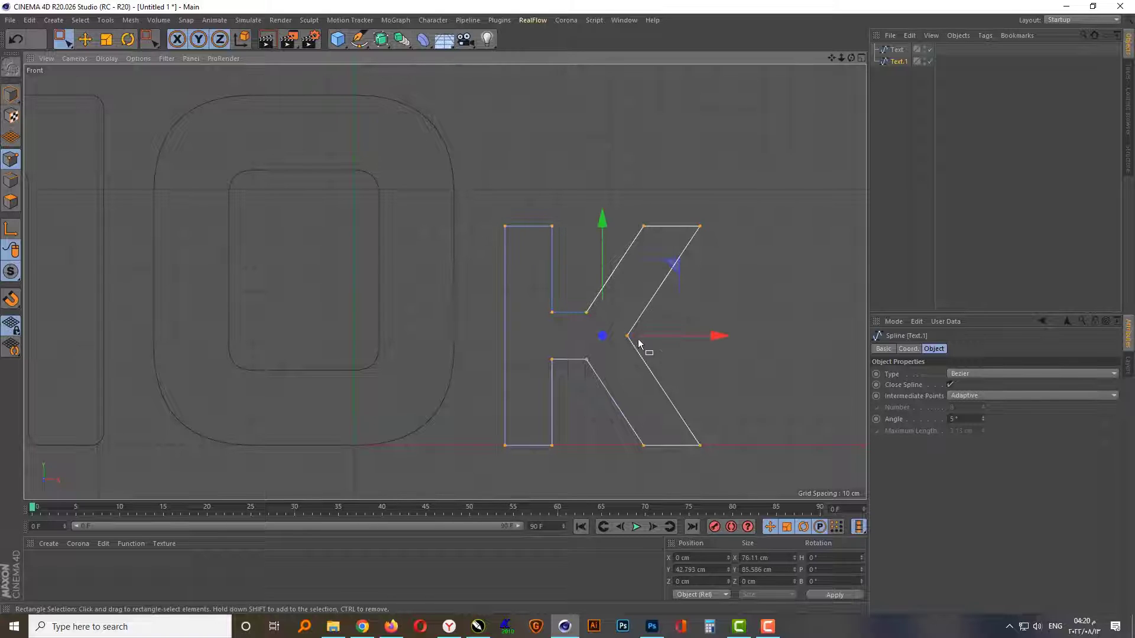
{"action": "right_click", "coordinate": [651, 345]}
{"action": "left_click", "coordinate": [686, 474]}
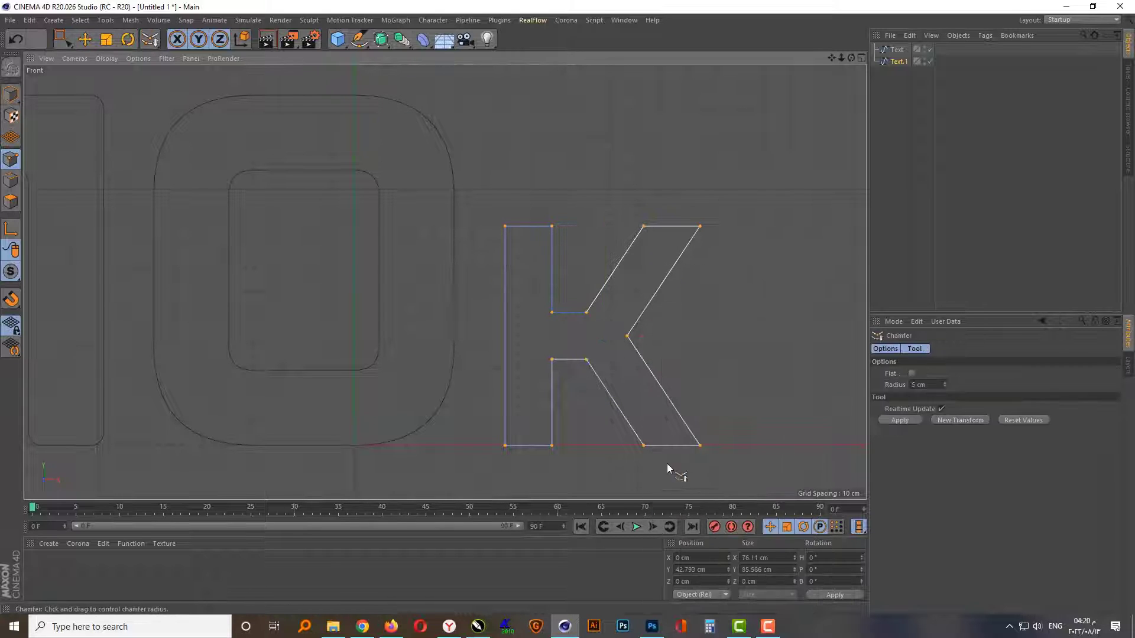
Step: Apply the 5 cm chamfer to round the K's corners
{"action": "left_click", "coordinate": [901, 420]}
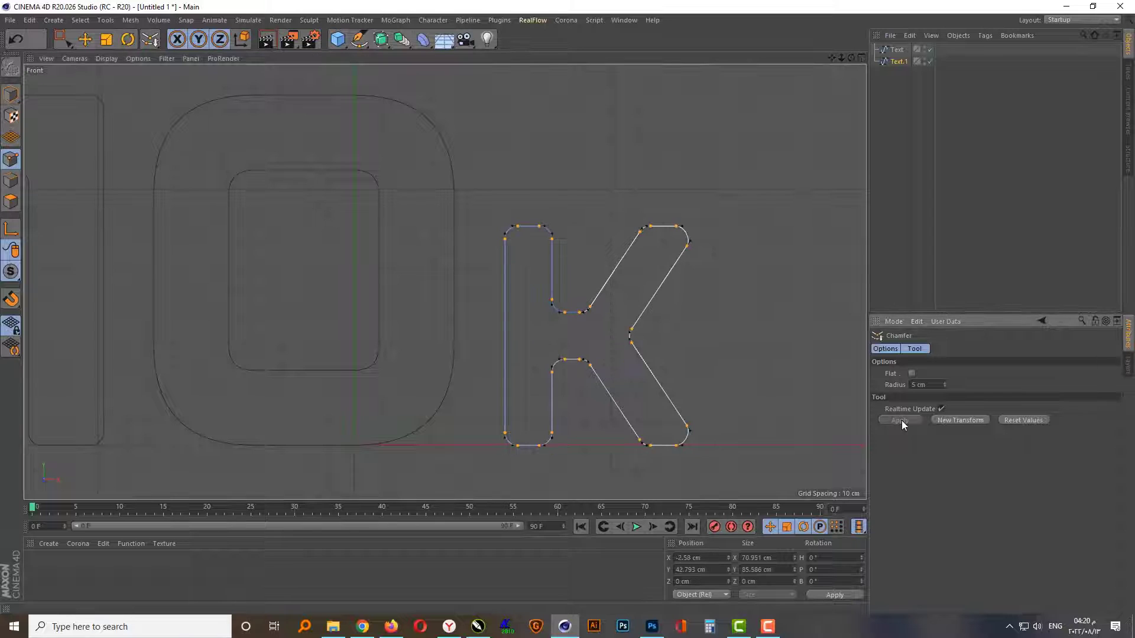
{"action": "left_click", "coordinate": [62, 39]}
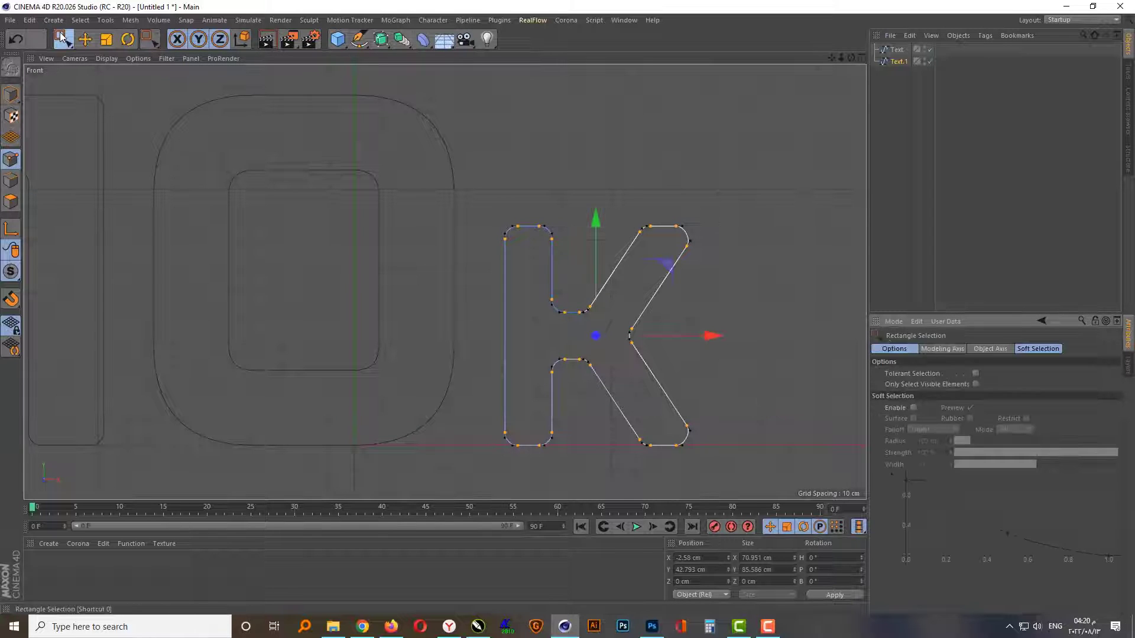
{"action": "left_click", "coordinate": [11, 92]}
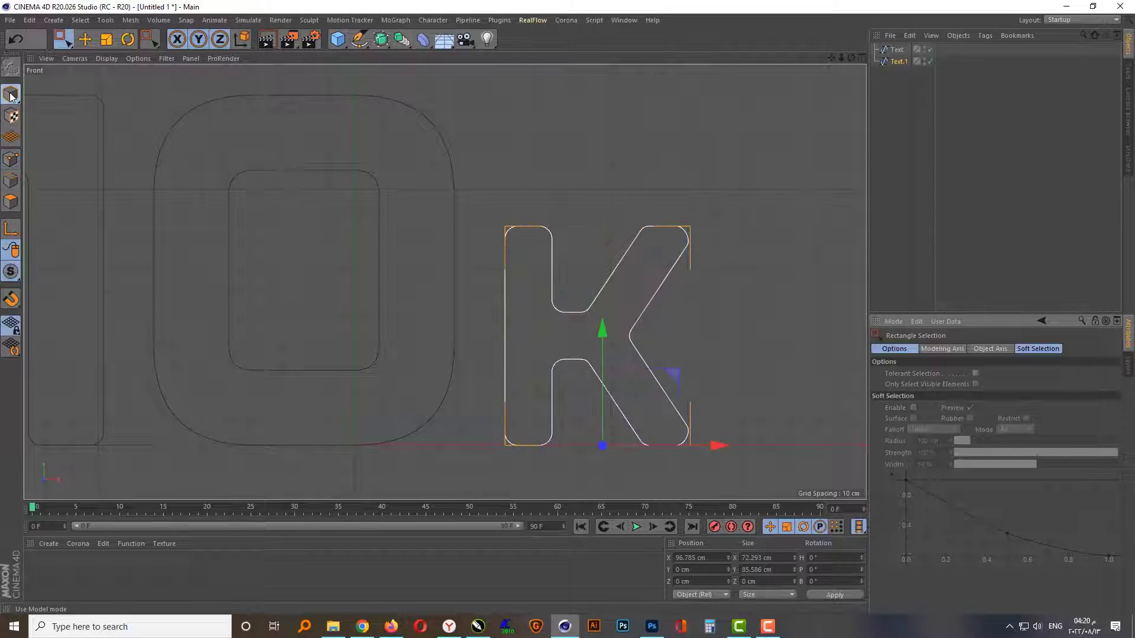
{"action": "scroll", "coordinate": [591, 252], "scroll_direction": "down", "scroll_amount": 2}
{"action": "scroll", "coordinate": [444, 239], "scroll_direction": "down", "scroll_amount": 2}
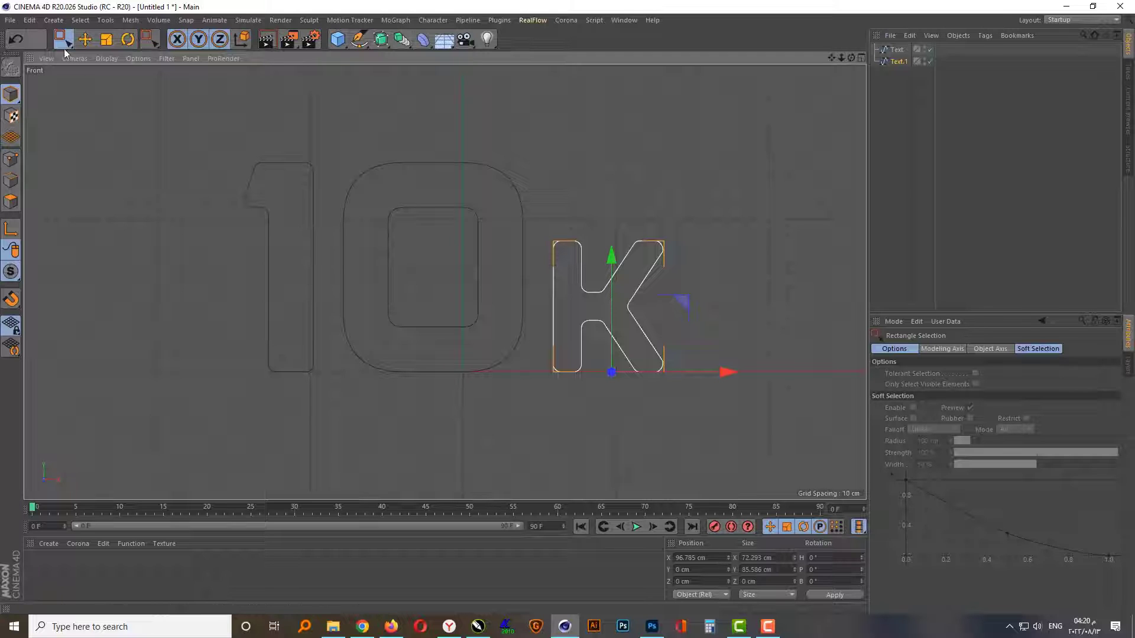
{"action": "left_click_drag", "start_coordinate": [63, 39], "coordinate": [94, 46]}
{"action": "scroll", "coordinate": [443, 241], "scroll_direction": "up", "scroll_amount": 1}
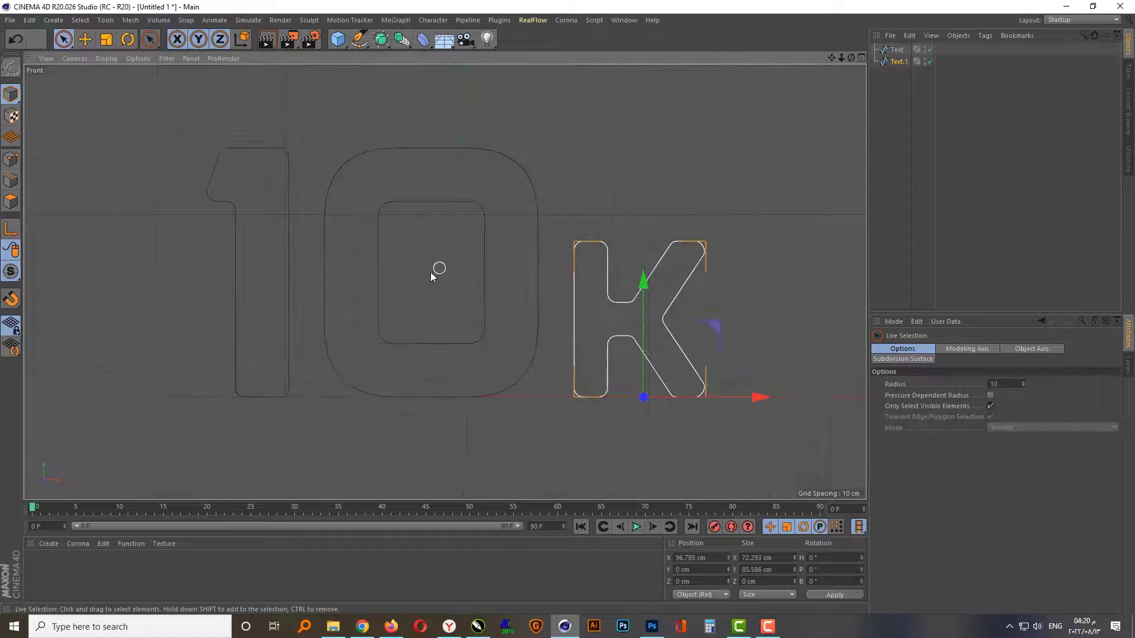
Step: Shift all points of the 1 right toward the 0, and the K spline left
{"action": "left_click", "coordinate": [374, 272]}
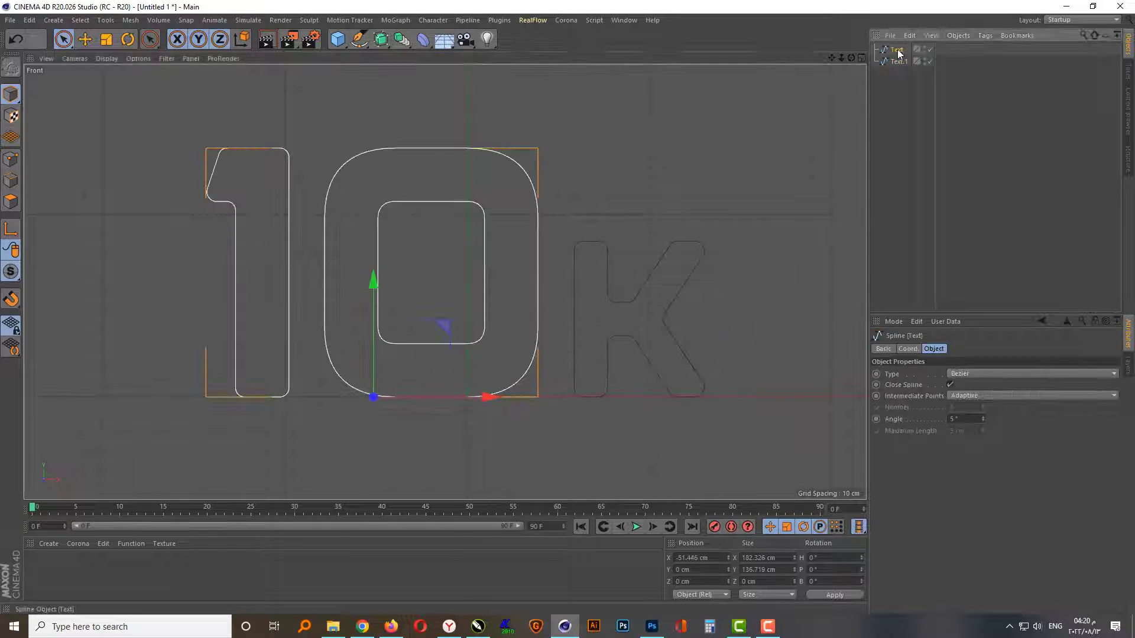
{"action": "left_click", "coordinate": [11, 159]}
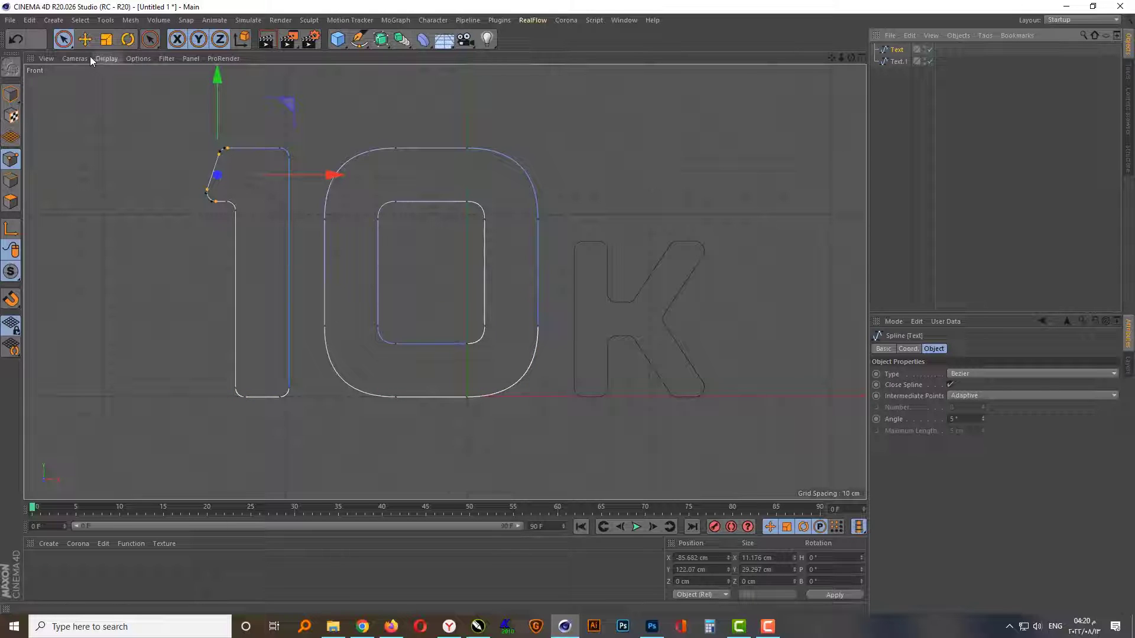
{"action": "left_click_drag", "start_coordinate": [63, 39], "coordinate": [107, 71]}
{"action": "left_click_drag", "start_coordinate": [136, 106], "coordinate": [295, 466]}
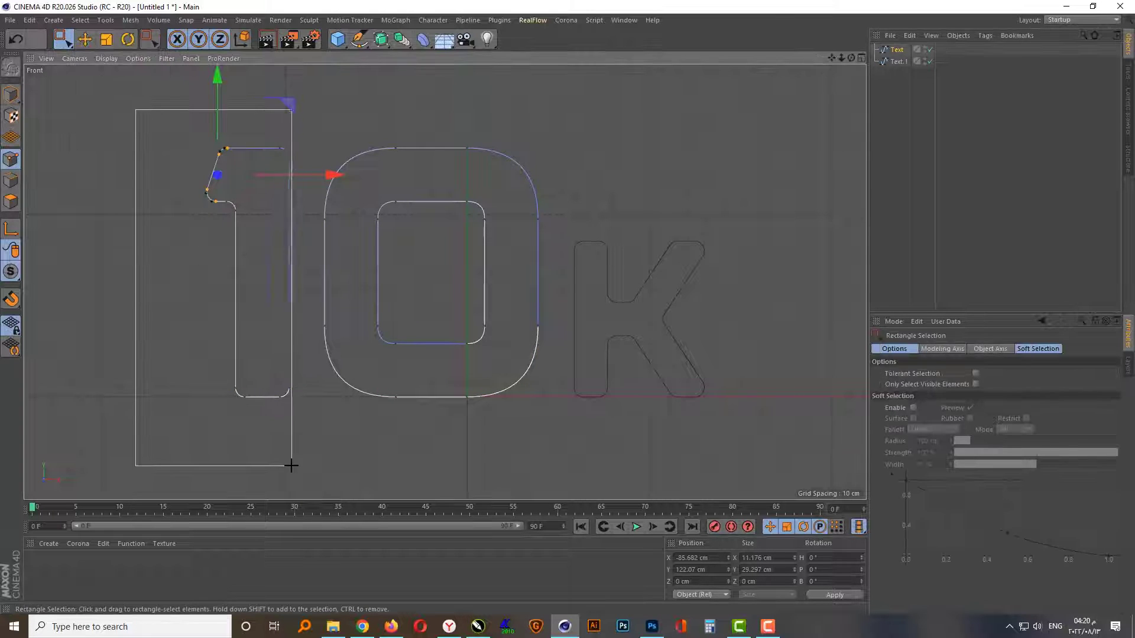
{"action": "scroll", "coordinate": [261, 255], "scroll_direction": "up", "scroll_amount": 2}
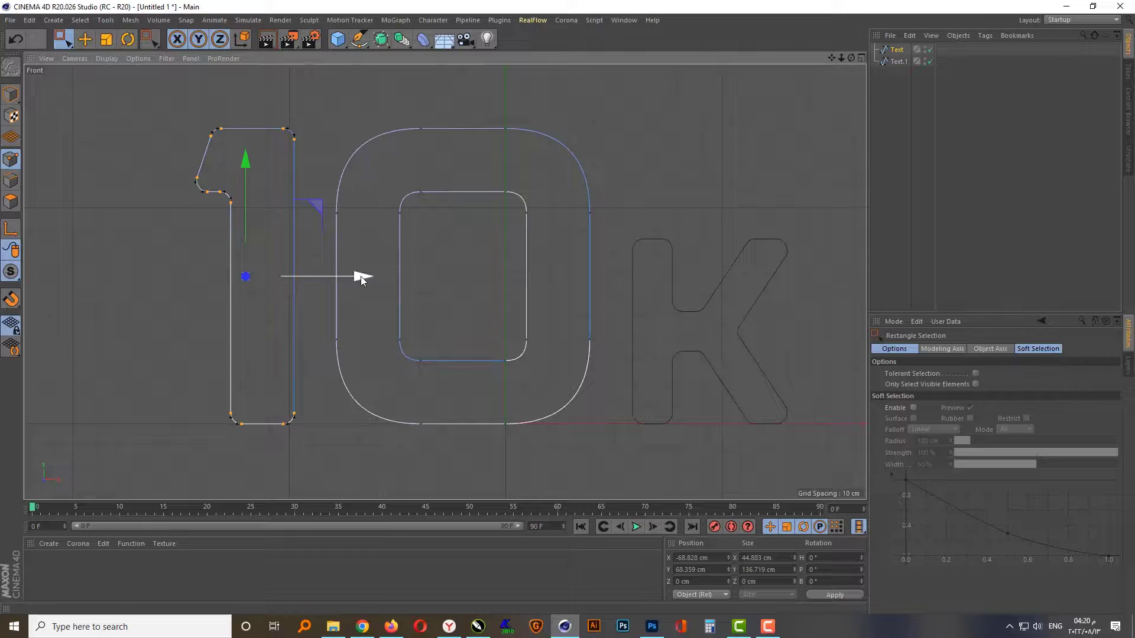
{"action": "left_click_drag", "start_coordinate": [361, 278], "coordinate": [376, 279]}
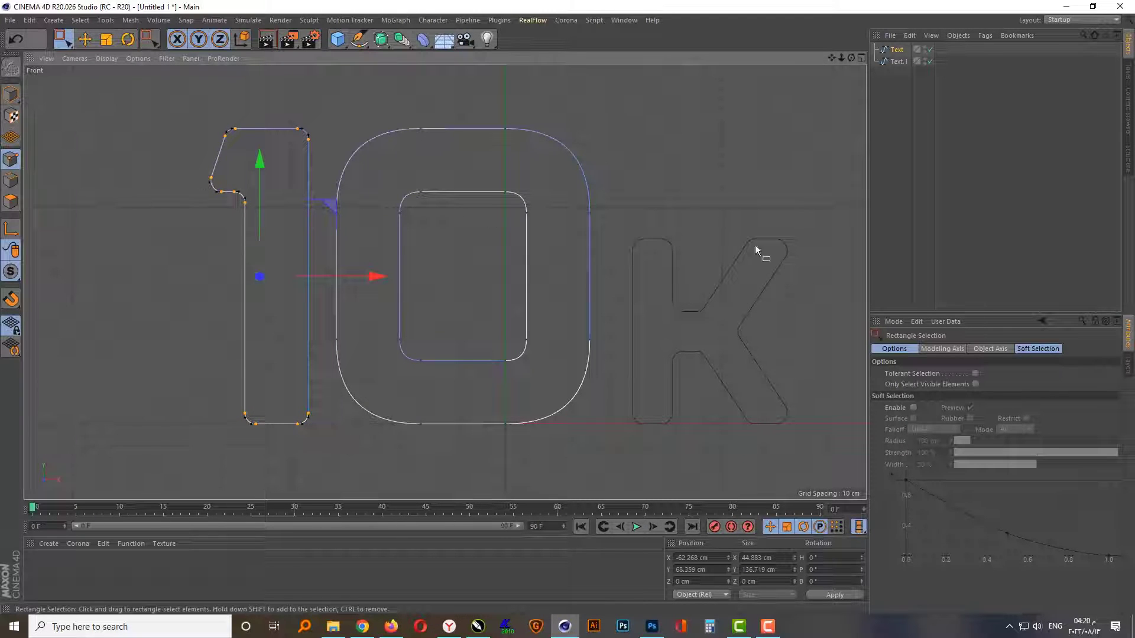
{"action": "left_click", "coordinate": [899, 61]}
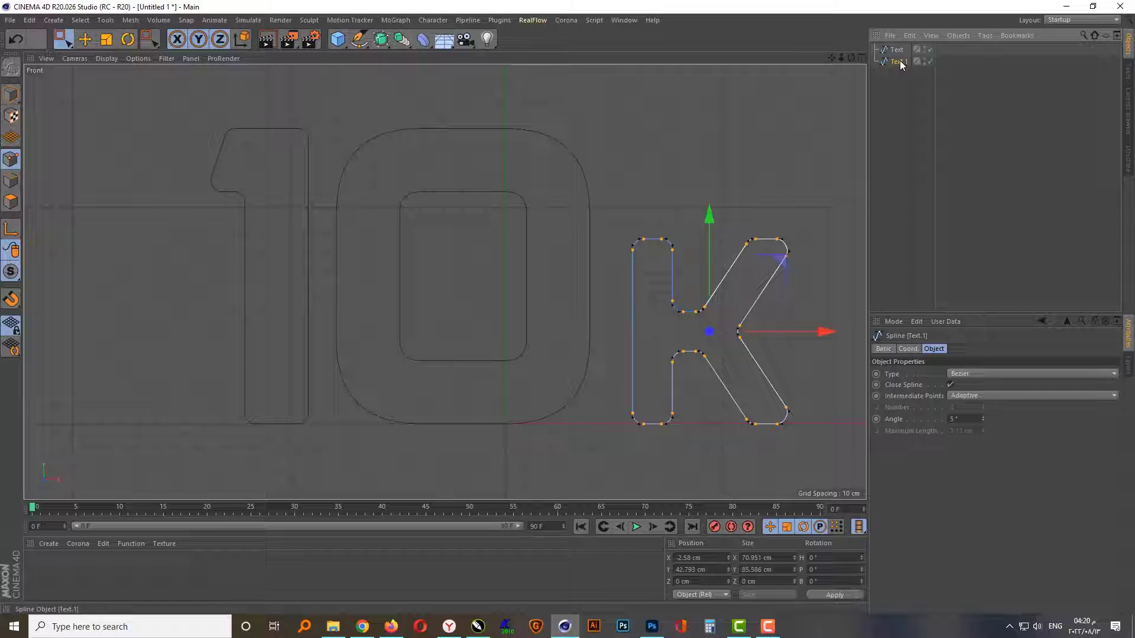
{"action": "left_click", "coordinate": [7, 96]}
{"action": "left_click_drag", "start_coordinate": [824, 424], "coordinate": [810, 425]}
Step: Switch to the enlarged Perspective view and orbit around the 10K letters
{"action": "middle_click", "coordinate": [466, 341]}
{"action": "middle_click", "coordinate": [340, 269]}
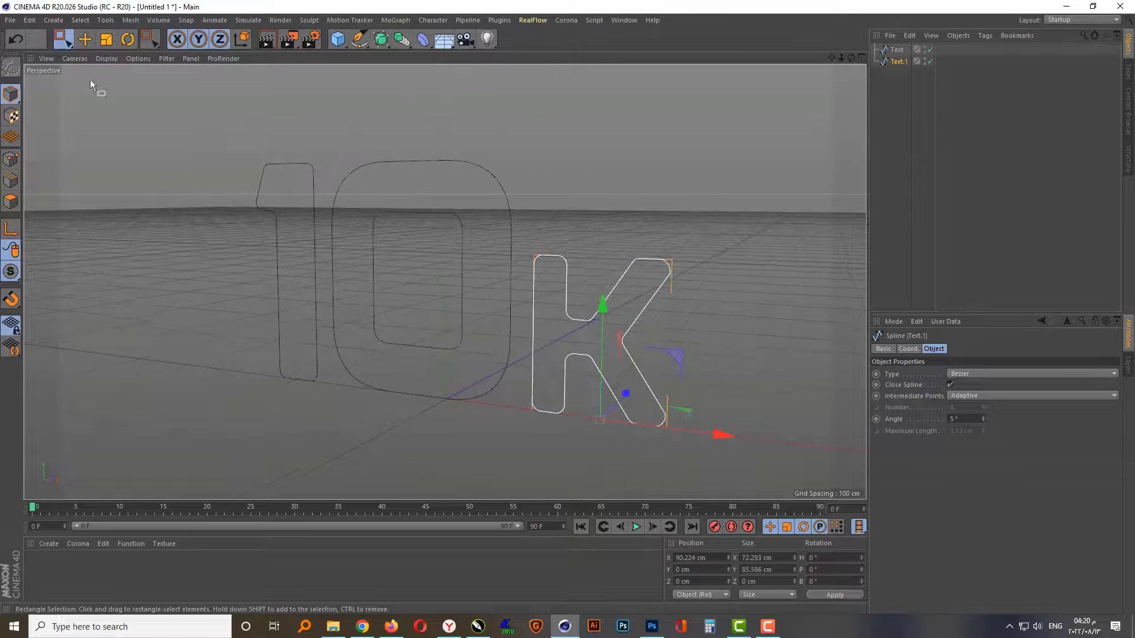
{"action": "left_click", "coordinate": [62, 40]}
{"action": "left_click", "coordinate": [104, 56]}
{"action": "left_click", "coordinate": [287, 240]}
{"action": "left_click_drag", "start_coordinate": [287, 241], "coordinate": [331, 225], "text": "alt"}
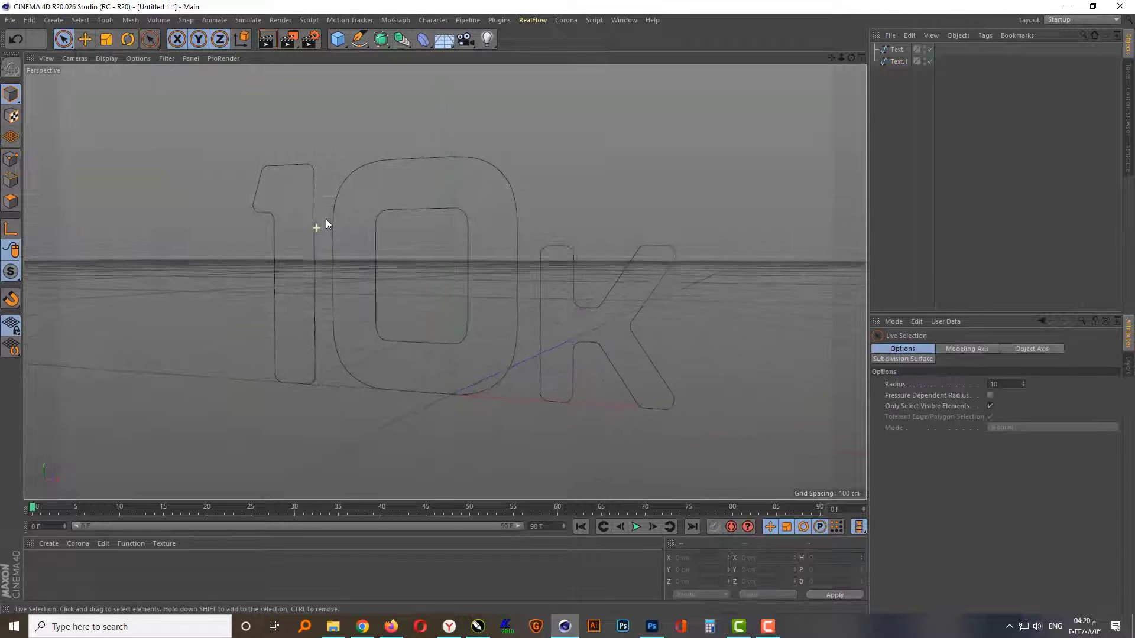
Step: Rename the Text splines to 10 and k
{"action": "left_click", "coordinate": [898, 51]}
{"action": "double_click", "coordinate": [897, 50]}
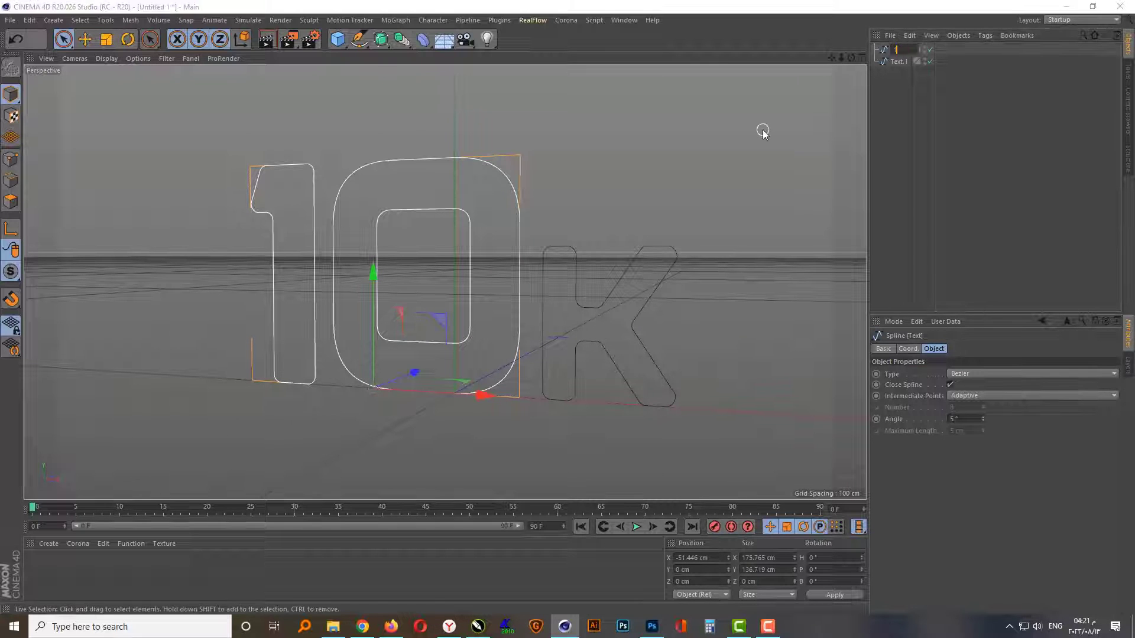
{"action": "type", "text": "0"}
{"action": "key", "text": "Return"}
{"action": "key", "text": "Tab"}
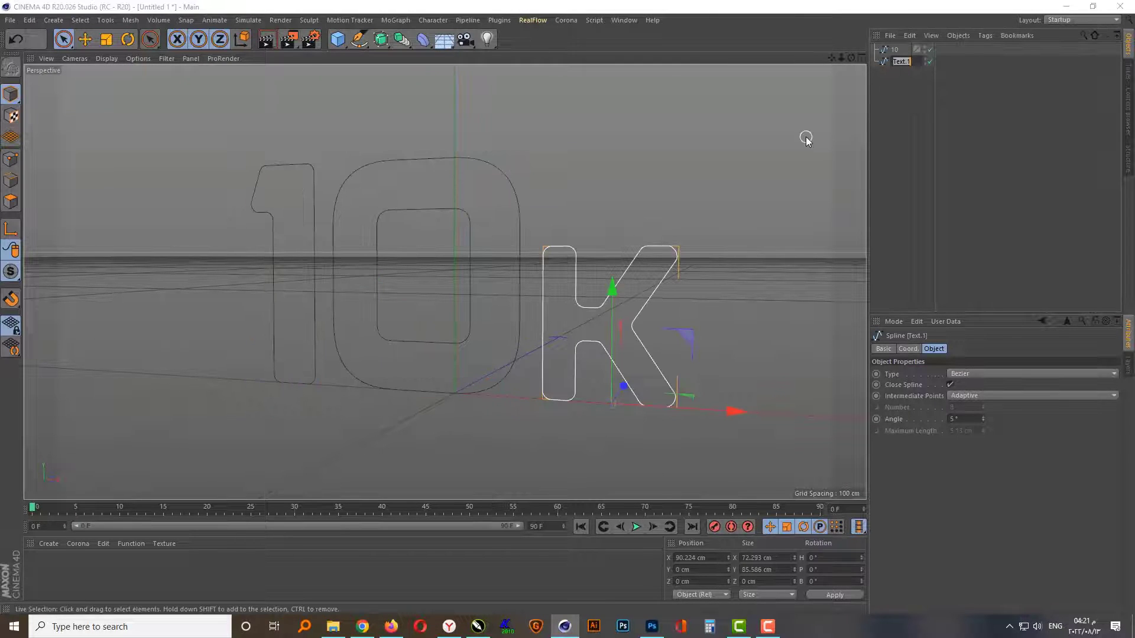
{"action": "type", "text": "k"}
{"action": "key", "text": "Return"}
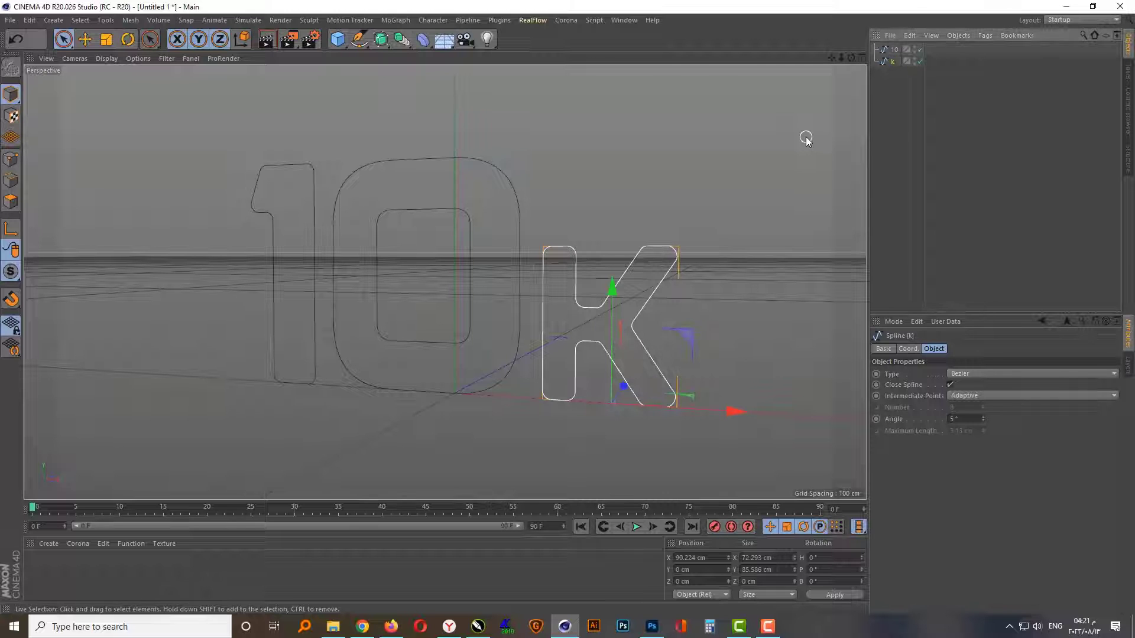
{"action": "left_click", "coordinate": [894, 50]}
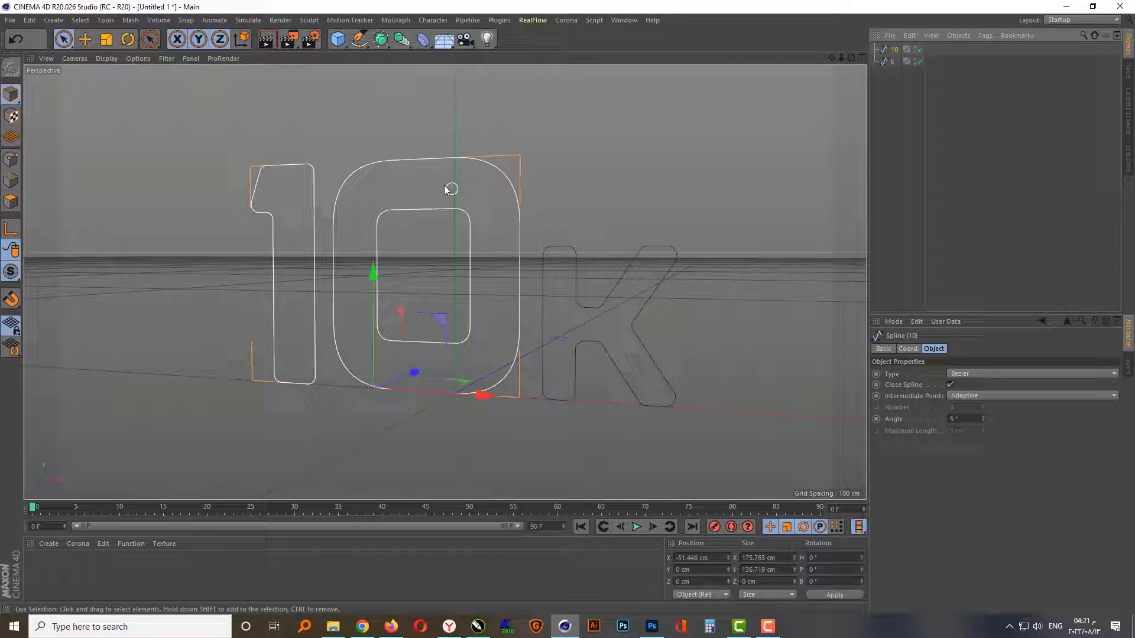
Step: Add a Circle spline with a 5 cm radius
{"action": "left_click", "coordinate": [366, 42]}
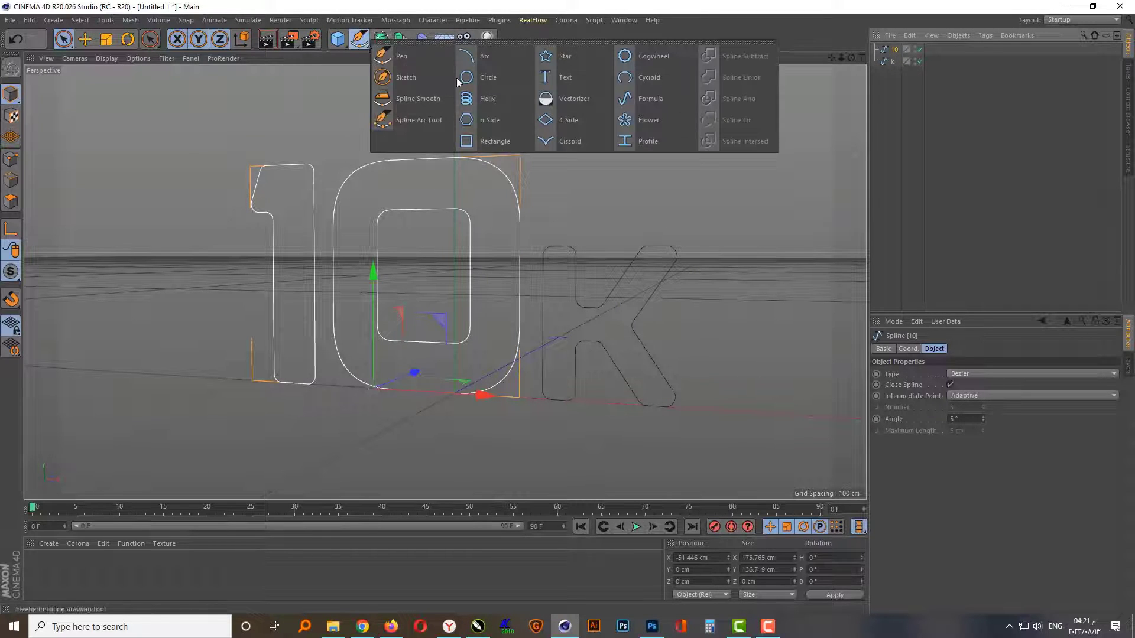
{"action": "left_click", "coordinate": [475, 77]}
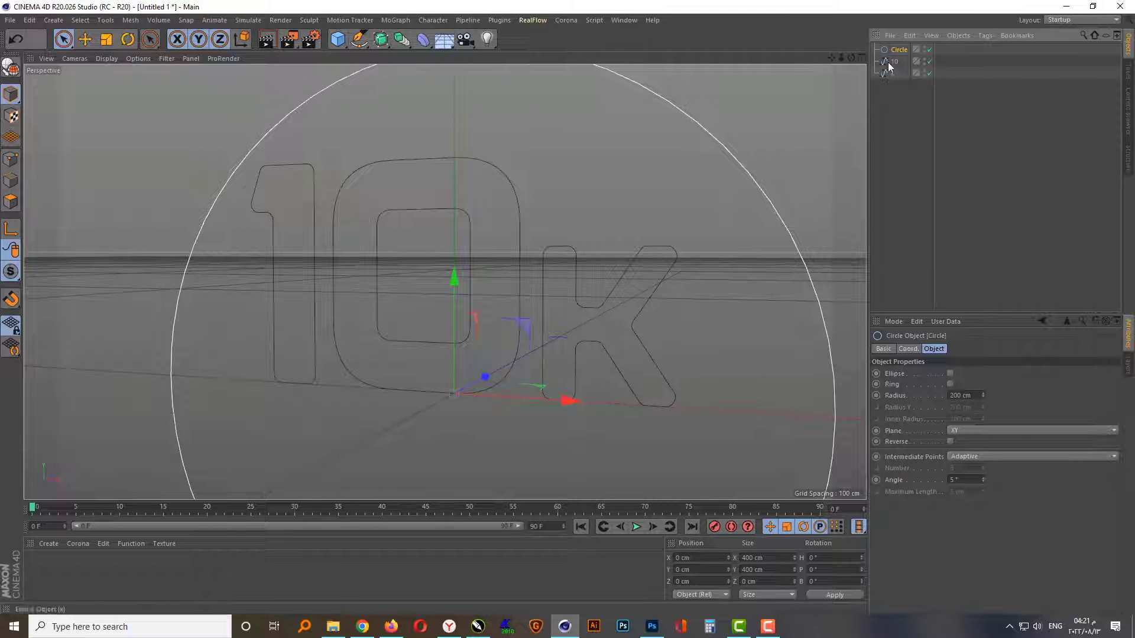
{"action": "left_click", "coordinate": [955, 395]}
{"action": "type", "text": "5"}
{"action": "key", "text": "Return"}
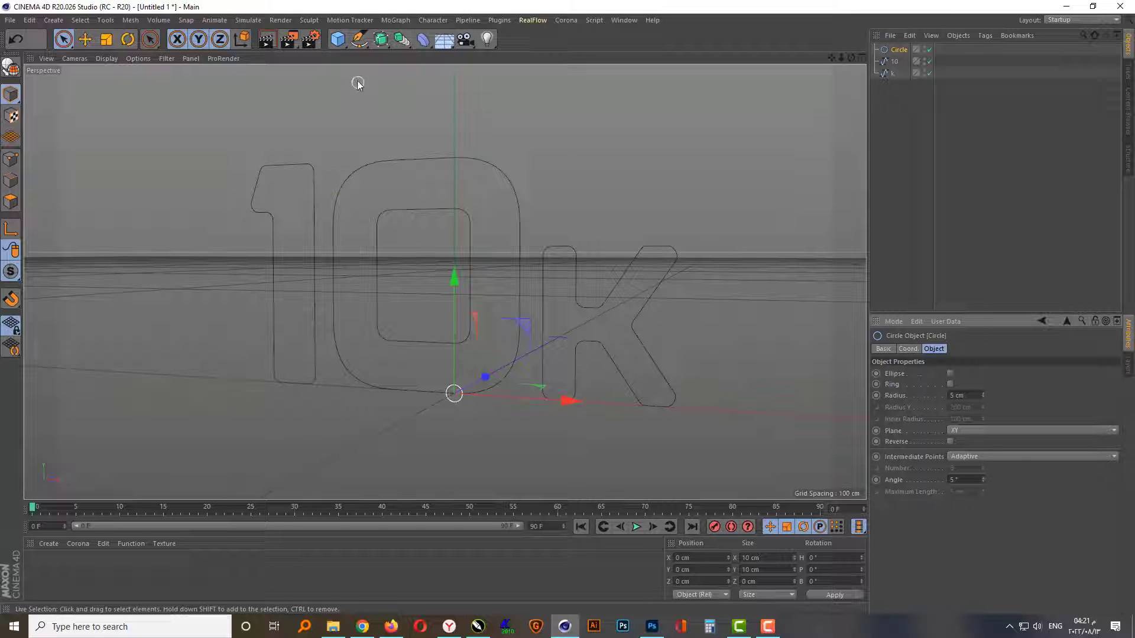
Step: Add a Sweep and place the circle and the 10 spline inside it
{"action": "left_click", "coordinate": [381, 39]}
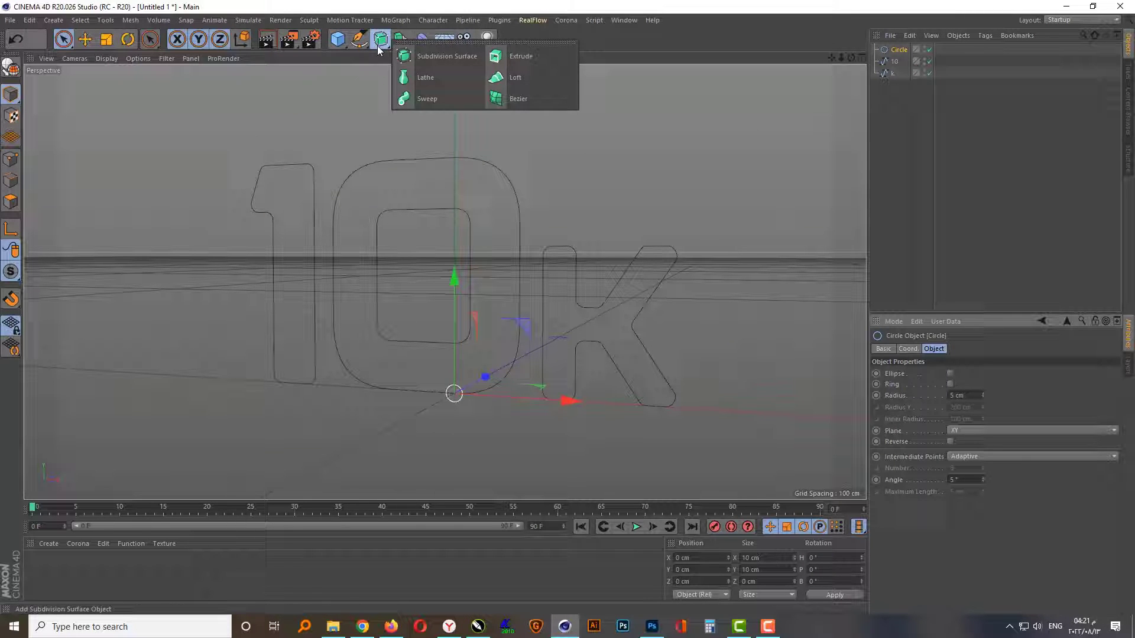
{"action": "left_click", "coordinate": [417, 102]}
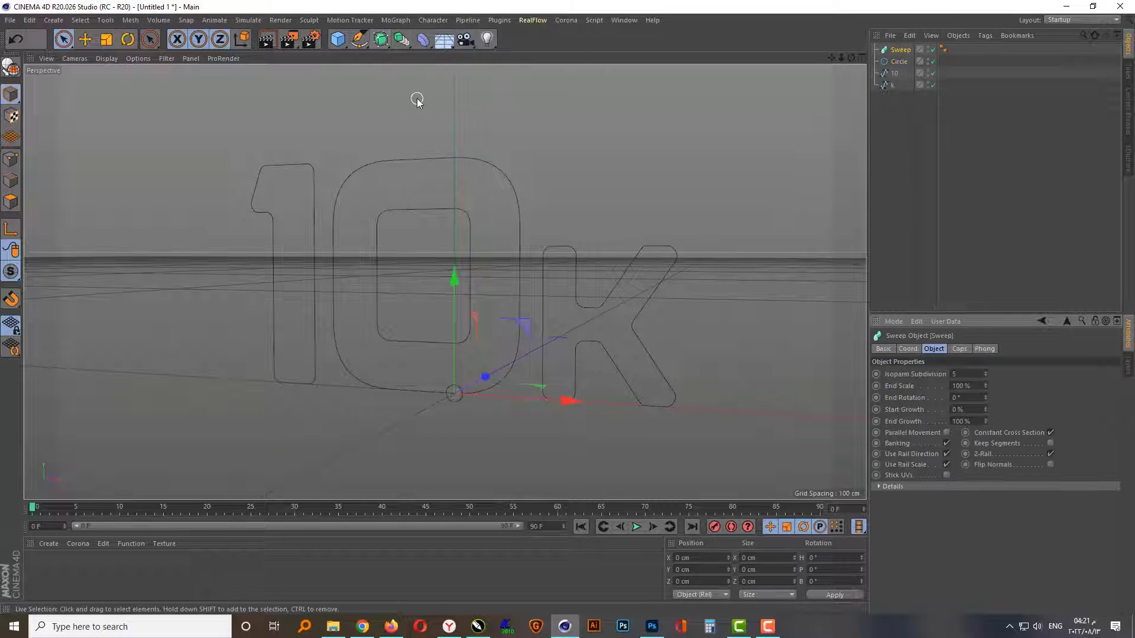
{"action": "left_click", "coordinate": [895, 74]}
{"action": "left_click", "coordinate": [896, 62], "text": "ctrl"}
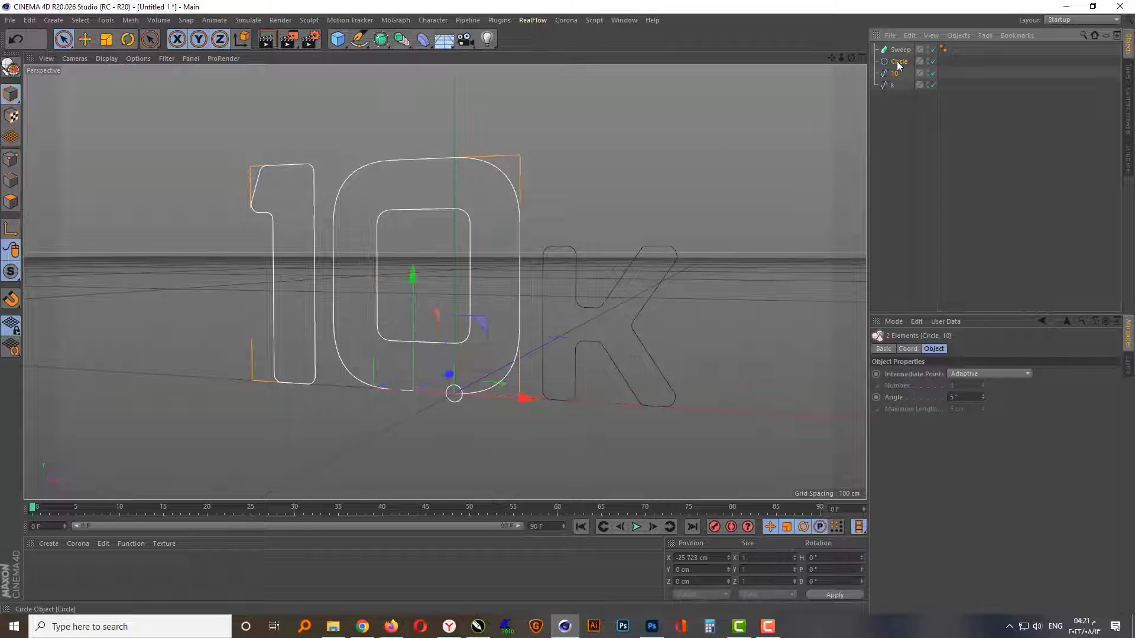
{"action": "left_click_drag", "start_coordinate": [896, 62], "coordinate": [901, 51]}
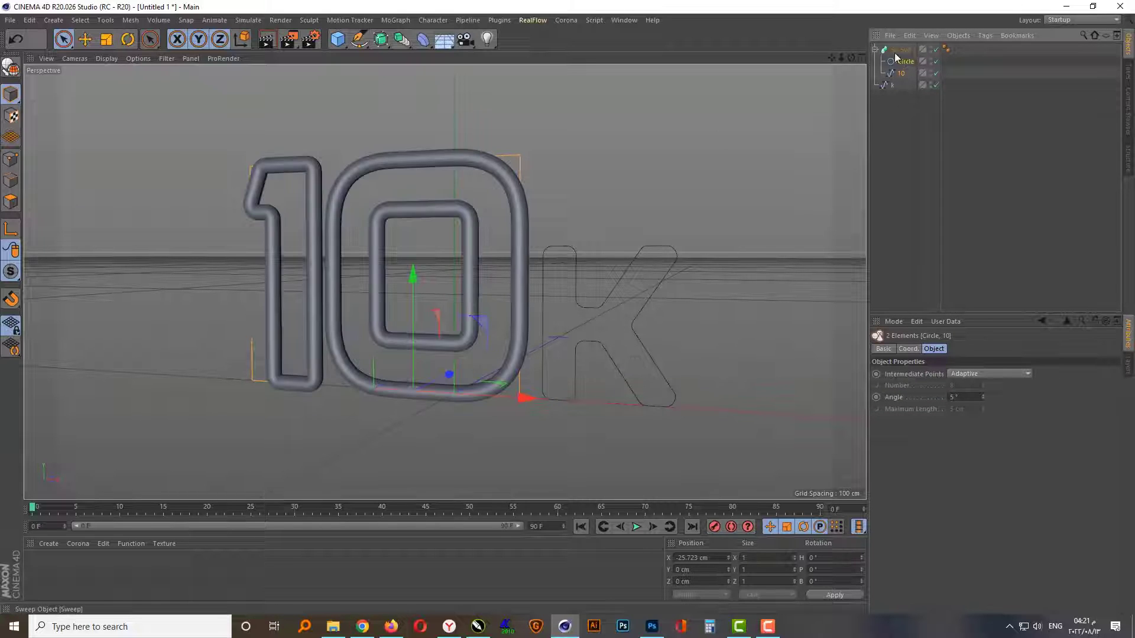
{"action": "mouse_move", "coordinate": [311, 269]}
{"action": "left_mouse_down", "text": "alt"}
{"action": "mouse_move", "coordinate": [448, 337]}
{"action": "mouse_move", "coordinate": [489, 333]}
{"action": "mouse_move", "coordinate": [421, 335]}
{"action": "mouse_move", "coordinate": [432, 374]}
{"action": "mouse_move", "coordinate": [449, 354]}
{"action": "mouse_move", "coordinate": [579, 337]}
{"action": "mouse_move", "coordinate": [413, 344]}
{"action": "mouse_move", "coordinate": [393, 335]}
{"action": "left_mouse_up", "text": "alt"}
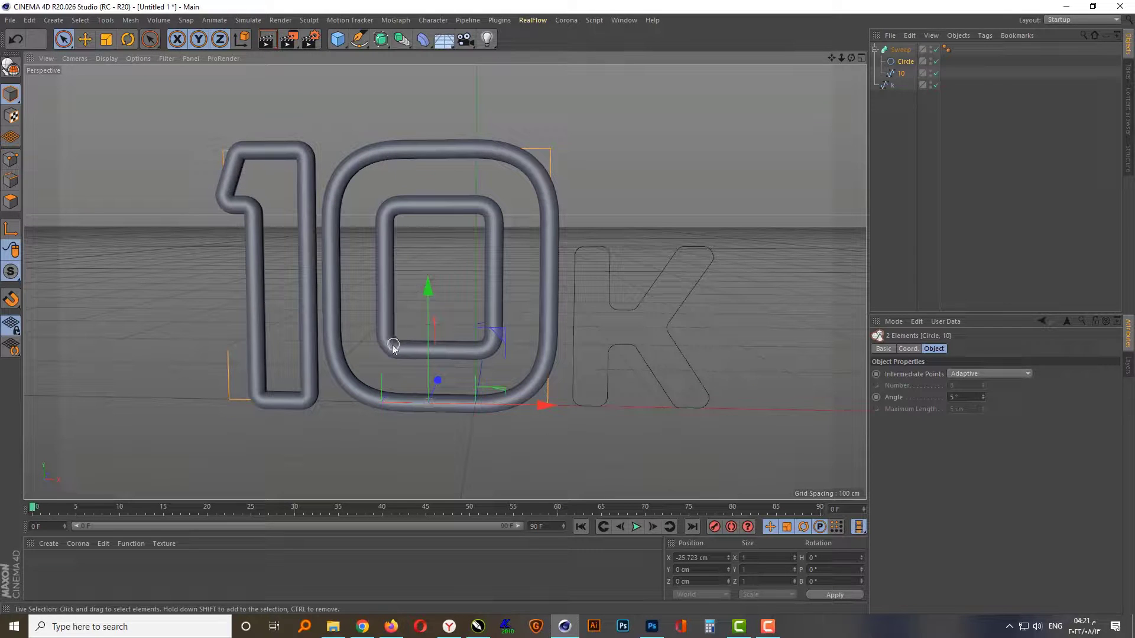
Step: Set the sweep's circle profile radius to 5.5 cm
{"action": "left_click", "coordinate": [905, 62]}
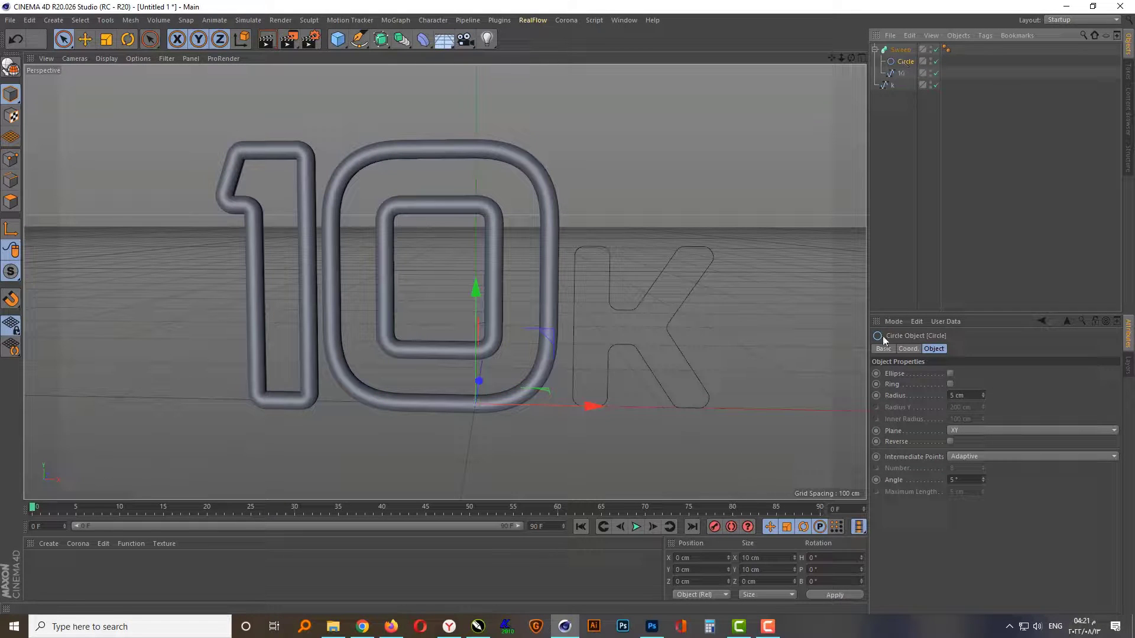
{"action": "left_click", "coordinate": [956, 396]}
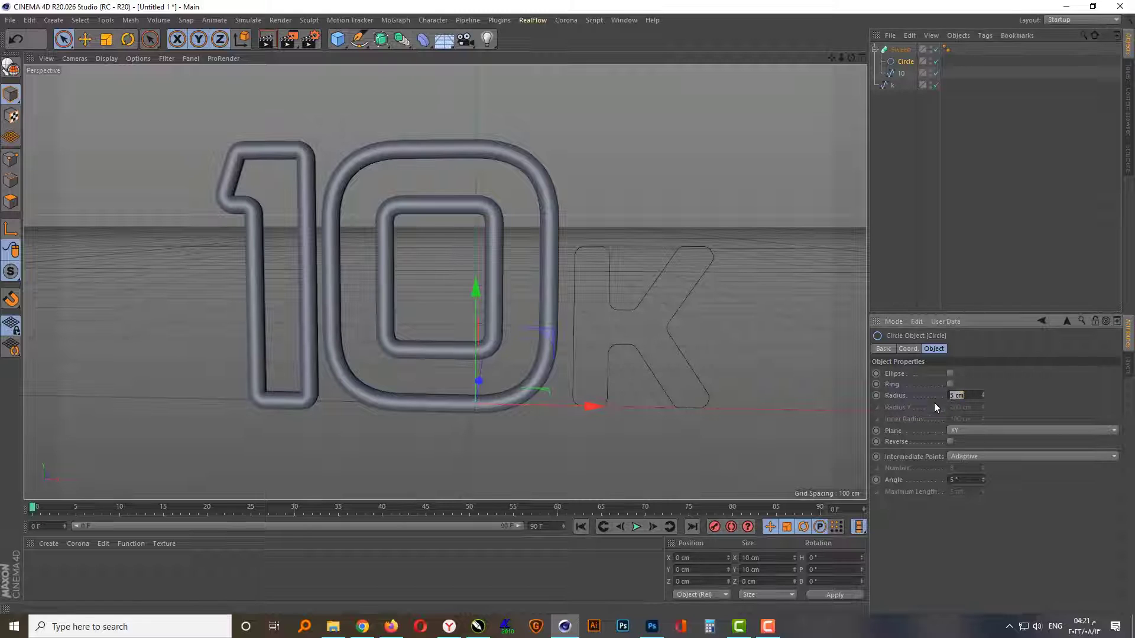
{"action": "key", "text": "Return"}
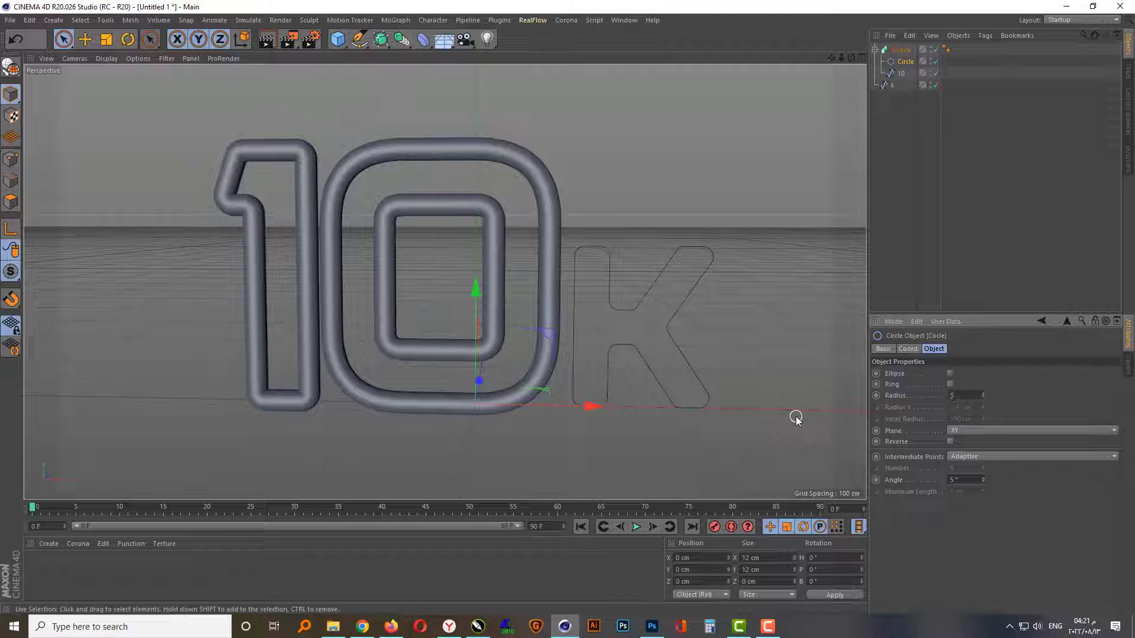
{"action": "key", "text": "Return"}
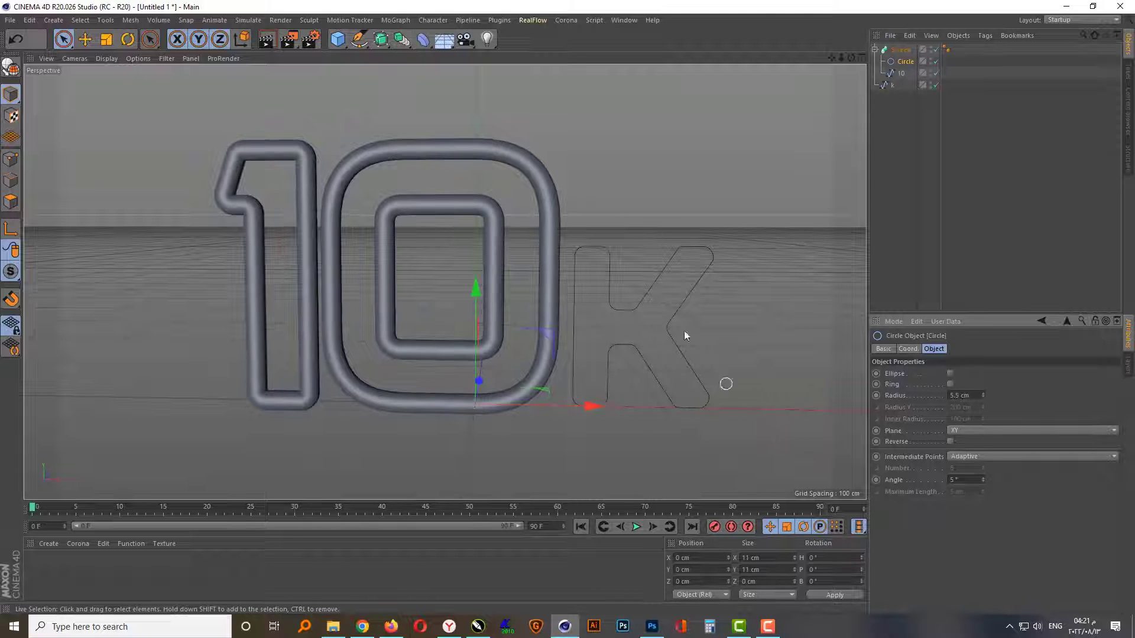
Step: Add another Circle spline with a 5 cm radius
{"action": "left_click", "coordinate": [874, 50]}
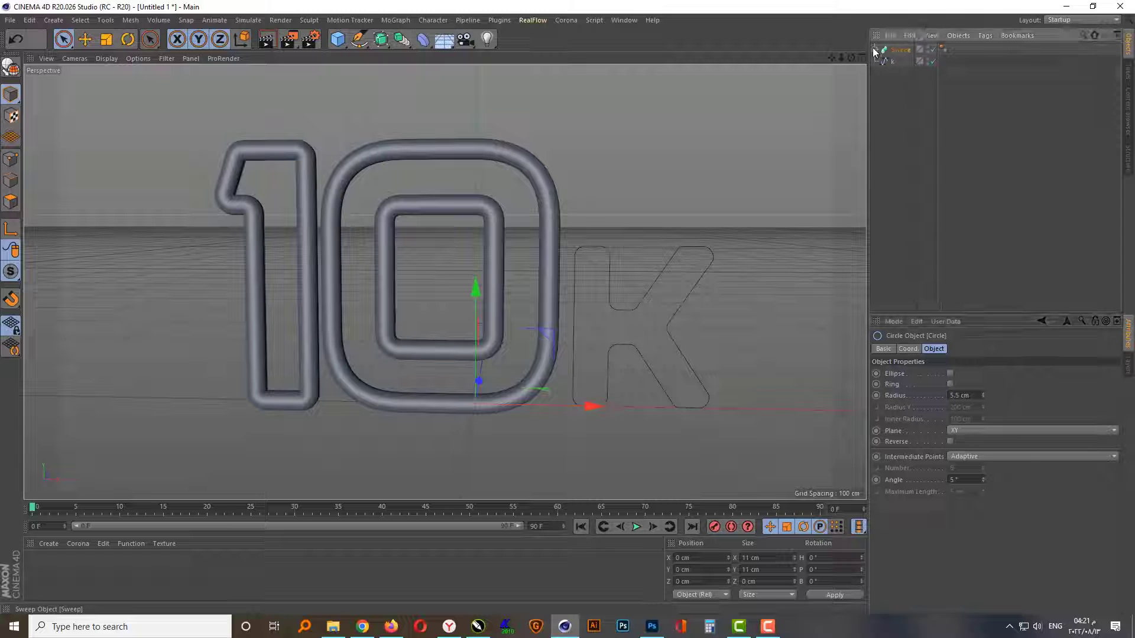
{"action": "left_click", "coordinate": [892, 61]}
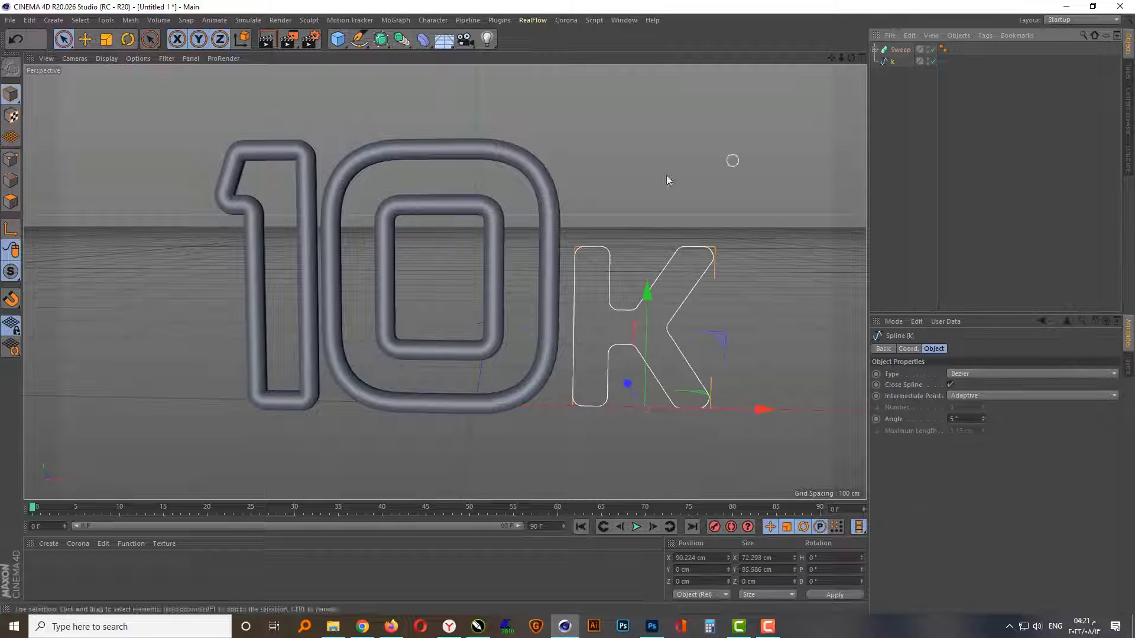
{"action": "left_click", "coordinate": [359, 39]}
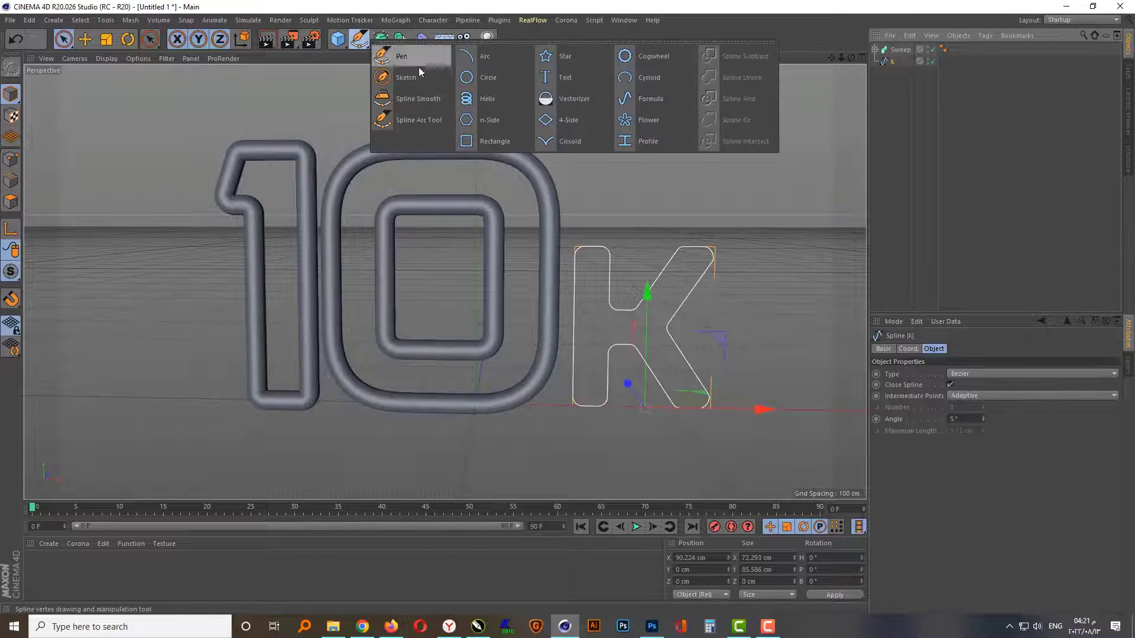
{"action": "left_click", "coordinate": [485, 78]}
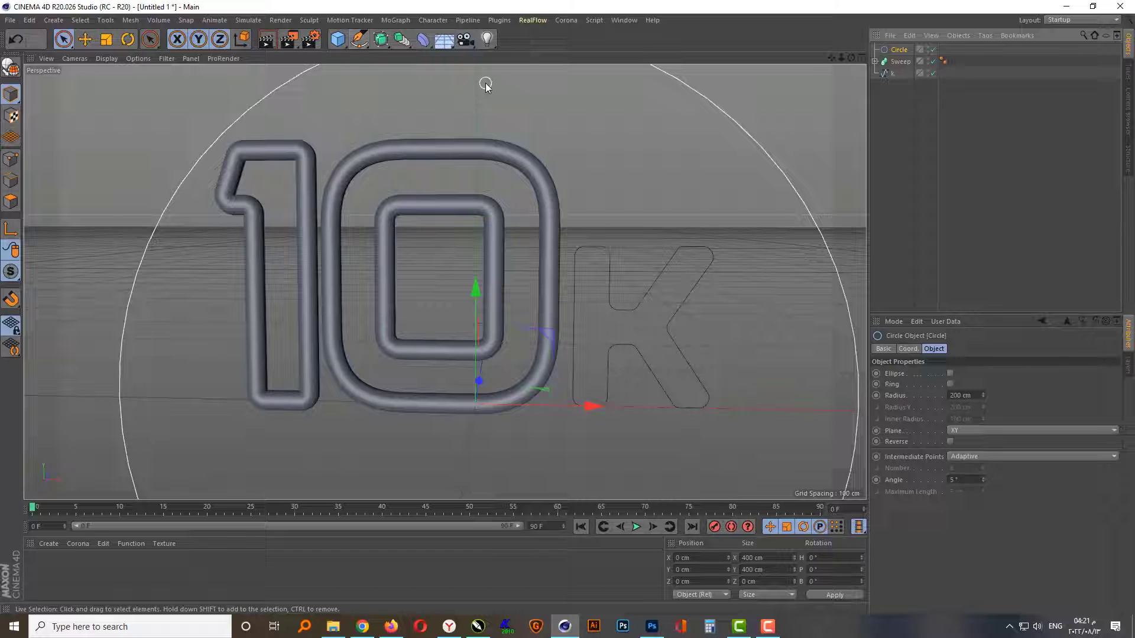
{"action": "left_click", "coordinate": [957, 396]}
{"action": "type", "text": "5"}
{"action": "key", "text": "Return"}
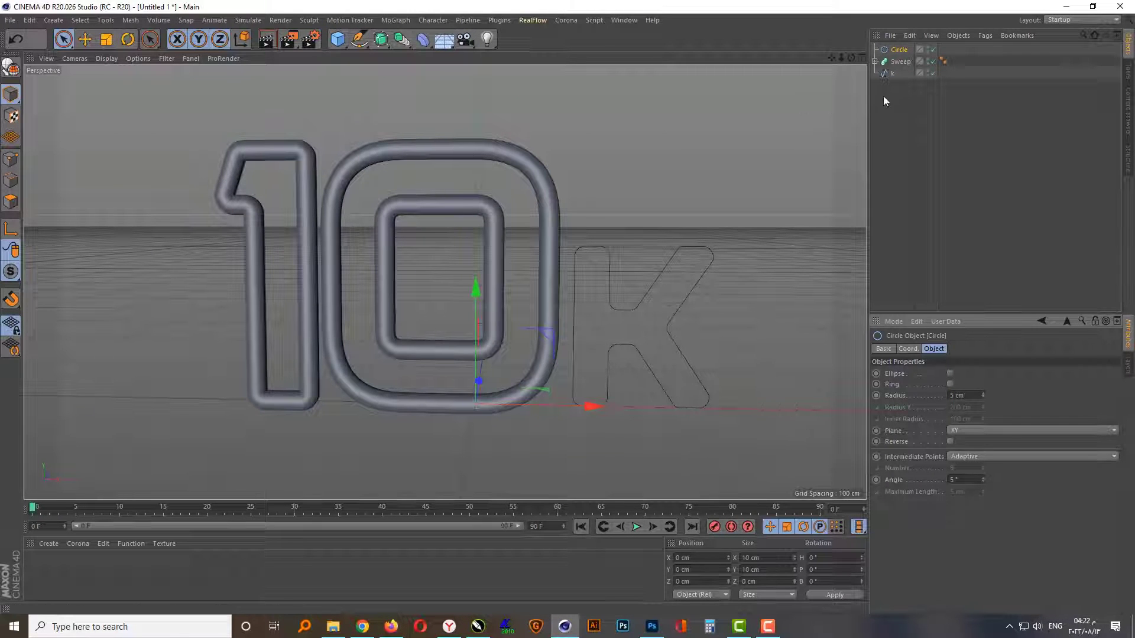
Step: Add a second Sweep and place the new circle and the k spline inside it
{"action": "left_click_drag", "start_coordinate": [892, 76], "coordinate": [892, 56]}
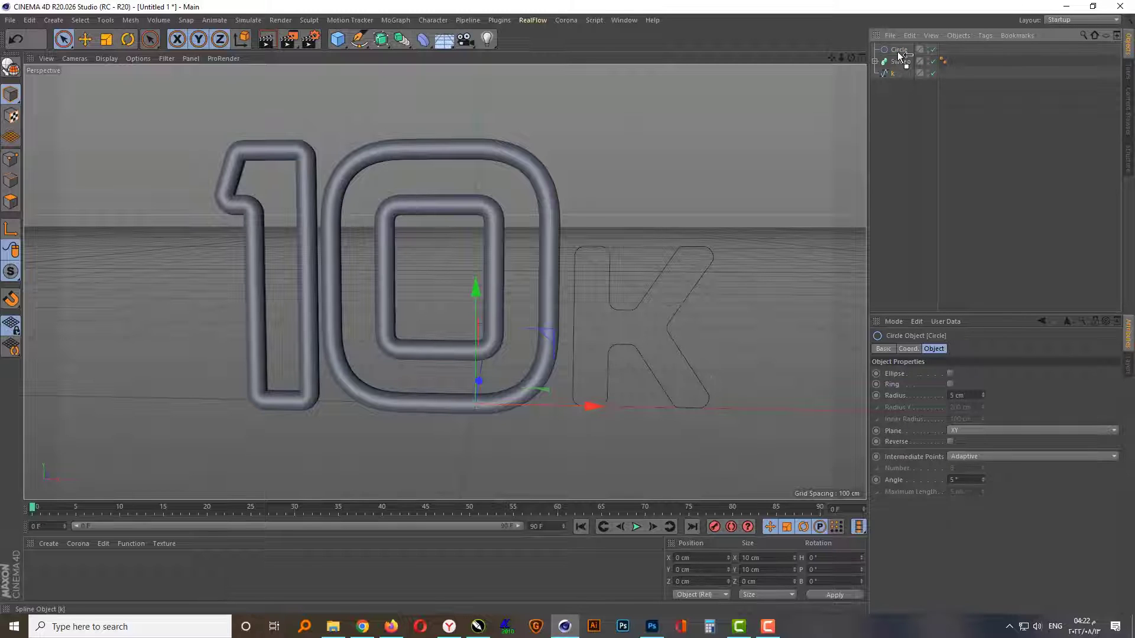
{"action": "left_click", "coordinate": [892, 61]}
{"action": "left_click_drag", "start_coordinate": [388, 44], "coordinate": [431, 98]}
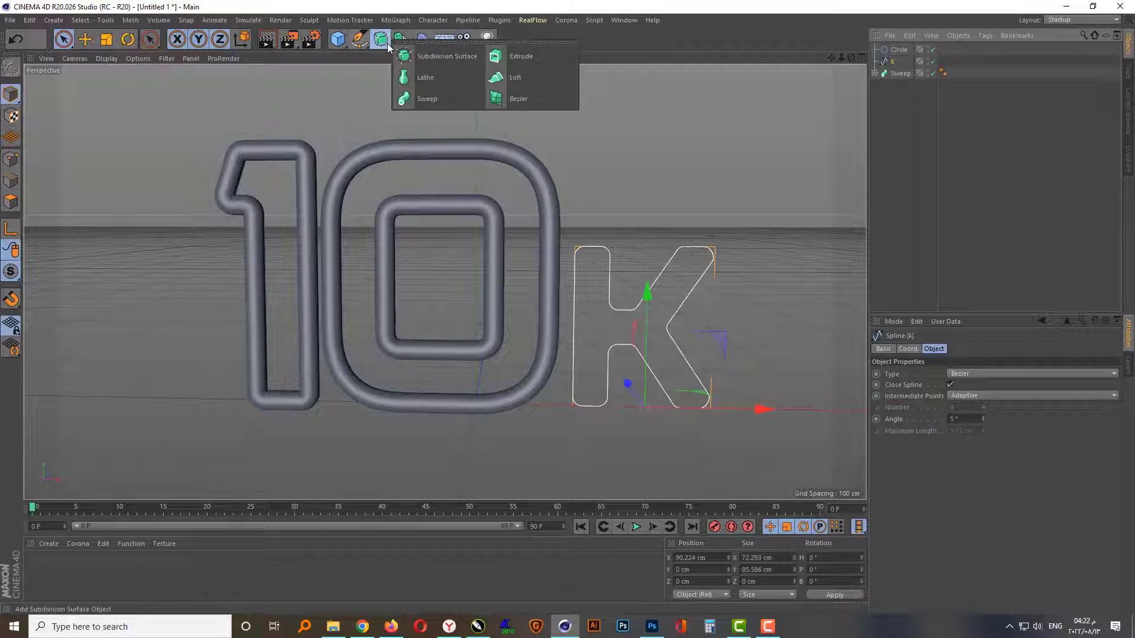
{"action": "left_click", "coordinate": [889, 74]}
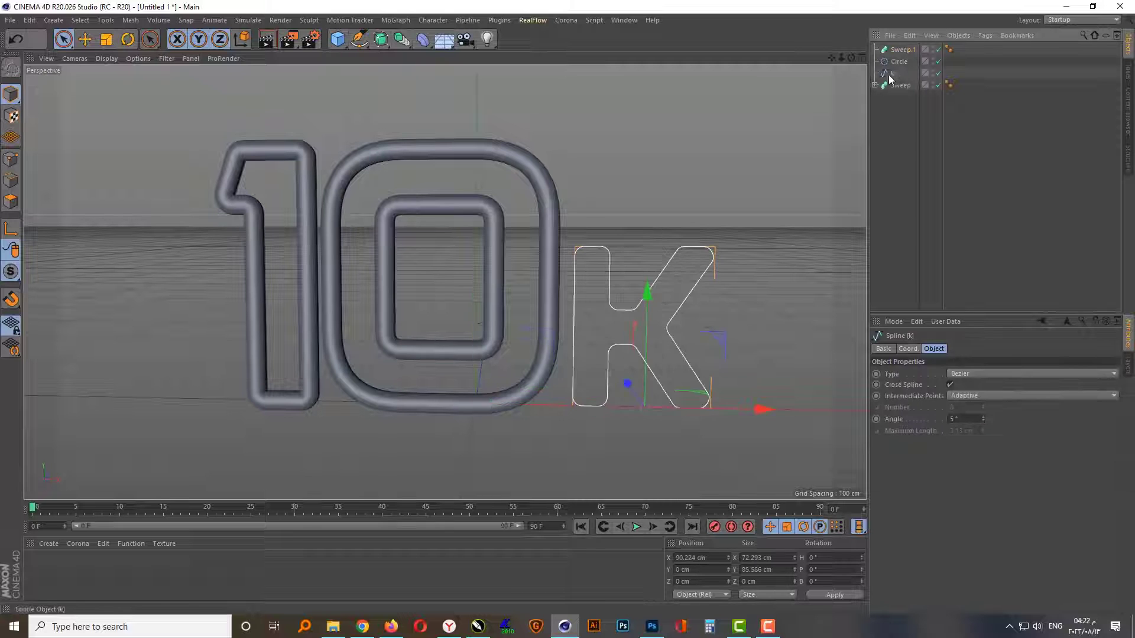
{"action": "left_click_drag", "start_coordinate": [896, 62], "coordinate": [900, 50]}
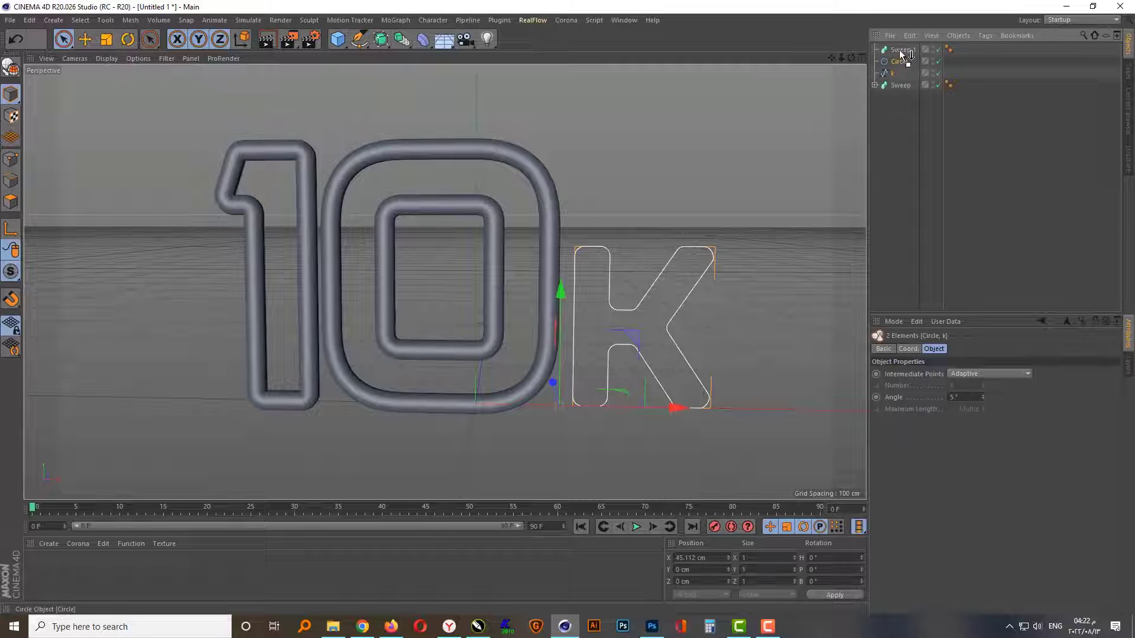
{"action": "scroll", "coordinate": [650, 370], "scroll_direction": "up", "scroll_amount": 2}
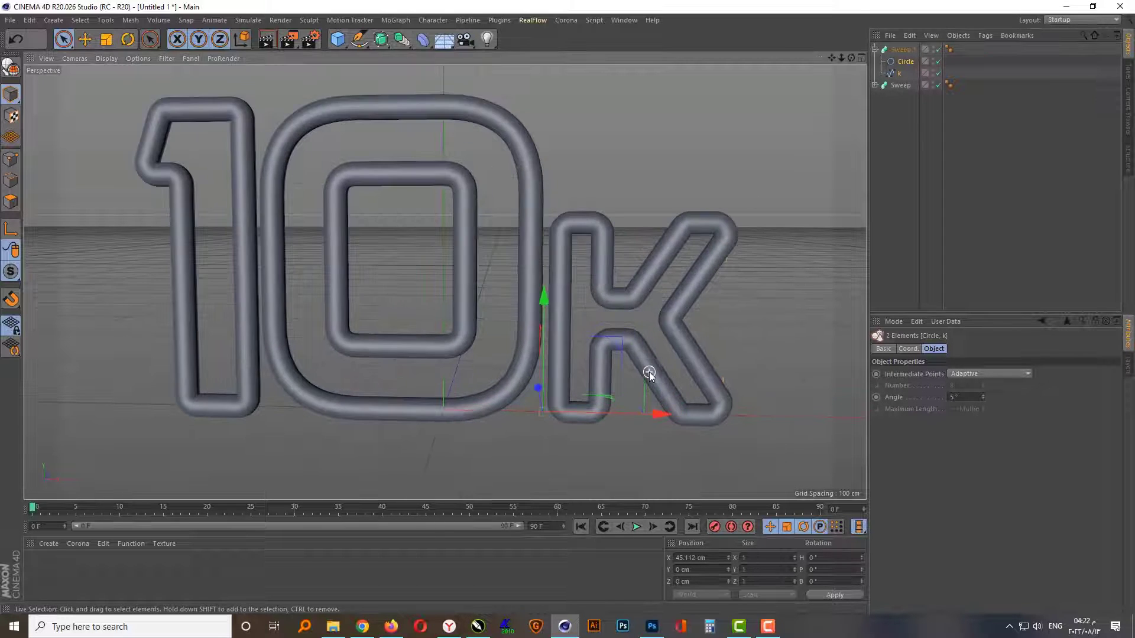
{"action": "mouse_move", "coordinate": [630, 362]}
{"action": "left_mouse_down", "text": "alt"}
{"action": "mouse_move", "coordinate": [445, 356]}
{"action": "mouse_move", "coordinate": [629, 349]}
{"action": "left_mouse_up", "text": "alt"}
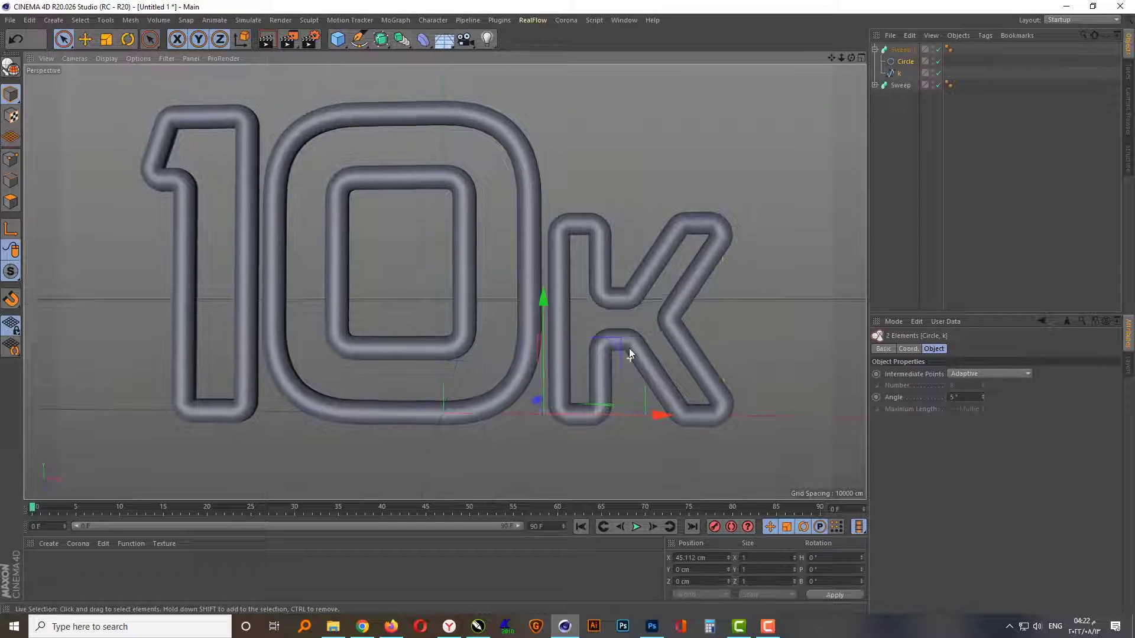
Step: Set the k tube's circle profile radius to 4.5 cm
{"action": "left_click", "coordinate": [904, 62]}
{"action": "left_click", "coordinate": [959, 395]}
{"action": "type", "text": "4"}
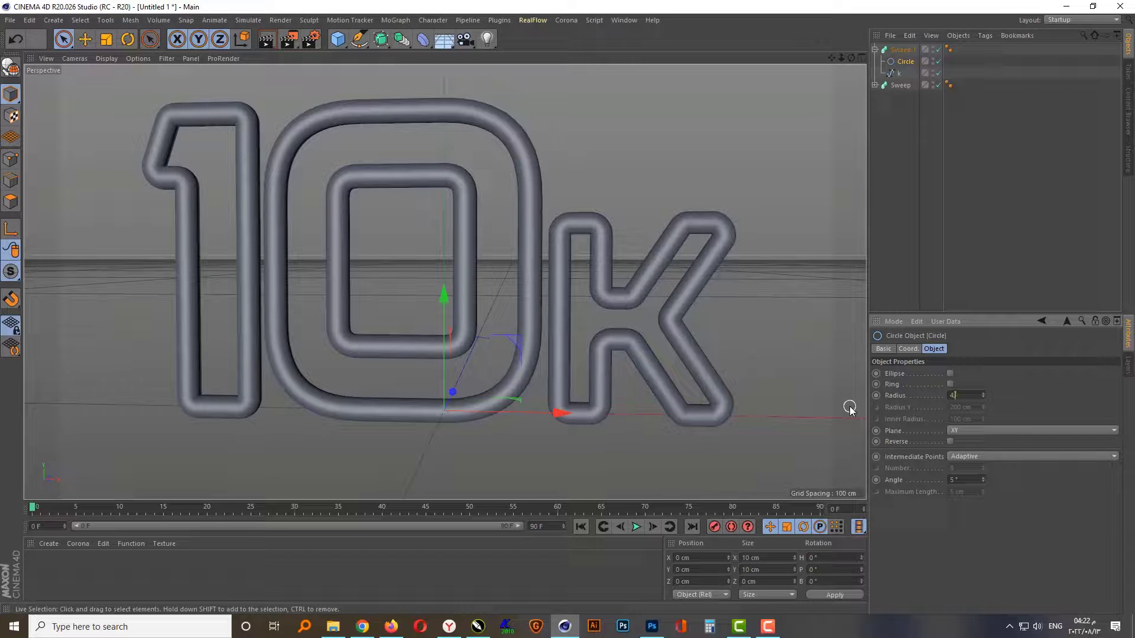
{"action": "type", "text": ".5"}
{"action": "key", "text": "Return"}
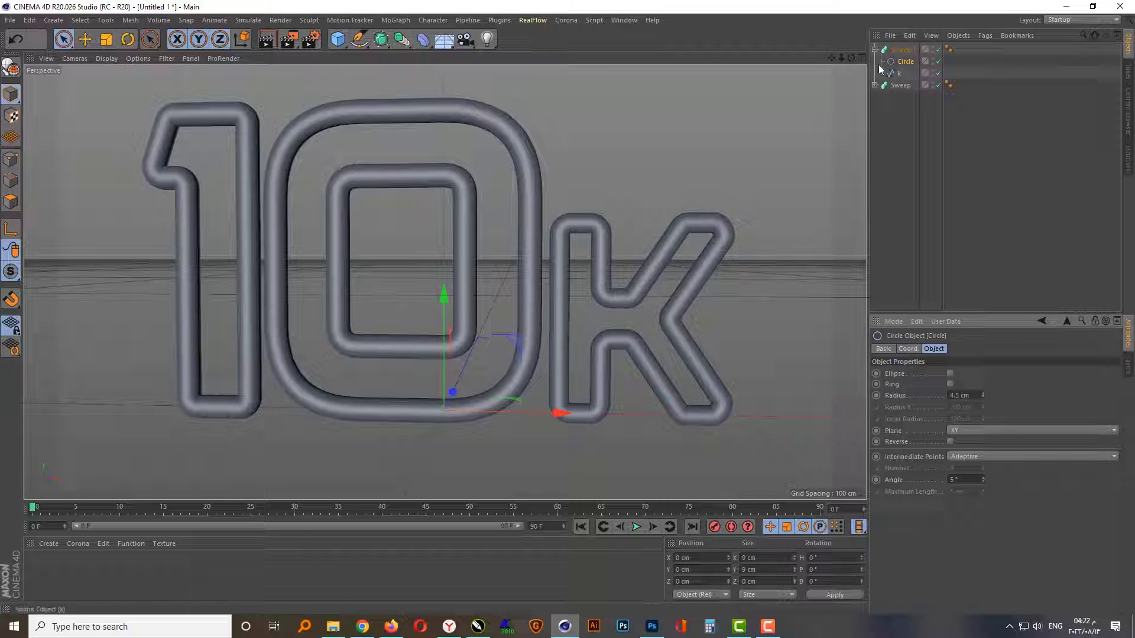
{"action": "left_click", "coordinate": [875, 49]}
{"action": "left_click", "coordinate": [899, 50]}
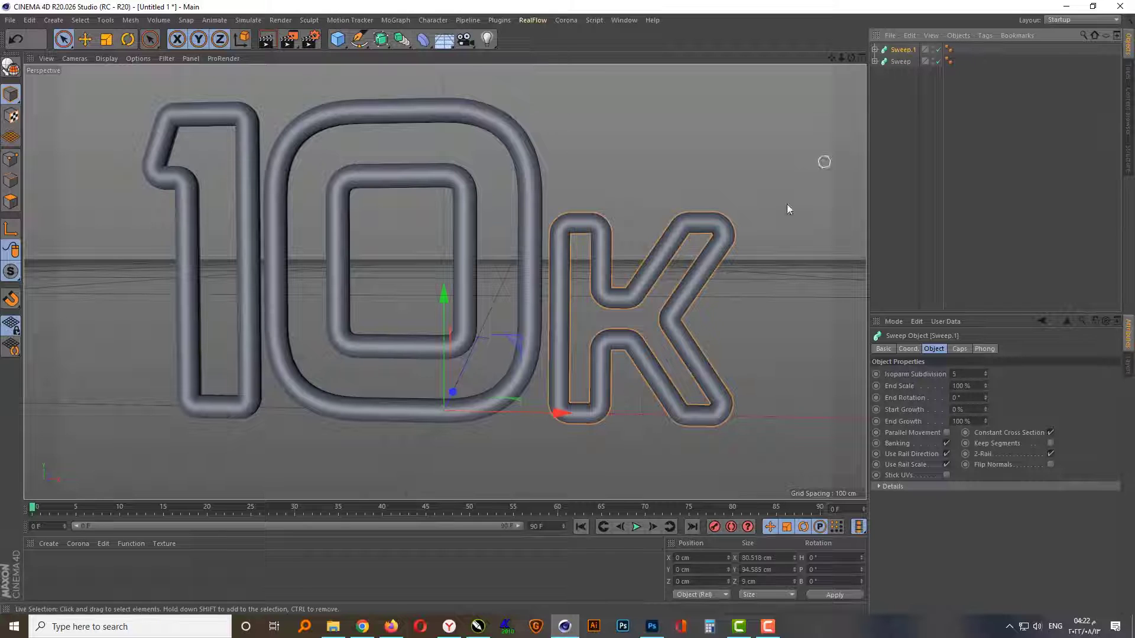
Step: Rename Sweep.1 to k and Sweep to 10
{"action": "mouse_move", "coordinate": [604, 360]}
{"action": "left_mouse_down", "text": "alt"}
{"action": "mouse_move", "coordinate": [607, 370]}
{"action": "mouse_move", "coordinate": [584, 372]}
{"action": "mouse_move", "coordinate": [779, 347]}
{"action": "left_mouse_up", "text": "alt"}
{"action": "left_click_drag", "start_coordinate": [711, 352], "coordinate": [648, 330], "text": "alt"}
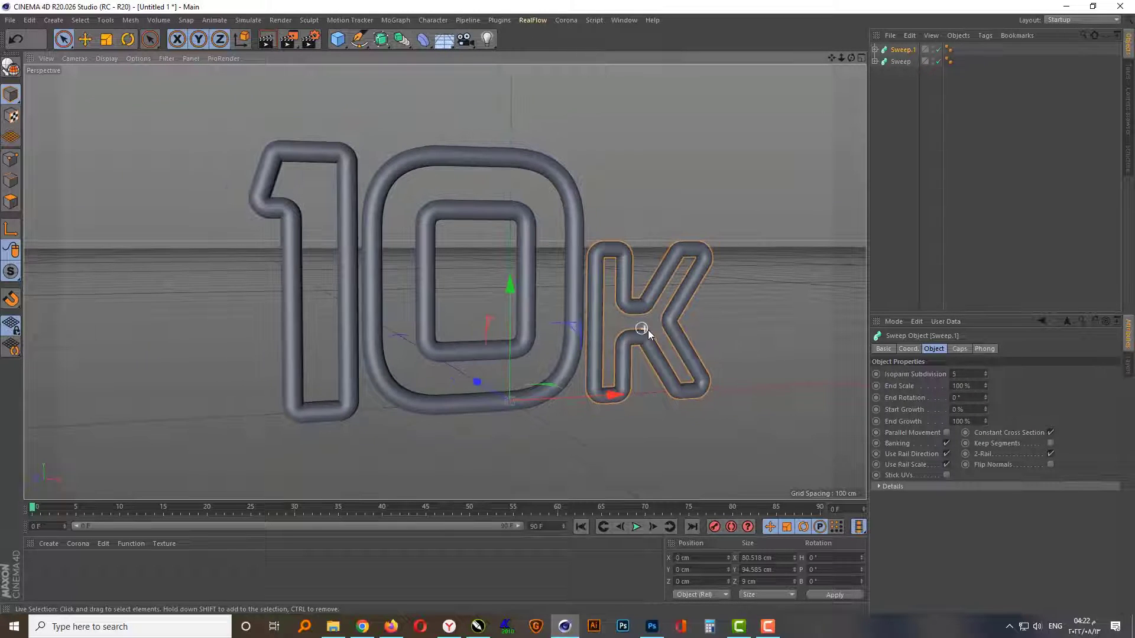
{"action": "double_click", "coordinate": [902, 51]}
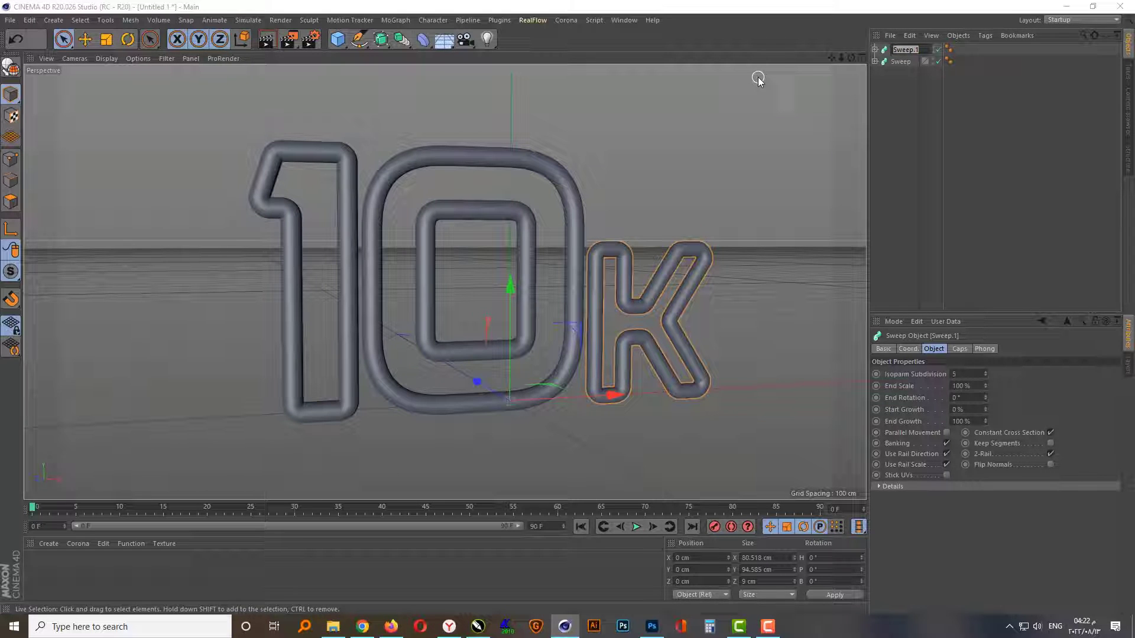
{"action": "type", "text": "k"}
{"action": "key", "text": "Return"}
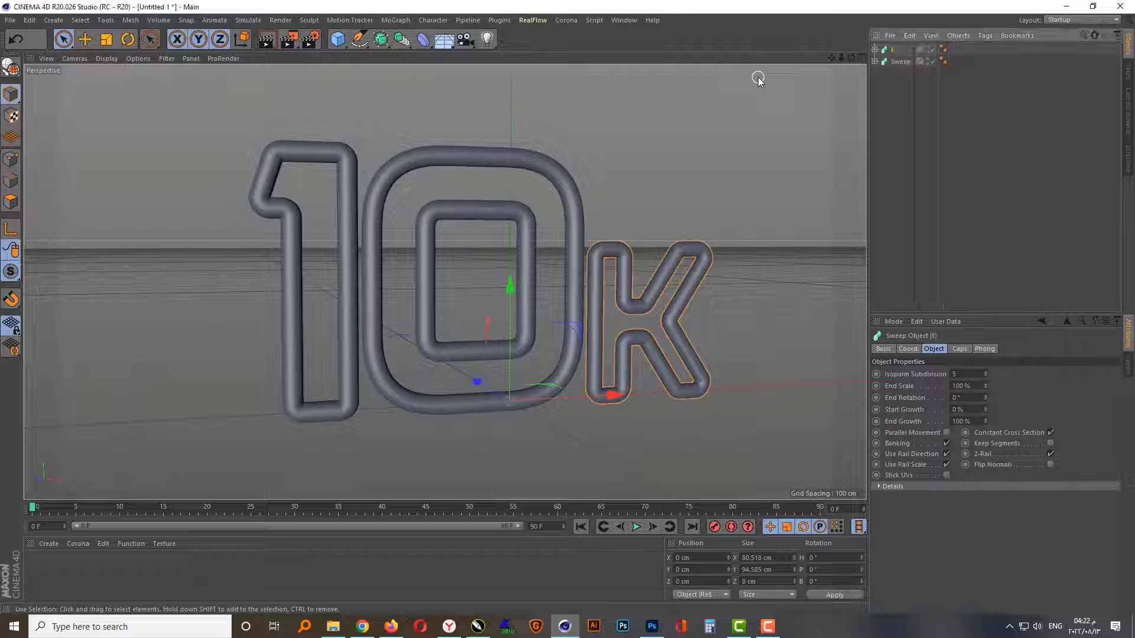
{"action": "double_click", "coordinate": [904, 62]}
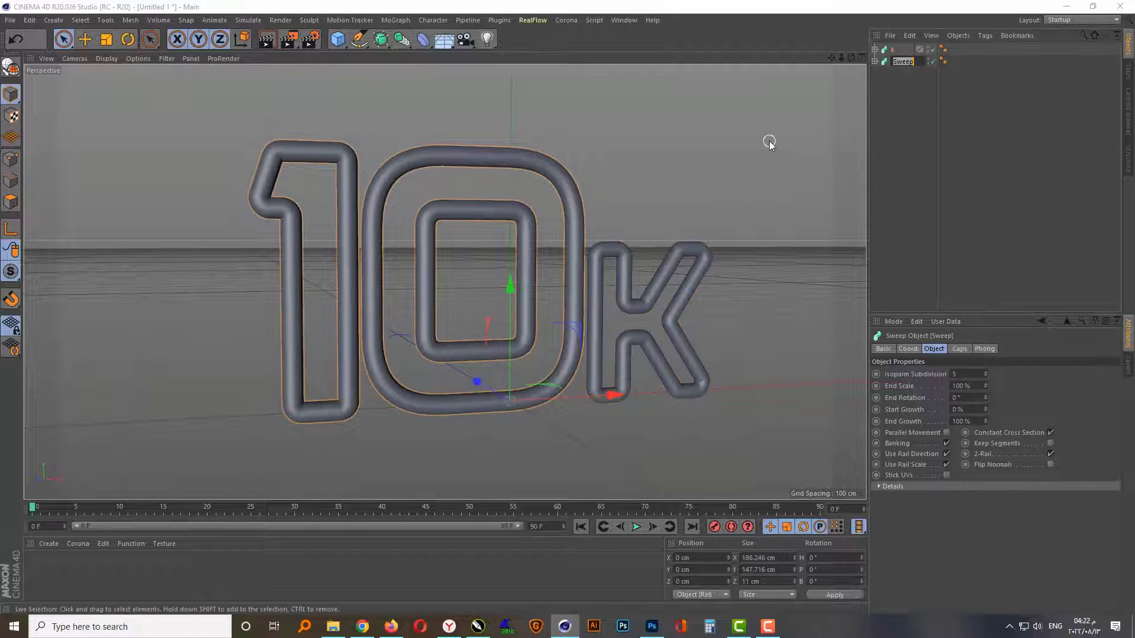
{"action": "type", "text": "0"}
{"action": "key", "text": "Return"}
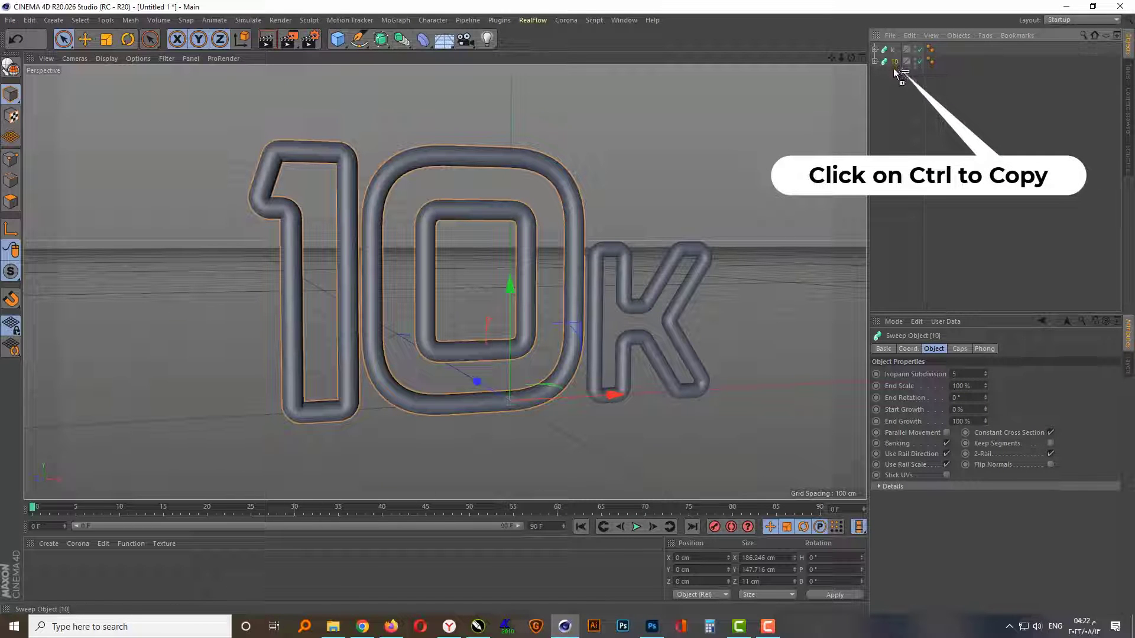
Step: Duplicate the 10 tube as 10.1 and turn on X-Ray for the original
{"action": "left_click_drag", "start_coordinate": [894, 62], "coordinate": [895, 79], "text": "ctrl"}
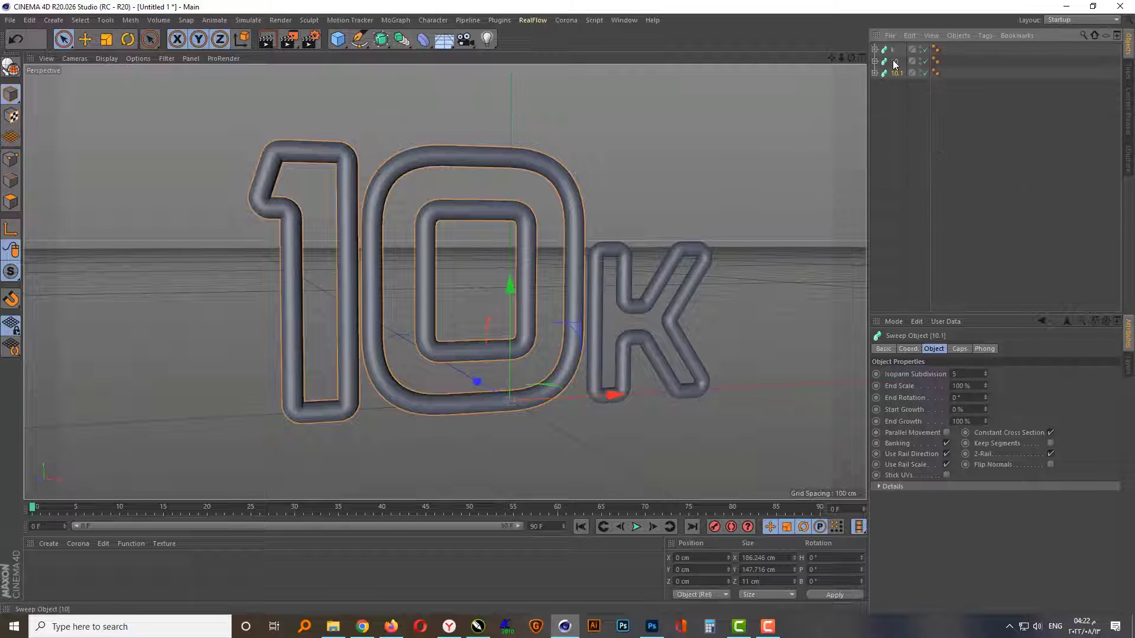
{"action": "left_click", "coordinate": [882, 348]}
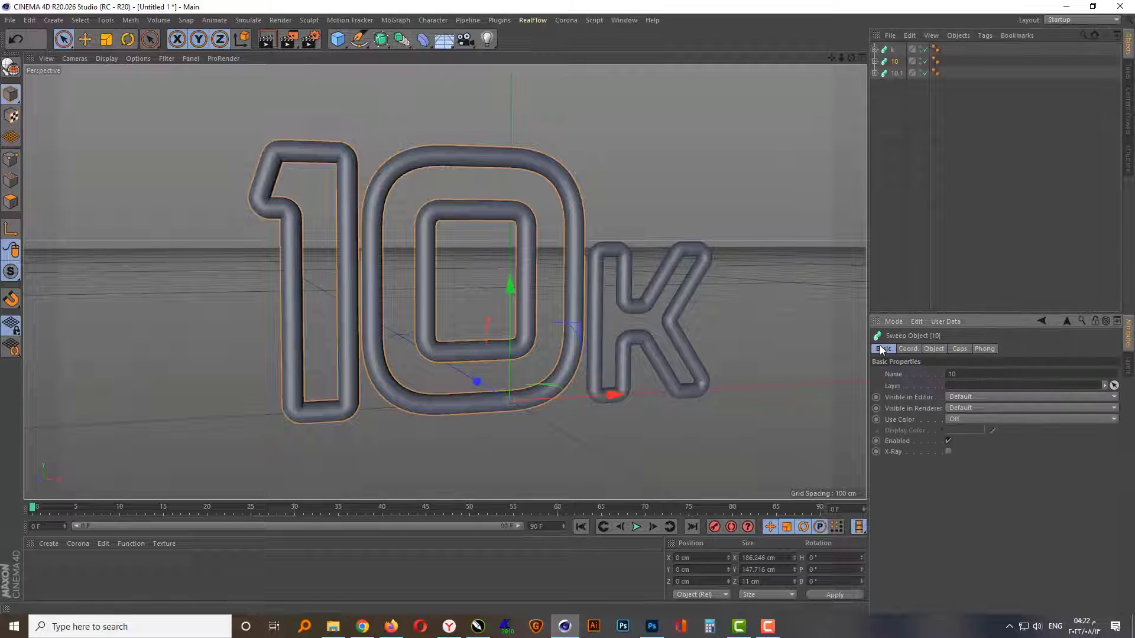
{"action": "left_click", "coordinate": [948, 451]}
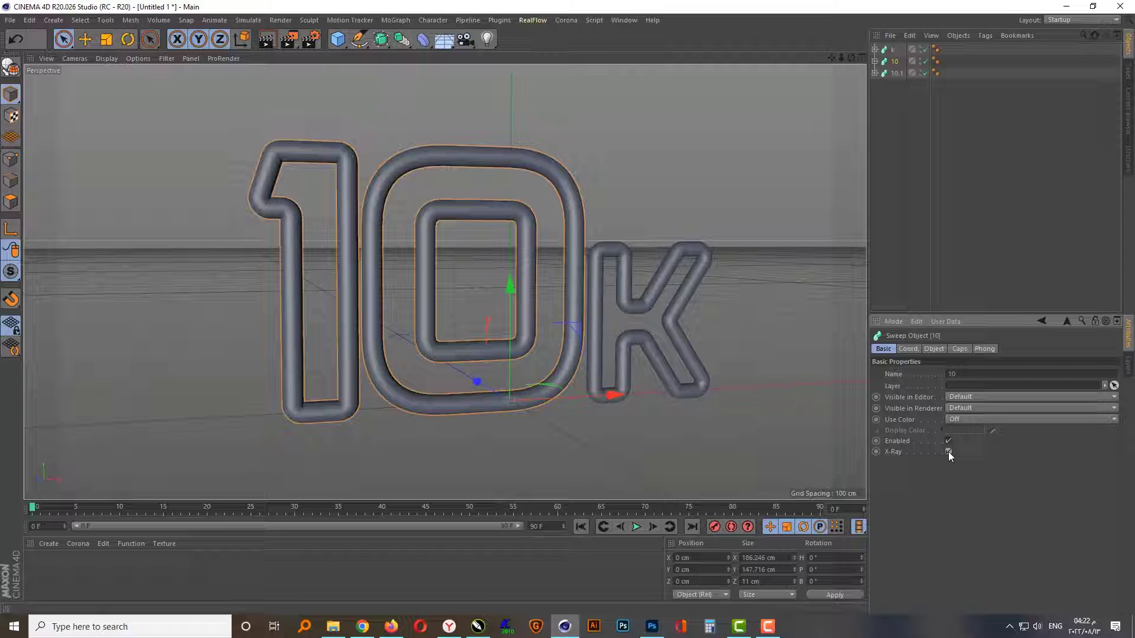
Step: Set the 10.1 copy's Circle profile radius to 1.5 cm and orbit to inspect it
{"action": "left_click", "coordinate": [894, 73]}
{"action": "left_click", "coordinate": [874, 73]}
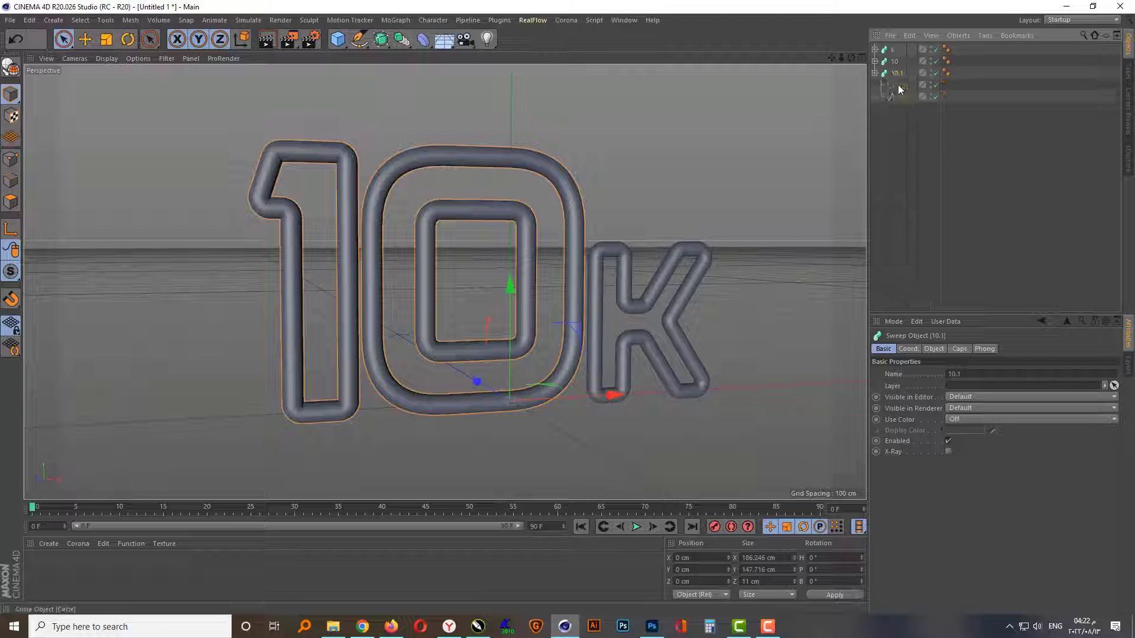
{"action": "left_click", "coordinate": [903, 84]}
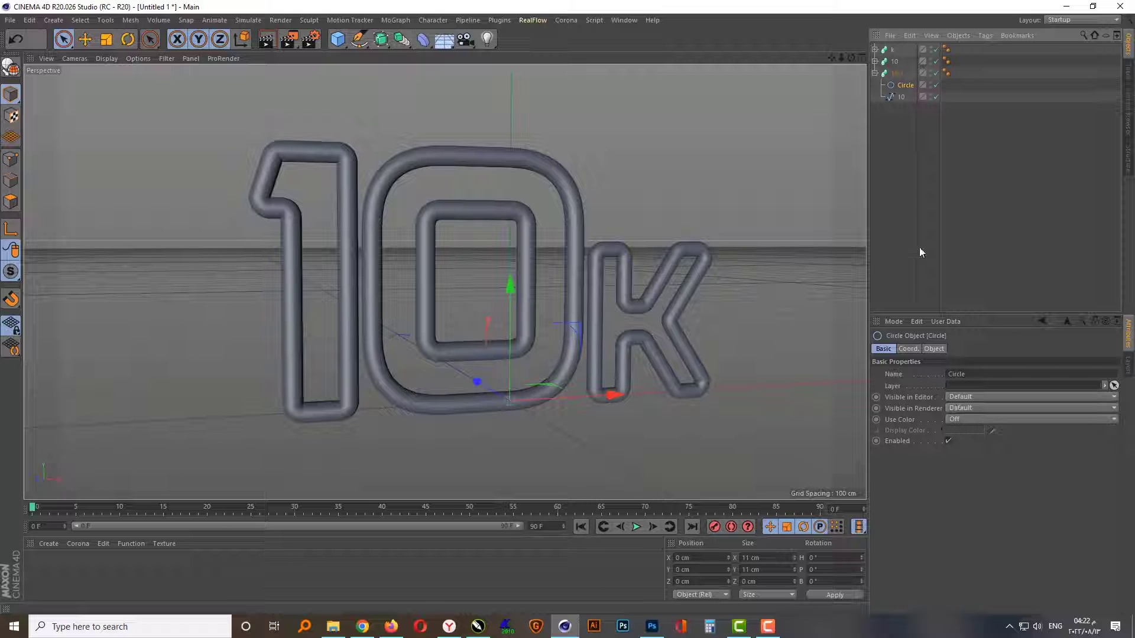
{"action": "left_click", "coordinate": [934, 349]}
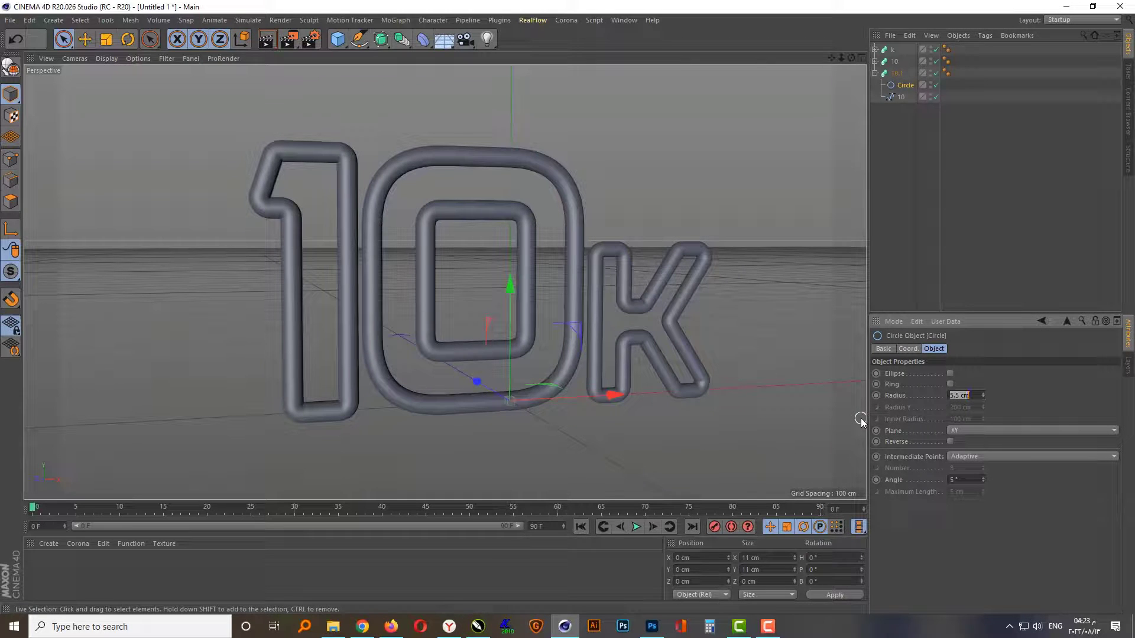
{"action": "type", "text": "1.5"}
{"action": "key", "text": "Return"}
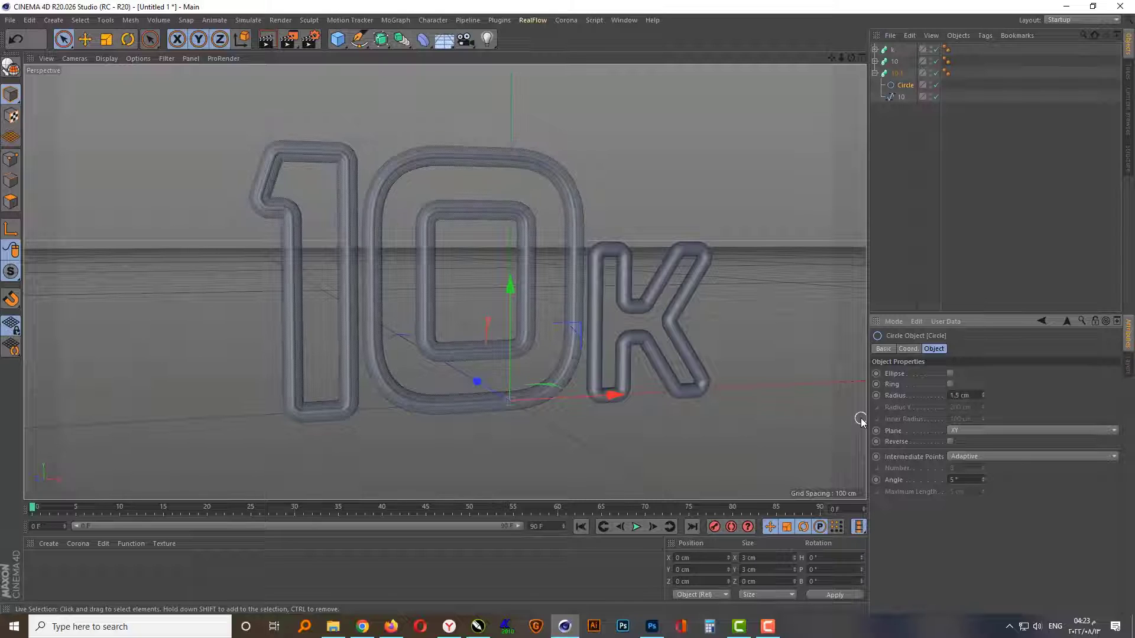
{"action": "mouse_move", "coordinate": [321, 264]}
{"action": "left_mouse_down", "text": "alt"}
{"action": "mouse_move", "coordinate": [355, 300]}
{"action": "mouse_move", "coordinate": [471, 329]}
{"action": "mouse_move", "coordinate": [433, 374]}
{"action": "mouse_move", "coordinate": [256, 329]}
{"action": "mouse_move", "coordinate": [190, 351]}
{"action": "mouse_move", "coordinate": [410, 324]}
{"action": "left_mouse_up", "text": "alt"}
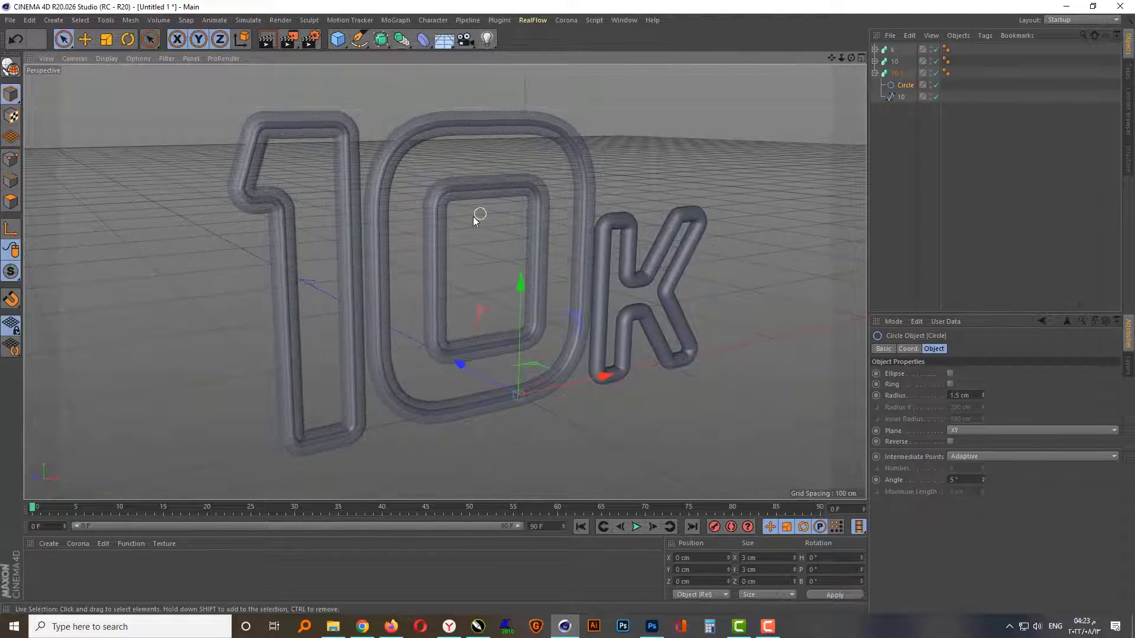
{"action": "left_click_drag", "start_coordinate": [473, 216], "coordinate": [442, 203], "text": "alt"}
Step: Collapse 10.1 and select the k sweep, showing its Basic properties
{"action": "left_click", "coordinate": [875, 73]}
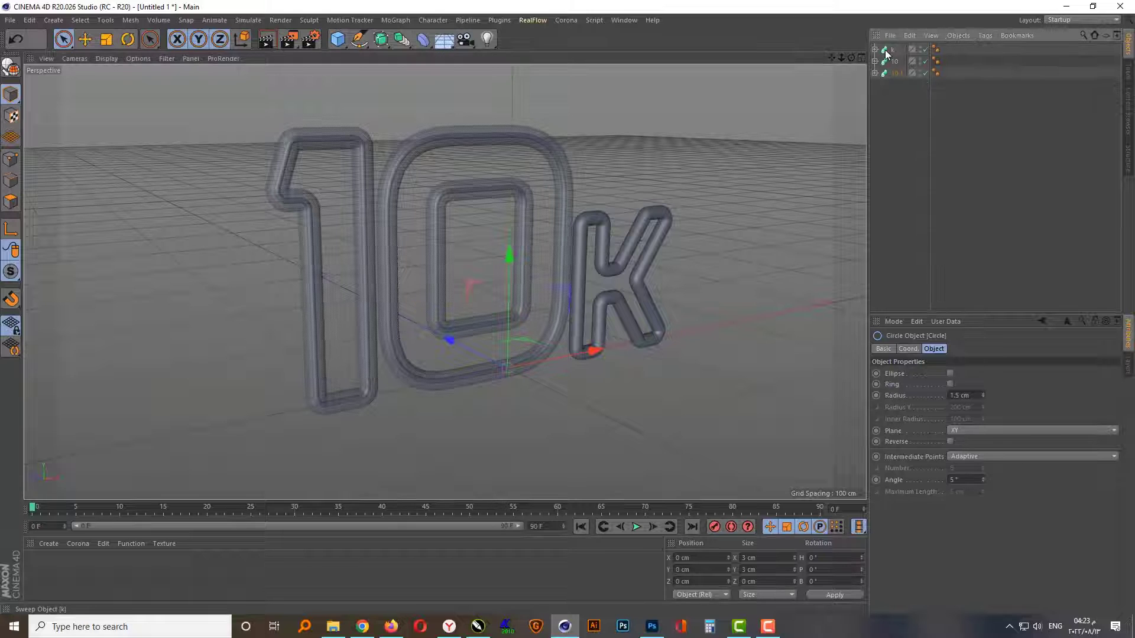
{"action": "left_click", "coordinate": [892, 52]}
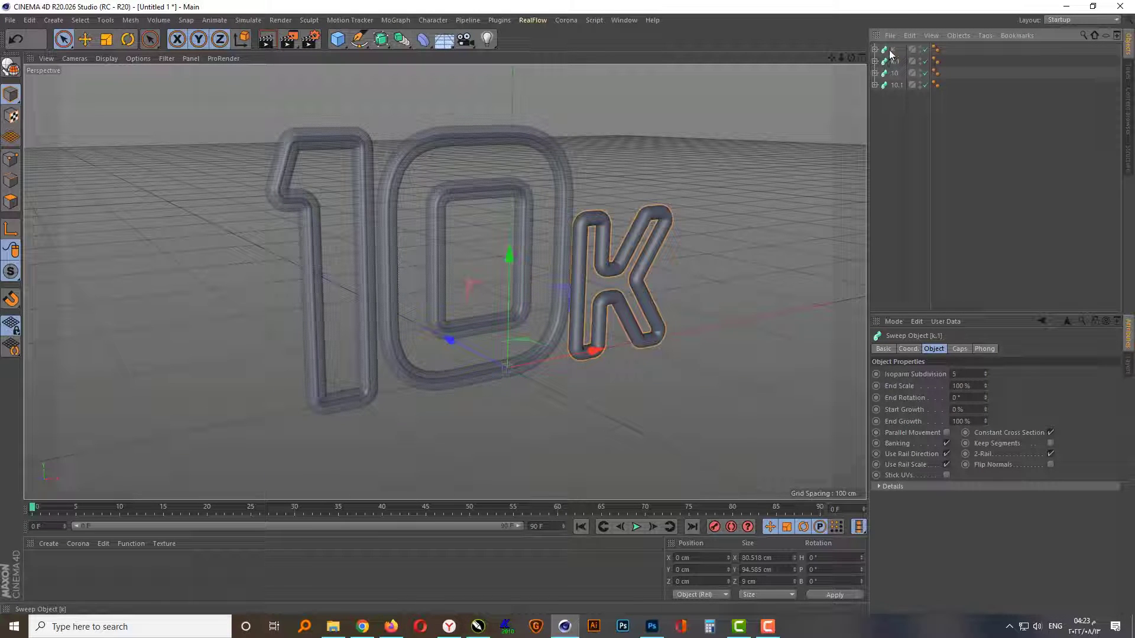
{"action": "left_click", "coordinate": [884, 348]}
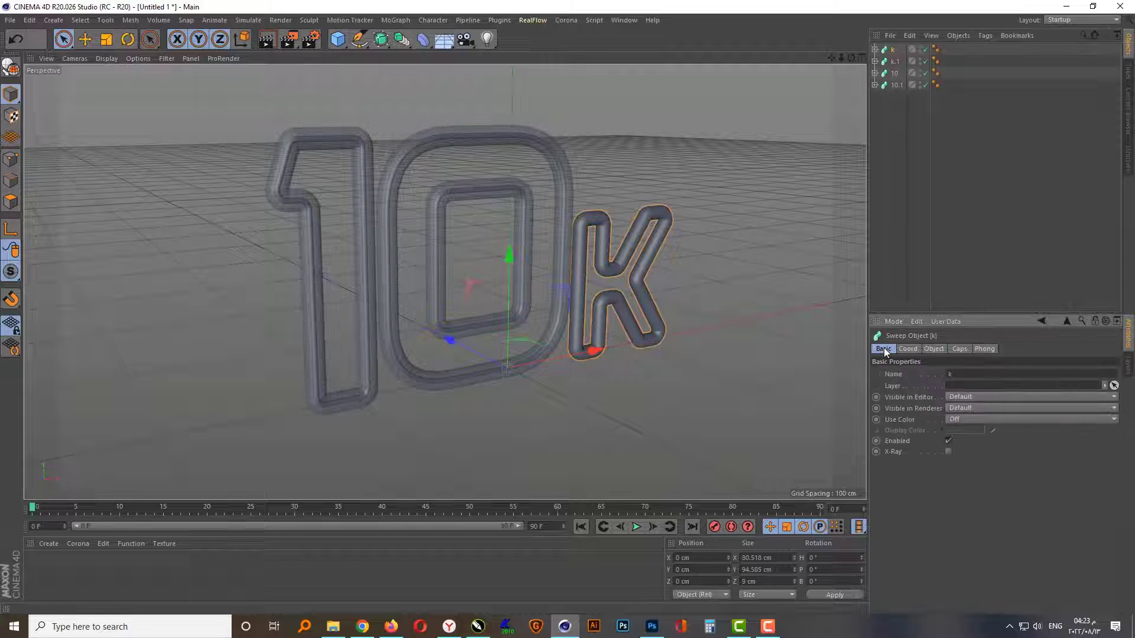
Step: Set the k.1 Circle profile radius to 1 cm and orbit to check the tubes
{"action": "left_click", "coordinate": [894, 62]}
{"action": "left_click", "coordinate": [906, 72]}
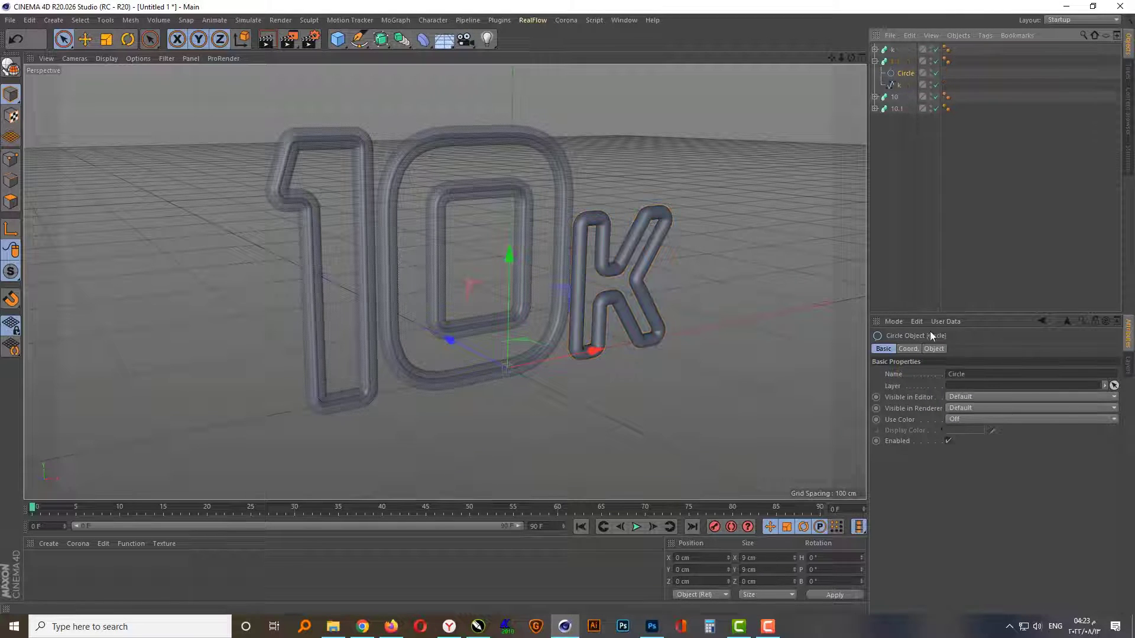
{"action": "left_click", "coordinate": [934, 349]}
{"action": "type", "text": "1"}
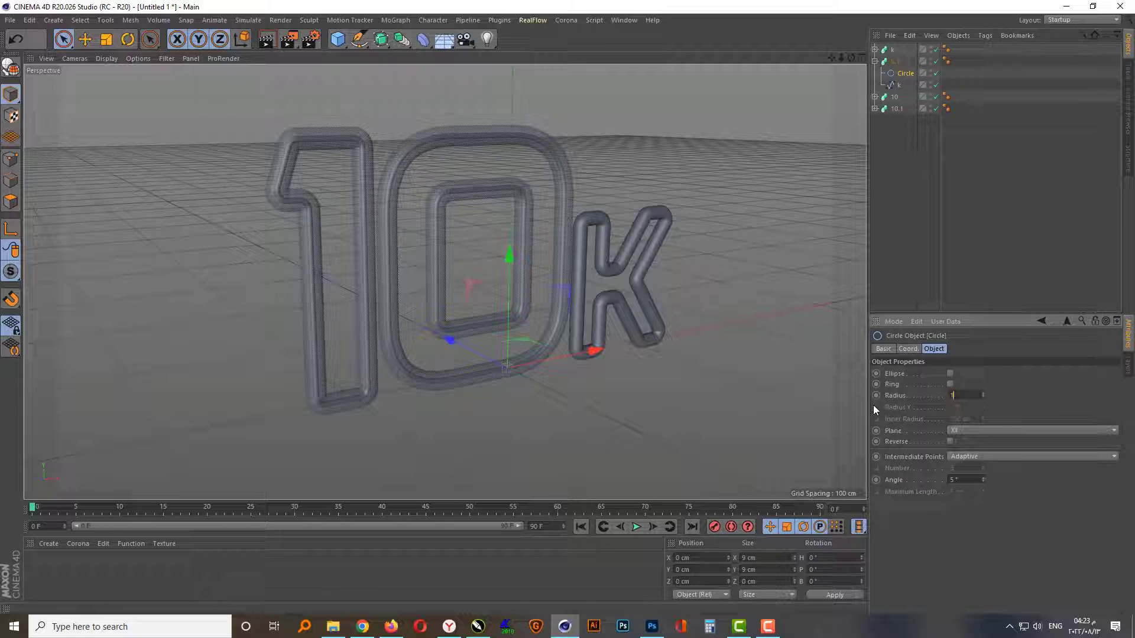
{"action": "key", "text": "Return"}
{"action": "scroll", "coordinate": [570, 302], "scroll_direction": "up", "scroll_amount": 3}
{"action": "mouse_move", "coordinate": [571, 302]}
{"action": "left_mouse_down", "text": "alt"}
{"action": "mouse_move", "coordinate": [261, 275]}
{"action": "mouse_move", "coordinate": [236, 292]}
{"action": "mouse_move", "coordinate": [510, 275]}
{"action": "left_mouse_up", "text": "alt"}
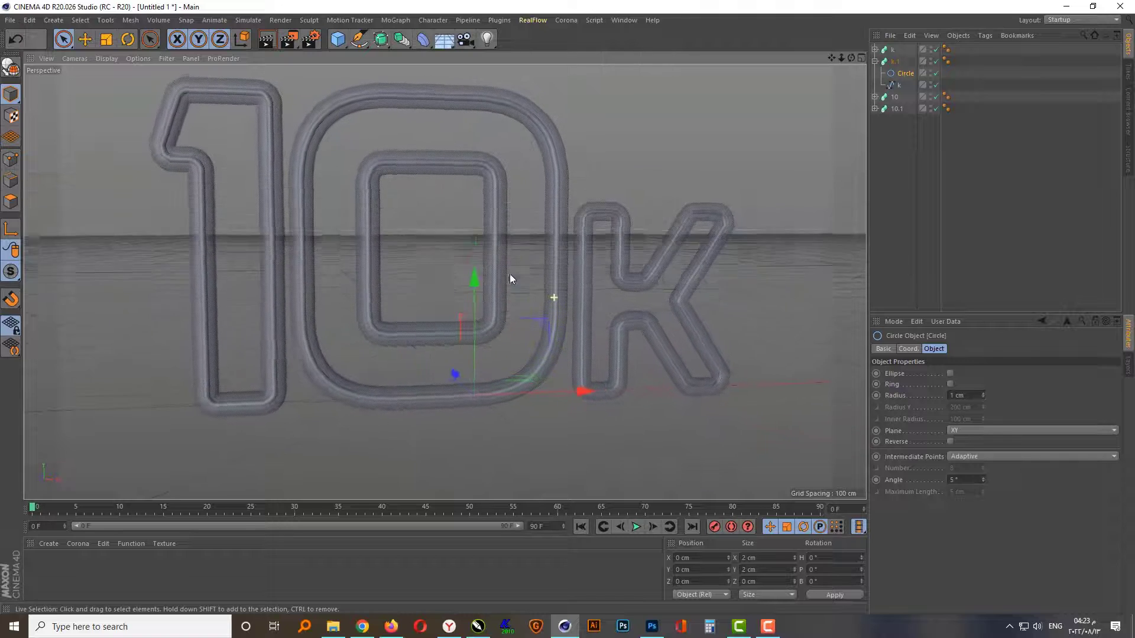
{"action": "scroll", "coordinate": [546, 269], "scroll_direction": "down", "scroll_amount": 2}
{"action": "left_click", "coordinate": [875, 62]}
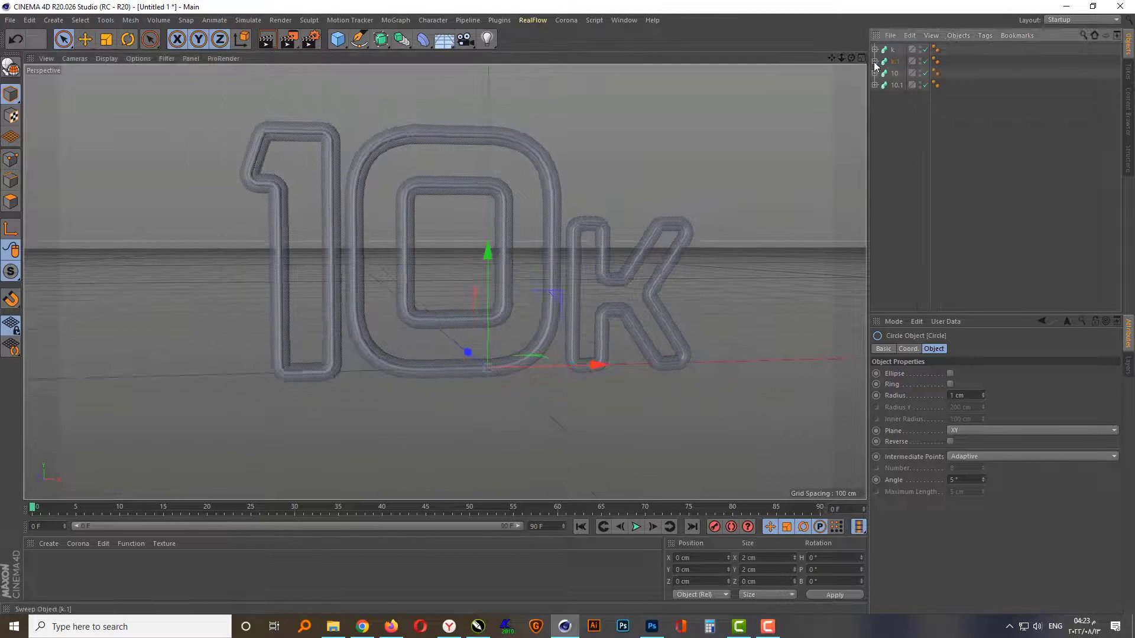
Step: Add a Tube primitive with a 50 cm outer radius and turn it on its side
{"action": "left_click", "coordinate": [737, 185]}
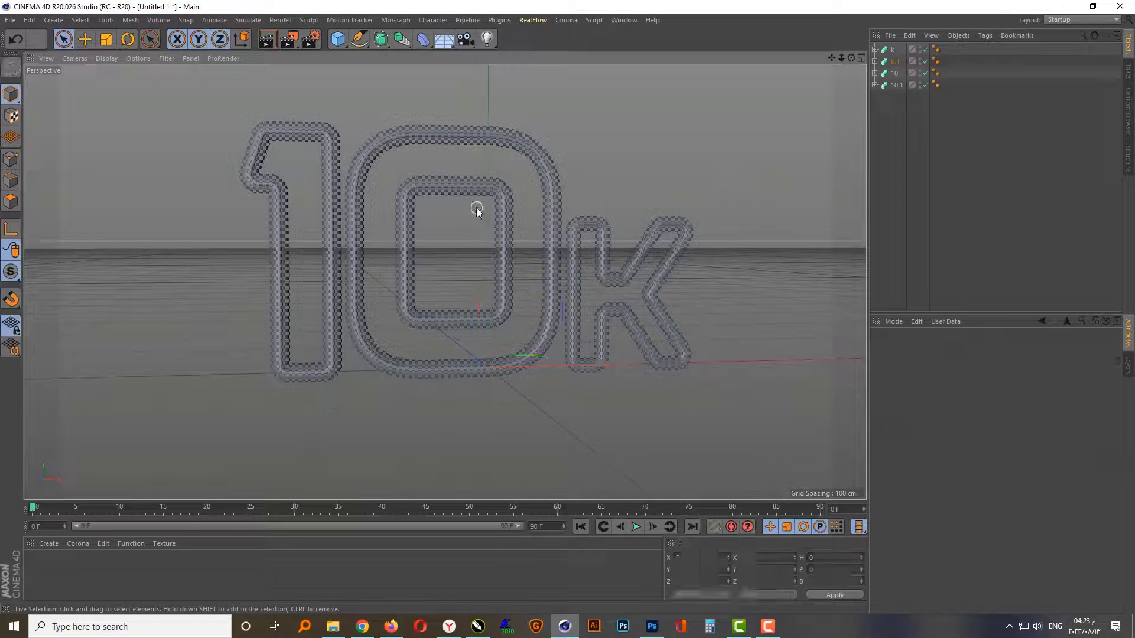
{"action": "left_click", "coordinate": [337, 40]}
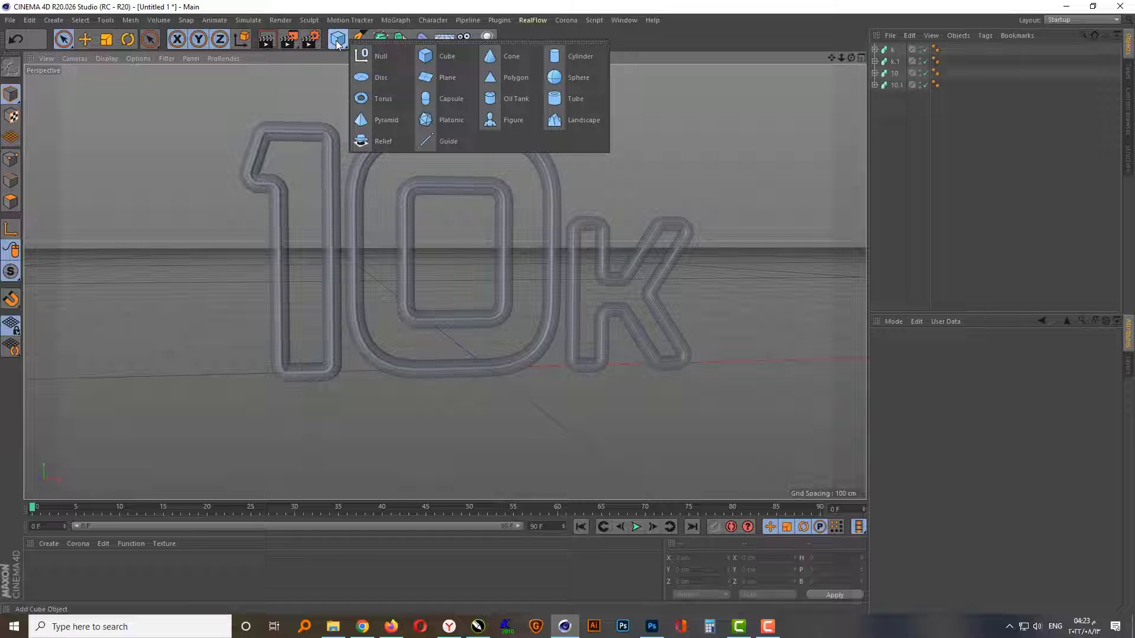
{"action": "left_click", "coordinate": [568, 99]}
{"action": "scroll", "coordinate": [449, 266], "scroll_direction": "down", "scroll_amount": 2}
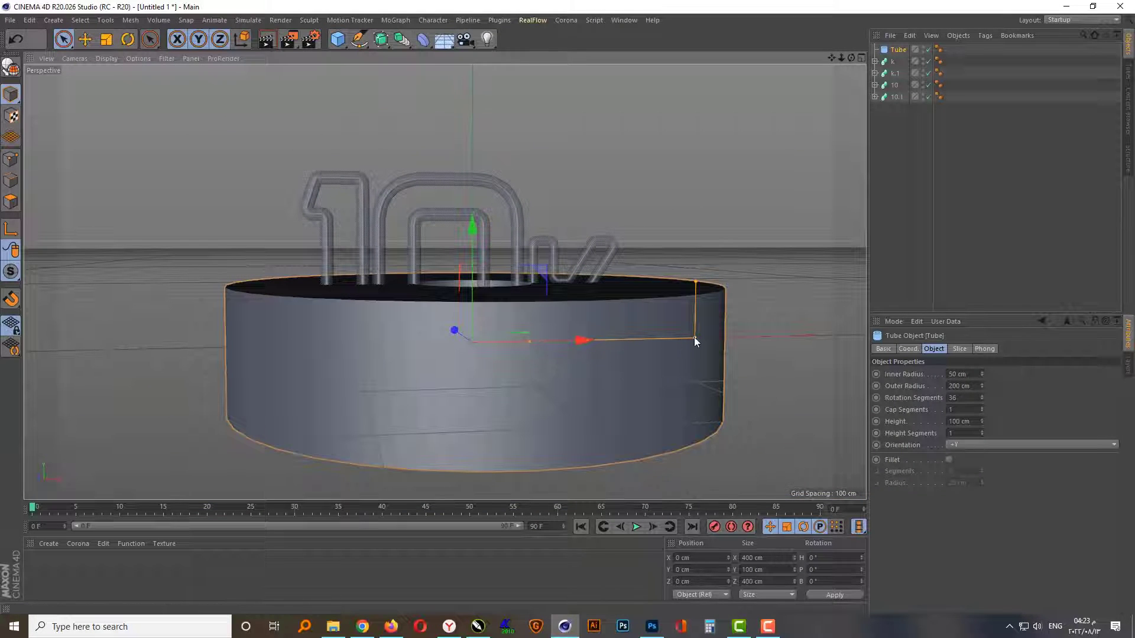
{"action": "left_click_drag", "start_coordinate": [694, 338], "coordinate": [510, 325]}
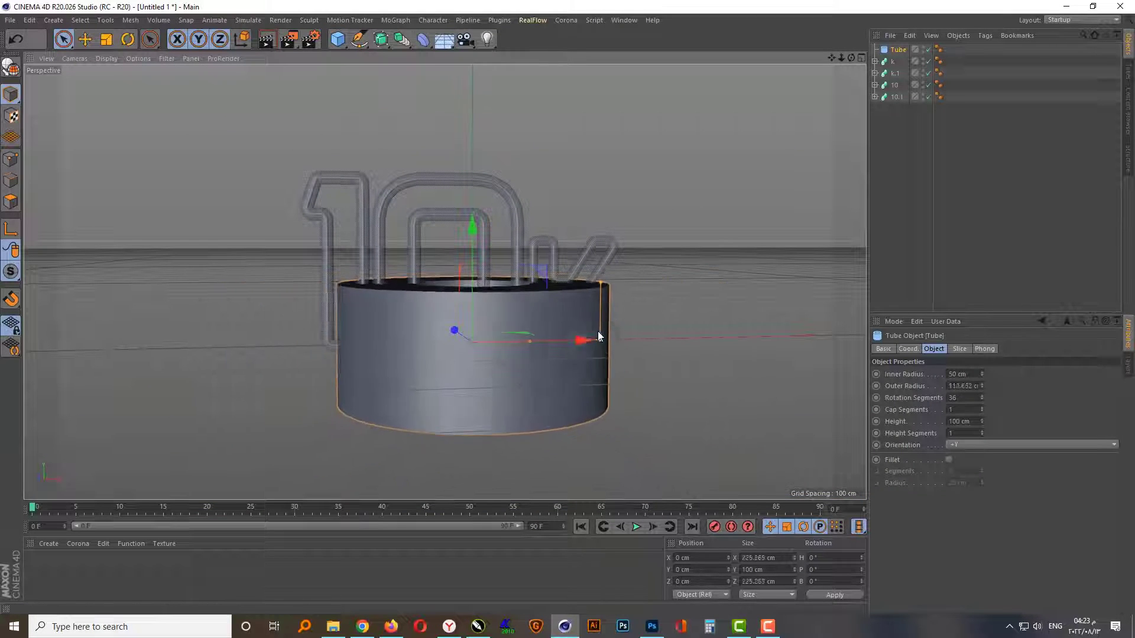
{"action": "left_click", "coordinate": [128, 39]}
{"action": "mouse_move", "coordinate": [505, 283]}
{"action": "left_mouse_down"}
{"action": "mouse_move", "coordinate": [559, 365]}
{"action": "mouse_move", "coordinate": [552, 381]}
{"action": "left_mouse_up"}
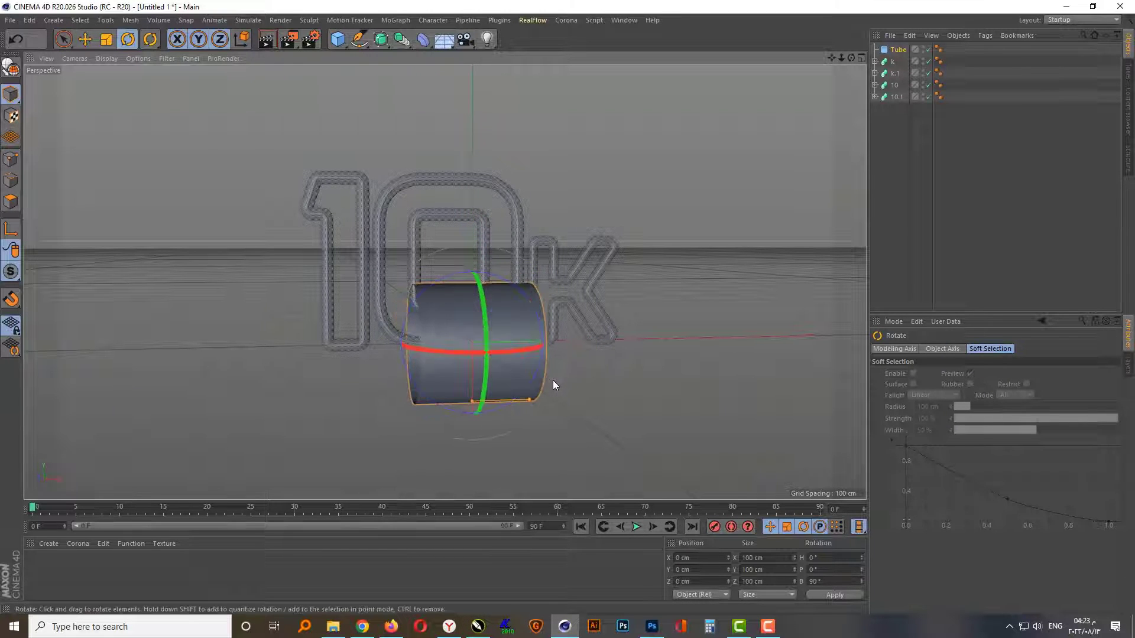
Step: Scale the tube to about three-quarters size and move it up to the 0's top
{"action": "left_click", "coordinate": [64, 39]}
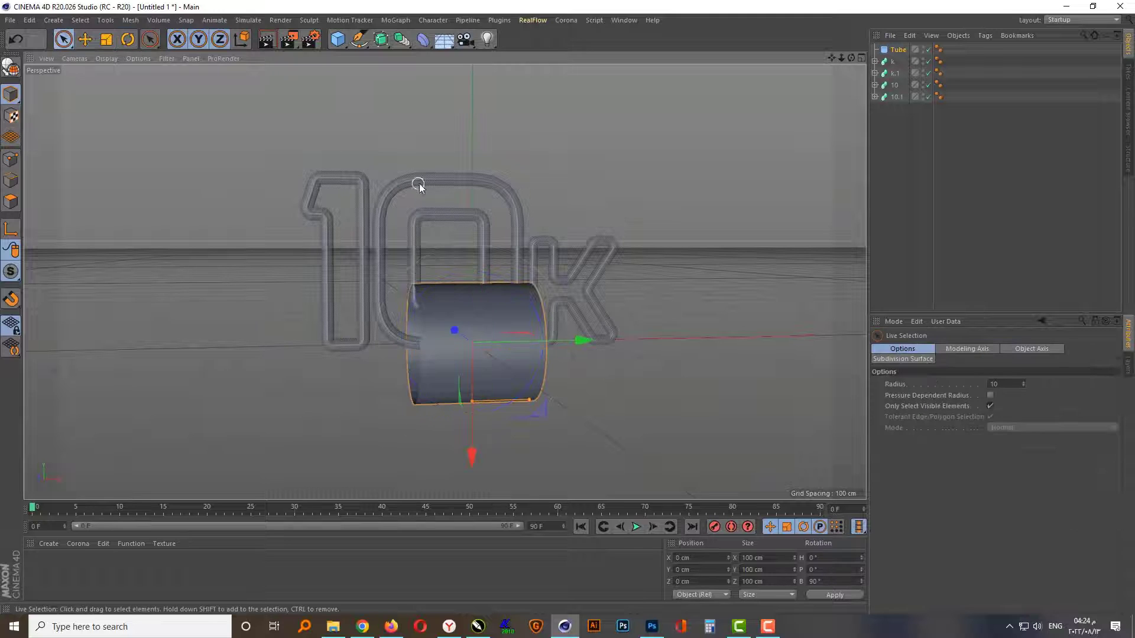
{"action": "middle_click", "coordinate": [418, 185]}
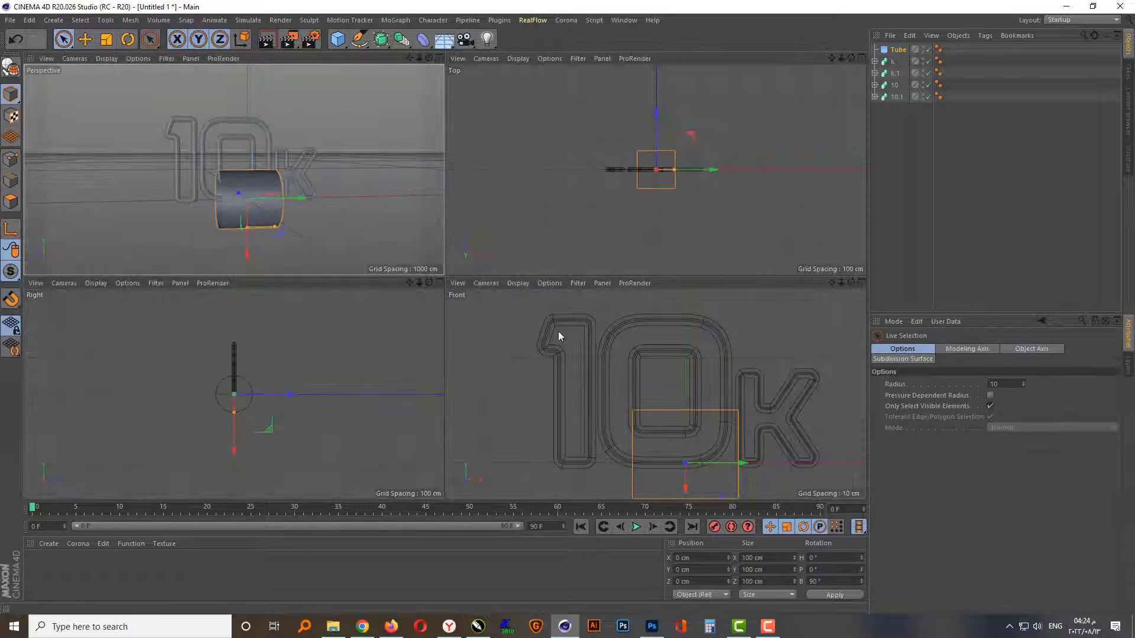
{"action": "left_click", "coordinate": [110, 40]}
{"action": "mouse_move", "coordinate": [268, 389]}
{"action": "left_mouse_down"}
{"action": "mouse_move", "coordinate": [187, 439]}
{"action": "mouse_move", "coordinate": [32, 485]}
{"action": "left_mouse_up"}
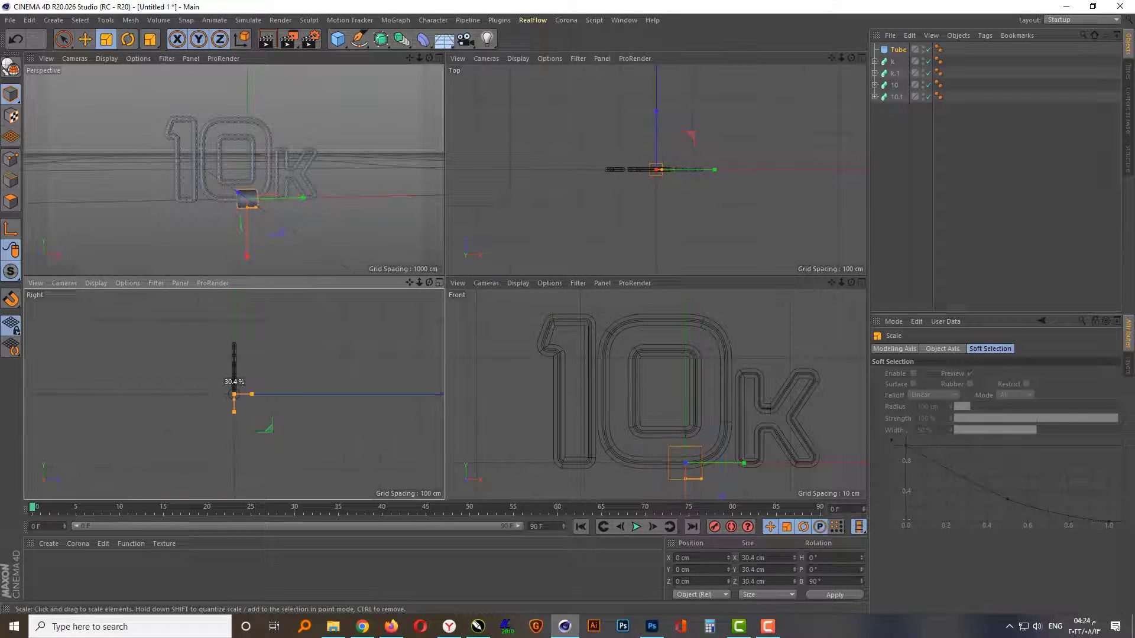
{"action": "left_click", "coordinate": [64, 39]}
{"action": "left_click_drag", "start_coordinate": [684, 491], "coordinate": [682, 360]}
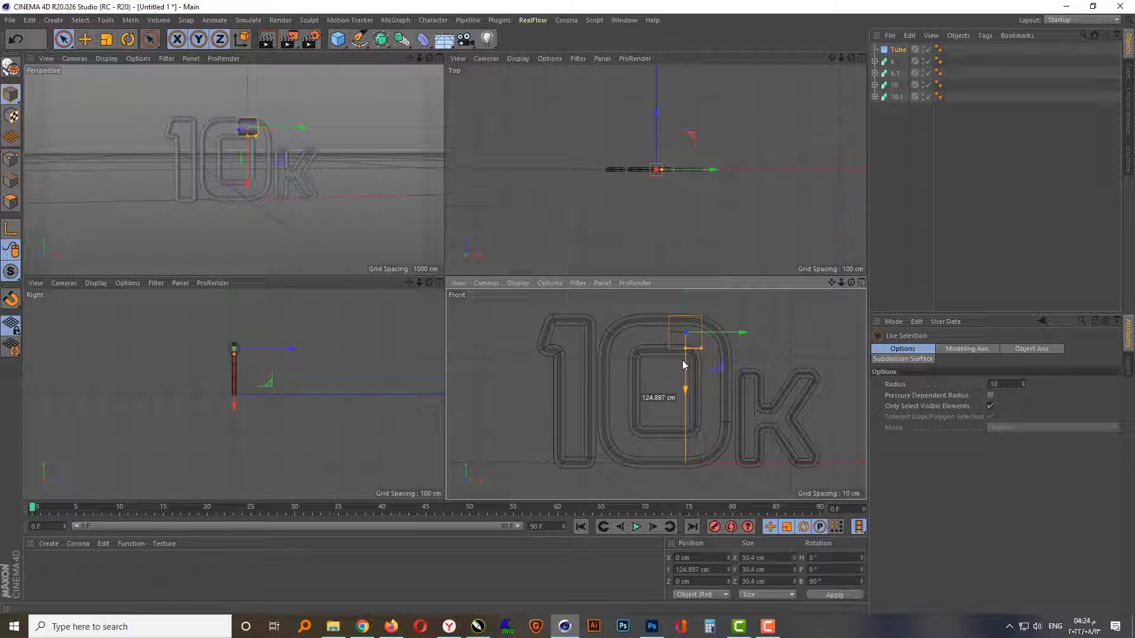
Step: In Front view, place the tube at about X -20 cm on the 0's upper pipe, scaled to 42%
{"action": "middle_click", "coordinate": [702, 332]}
{"action": "scroll", "coordinate": [471, 130], "scroll_direction": "up", "scroll_amount": 5}
{"action": "scroll", "coordinate": [471, 130], "scroll_direction": "down", "scroll_amount": 3}
{"action": "scroll", "coordinate": [527, 212], "scroll_direction": "up", "scroll_amount": 3}
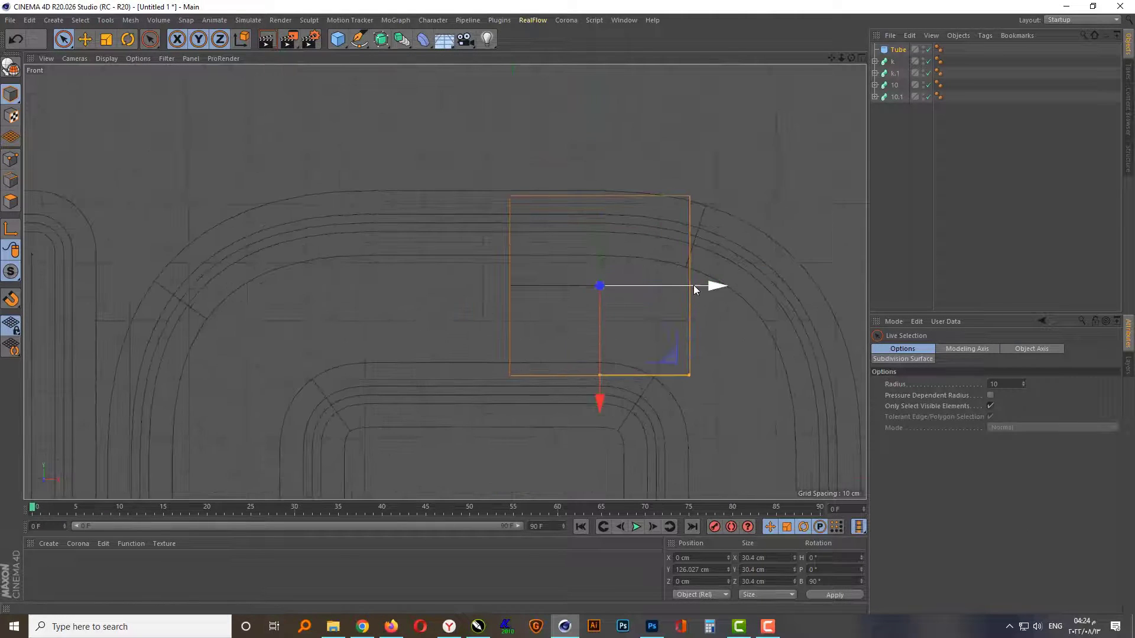
{"action": "left_click_drag", "start_coordinate": [693, 285], "coordinate": [576, 279]}
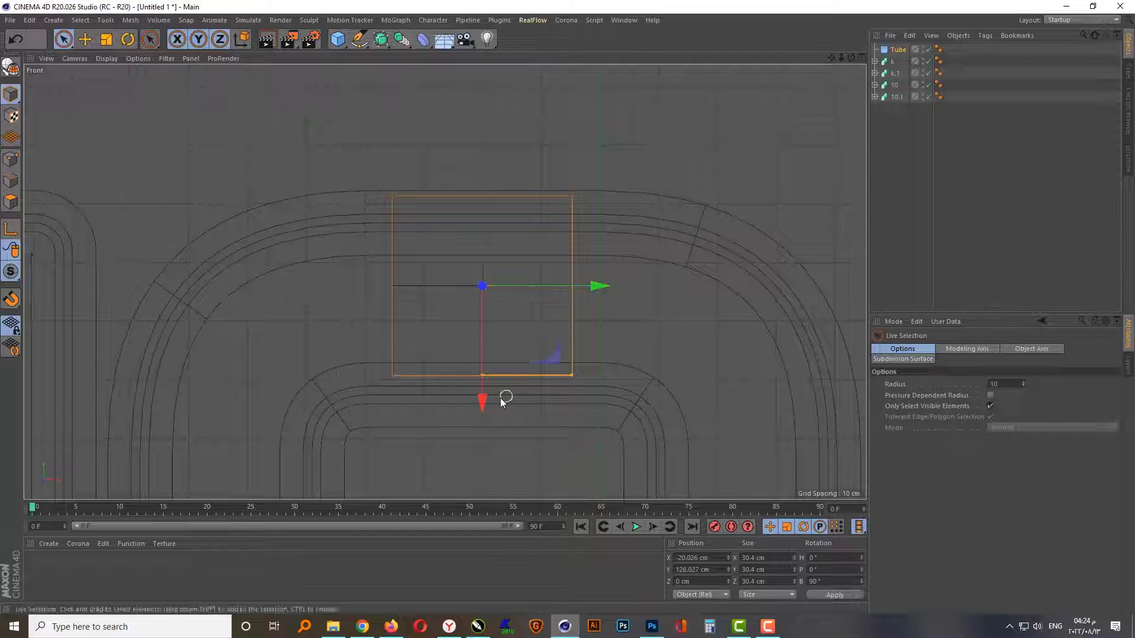
{"action": "left_click_drag", "start_coordinate": [500, 399], "coordinate": [490, 339]}
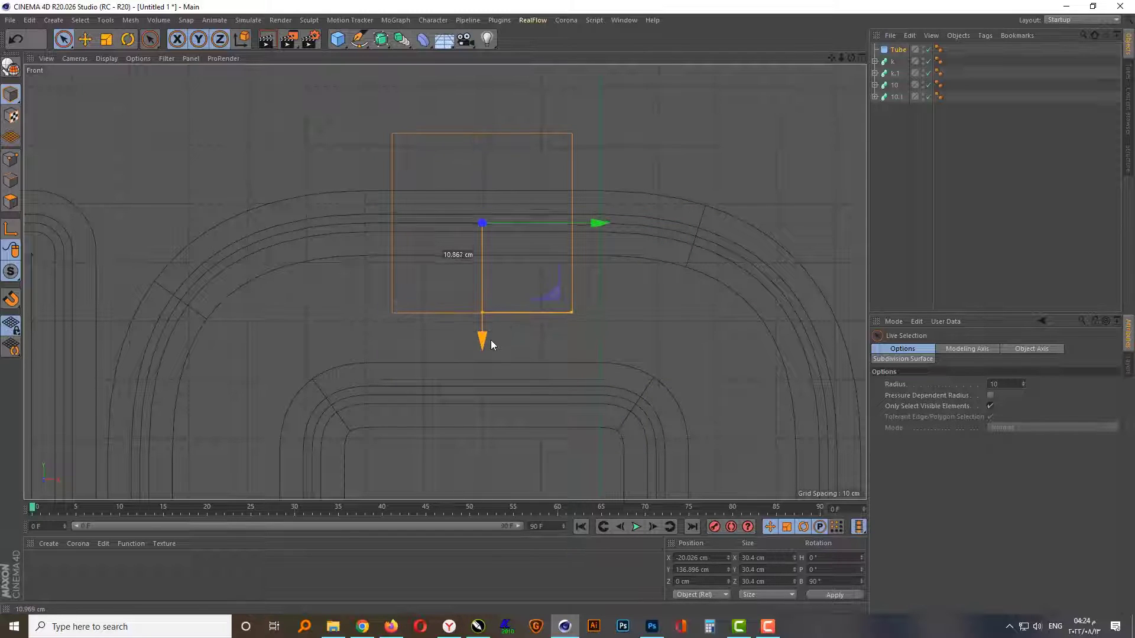
{"action": "key", "text": "t"}
{"action": "left_click_drag", "start_coordinate": [449, 118], "coordinate": [277, 204]}
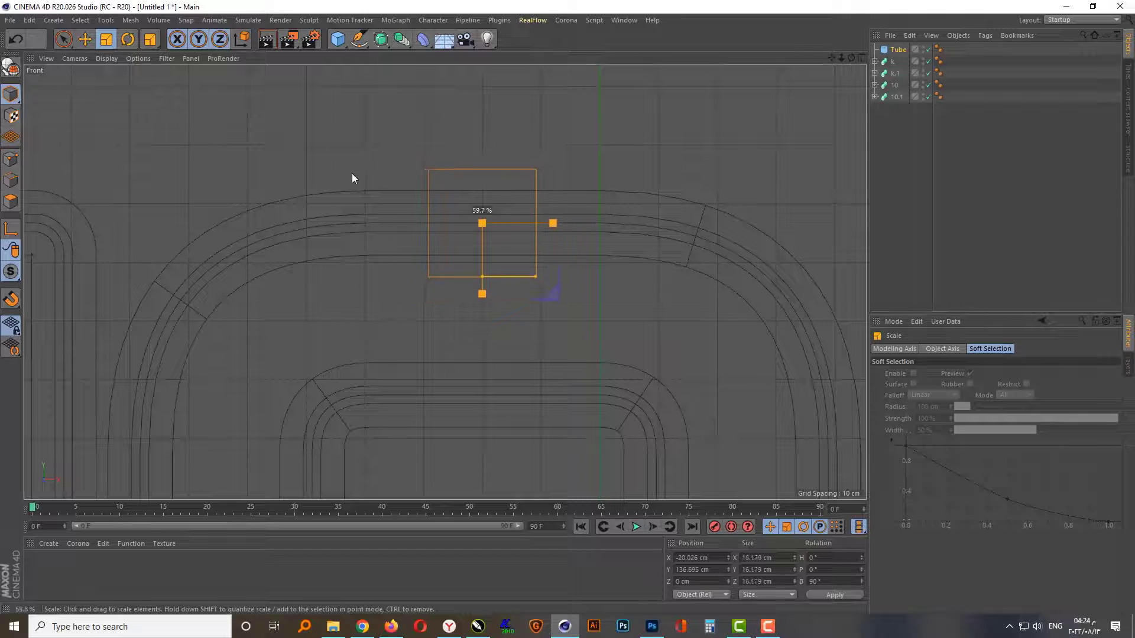
Step: Orbit around the new clamp in Perspective view and show its tube properties
{"action": "middle_click", "coordinate": [346, 225]}
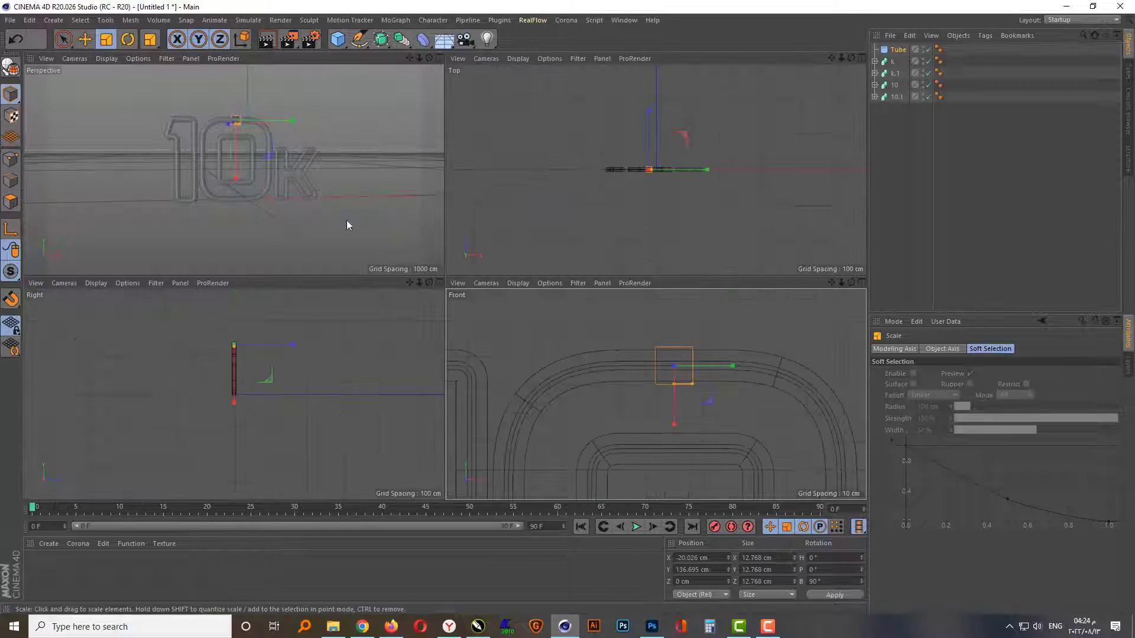
{"action": "middle_click", "coordinate": [244, 135]}
{"action": "scroll", "coordinate": [444, 165], "scroll_direction": "up", "scroll_amount": 5}
{"action": "mouse_move", "coordinate": [424, 247]}
{"action": "left_mouse_down", "text": "alt"}
{"action": "mouse_move", "coordinate": [600, 260]}
{"action": "mouse_move", "coordinate": [569, 258]}
{"action": "left_mouse_up", "text": "alt"}
{"action": "left_click", "coordinate": [894, 52]}
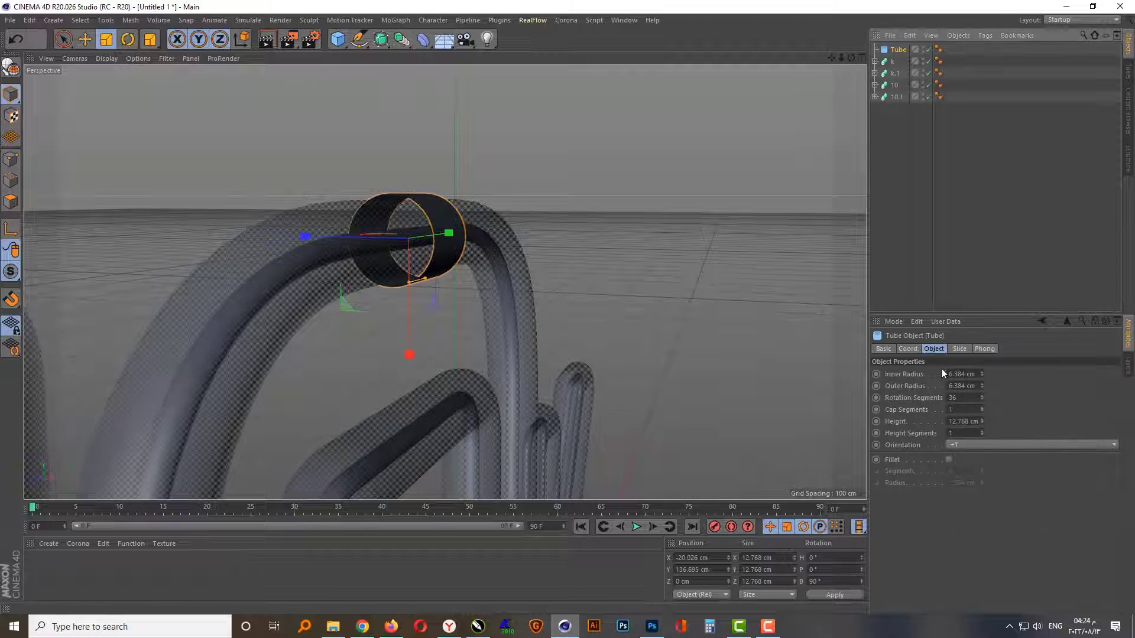
Step: Set the clamp tube's height to 13 cm
{"action": "scroll", "coordinate": [405, 223], "scroll_direction": "up", "scroll_amount": 1}
{"action": "scroll", "coordinate": [428, 248], "scroll_direction": "up", "scroll_amount": 4}
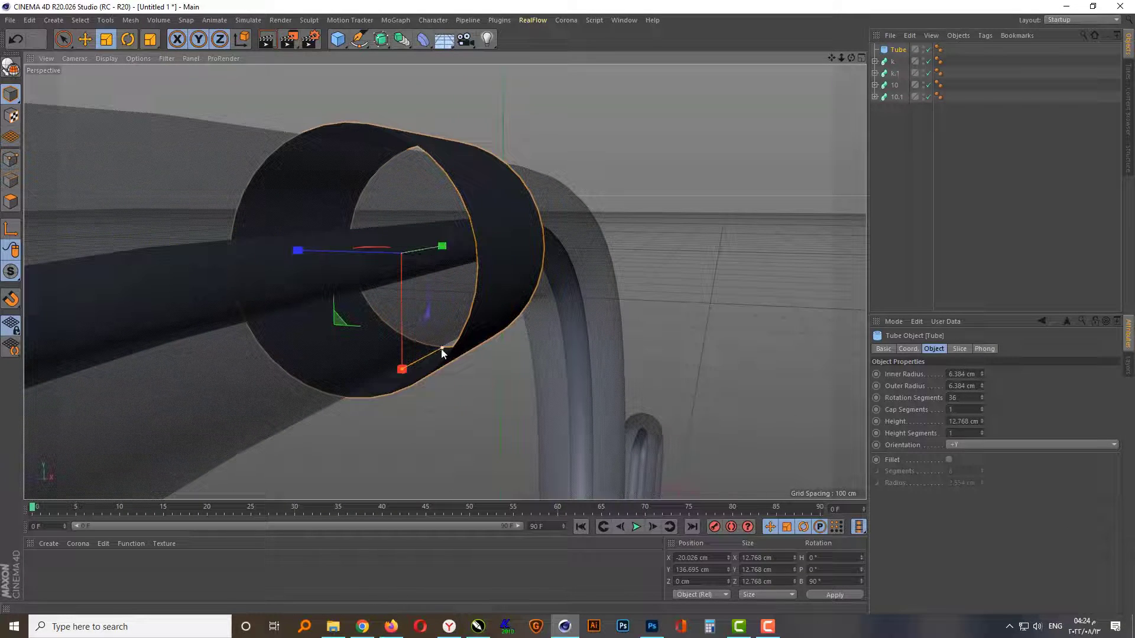
{"action": "left_click_drag", "start_coordinate": [441, 350], "coordinate": [436, 349]}
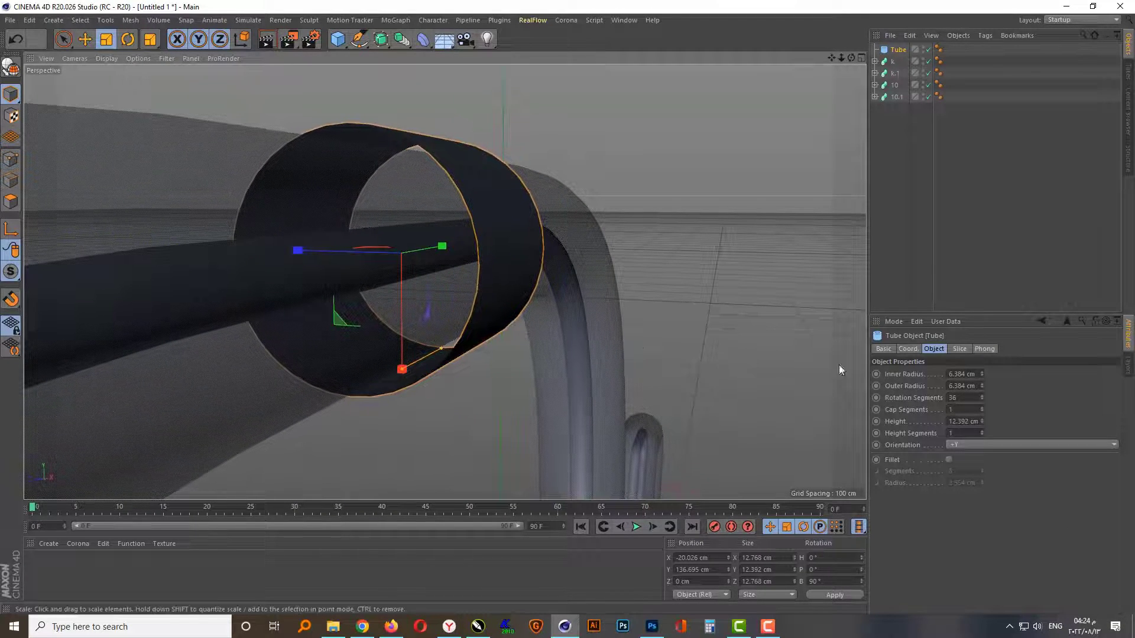
{"action": "double_click", "coordinate": [962, 421]}
{"action": "type", "text": "13"}
{"action": "key", "text": "Return"}
Step: Set the clamp's outer radius to 5.384 cm
{"action": "scroll", "coordinate": [431, 287], "scroll_direction": "up", "scroll_amount": 2}
{"action": "scroll", "coordinate": [332, 353], "scroll_direction": "up", "scroll_amount": 2}
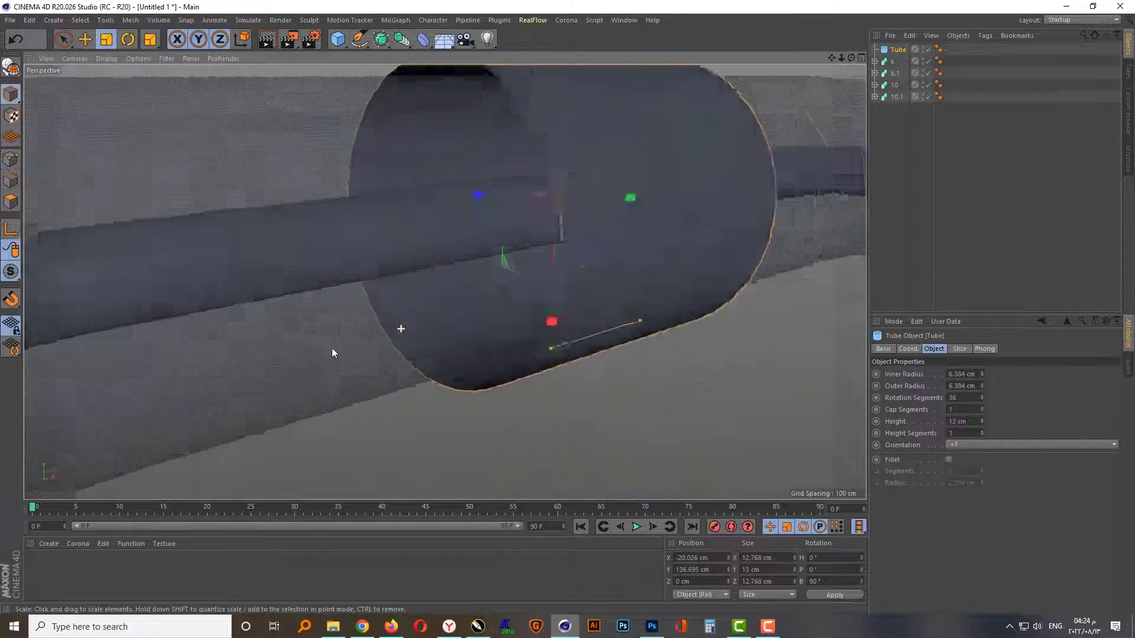
{"action": "mouse_move", "coordinate": [333, 353]}
{"action": "left_mouse_down", "text": "alt"}
{"action": "mouse_move", "coordinate": [313, 353]}
{"action": "mouse_move", "coordinate": [395, 327]}
{"action": "left_mouse_up", "text": "alt"}
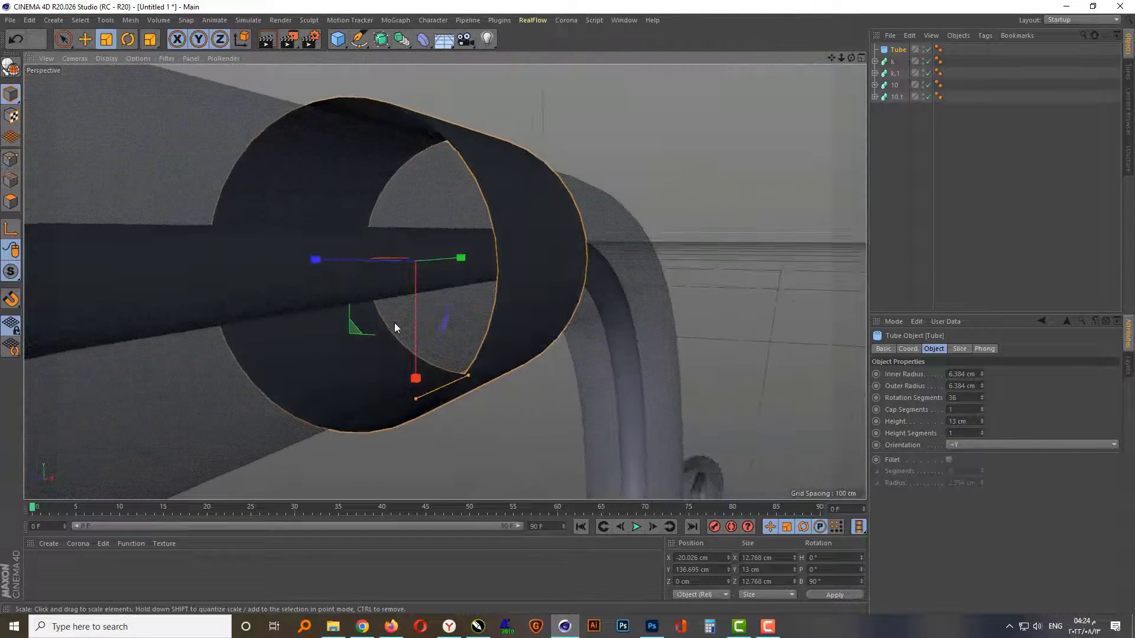
{"action": "left_click", "coordinate": [981, 387]}
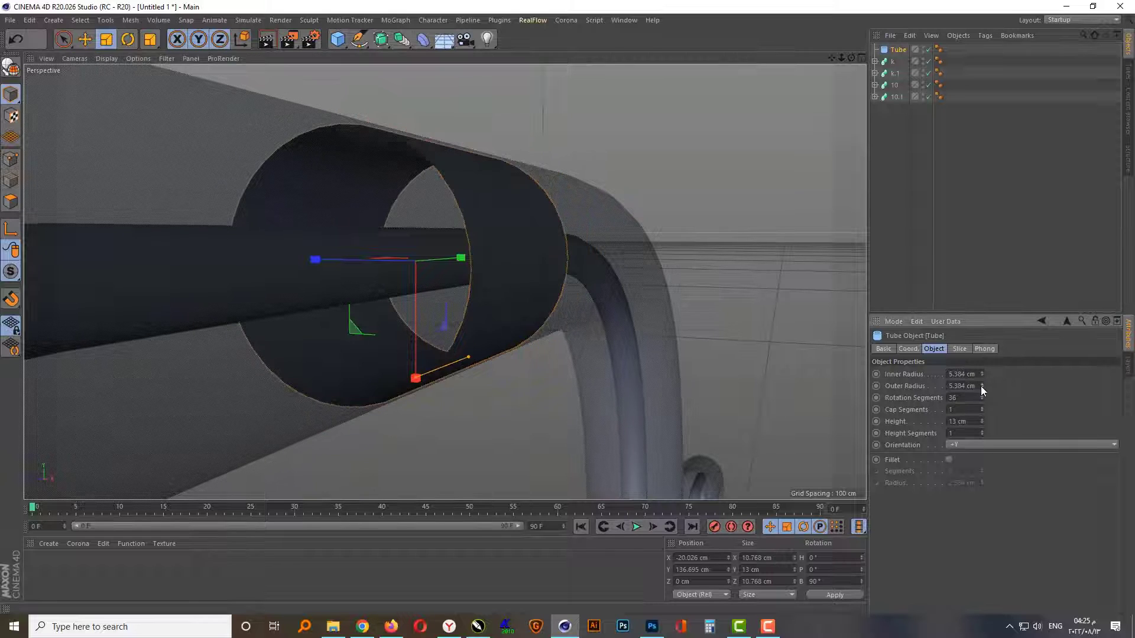
{"action": "left_click", "coordinate": [980, 387]}
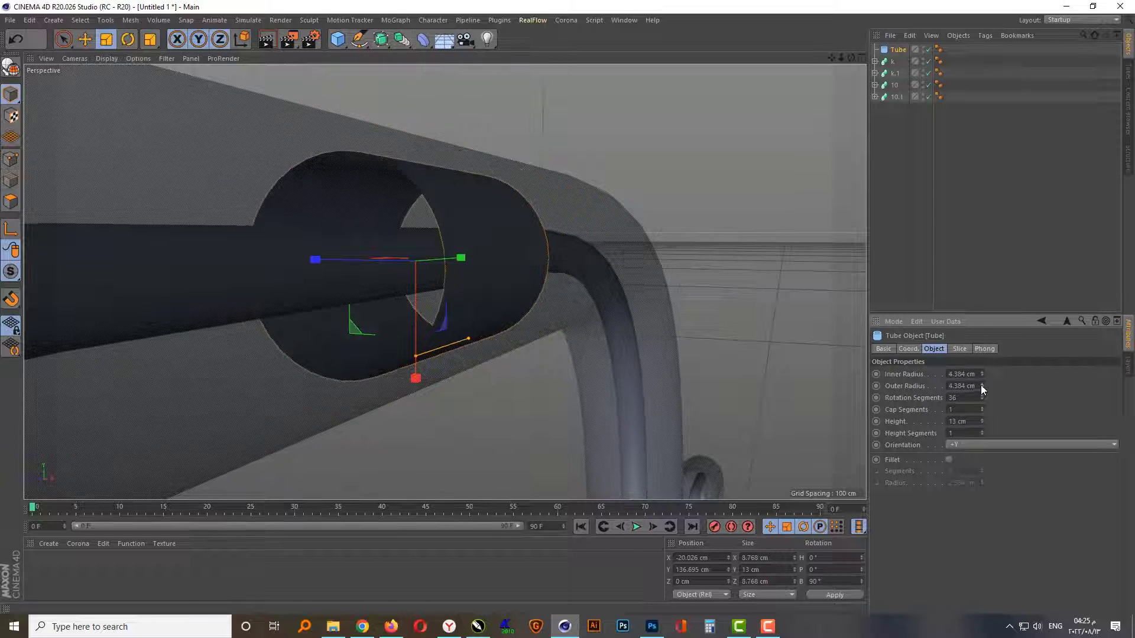
{"action": "left_click", "coordinate": [982, 384]}
{"action": "left_click", "coordinate": [981, 384]}
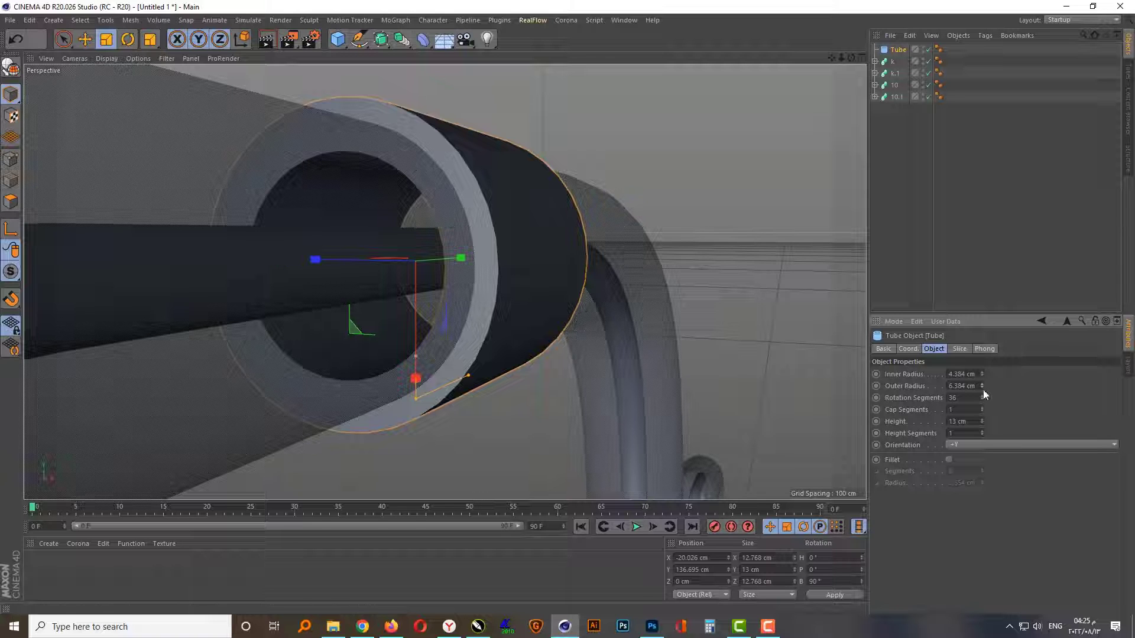
{"action": "left_click", "coordinate": [981, 388]}
Step: In Front view, scale the clamp up to about 124% around the pipe
{"action": "left_click_drag", "start_coordinate": [540, 322], "coordinate": [292, 382], "text": "alt"}
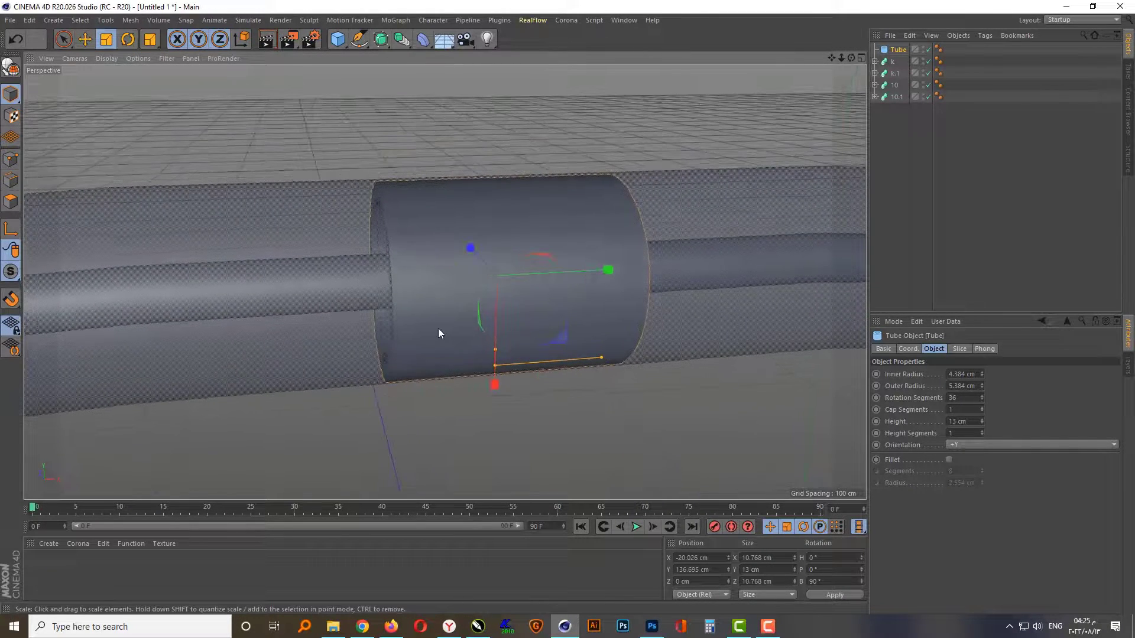
{"action": "middle_click", "coordinate": [610, 378]}
{"action": "middle_click", "coordinate": [652, 378]}
{"action": "scroll", "coordinate": [496, 223], "scroll_direction": "up", "scroll_amount": 1}
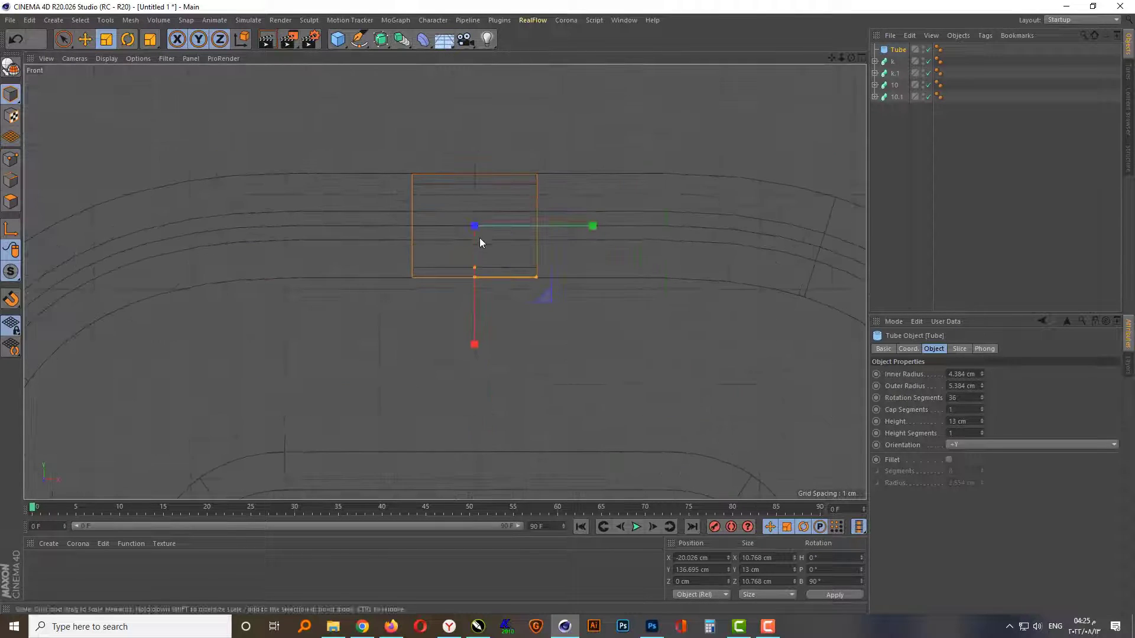
{"action": "left_click_drag", "start_coordinate": [504, 152], "coordinate": [600, 106]}
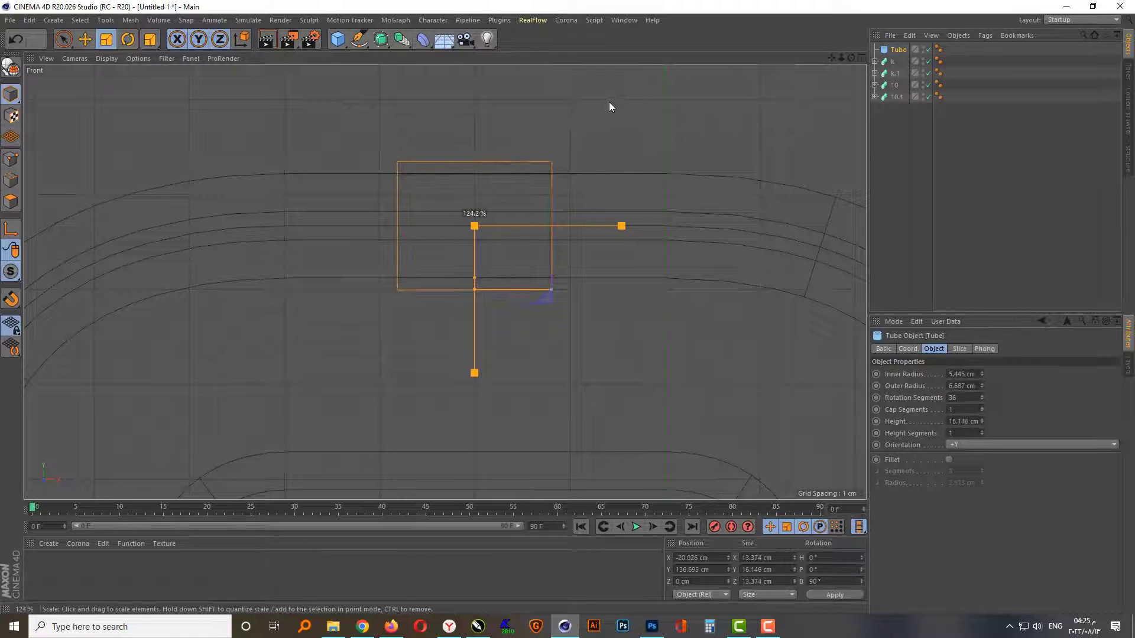
{"action": "left_click_drag", "start_coordinate": [601, 110], "coordinate": [609, 102]}
Step: Orbit in Perspective to check the clamp's size, then return to Front view
{"action": "middle_click", "coordinate": [509, 189]}
{"action": "middle_click", "coordinate": [279, 192]}
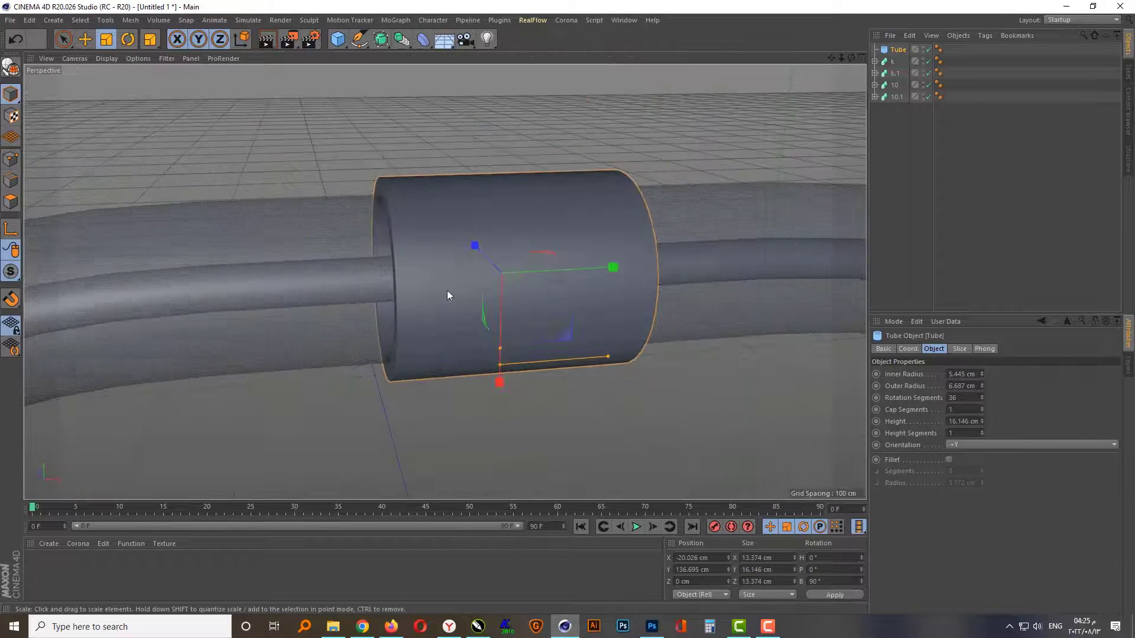
{"action": "mouse_move", "coordinate": [447, 289]}
{"action": "left_mouse_down", "text": "alt"}
{"action": "mouse_move", "coordinate": [604, 285]}
{"action": "mouse_move", "coordinate": [550, 260]}
{"action": "mouse_move", "coordinate": [489, 297]}
{"action": "mouse_move", "coordinate": [249, 293]}
{"action": "mouse_move", "coordinate": [491, 274]}
{"action": "left_mouse_up", "text": "alt"}
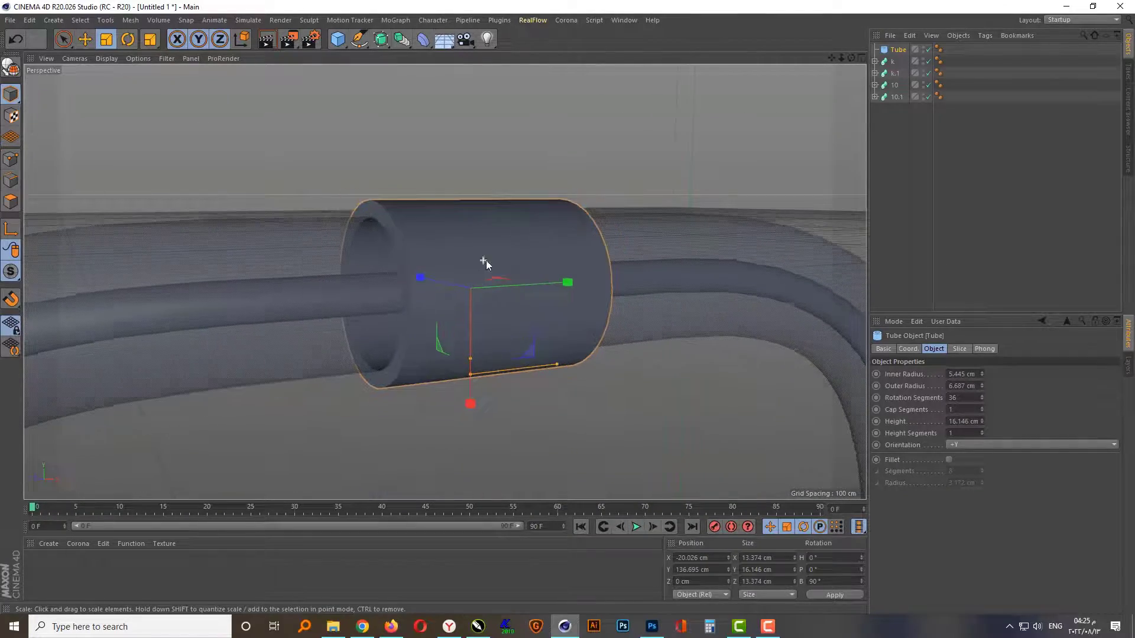
{"action": "middle_click", "coordinate": [450, 275]}
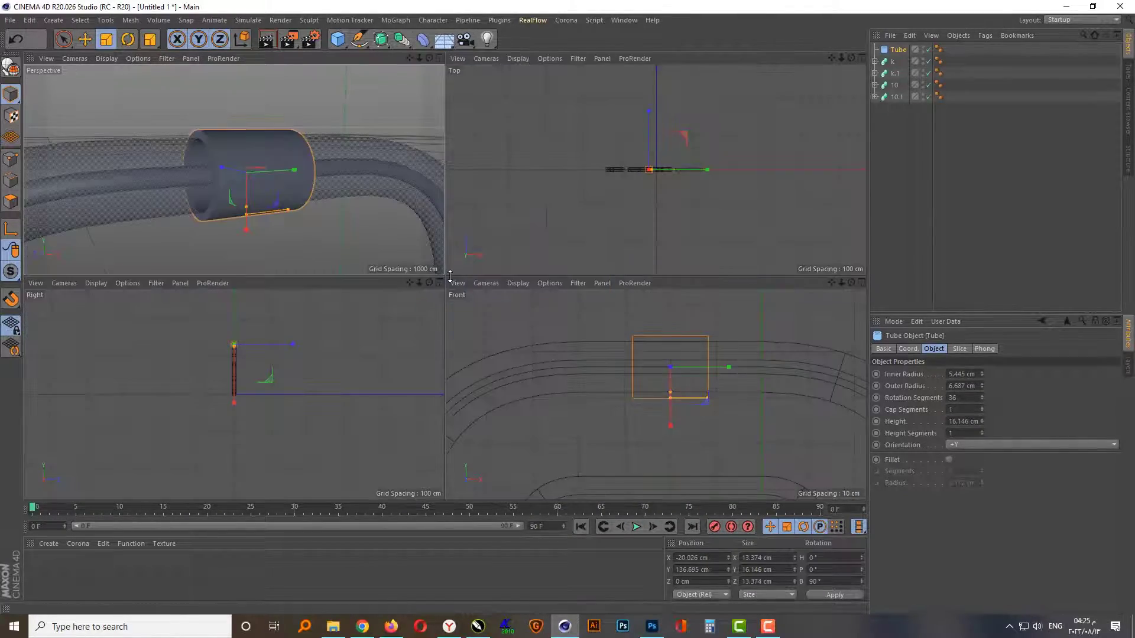
{"action": "middle_click", "coordinate": [608, 364]}
{"action": "scroll", "coordinate": [548, 203], "scroll_direction": "down", "scroll_amount": 3}
{"action": "scroll", "coordinate": [548, 207], "scroll_direction": "down", "scroll_amount": 3}
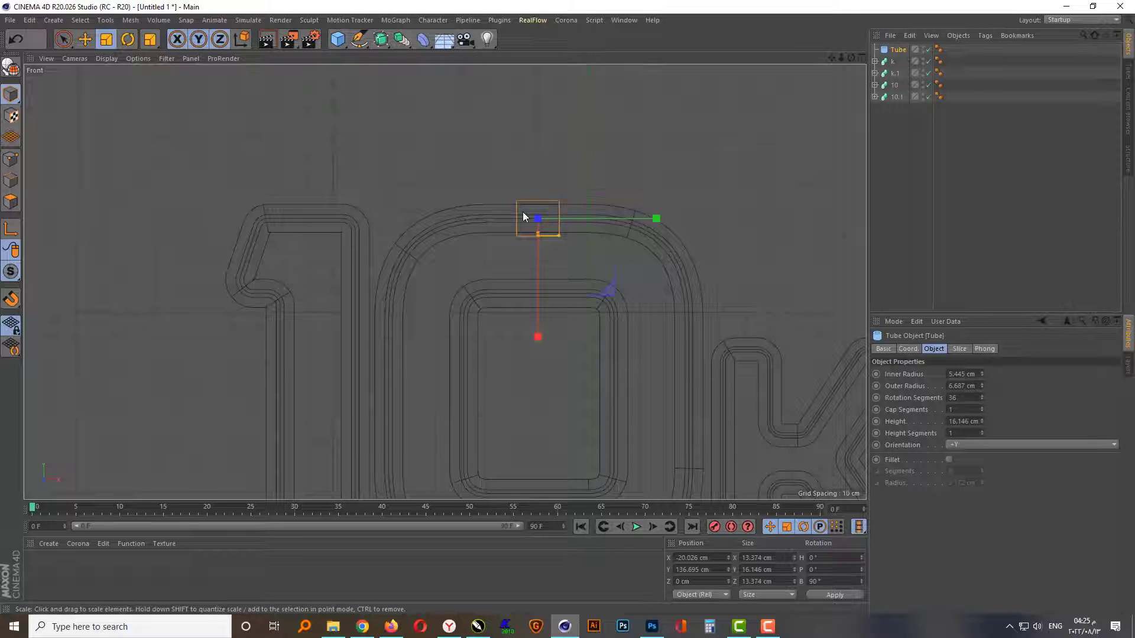
{"action": "scroll", "coordinate": [526, 216], "scroll_direction": "up", "scroll_amount": 2}
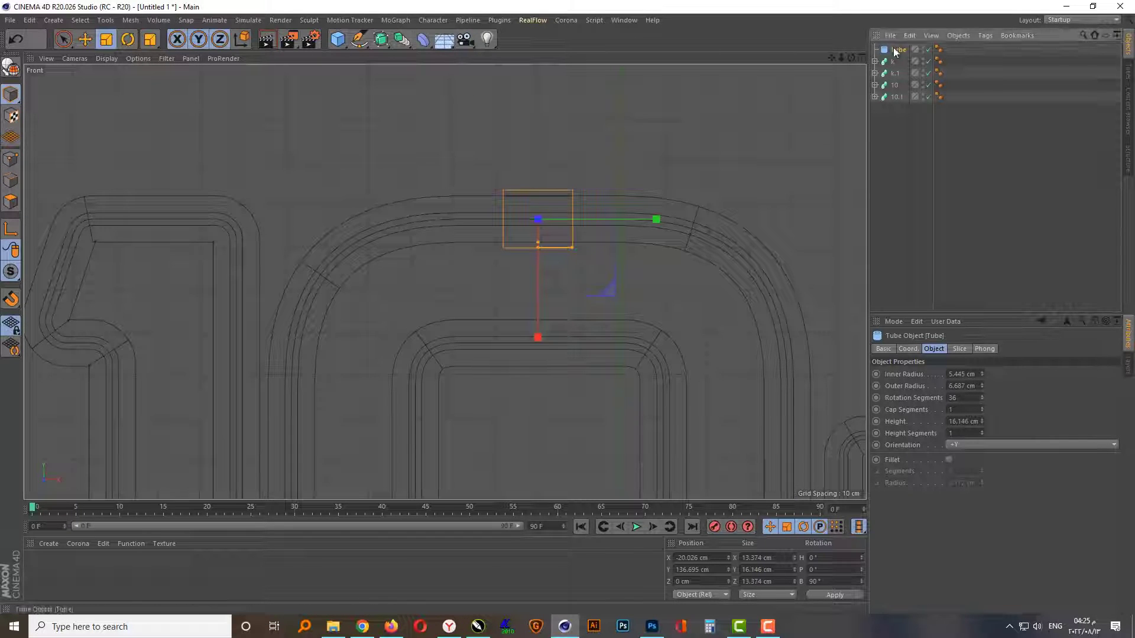
{"action": "scroll", "coordinate": [549, 177], "scroll_direction": "up", "scroll_amount": 2}
Step: Duplicate the clamp as Tube.1 and rotate it 90° on H
{"action": "left_click", "coordinate": [63, 39]}
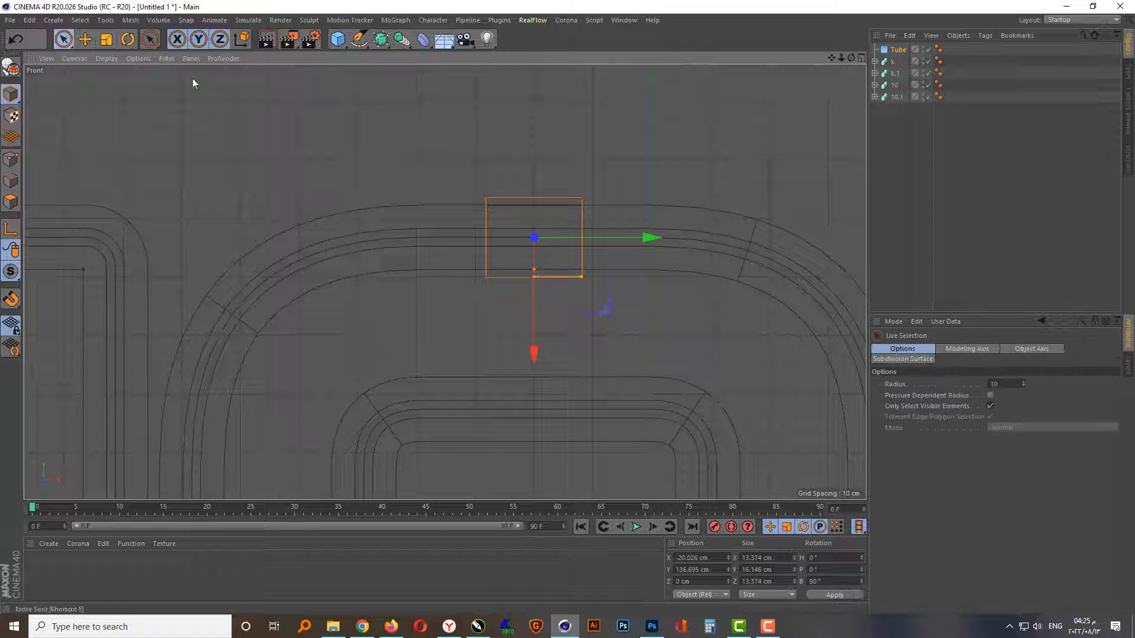
{"action": "left_click_drag", "start_coordinate": [894, 52], "coordinate": [896, 62], "text": "ctrl"}
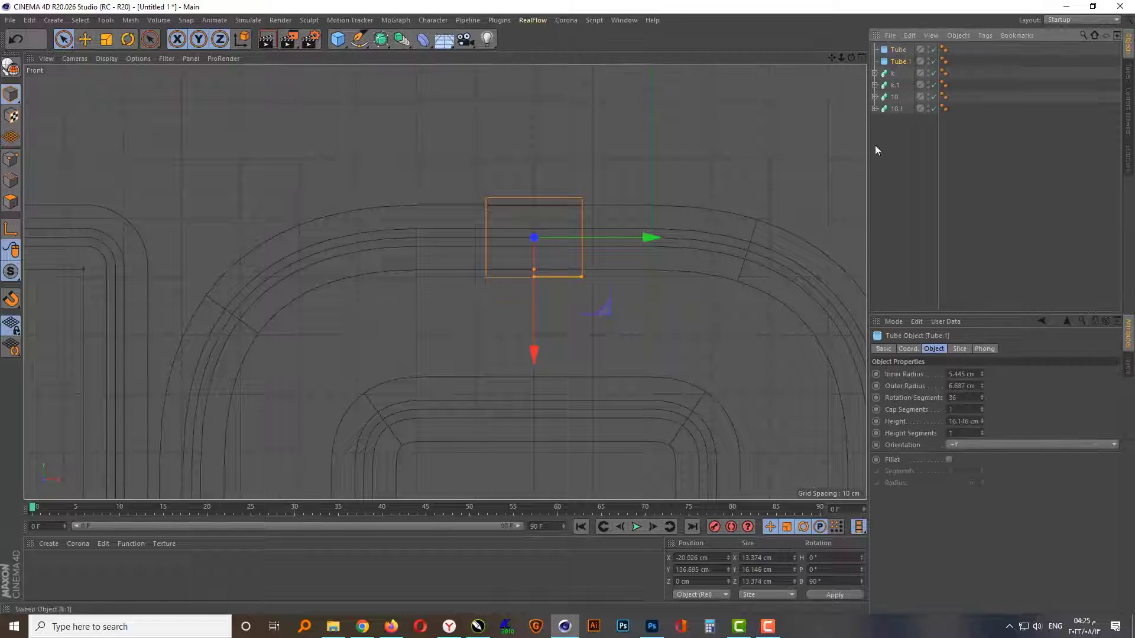
{"action": "left_click", "coordinate": [127, 39]}
{"action": "left_click_drag", "start_coordinate": [477, 235], "coordinate": [613, 241], "text": "shift"}
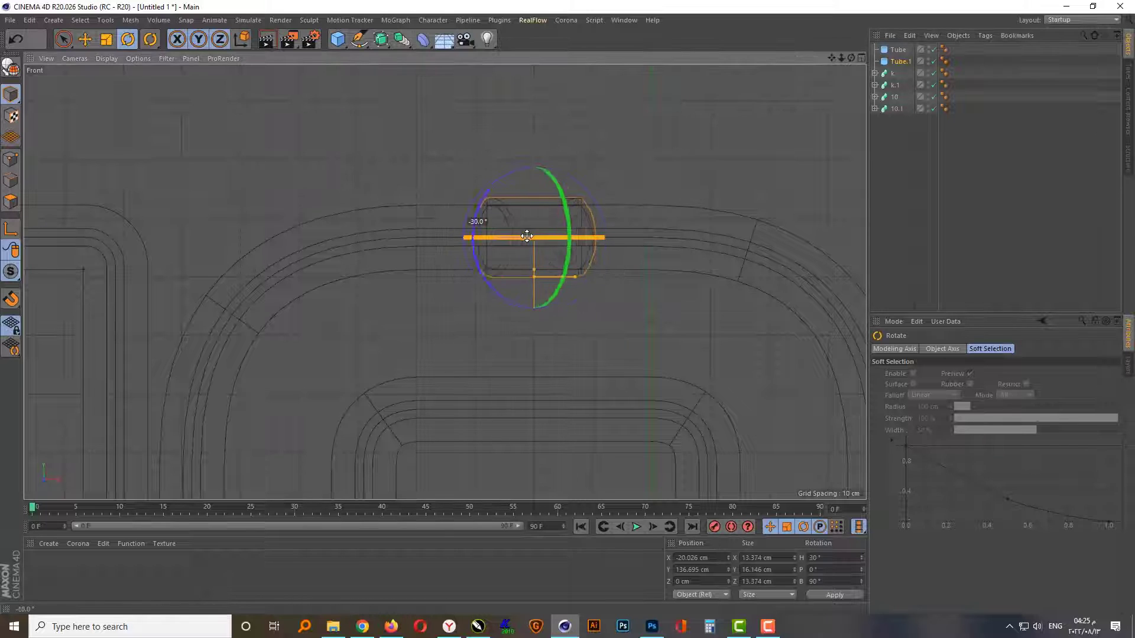
{"action": "left_click", "coordinate": [898, 63]}
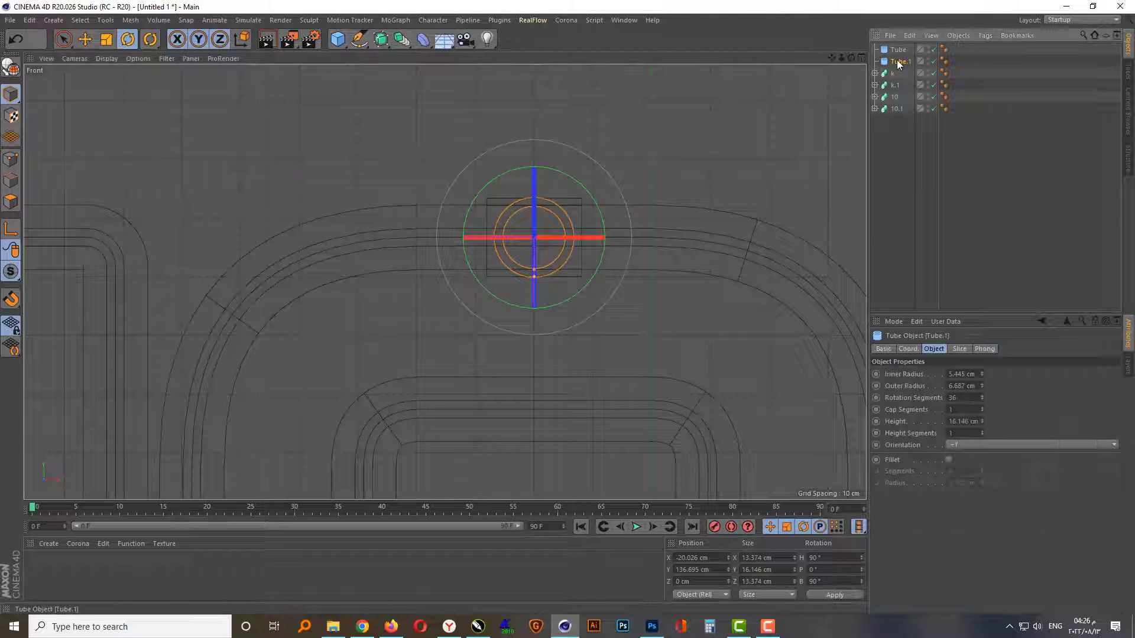
Step: Shrink Tube.1 to about 5.858 cm wide and narrow its inner hole
{"action": "left_click", "coordinate": [106, 39]}
{"action": "scroll", "coordinate": [633, 247], "scroll_direction": "up", "scroll_amount": 3}
{"action": "left_click_drag", "start_coordinate": [463, 194], "coordinate": [225, 288]}
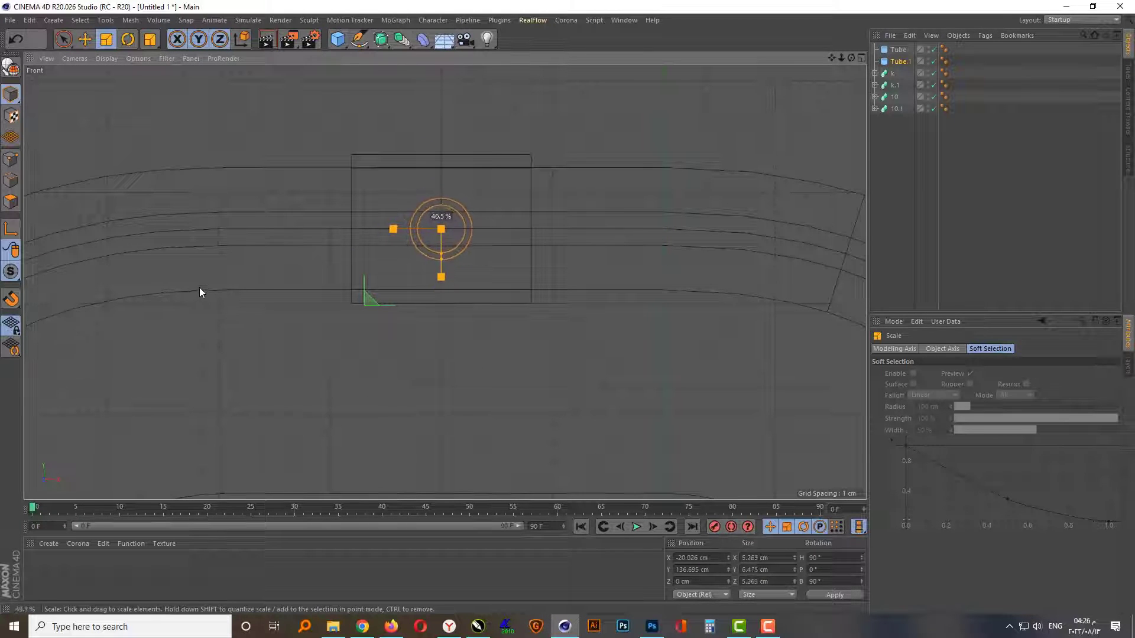
{"action": "left_click_drag", "start_coordinate": [225, 287], "coordinate": [211, 283]}
{"action": "scroll", "coordinate": [418, 211], "scroll_direction": "up", "scroll_amount": 2}
{"action": "scroll", "coordinate": [417, 211], "scroll_direction": "up", "scroll_amount": 1}
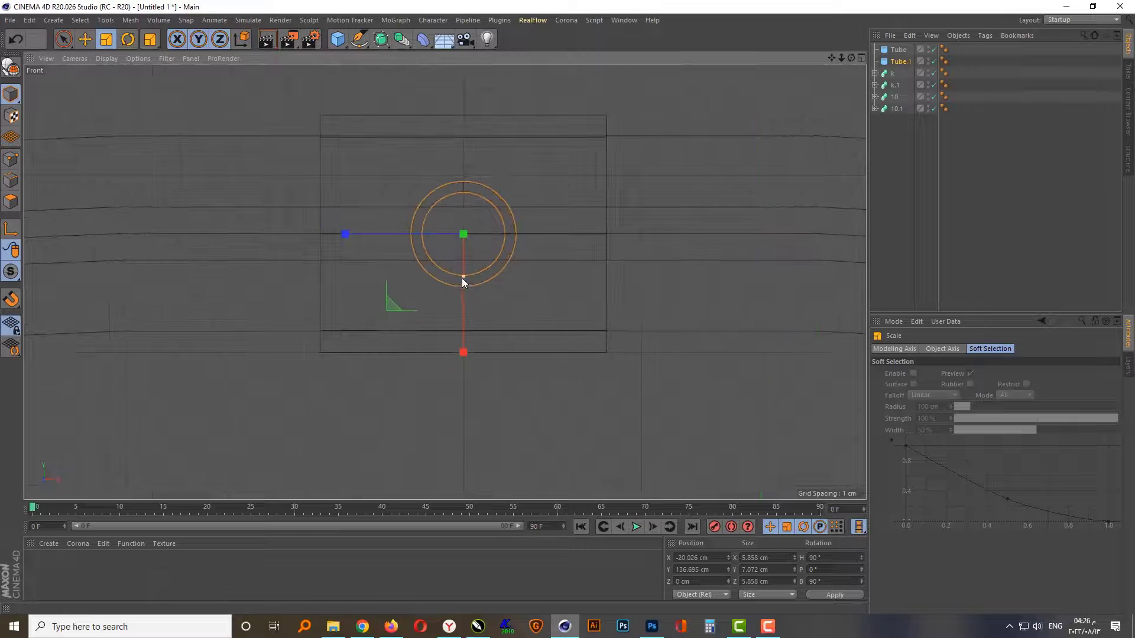
{"action": "left_click_drag", "start_coordinate": [463, 278], "coordinate": [470, 254]}
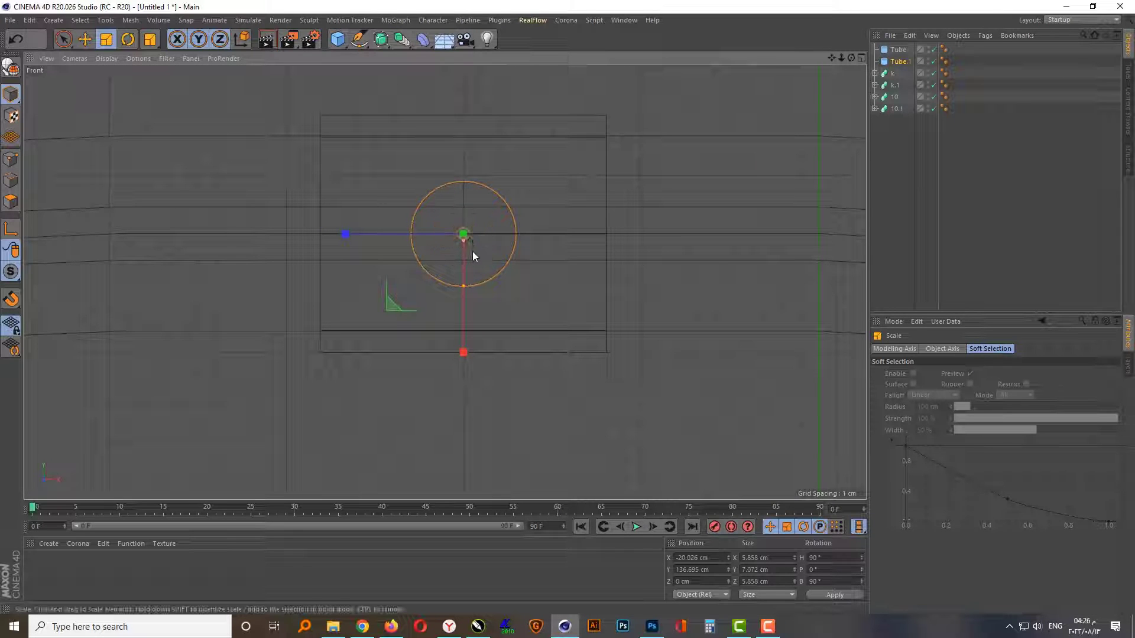
Step: In Right view, slide Tube.1 outward along Z from the clamp
{"action": "middle_click", "coordinate": [472, 250]}
{"action": "middle_click", "coordinate": [240, 359]}
{"action": "scroll", "coordinate": [452, 181], "scroll_direction": "up", "scroll_amount": 2}
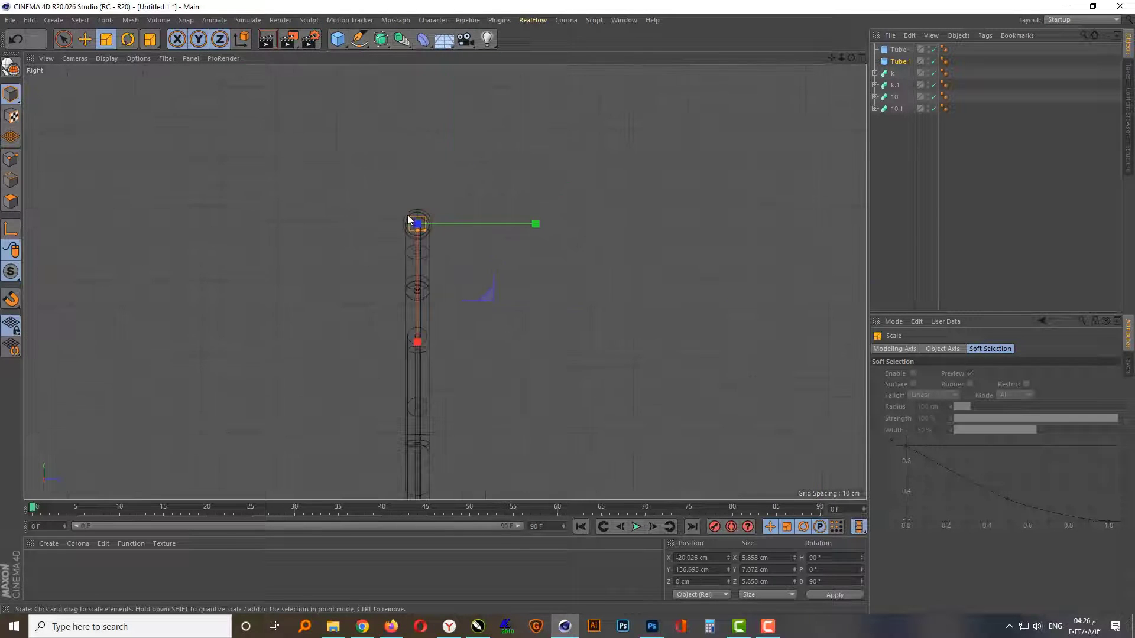
{"action": "scroll", "coordinate": [474, 232], "scroll_direction": "up", "scroll_amount": 3}
{"action": "scroll", "coordinate": [453, 234], "scroll_direction": "up", "scroll_amount": 3}
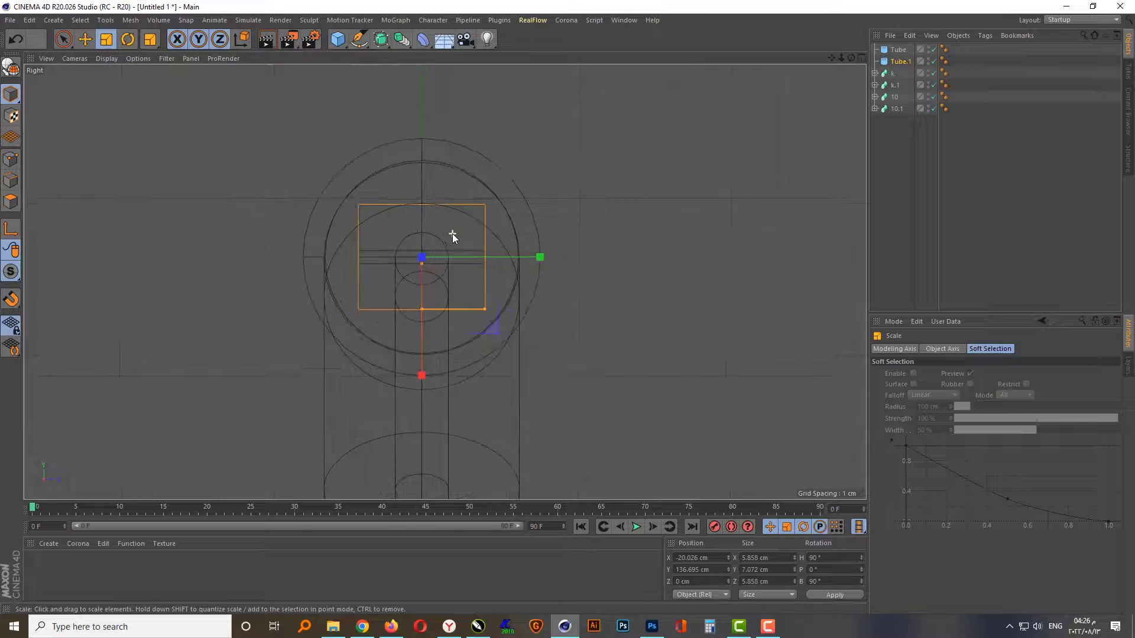
{"action": "left_click", "coordinate": [63, 39]}
{"action": "left_click_drag", "start_coordinate": [539, 257], "coordinate": [720, 257]}
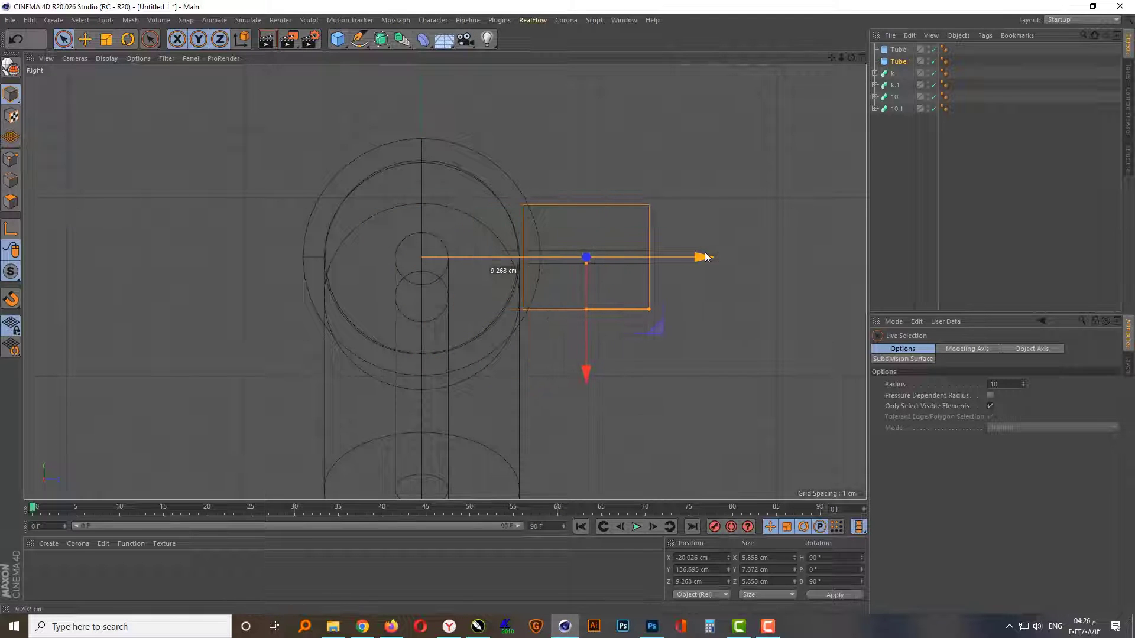
Step: Stretch Tube.1 lengthwise into an arm and slightly thin its cross-section
{"action": "middle_click", "coordinate": [489, 302]}
{"action": "middle_click", "coordinate": [262, 228]}
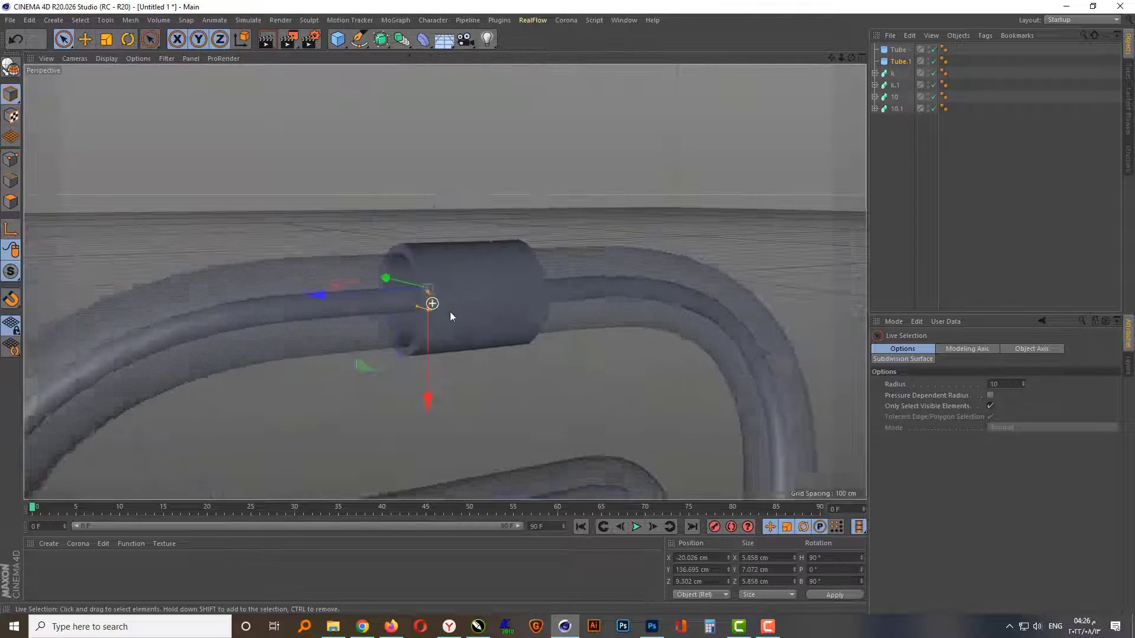
{"action": "mouse_move", "coordinate": [449, 311]}
{"action": "left_mouse_down", "text": "alt"}
{"action": "mouse_move", "coordinate": [283, 369]}
{"action": "mouse_move", "coordinate": [144, 361]}
{"action": "mouse_move", "coordinate": [136, 348]}
{"action": "mouse_move", "coordinate": [87, 346]}
{"action": "mouse_move", "coordinate": [161, 352]}
{"action": "left_mouse_up", "text": "alt"}
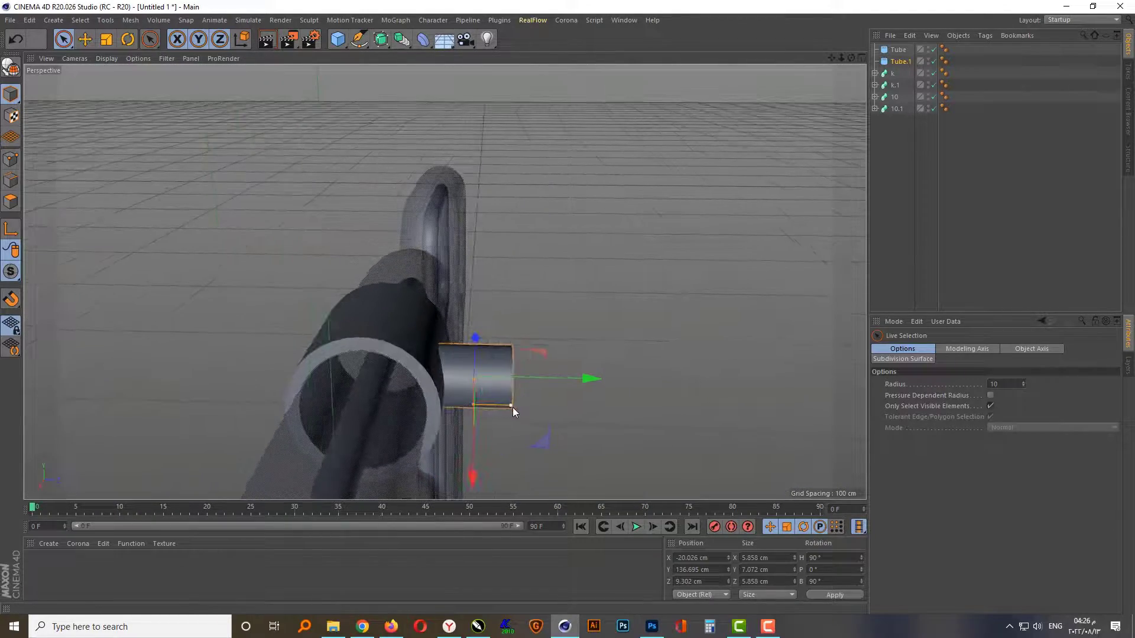
{"action": "left_click_drag", "start_coordinate": [512, 406], "coordinate": [560, 407]}
{"action": "middle_click", "coordinate": [652, 391]}
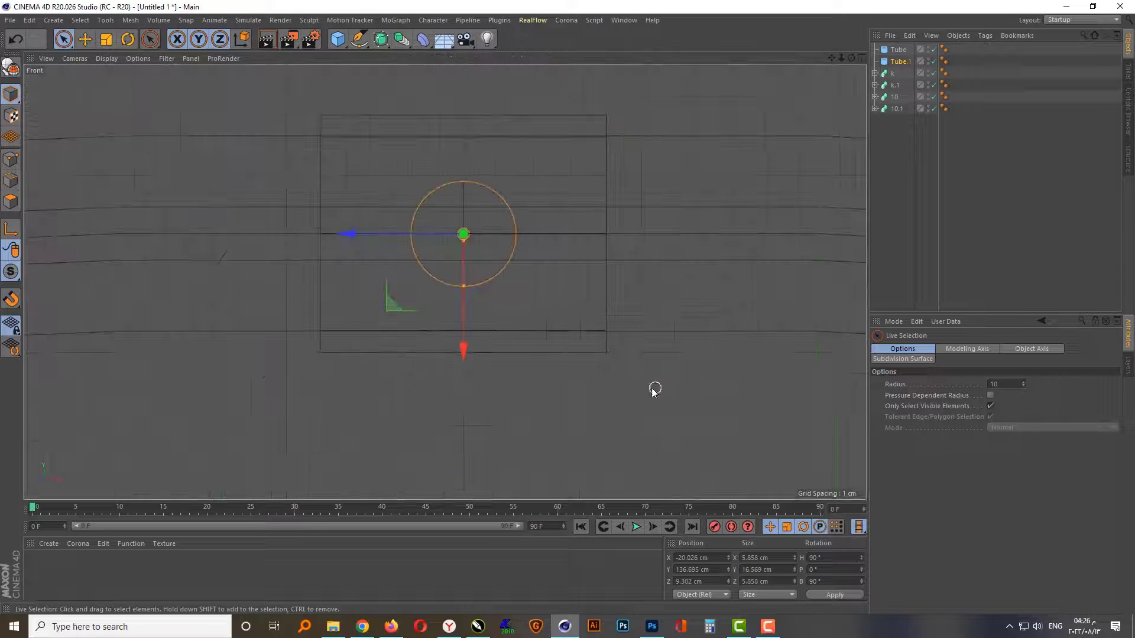
{"action": "left_click", "coordinate": [106, 40]}
{"action": "left_click_drag", "start_coordinate": [515, 184], "coordinate": [491, 208]}
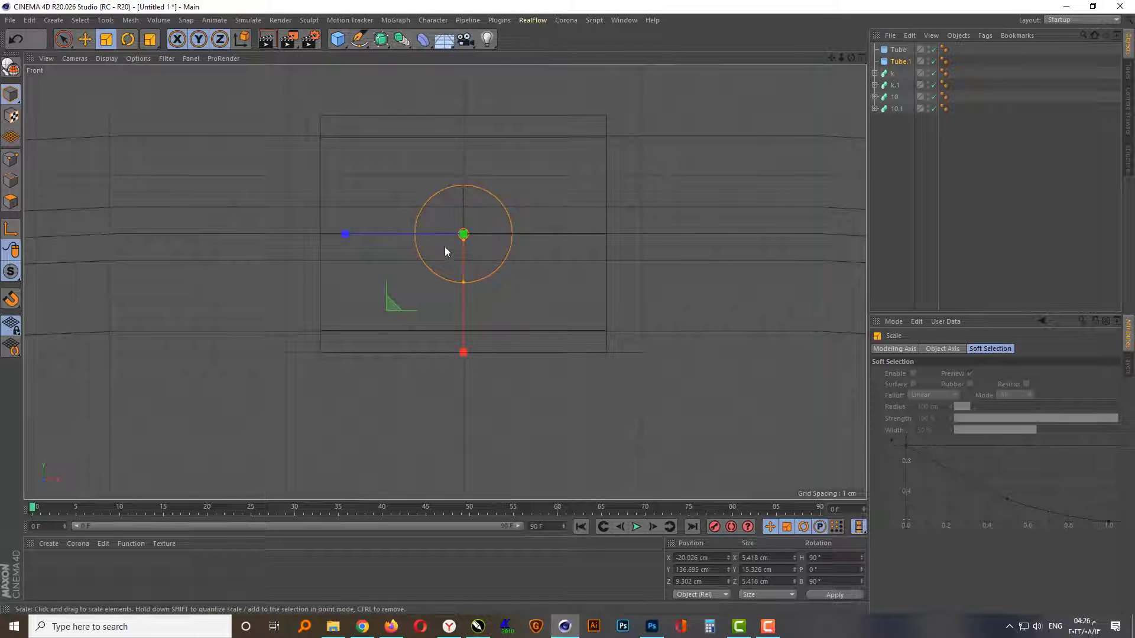
Step: Position the arm beside the clamp and set its height to 20 cm
{"action": "middle_click", "coordinate": [383, 287]}
{"action": "middle_click", "coordinate": [254, 395]}
{"action": "scroll", "coordinate": [277, 374], "scroll_direction": "down", "scroll_amount": 3}
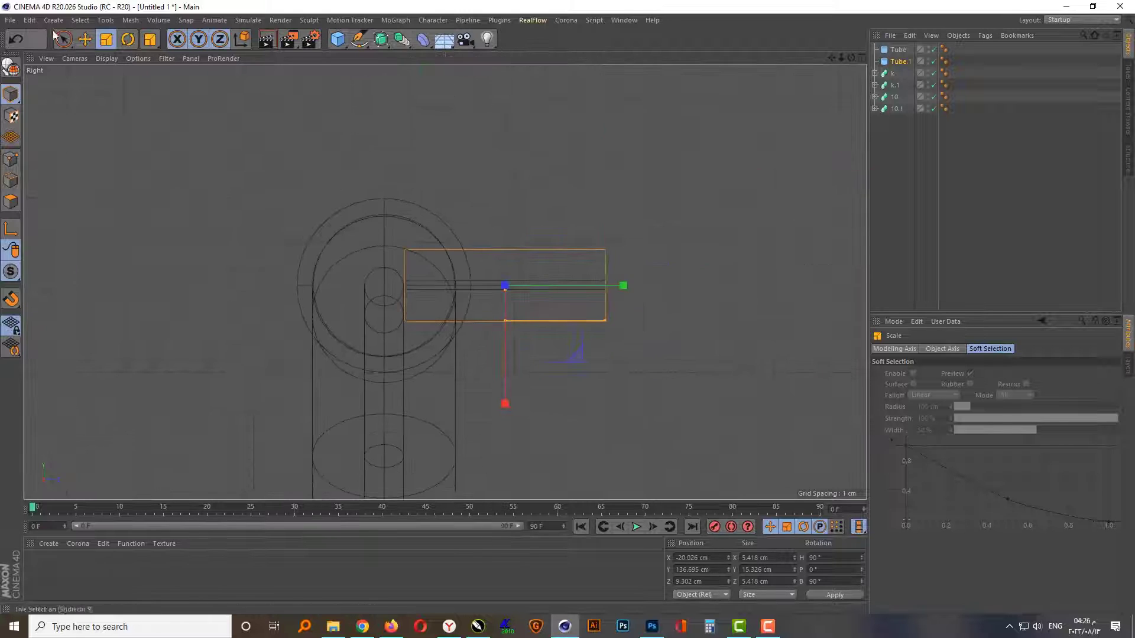
{"action": "left_click", "coordinate": [63, 40]}
{"action": "left_click_drag", "start_coordinate": [580, 286], "coordinate": [683, 286]}
{"action": "scroll", "coordinate": [344, 297], "scroll_direction": "down", "scroll_amount": 2}
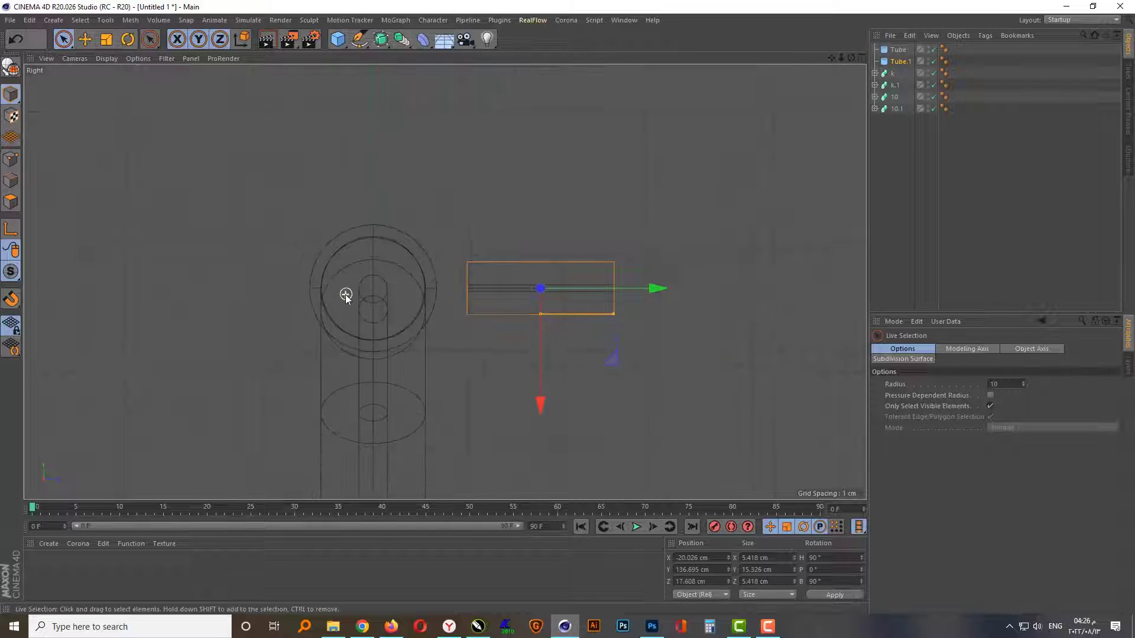
{"action": "left_click_drag", "start_coordinate": [629, 315], "coordinate": [644, 314]}
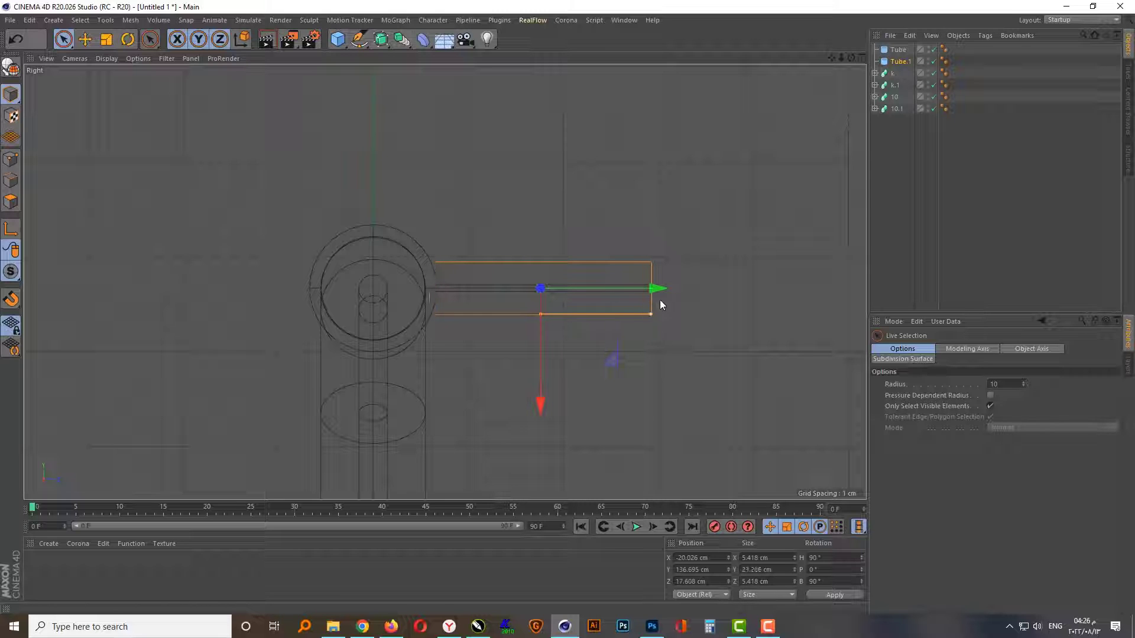
{"action": "left_click", "coordinate": [901, 63]}
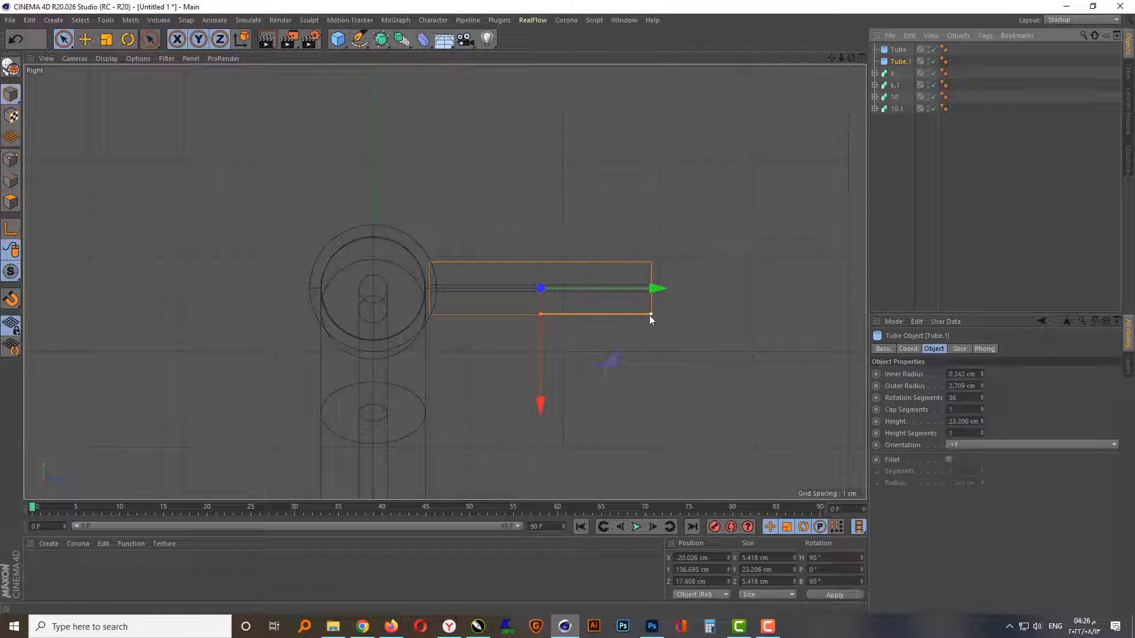
{"action": "left_click_drag", "start_coordinate": [649, 315], "coordinate": [645, 315]}
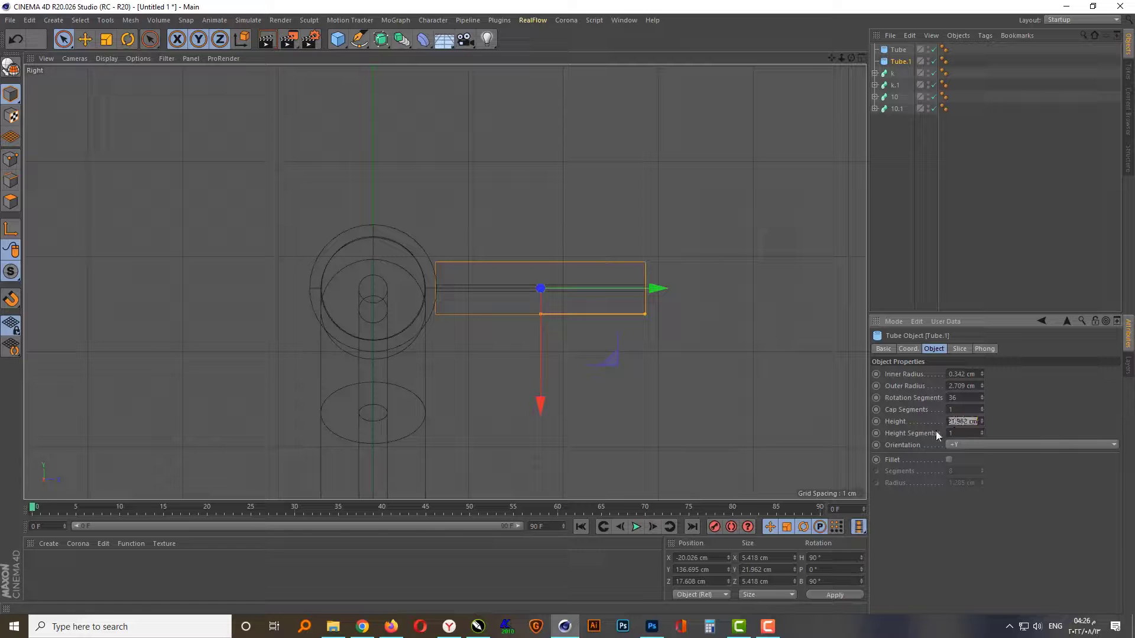
{"action": "scroll", "coordinate": [529, 283], "scroll_direction": "up", "scroll_amount": 3}
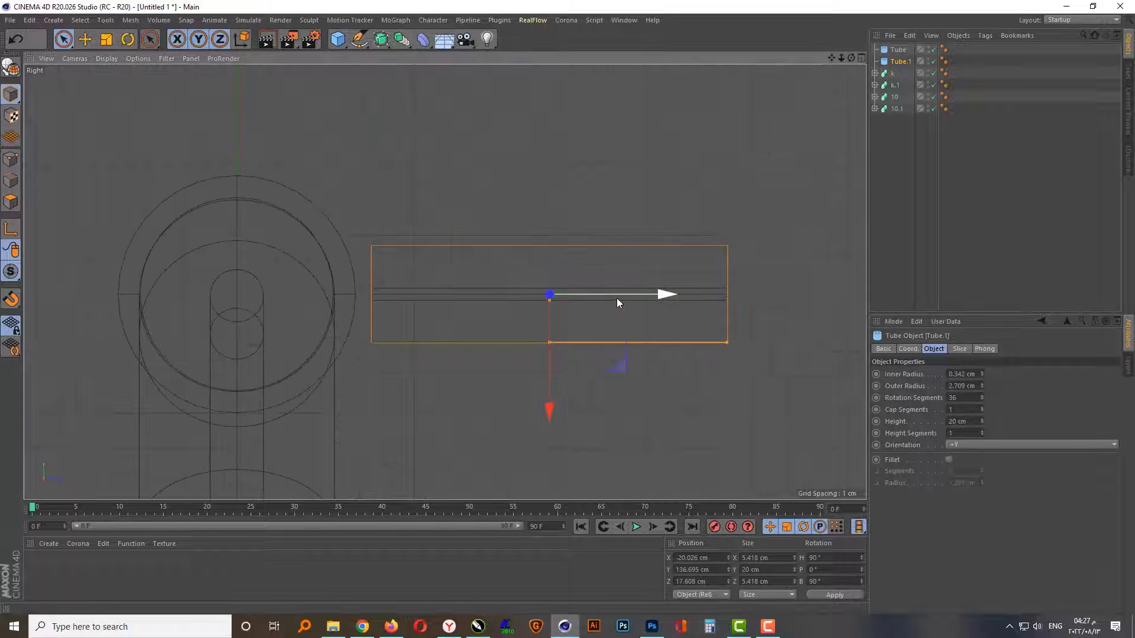
{"action": "left_click_drag", "start_coordinate": [616, 298], "coordinate": [584, 300]}
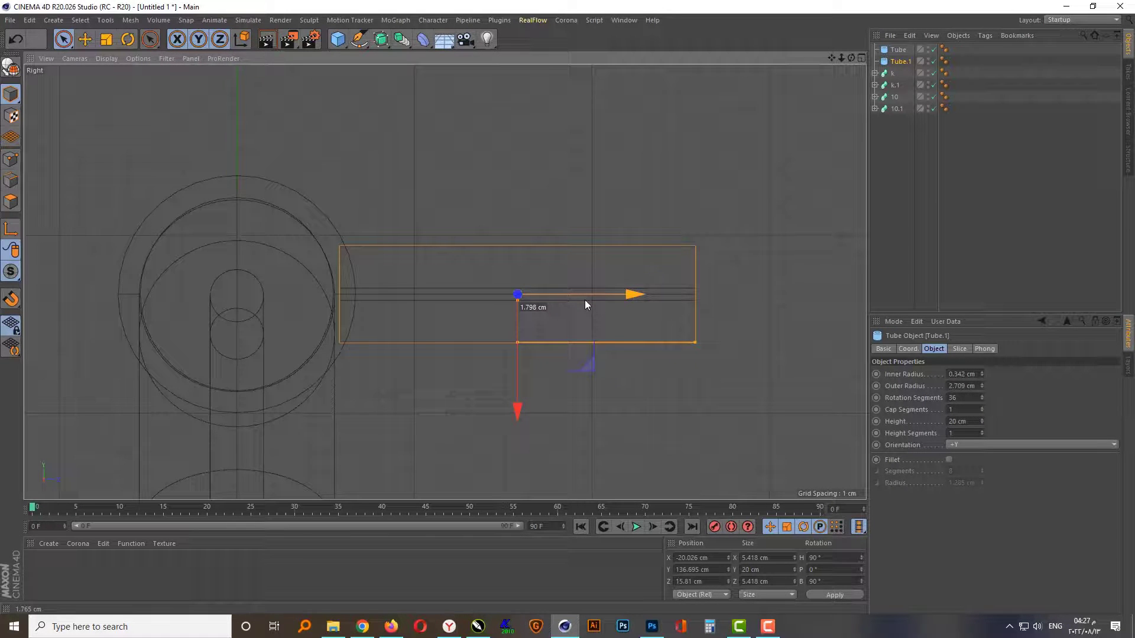
Step: Merge Tube and Tube.1 into a single clamp object with Connect Objects + Delete
{"action": "left_click", "coordinate": [898, 50], "text": "ctrl"}
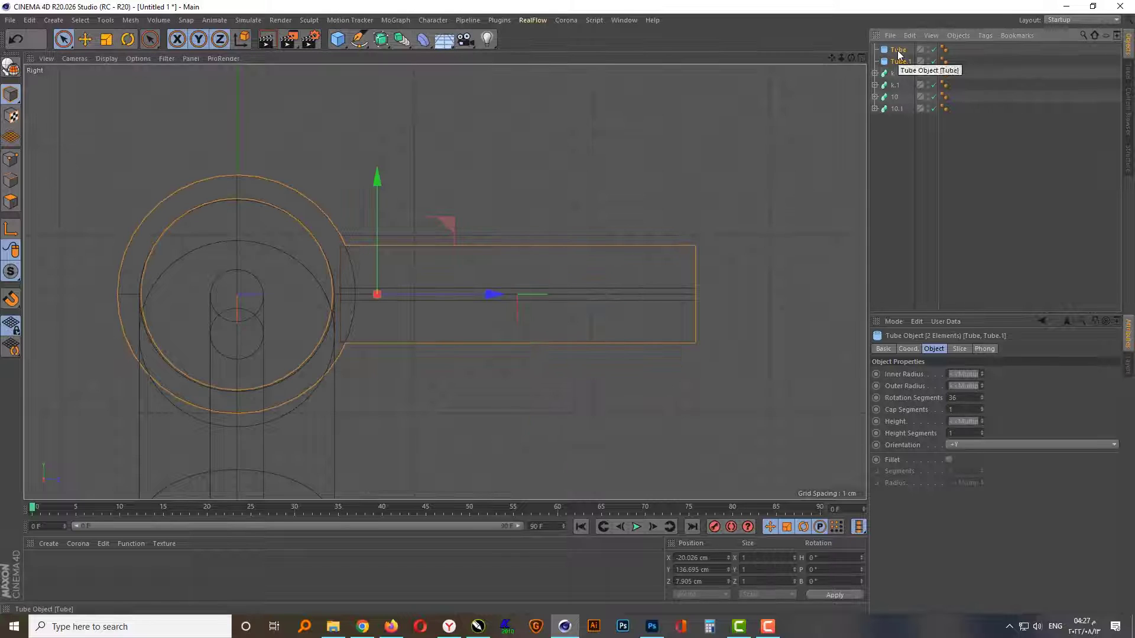
{"action": "scroll", "coordinate": [640, 184], "scroll_direction": "down", "scroll_amount": 1}
{"action": "right_click", "coordinate": [898, 49]}
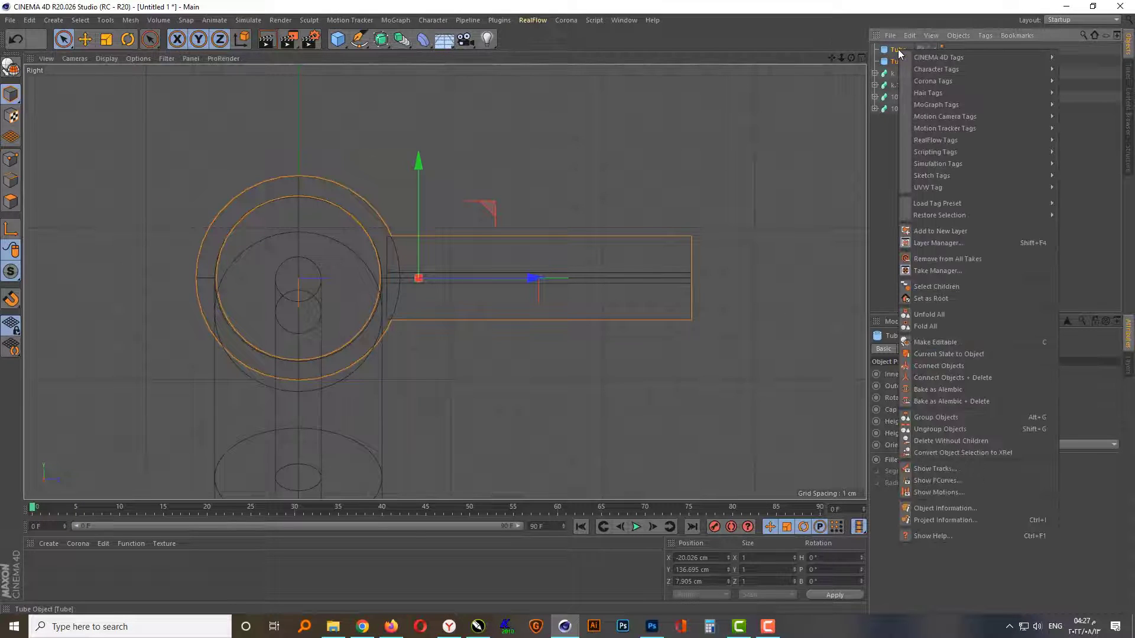
{"action": "left_click", "coordinate": [923, 169]}
{"action": "right_click", "coordinate": [902, 49]}
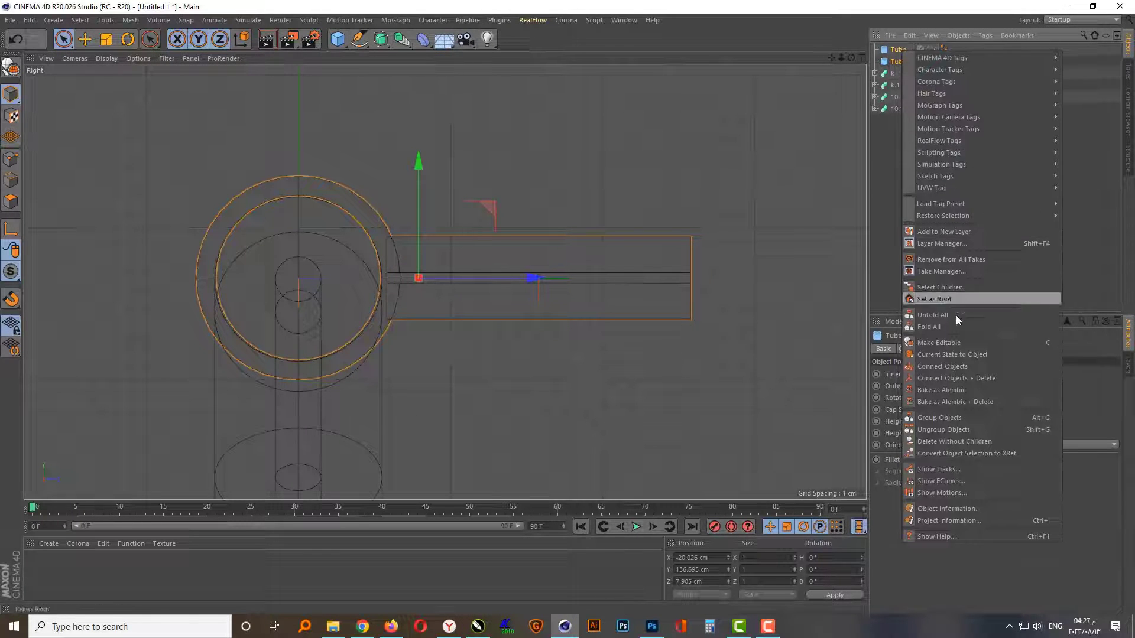
{"action": "left_click", "coordinate": [955, 375]}
Step: In the front view, copy the clamp onto the top of the 1 and centre it
{"action": "middle_click", "coordinate": [537, 333]}
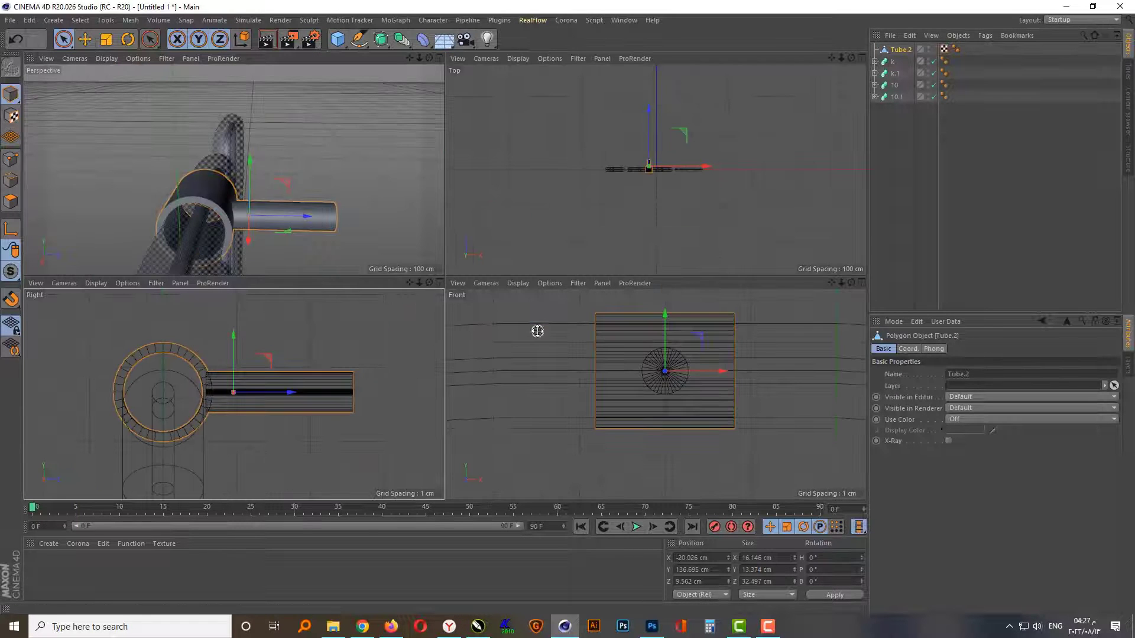
{"action": "middle_click", "coordinate": [496, 378]}
{"action": "scroll", "coordinate": [550, 283], "scroll_direction": "down", "scroll_amount": 3}
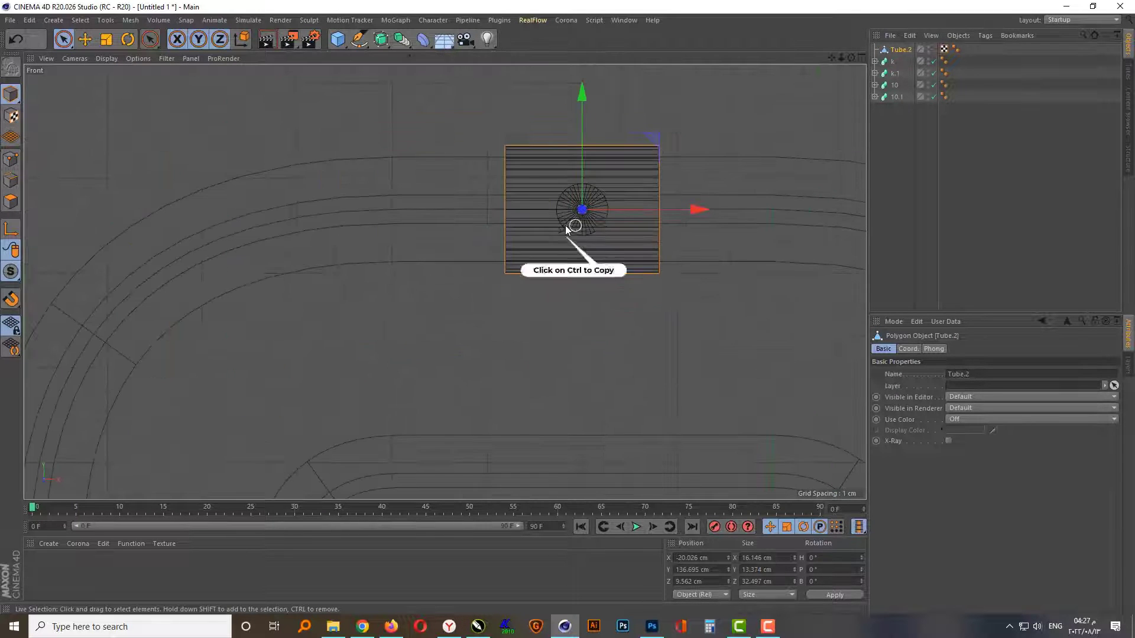
{"action": "scroll", "coordinate": [532, 172], "scroll_direction": "down", "scroll_amount": 2}
{"action": "scroll", "coordinate": [514, 162], "scroll_direction": "down", "scroll_amount": 2}
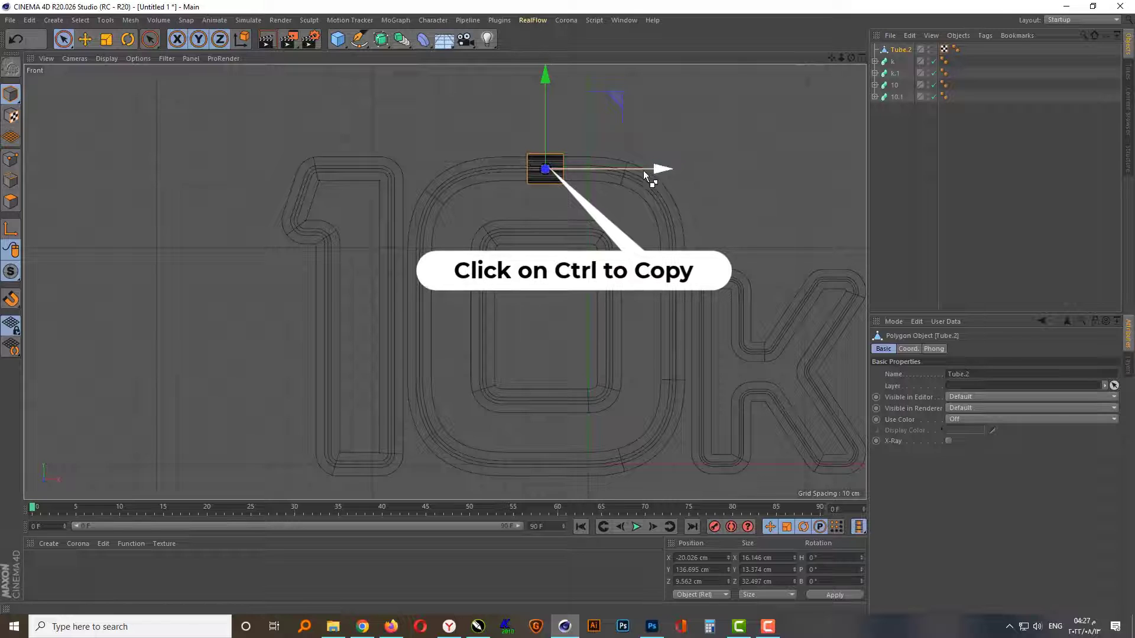
{"action": "left_click_drag", "start_coordinate": [654, 172], "coordinate": [466, 171], "text": "ctrl"}
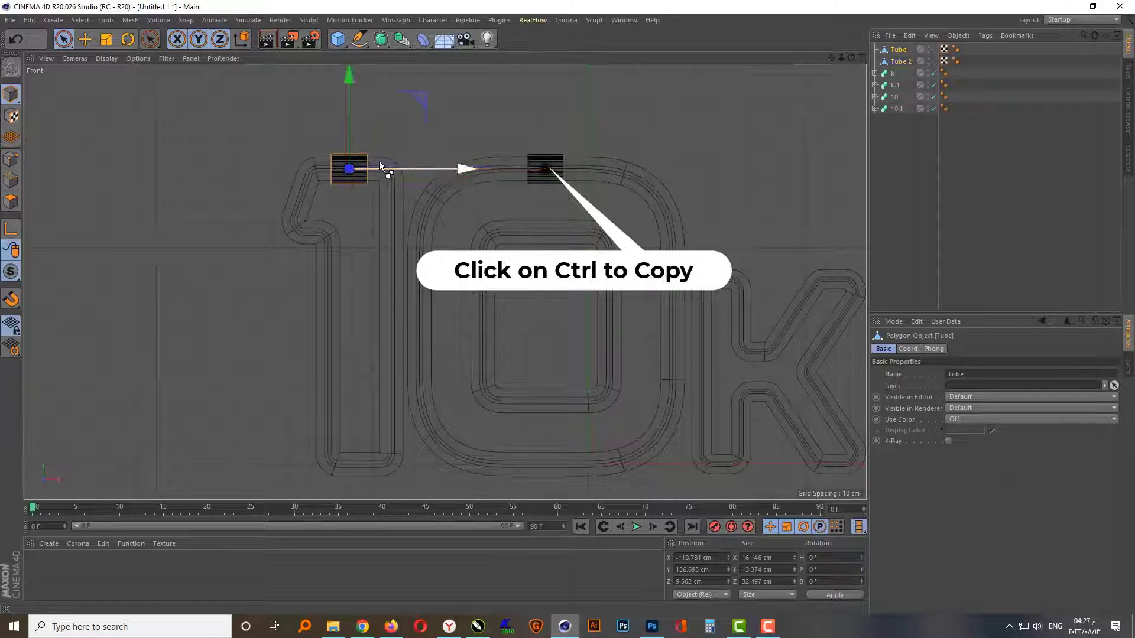
{"action": "scroll", "coordinate": [380, 165], "scroll_direction": "up", "scroll_amount": 3}
{"action": "scroll", "coordinate": [378, 201], "scroll_direction": "up", "scroll_amount": 2}
{"action": "scroll", "coordinate": [473, 248], "scroll_direction": "up", "scroll_amount": 2}
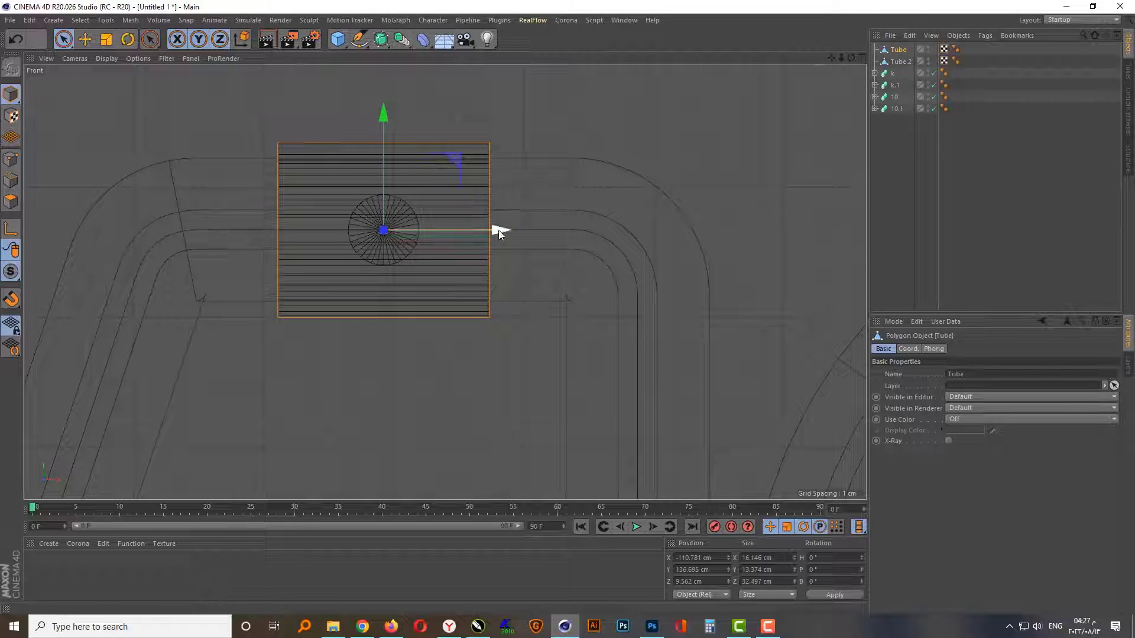
{"action": "left_click_drag", "start_coordinate": [499, 232], "coordinate": [502, 229]}
Step: Copy a clamp down to the bottom of the 1 and shift it onto the stroke
{"action": "scroll", "coordinate": [418, 146], "scroll_direction": "down", "scroll_amount": 3}
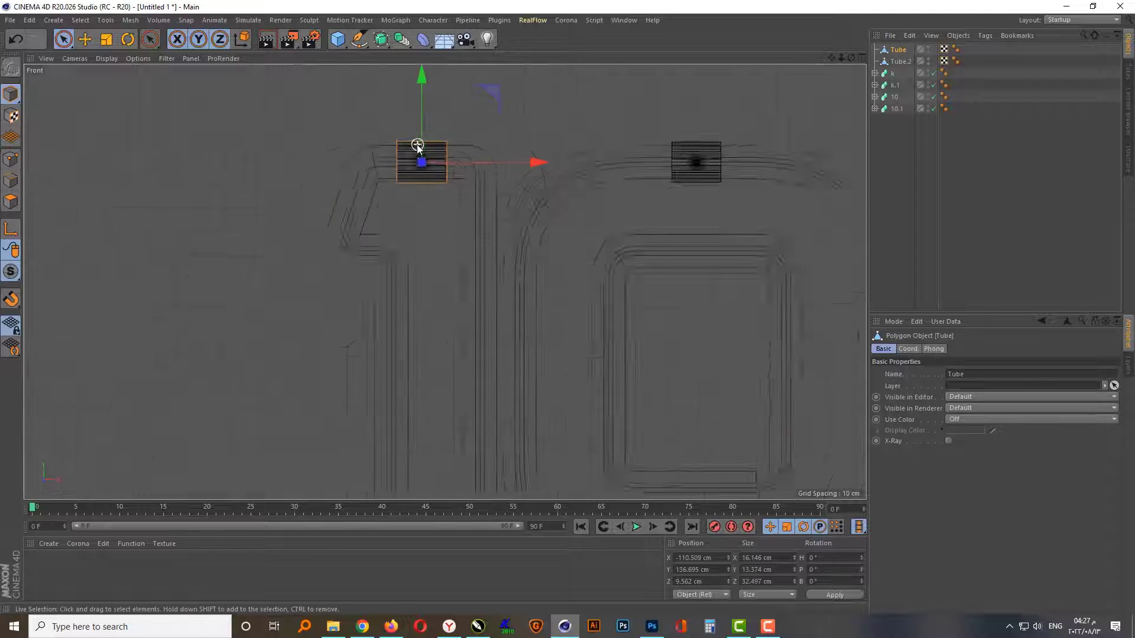
{"action": "scroll", "coordinate": [417, 146], "scroll_direction": "down", "scroll_amount": 2}
{"action": "left_click_drag", "start_coordinate": [423, 90], "coordinate": [421, 382], "text": "ctrl"}
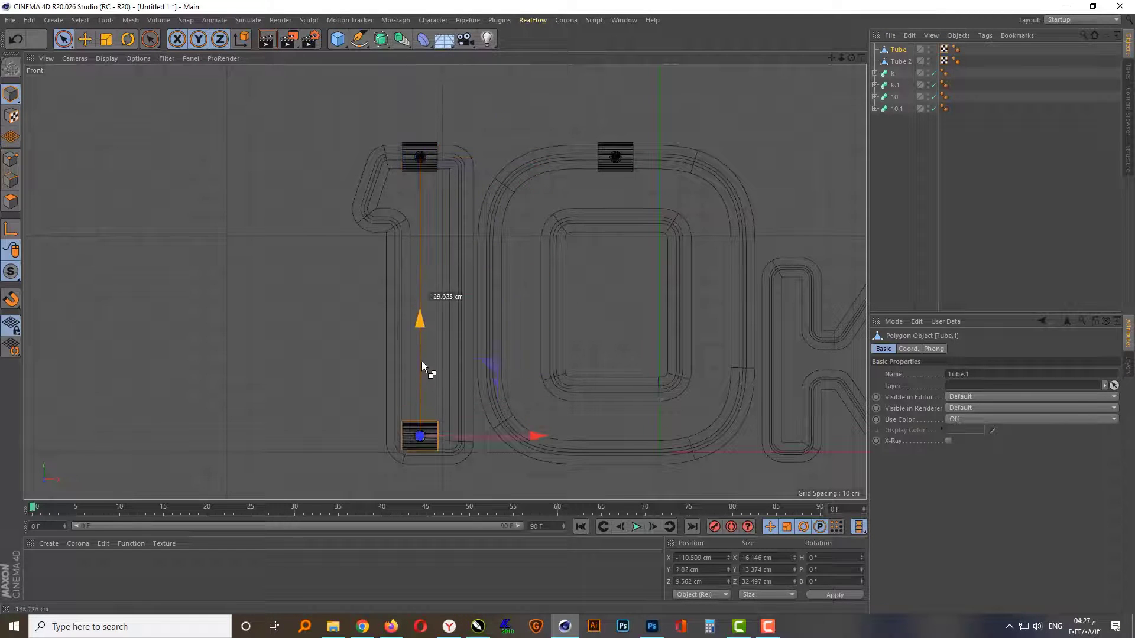
{"action": "scroll", "coordinate": [425, 467], "scroll_direction": "up", "scroll_amount": 3}
{"action": "scroll", "coordinate": [425, 467], "scroll_direction": "up", "scroll_amount": 2}
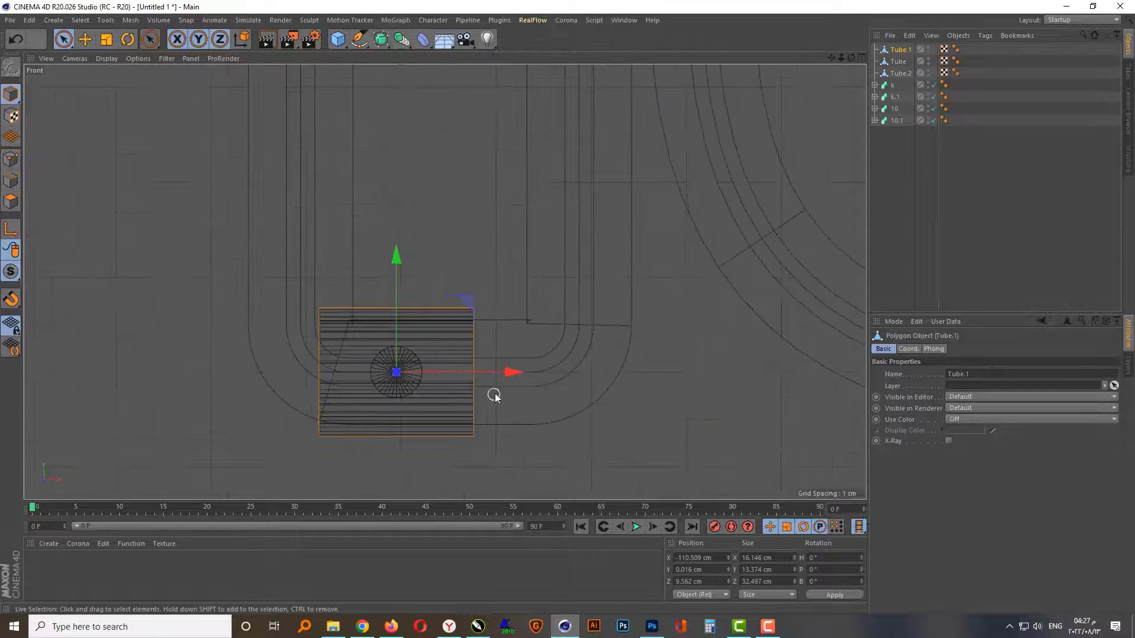
{"action": "left_click_drag", "start_coordinate": [515, 374], "coordinate": [552, 378]}
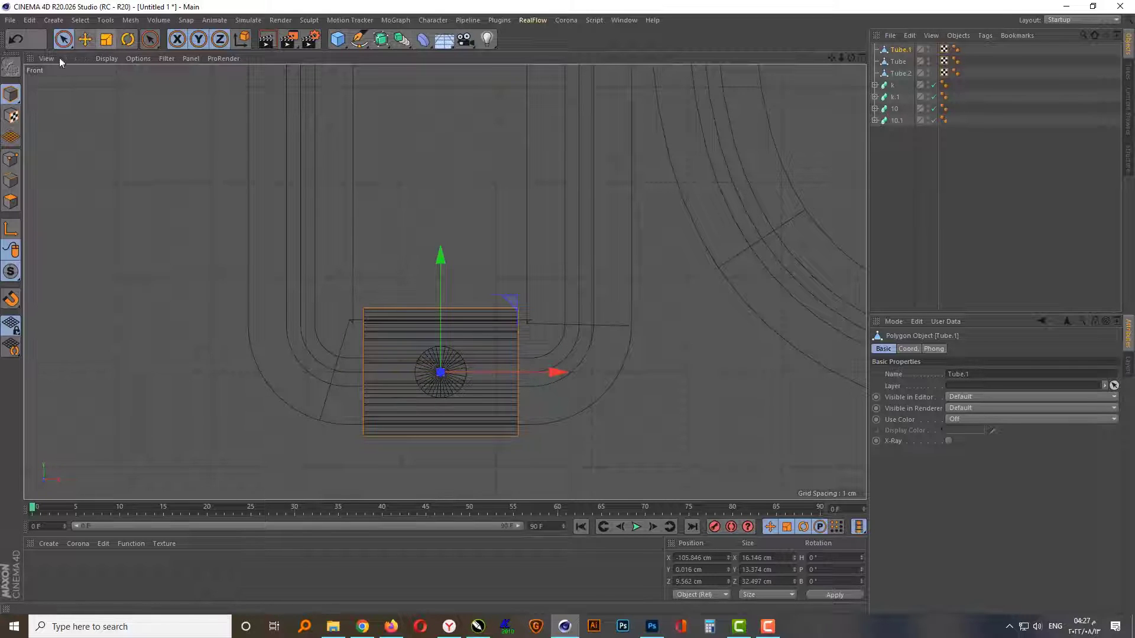
Step: Narrow the clamp by box-selecting its left and right edge points and moving them inward
{"action": "left_click", "coordinate": [63, 39]}
{"action": "left_click", "coordinate": [92, 77]}
{"action": "left_click", "coordinate": [11, 159]}
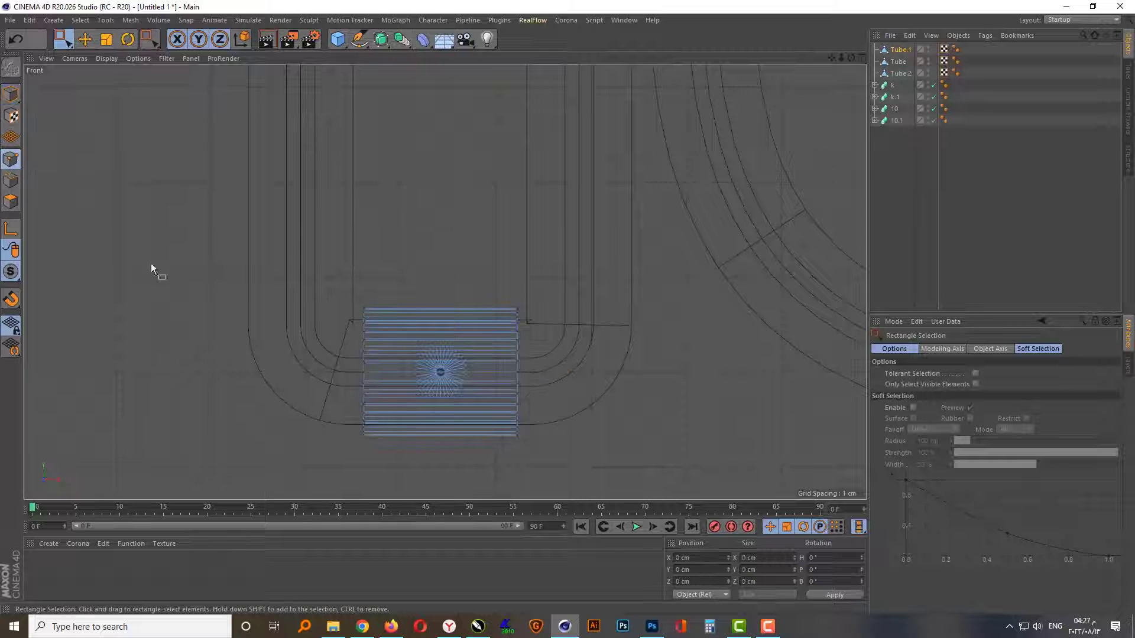
{"action": "scroll", "coordinate": [371, 410], "scroll_direction": "up", "scroll_amount": 1}
{"action": "left_click_drag", "start_coordinate": [389, 472], "coordinate": [401, 470]}
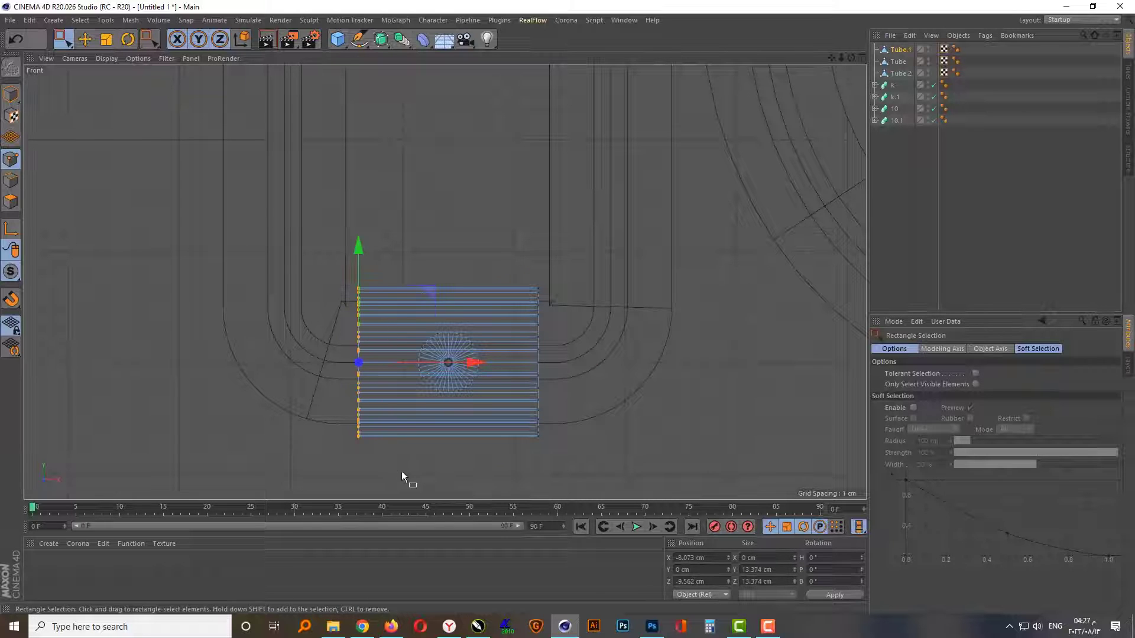
{"action": "scroll", "coordinate": [417, 457], "scroll_direction": "up", "scroll_amount": 1}
{"action": "left_click_drag", "start_coordinate": [461, 351], "coordinate": [485, 351]}
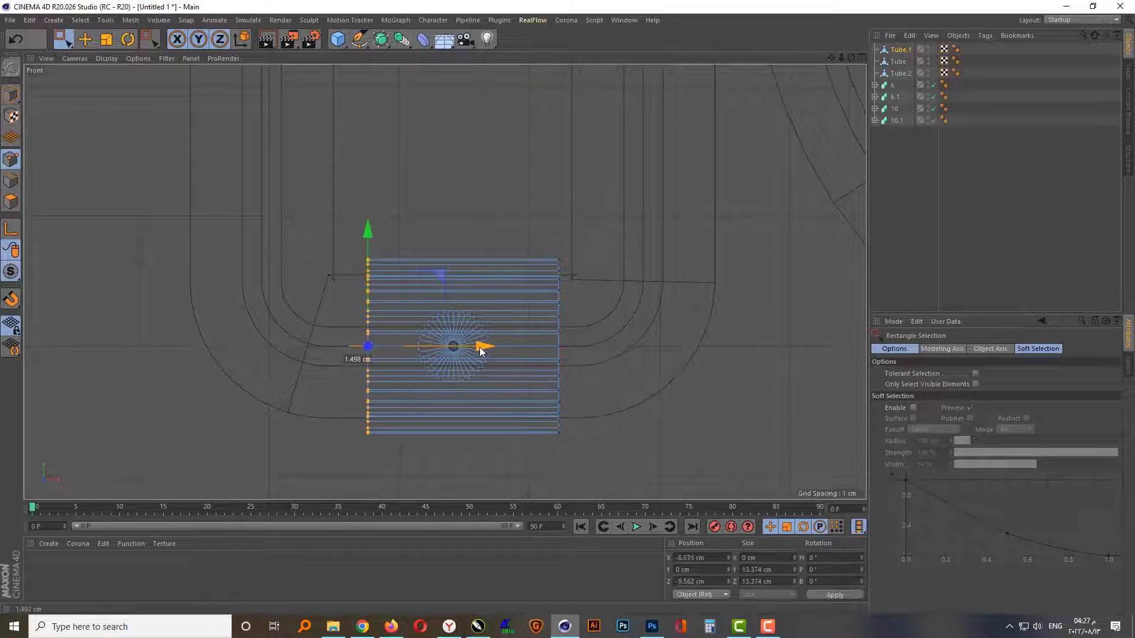
{"action": "left_click_drag", "start_coordinate": [531, 472], "coordinate": [531, 471]}
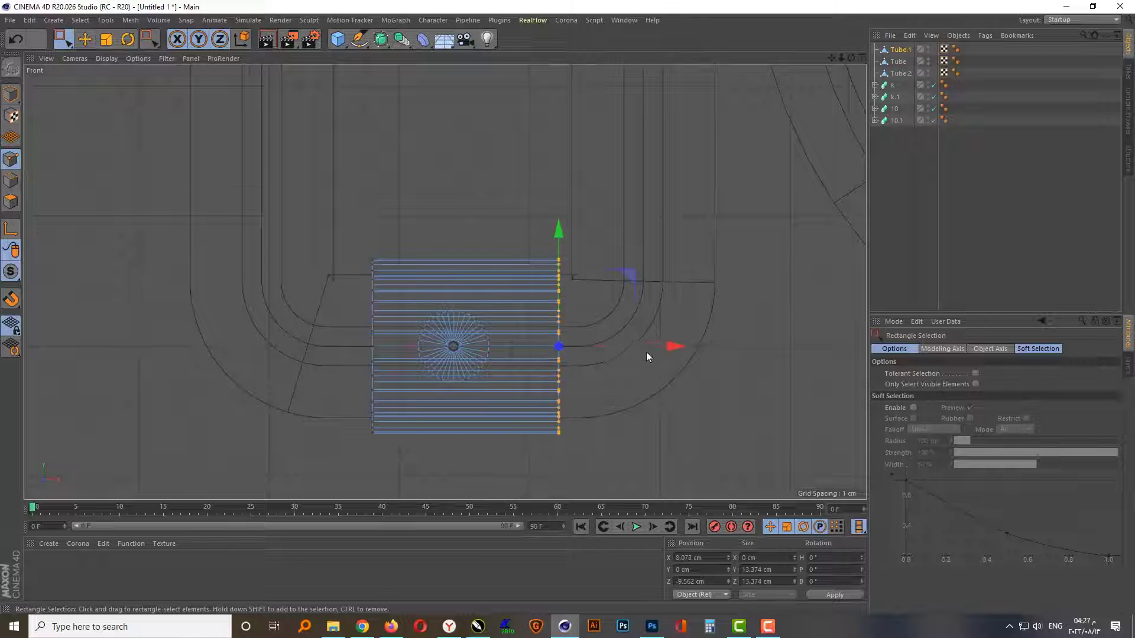
{"action": "left_click_drag", "start_coordinate": [671, 346], "coordinate": [646, 349]}
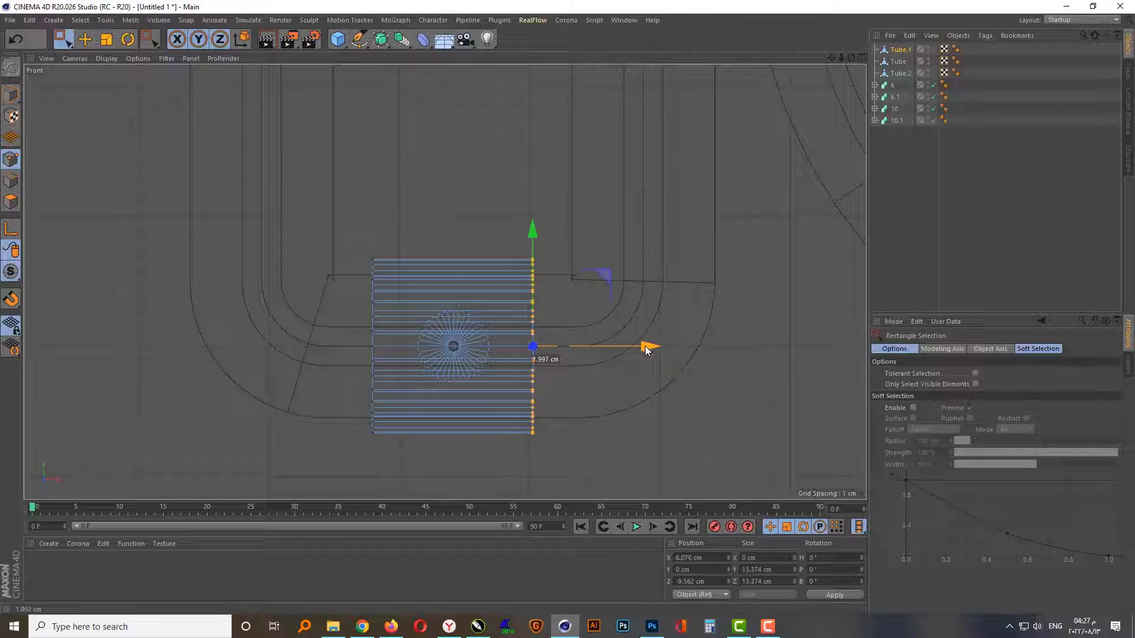
{"action": "left_click", "coordinate": [13, 90]}
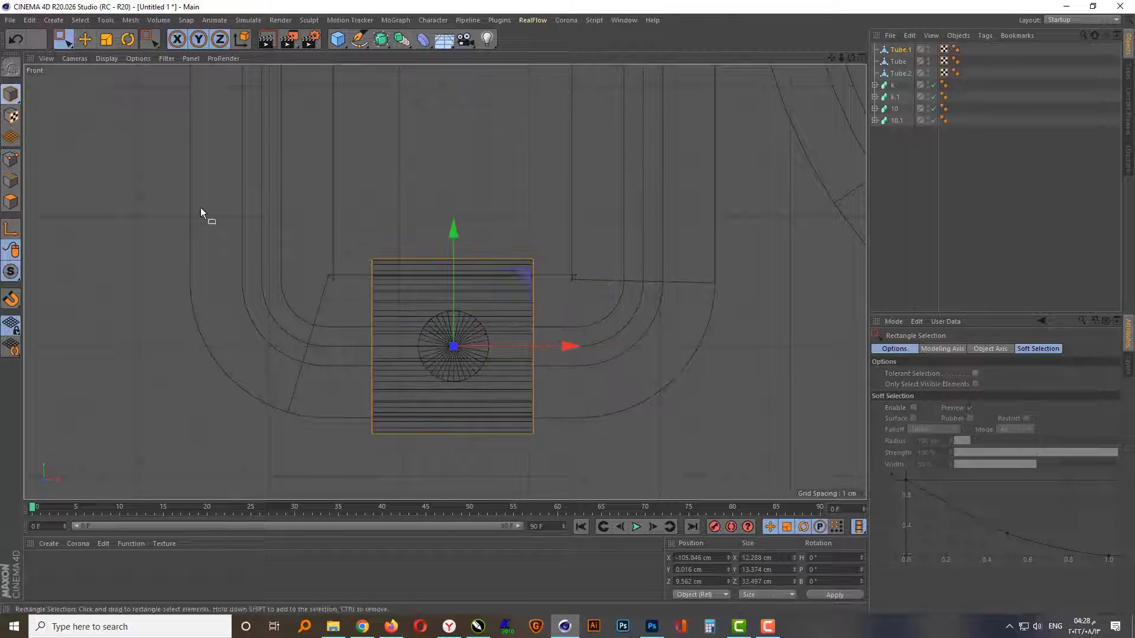
Step: Copy the clamp over to the k
{"action": "scroll", "coordinate": [368, 432], "scroll_direction": "down", "scroll_amount": 3}
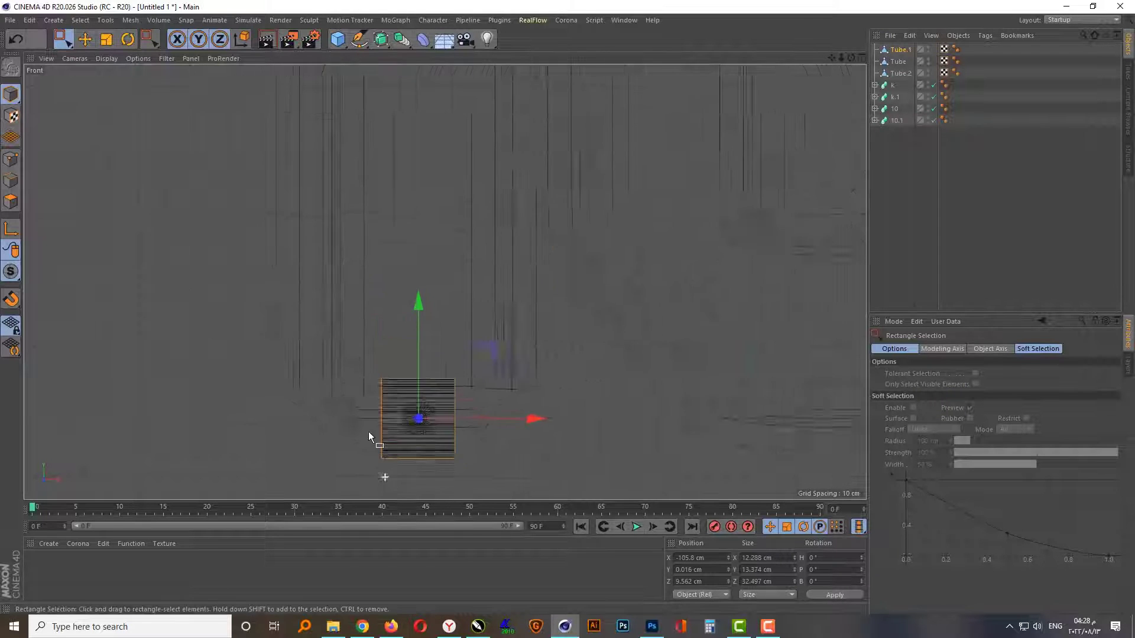
{"action": "scroll", "coordinate": [367, 430], "scroll_direction": "down", "scroll_amount": 3}
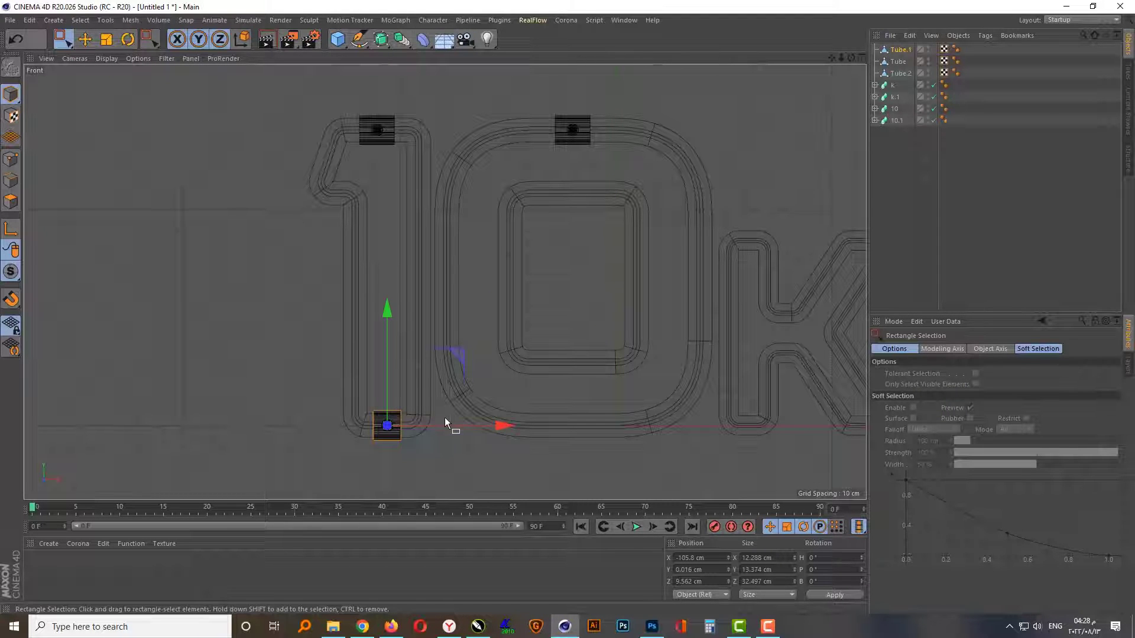
{"action": "scroll", "coordinate": [362, 380], "scroll_direction": "down", "scroll_amount": 2}
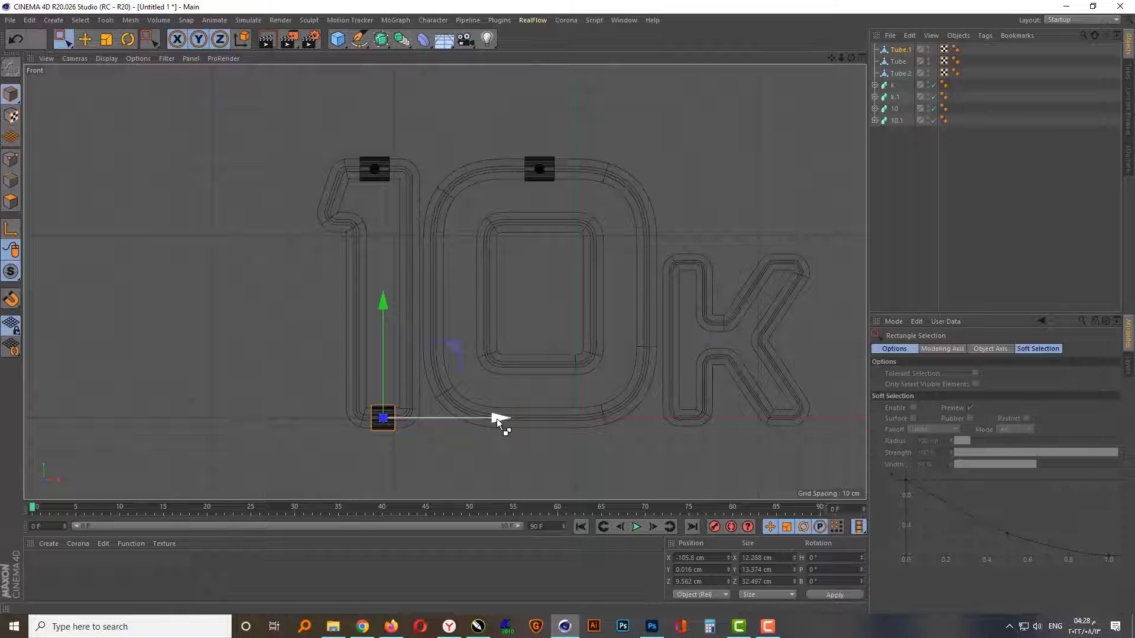
{"action": "left_click_drag", "start_coordinate": [497, 422], "coordinate": [799, 419]}
{"action": "scroll", "coordinate": [792, 421], "scroll_direction": "up", "scroll_amount": 2}
{"action": "scroll", "coordinate": [739, 422], "scroll_direction": "up", "scroll_amount": 4}
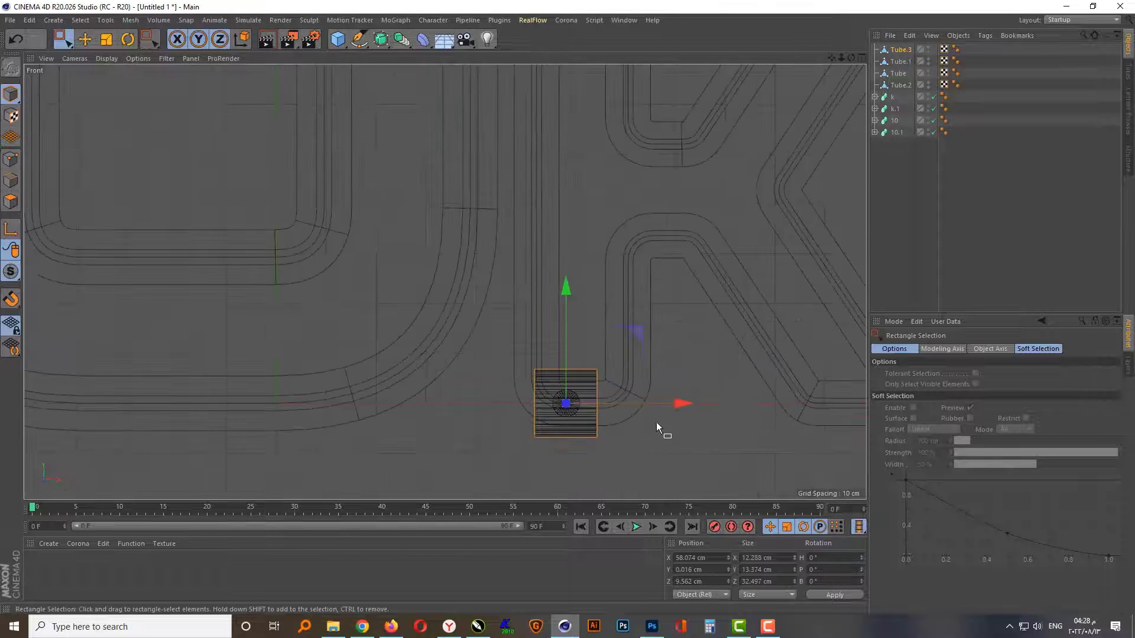
{"action": "scroll", "coordinate": [650, 419], "scroll_direction": "up", "scroll_amount": 3}
{"action": "scroll", "coordinate": [636, 412], "scroll_direction": "up", "scroll_amount": 1}
Step: Scale the k's clamp down slightly and move it right onto the stroke
{"action": "left_click", "coordinate": [109, 40]}
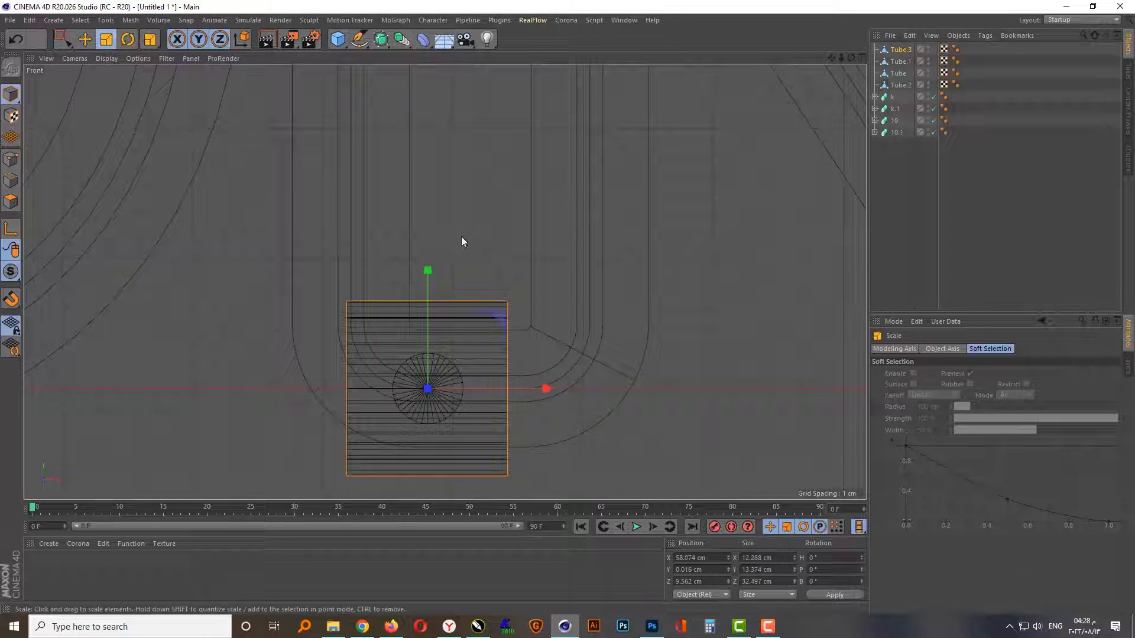
{"action": "left_click_drag", "start_coordinate": [464, 243], "coordinate": [422, 292]}
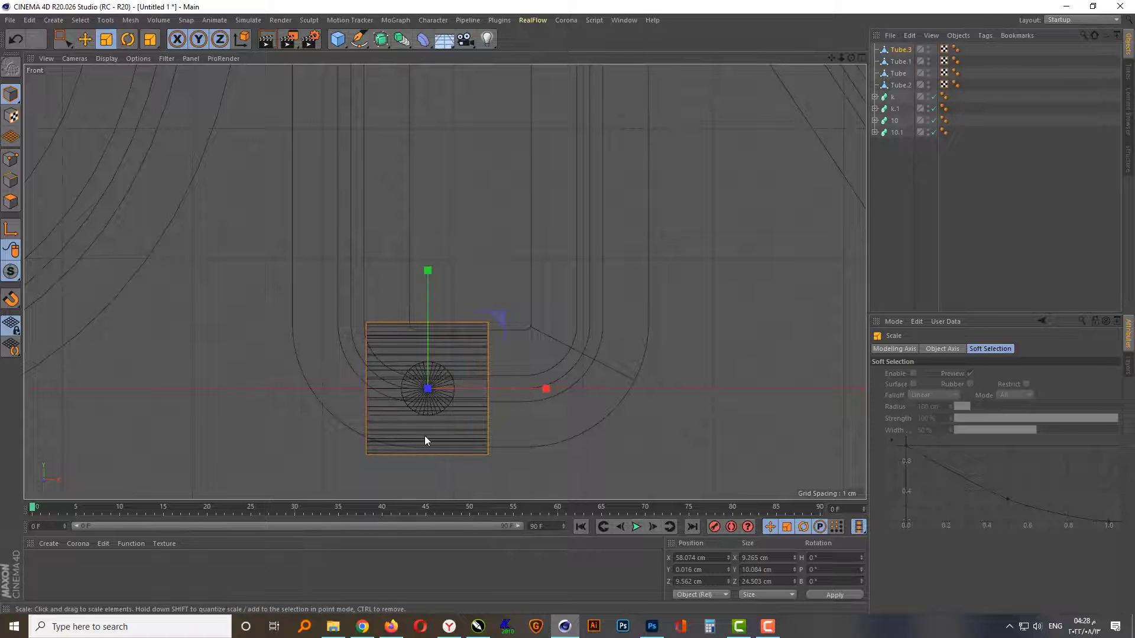
{"action": "key", "text": "ctrl+z"}
{"action": "scroll", "coordinate": [428, 441], "scroll_direction": "up", "scroll_amount": 2}
{"action": "scroll", "coordinate": [458, 358], "scroll_direction": "down", "scroll_amount": 2}
{"action": "scroll", "coordinate": [459, 354], "scroll_direction": "up", "scroll_amount": 1}
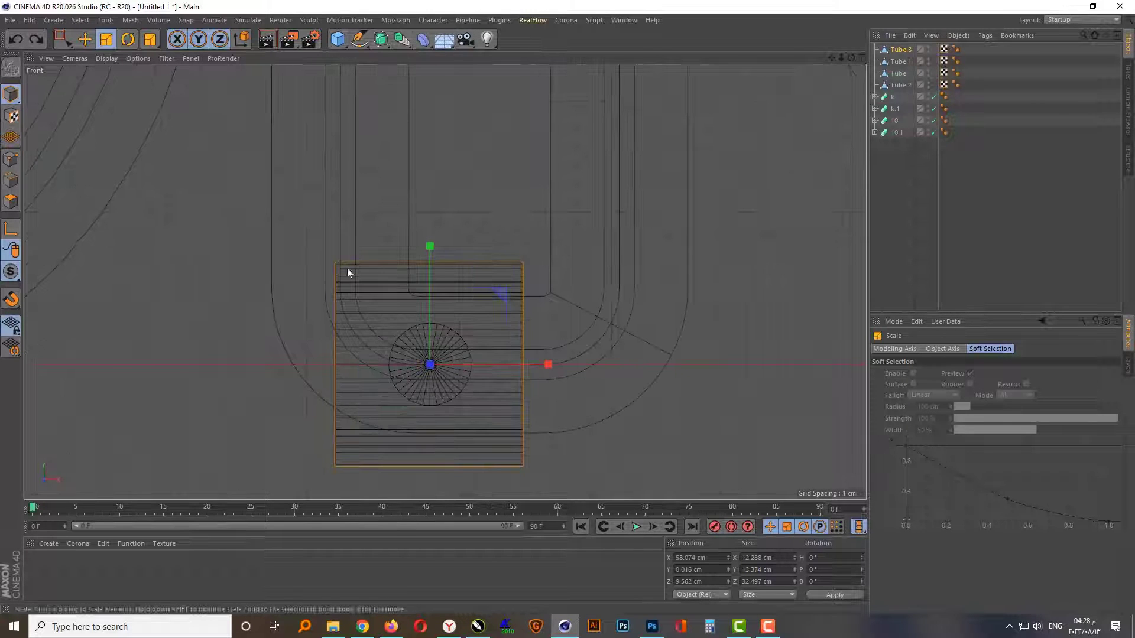
{"action": "left_click_drag", "start_coordinate": [505, 241], "coordinate": [432, 263]}
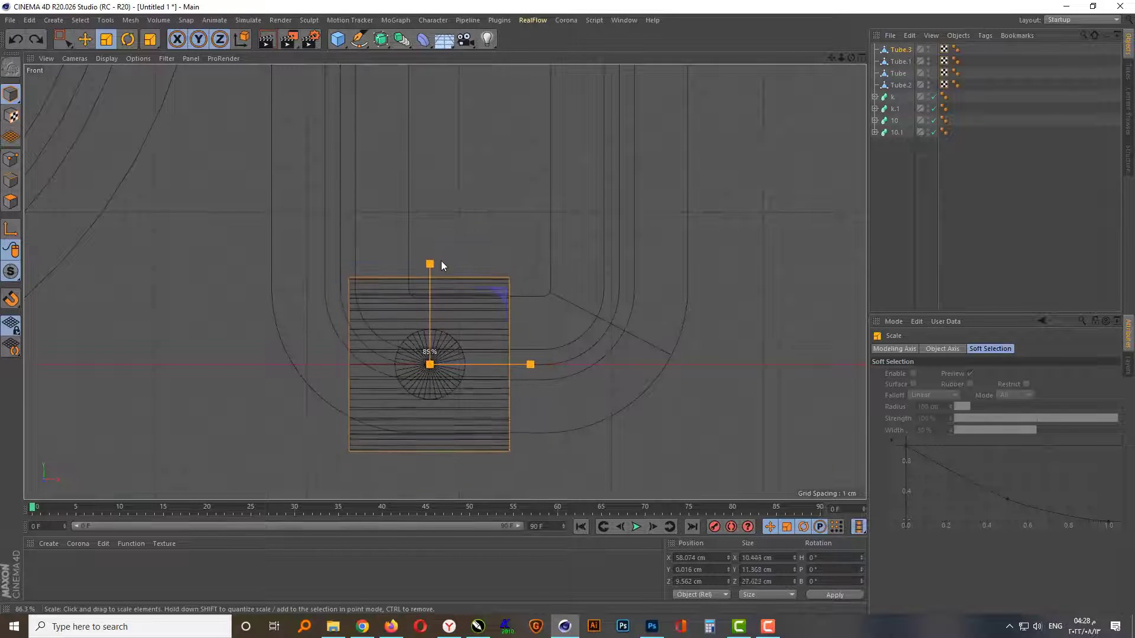
{"action": "key", "text": "0"}
{"action": "left_click_drag", "start_coordinate": [548, 364], "coordinate": [597, 365]}
{"action": "left_click", "coordinate": [108, 40]}
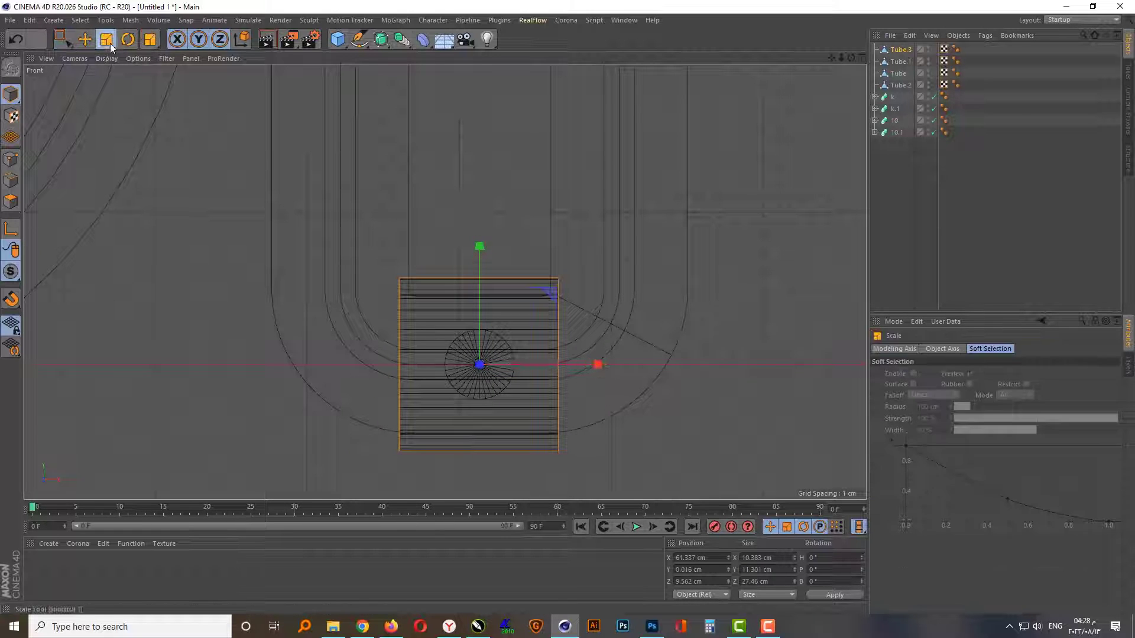
{"action": "left_click_drag", "start_coordinate": [555, 255], "coordinate": [562, 253]}
{"action": "key", "text": "0"}
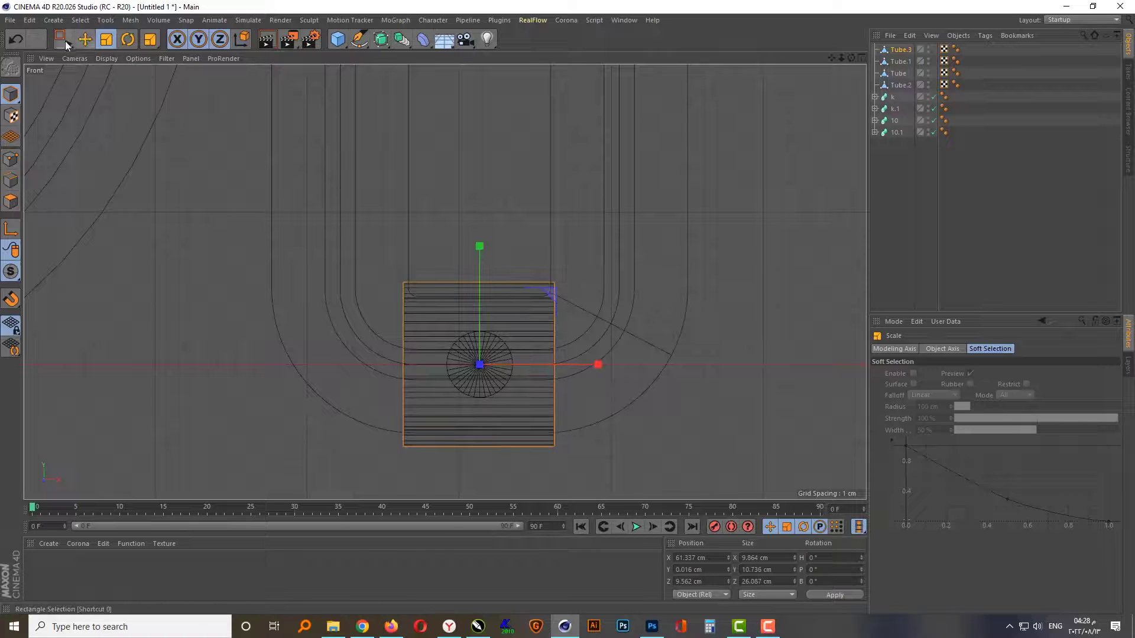
Step: Narrow the k's clamp by pulling its edge points inward, then move it to the top of the stem
{"action": "left_click", "coordinate": [12, 159]}
{"action": "left_click_drag", "start_coordinate": [670, 364], "coordinate": [646, 367]}
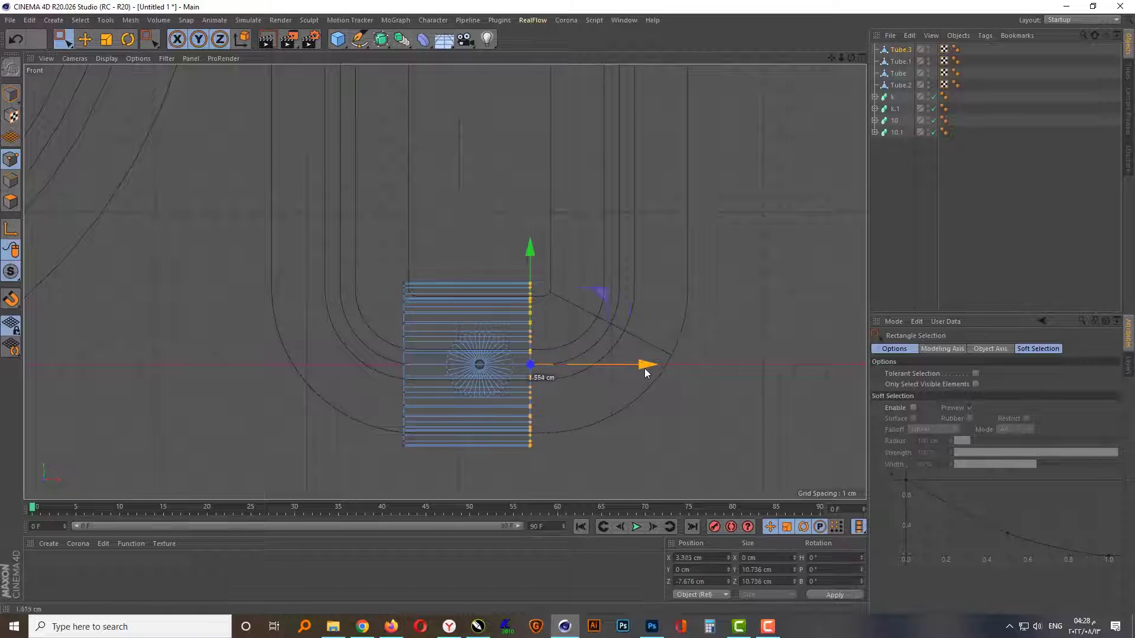
{"action": "left_click_drag", "start_coordinate": [409, 276], "coordinate": [443, 438]}
{"action": "left_click_drag", "start_coordinate": [520, 368], "coordinate": [547, 369]}
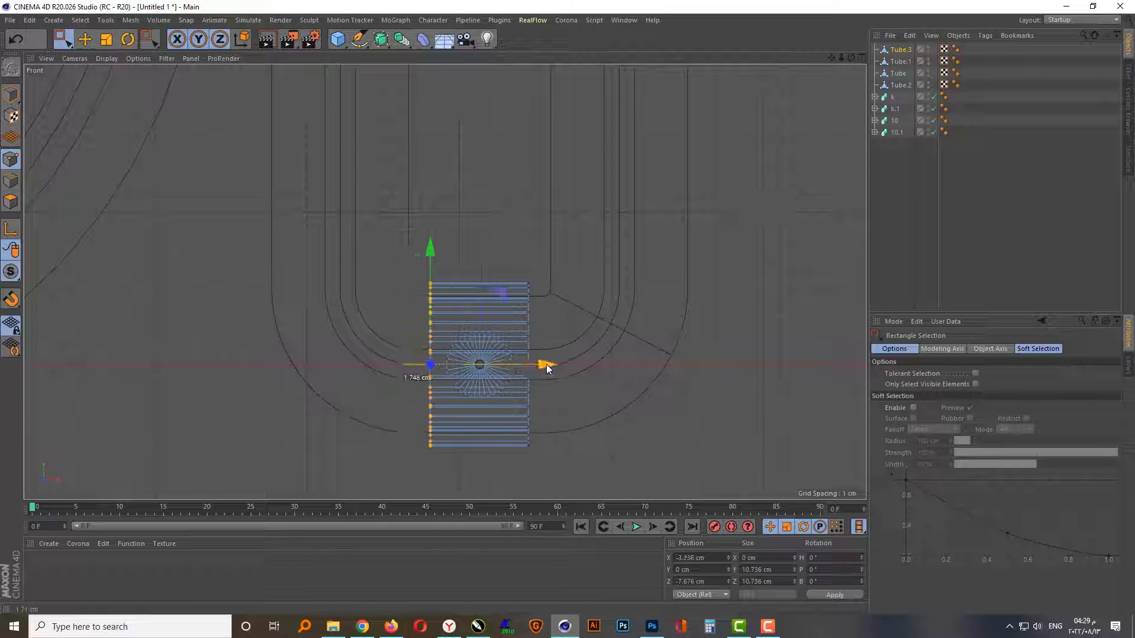
{"action": "left_click", "coordinate": [70, 43]}
{"action": "left_click", "coordinate": [12, 94]}
{"action": "scroll", "coordinate": [368, 393], "scroll_direction": "down", "scroll_amount": 3}
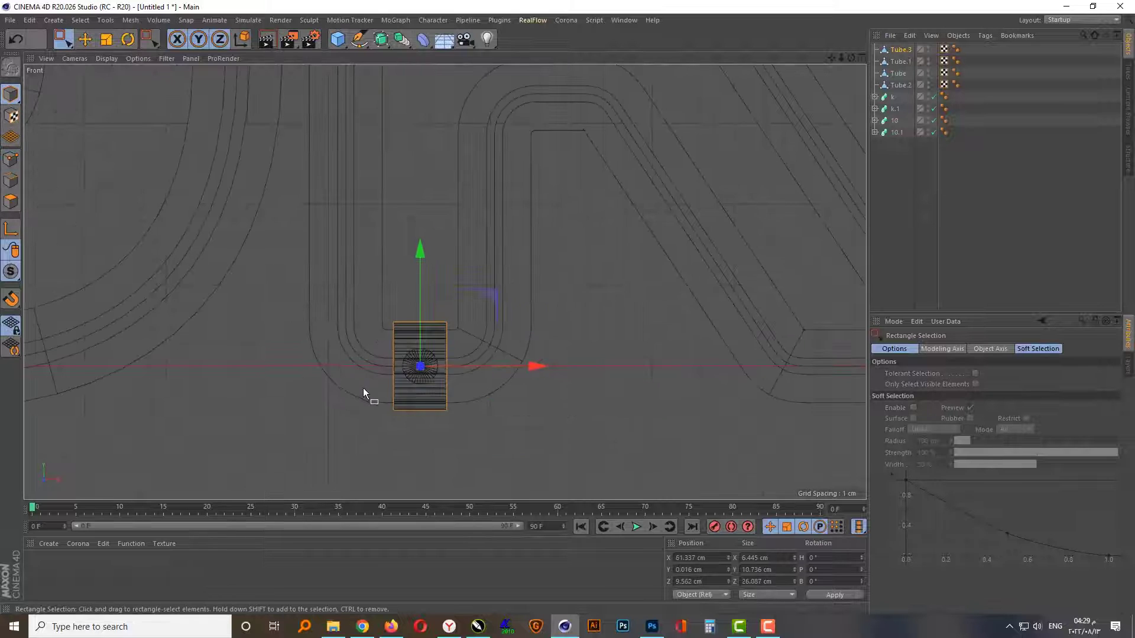
{"action": "scroll", "coordinate": [425, 443], "scroll_direction": "down", "scroll_amount": 3}
{"action": "scroll", "coordinate": [456, 359], "scroll_direction": "down", "scroll_amount": 3}
{"action": "mouse_move", "coordinate": [419, 290]}
{"action": "left_mouse_down"}
{"action": "mouse_move", "coordinate": [431, 189]}
{"action": "mouse_move", "coordinate": [423, 65]}
{"action": "left_mouse_up"}
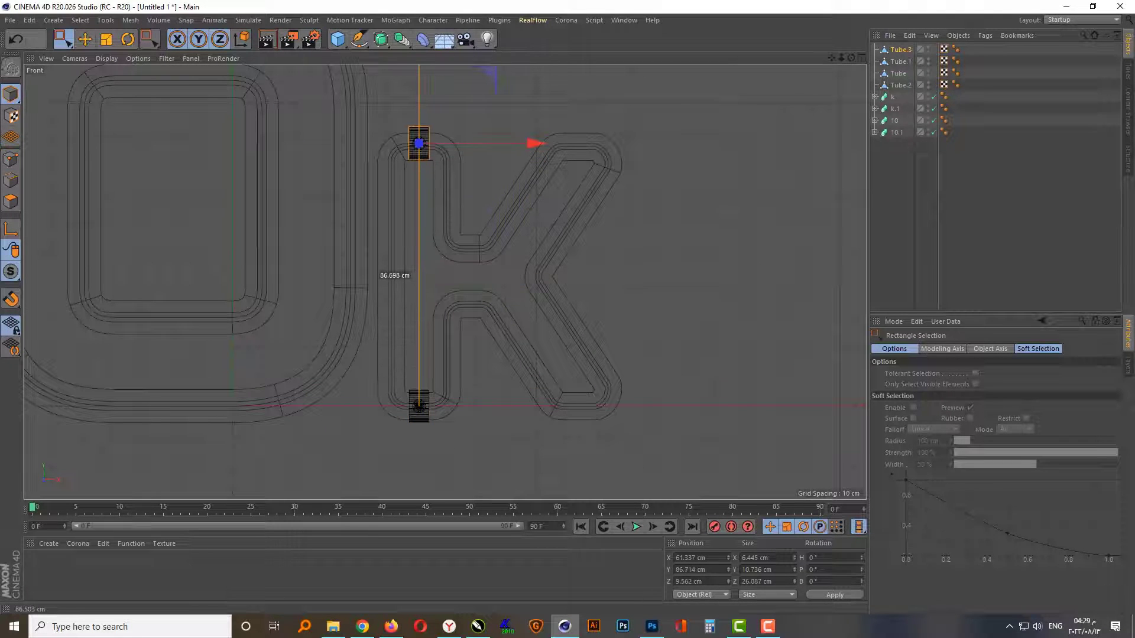
Step: Duplicate the clamp and lower it slightly on the k stem
{"action": "key", "text": "ctrl+c"}
{"action": "key", "text": "ctrl+v"}
{"action": "middle_click", "coordinate": [471, 395]}
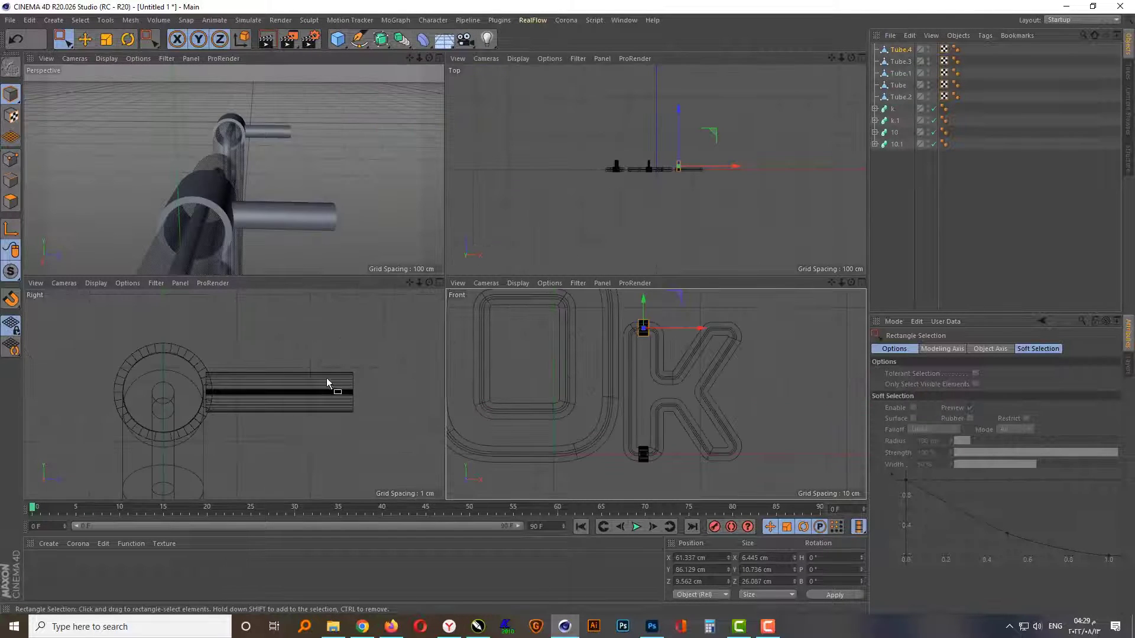
{"action": "scroll", "coordinate": [301, 383], "scroll_direction": "up", "scroll_amount": 3}
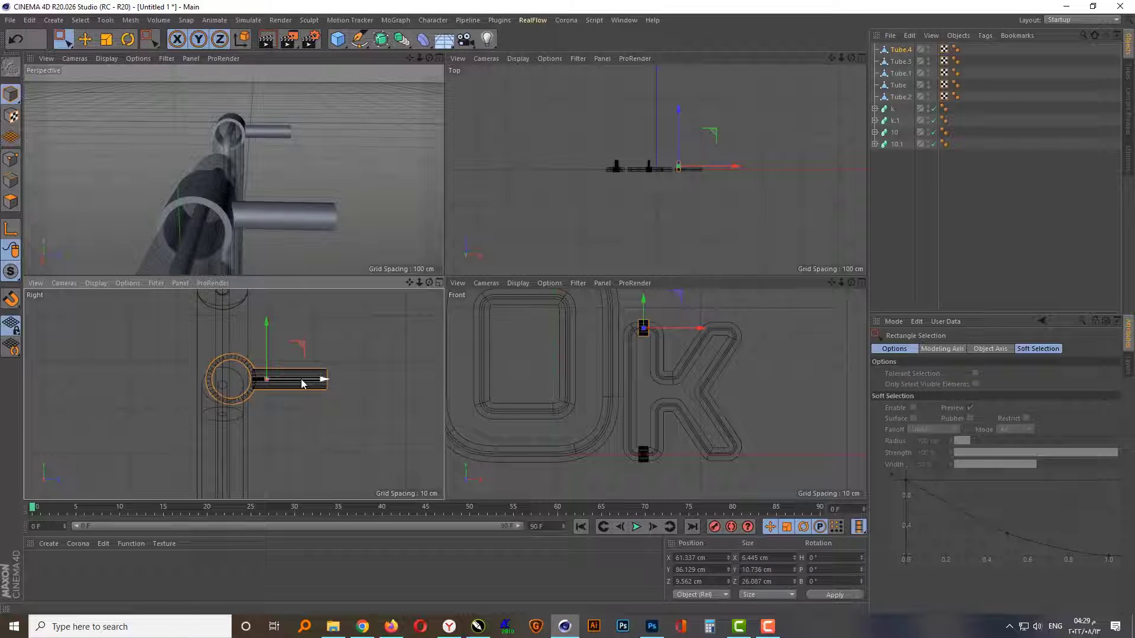
{"action": "scroll", "coordinate": [302, 383], "scroll_direction": "down", "scroll_amount": 2}
{"action": "scroll", "coordinate": [302, 383], "scroll_direction": "down", "scroll_amount": 2}
{"action": "middle_click", "coordinate": [626, 350]}
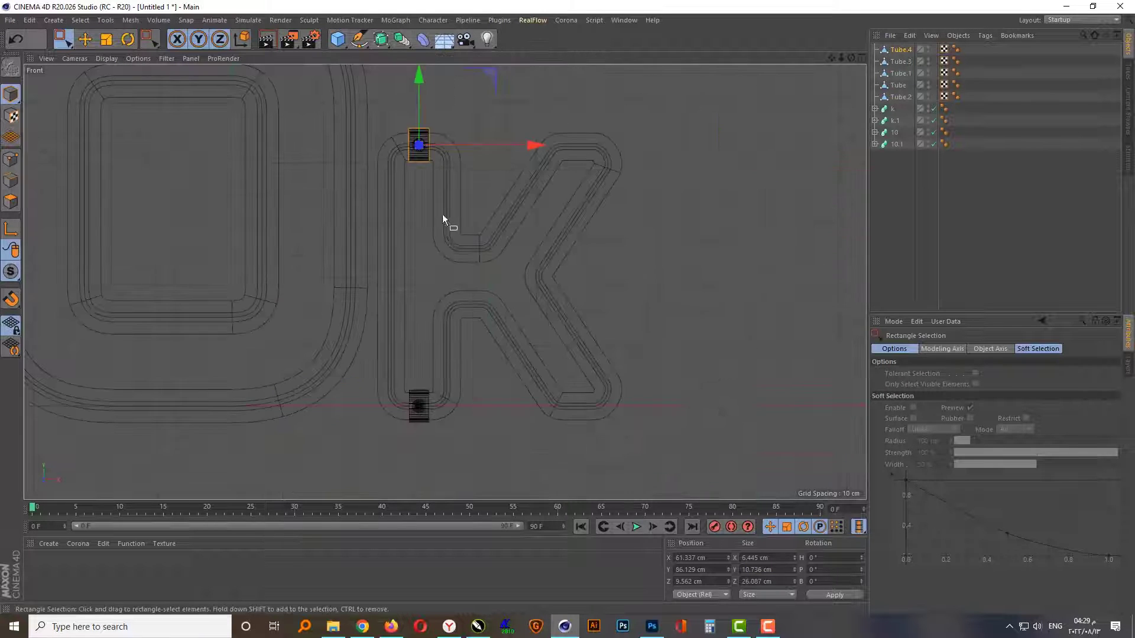
{"action": "scroll", "coordinate": [426, 165], "scroll_direction": "up", "scroll_amount": 5}
{"action": "left_click_drag", "start_coordinate": [406, 127], "coordinate": [402, 142]}
Step: Copy clamps to the top of the k's arm and the bottom of its leg
{"action": "scroll", "coordinate": [355, 222], "scroll_direction": "down", "scroll_amount": 2}
{"action": "scroll", "coordinate": [426, 235], "scroll_direction": "down", "scroll_amount": 5}
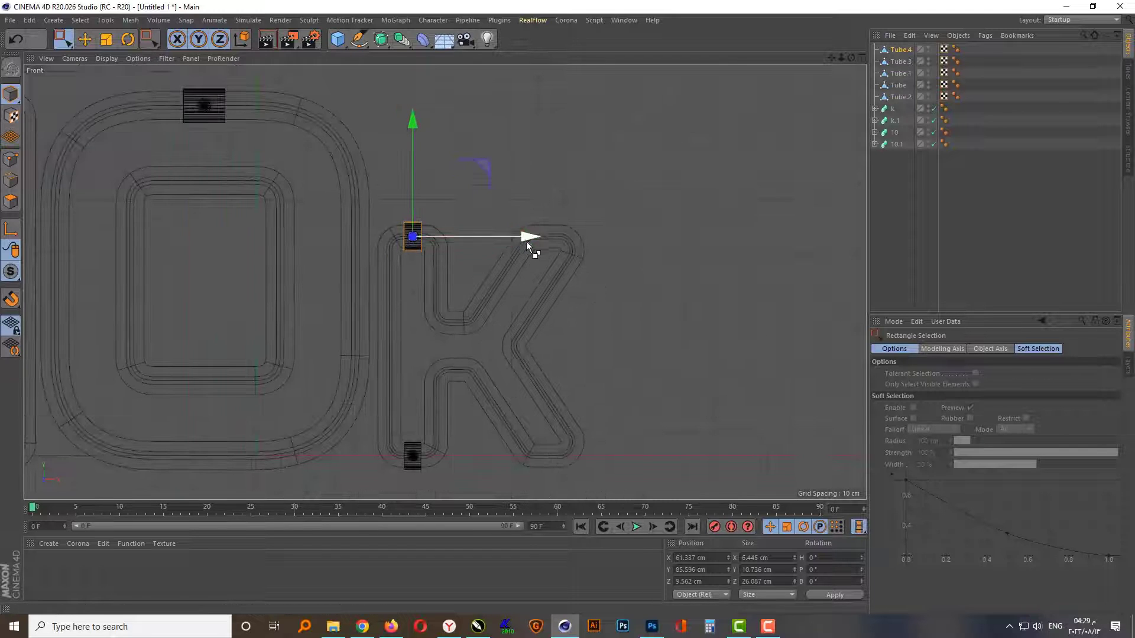
{"action": "left_click_drag", "start_coordinate": [527, 243], "coordinate": [654, 238], "text": "ctrl"}
{"action": "scroll", "coordinate": [582, 222], "scroll_direction": "up", "scroll_amount": 2}
{"action": "scroll", "coordinate": [597, 284], "scroll_direction": "up", "scroll_amount": 2}
{"action": "scroll", "coordinate": [623, 288], "scroll_direction": "up", "scroll_amount": 1}
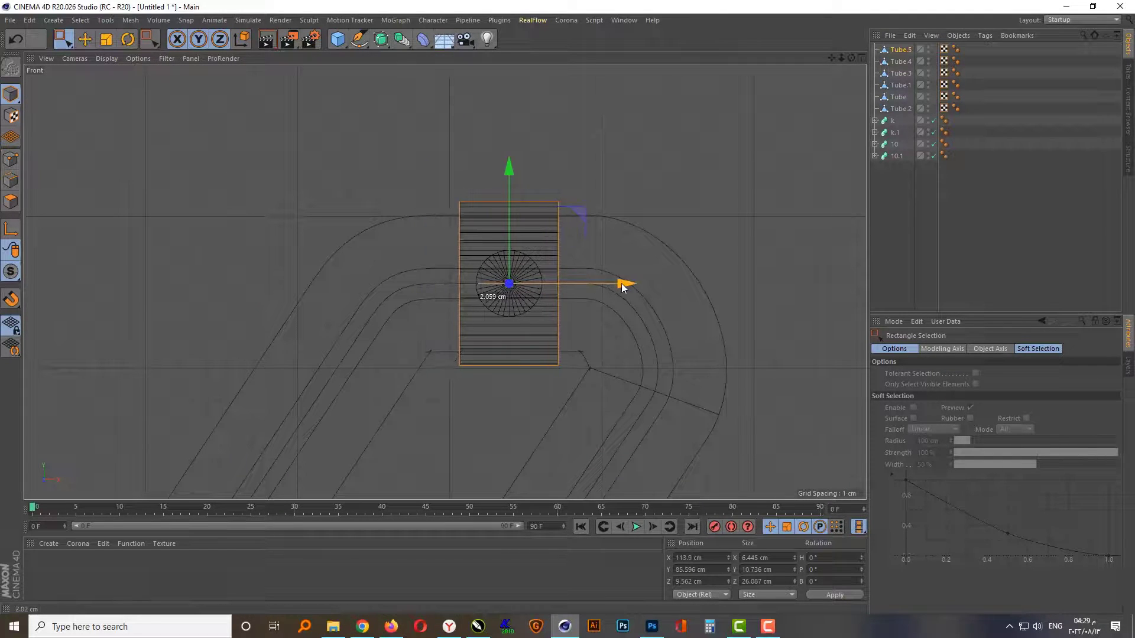
{"action": "scroll", "coordinate": [462, 203], "scroll_direction": "down", "scroll_amount": 3}
{"action": "scroll", "coordinate": [380, 392], "scroll_direction": "up", "scroll_amount": 3}
{"action": "left_click", "coordinate": [373, 367]}
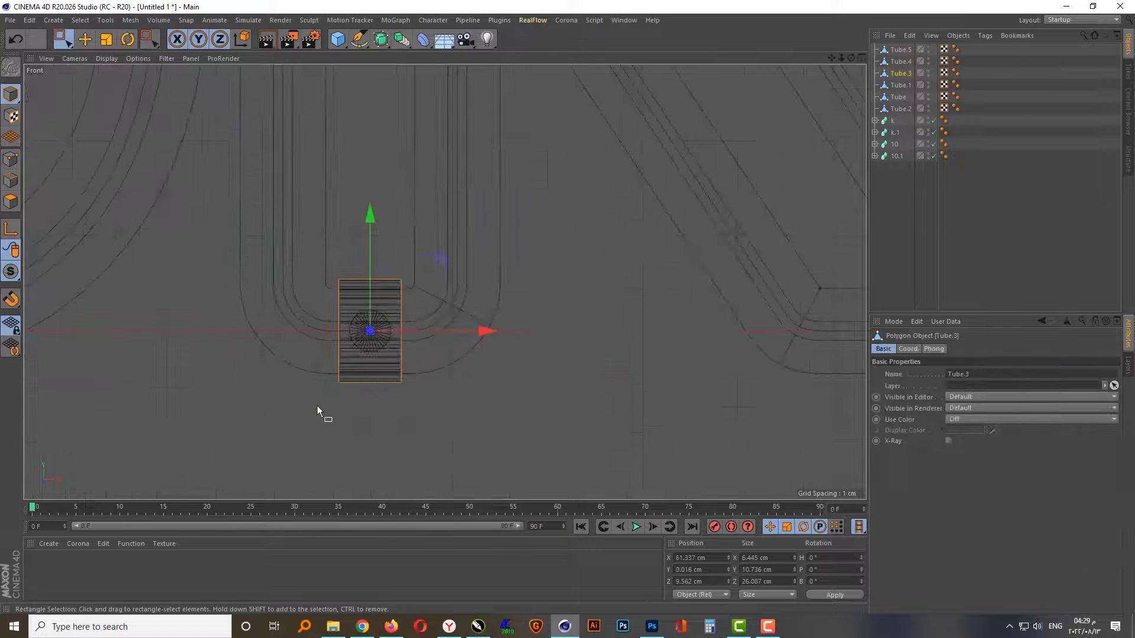
{"action": "scroll", "coordinate": [319, 410], "scroll_direction": "down", "scroll_amount": 1}
{"action": "left_click_drag", "start_coordinate": [447, 366], "coordinate": [749, 362], "text": "ctrl"}
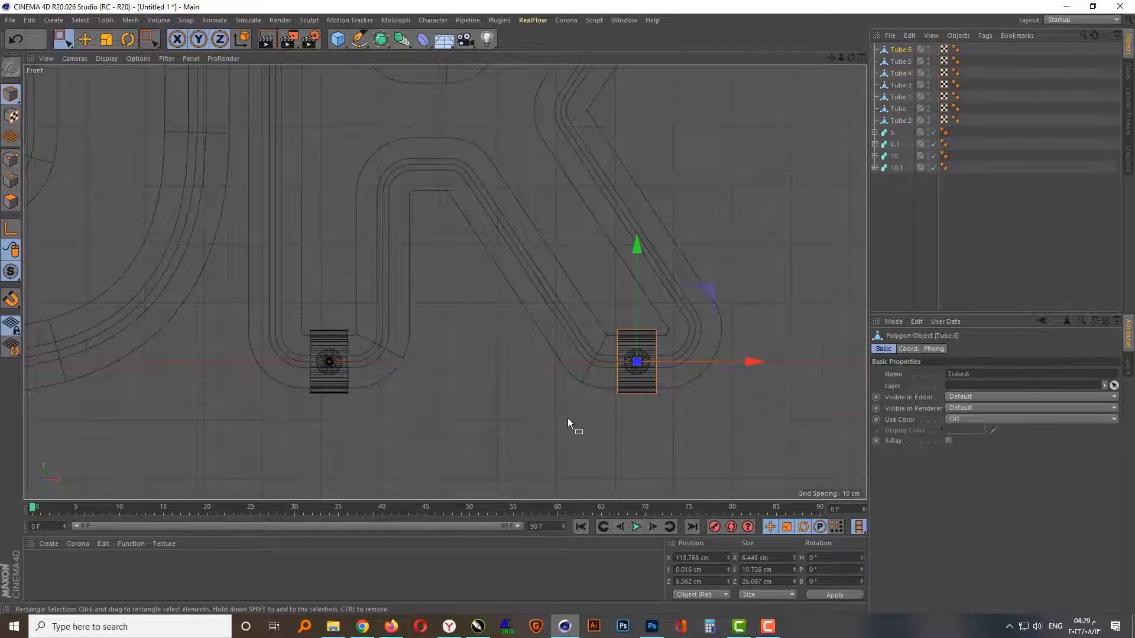
Step: Copy the 0's top clamp down and fit it onto the 0's bottom edge
{"action": "scroll", "coordinate": [568, 417], "scroll_direction": "down", "scroll_amount": 3}
{"action": "left_click", "coordinate": [354, 122]}
{"action": "left_click_drag", "start_coordinate": [355, 78], "coordinate": [341, 368], "text": "ctrl"}
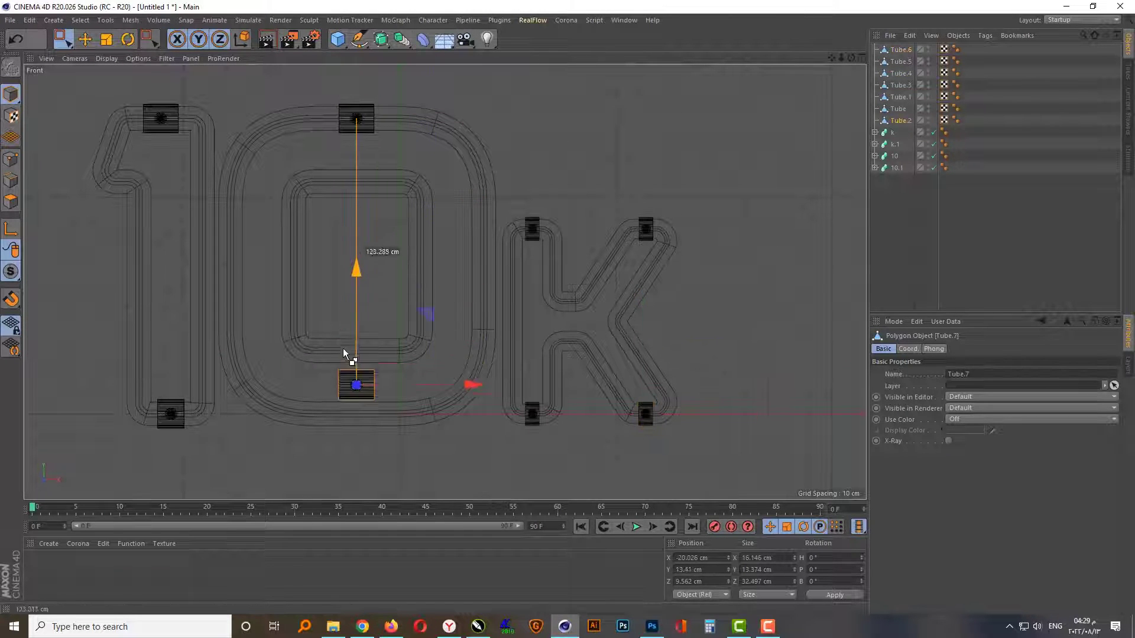
{"action": "scroll", "coordinate": [342, 368], "scroll_direction": "up", "scroll_amount": 4}
{"action": "left_click_drag", "start_coordinate": [374, 254], "coordinate": [371, 272]}
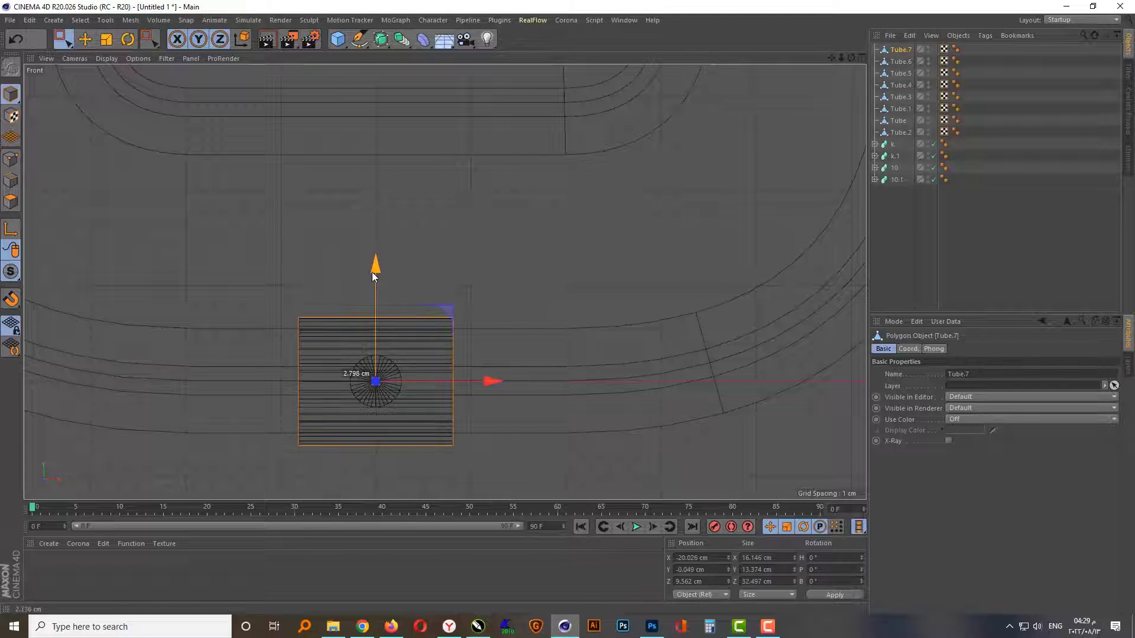
{"action": "scroll", "coordinate": [371, 272], "scroll_direction": "down", "scroll_amount": 4}
Step: Copy a clamp into the 0, rotate it 90°, and place it on the inner left side
{"action": "left_click_drag", "start_coordinate": [418, 315], "coordinate": [416, 86], "text": "ctrl"}
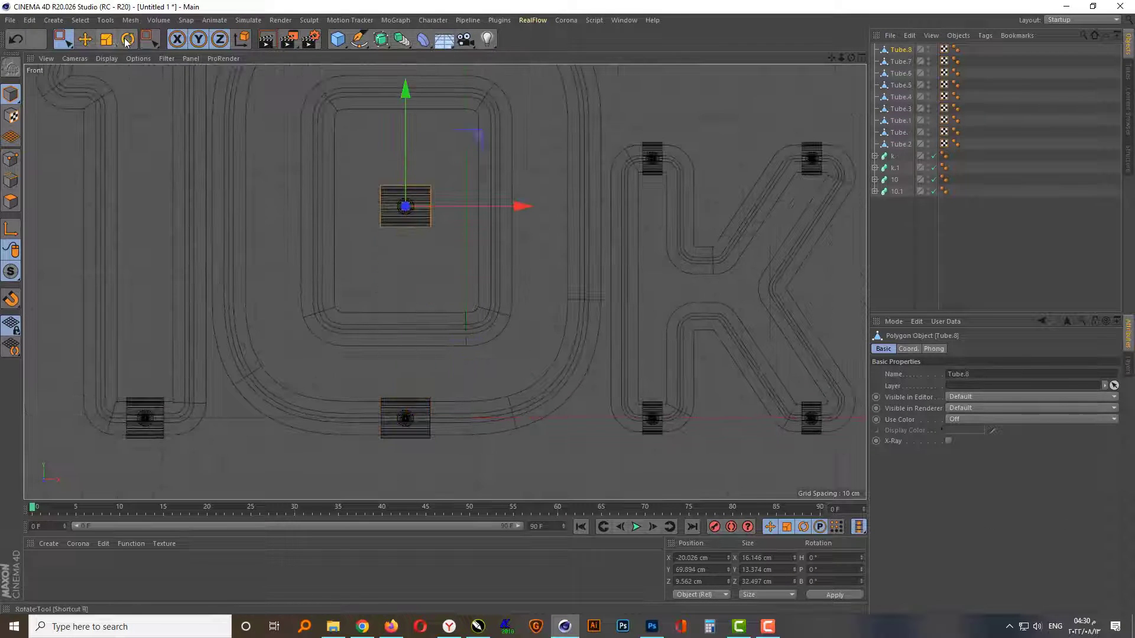
{"action": "key", "text": "r"}
{"action": "left_click_drag", "start_coordinate": [441, 139], "coordinate": [453, 236]}
{"action": "left_click", "coordinate": [68, 47]}
{"action": "scroll", "coordinate": [324, 93], "scroll_direction": "up", "scroll_amount": 4}
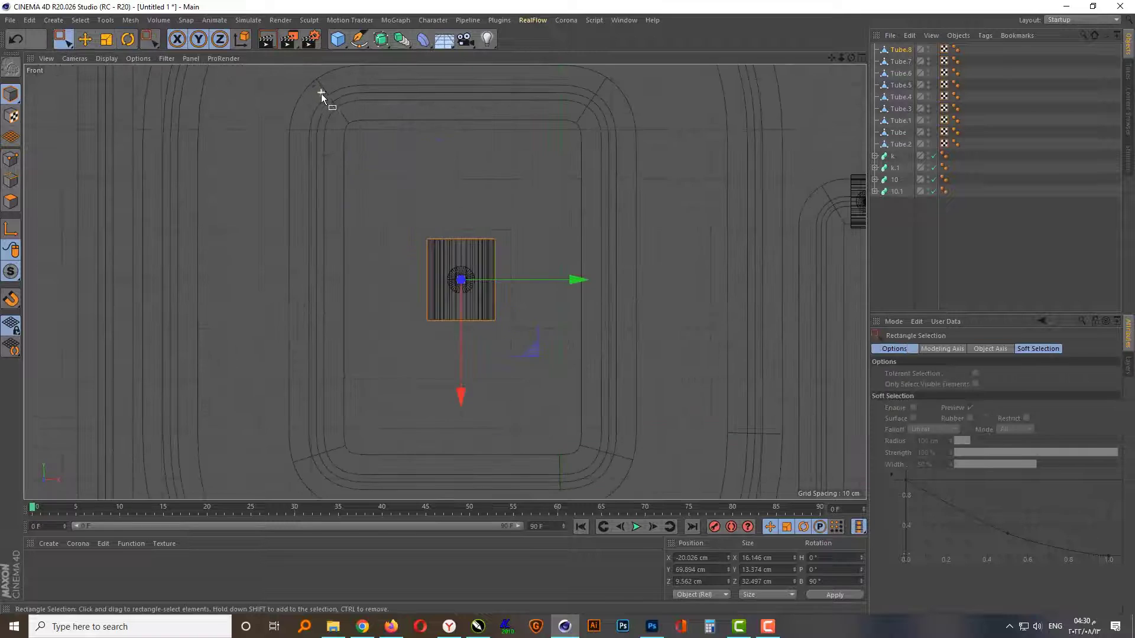
{"action": "mouse_move", "coordinate": [555, 258]}
{"action": "left_mouse_down"}
{"action": "mouse_move", "coordinate": [412, 272]}
{"action": "mouse_move", "coordinate": [608, 286]}
{"action": "mouse_move", "coordinate": [563, 285]}
{"action": "left_mouse_up"}
{"action": "scroll", "coordinate": [324, 258], "scroll_direction": "up", "scroll_amount": 3}
{"action": "scroll", "coordinate": [232, 297], "scroll_direction": "down", "scroll_amount": 3}
{"action": "scroll", "coordinate": [536, 285], "scroll_direction": "up", "scroll_amount": 3}
{"action": "key", "text": "F1"}
Step: Add a 400 × 400 cm Plane oriented -Z as an upright backdrop behind the 10k letters
{"action": "scroll", "coordinate": [417, 271], "scroll_direction": "down", "scroll_amount": 5}
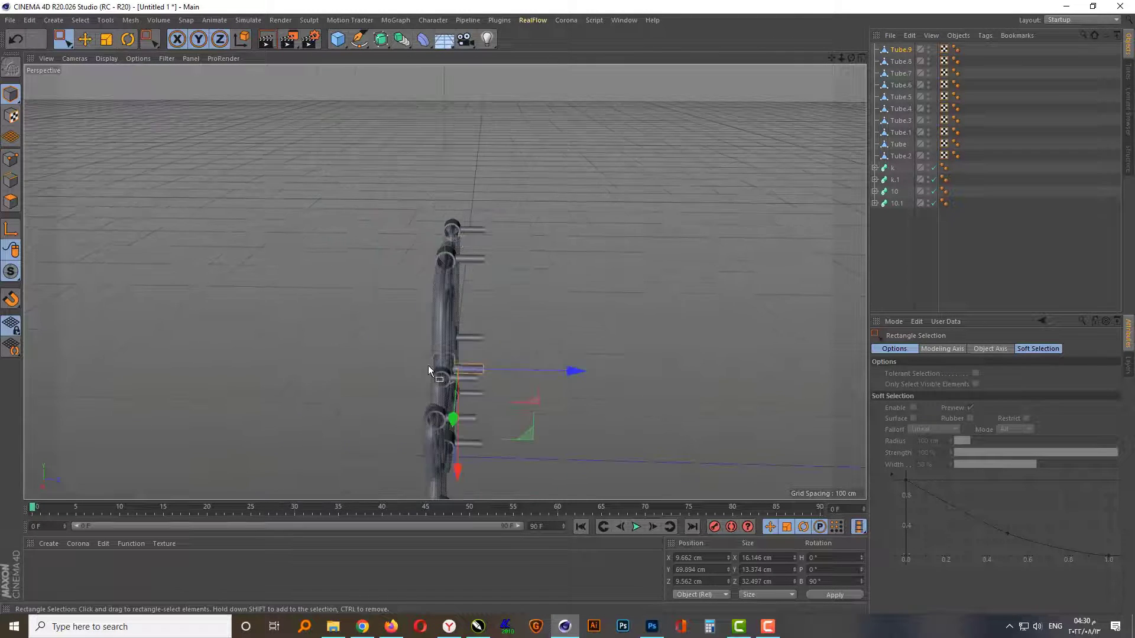
{"action": "left_click_drag", "start_coordinate": [428, 365], "coordinate": [609, 342], "text": "alt"}
{"action": "scroll", "coordinate": [212, 431], "scroll_direction": "down", "scroll_amount": 2}
{"action": "scroll", "coordinate": [308, 265], "scroll_direction": "up", "scroll_amount": 3}
{"action": "left_click_drag", "start_coordinate": [307, 264], "coordinate": [473, 430], "text": "alt"}
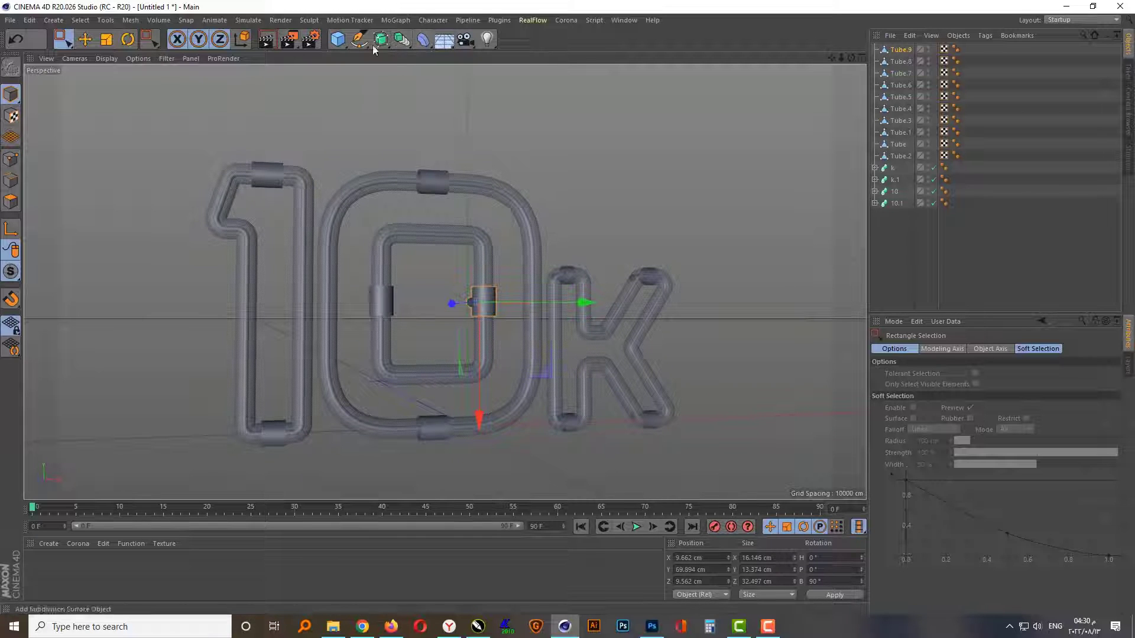
{"action": "left_click_drag", "start_coordinate": [337, 39], "coordinate": [446, 51]}
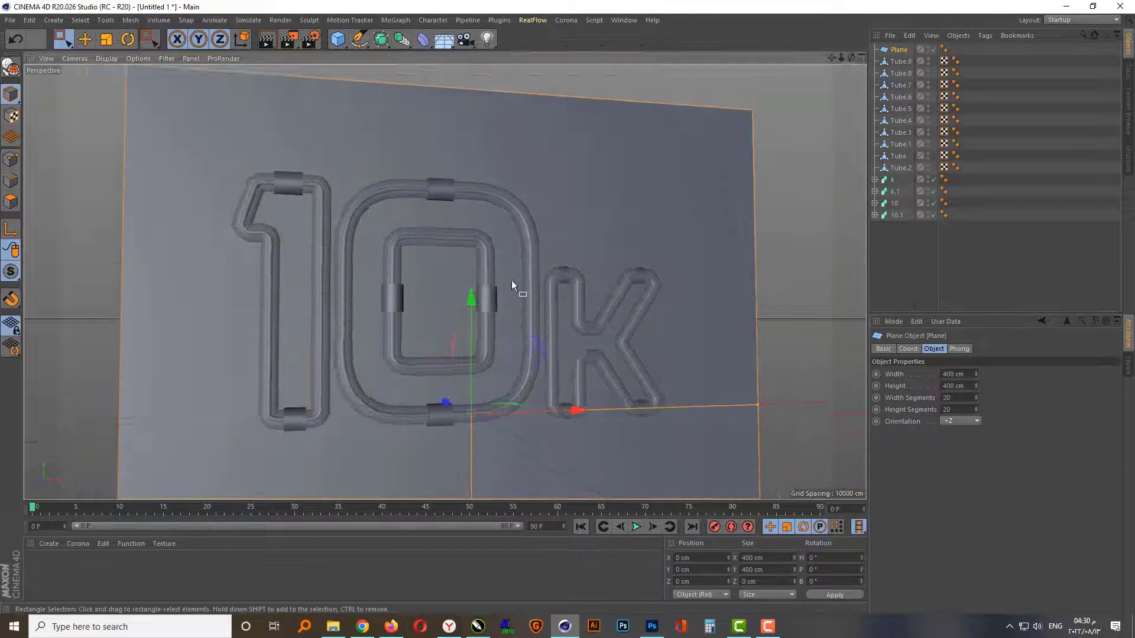
{"action": "middle_click", "coordinate": [512, 280]}
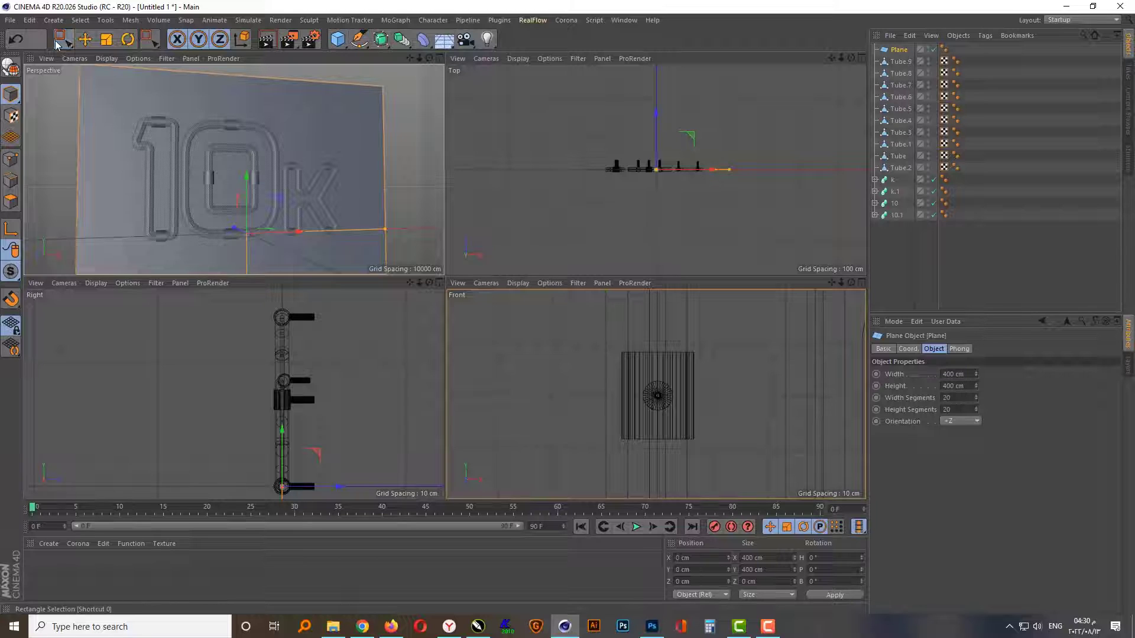
{"action": "key", "text": "9"}
{"action": "middle_click", "coordinate": [589, 206]}
{"action": "scroll", "coordinate": [473, 254], "scroll_direction": "up", "scroll_amount": 8}
Step: In the top view, push the backing plane back to 25.233 cm in Z
{"action": "scroll", "coordinate": [509, 283], "scroll_direction": "down", "scroll_amount": 2}
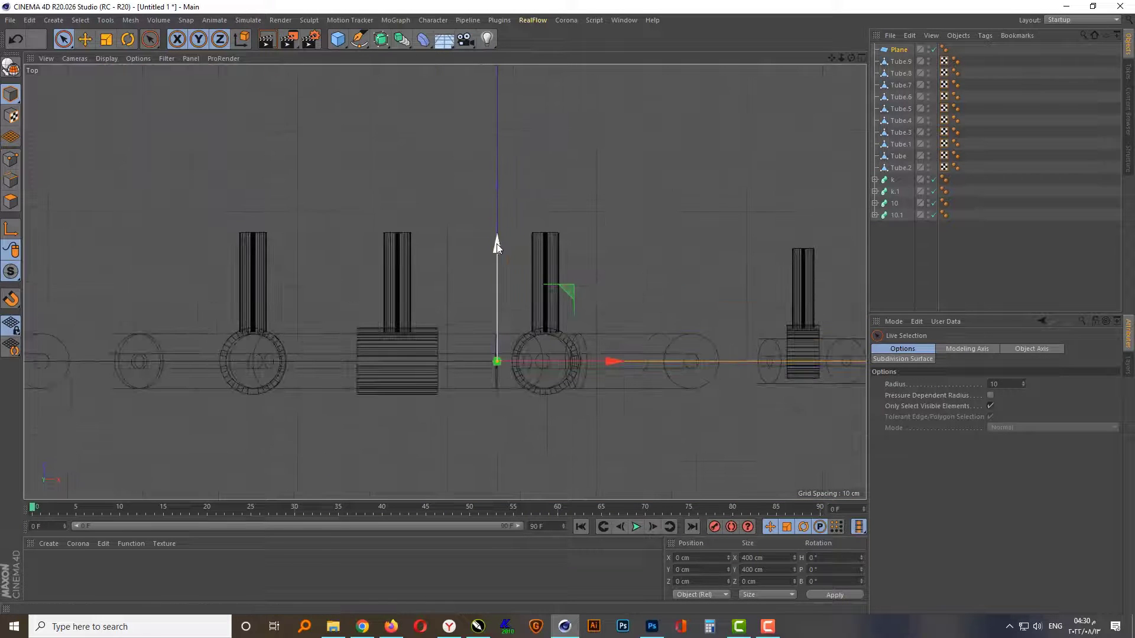
{"action": "left_click_drag", "start_coordinate": [497, 242], "coordinate": [522, 119]}
{"action": "scroll", "coordinate": [354, 297], "scroll_direction": "down", "scroll_amount": 3}
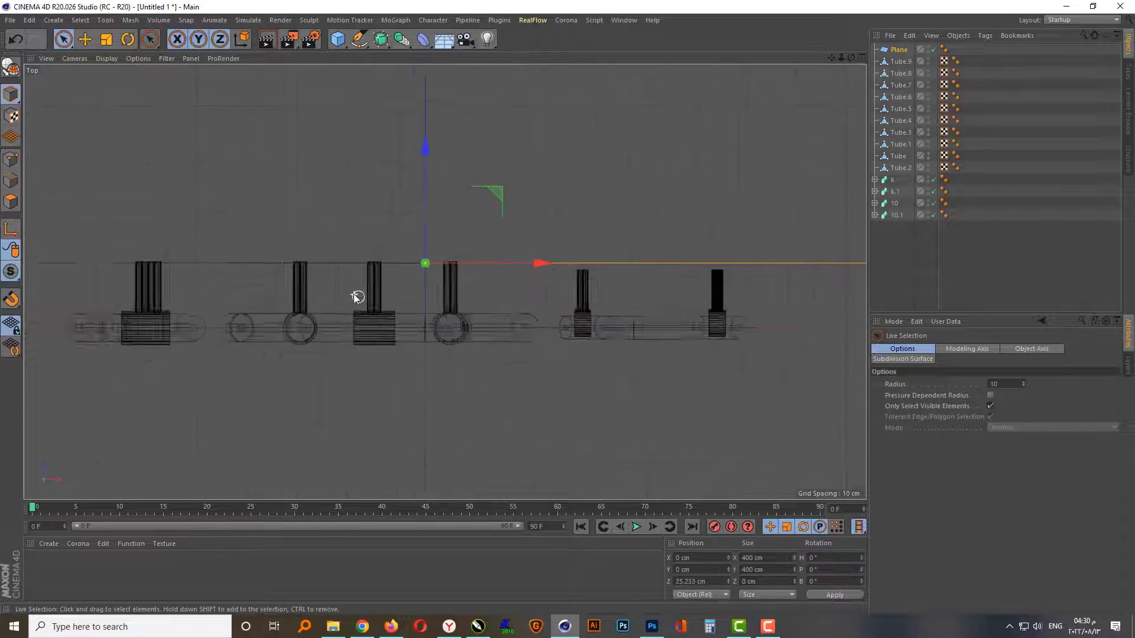
{"action": "scroll", "coordinate": [560, 362], "scroll_direction": "up", "scroll_amount": 4}
Step: Stretch Tube.4's arm end points back along Z to reach the plane
{"action": "left_click", "coordinate": [328, 367]}
{"action": "scroll", "coordinate": [284, 410], "scroll_direction": "up", "scroll_amount": 3}
{"action": "left_click", "coordinate": [3, 158]}
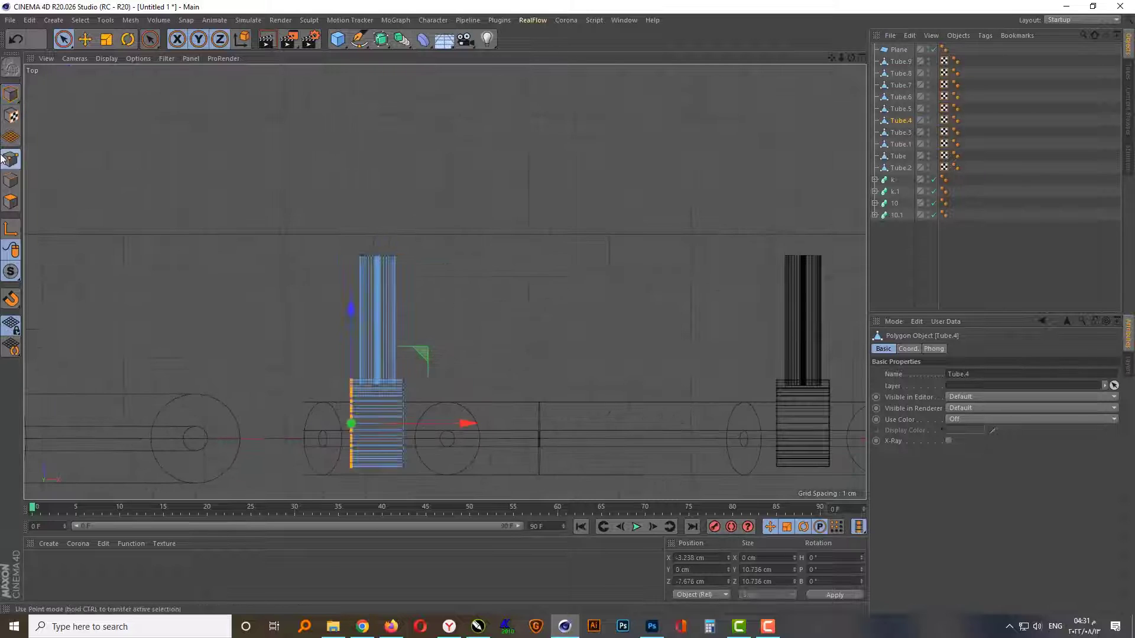
{"action": "left_click", "coordinate": [63, 40]}
{"action": "left_click", "coordinate": [106, 76]}
{"action": "left_click_drag", "start_coordinate": [312, 221], "coordinate": [414, 272]}
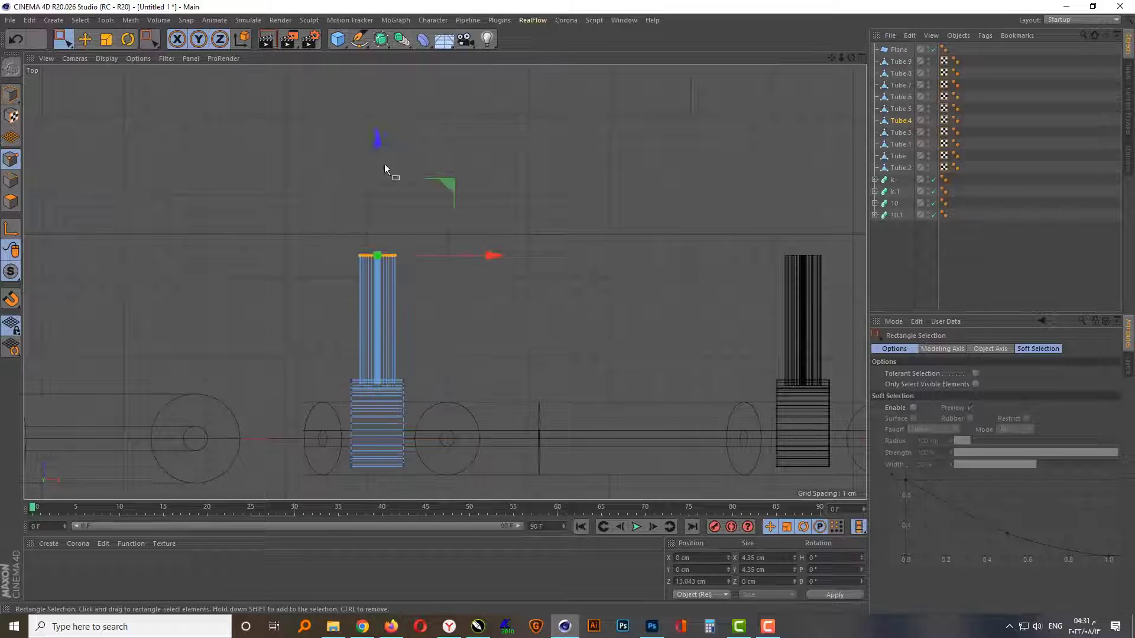
{"action": "left_click_drag", "start_coordinate": [380, 141], "coordinate": [382, 109]}
Step: Lengthen the arms of Tube.5 and Tube.6 to the plane, then box-select Tube.3's arm ends
{"action": "left_click", "coordinate": [898, 109]}
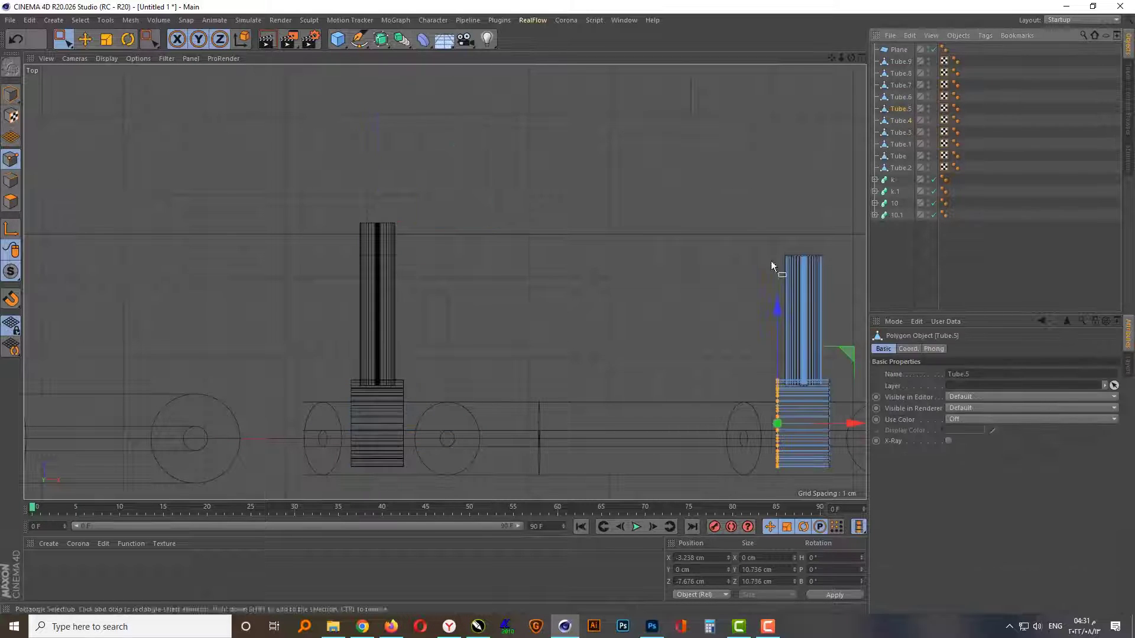
{"action": "left_click_drag", "start_coordinate": [766, 223], "coordinate": [838, 275]}
{"action": "left_click_drag", "start_coordinate": [805, 135], "coordinate": [806, 107]}
{"action": "left_click", "coordinate": [900, 96]}
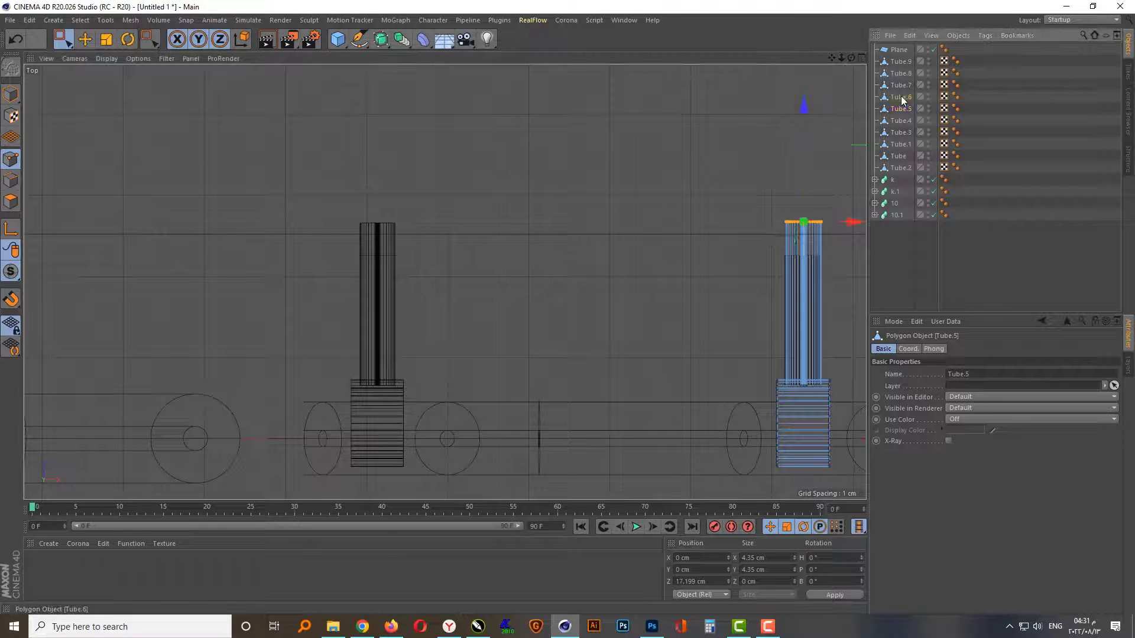
{"action": "left_click_drag", "start_coordinate": [771, 243], "coordinate": [817, 250]}
{"action": "left_click_drag", "start_coordinate": [803, 131], "coordinate": [810, 112]}
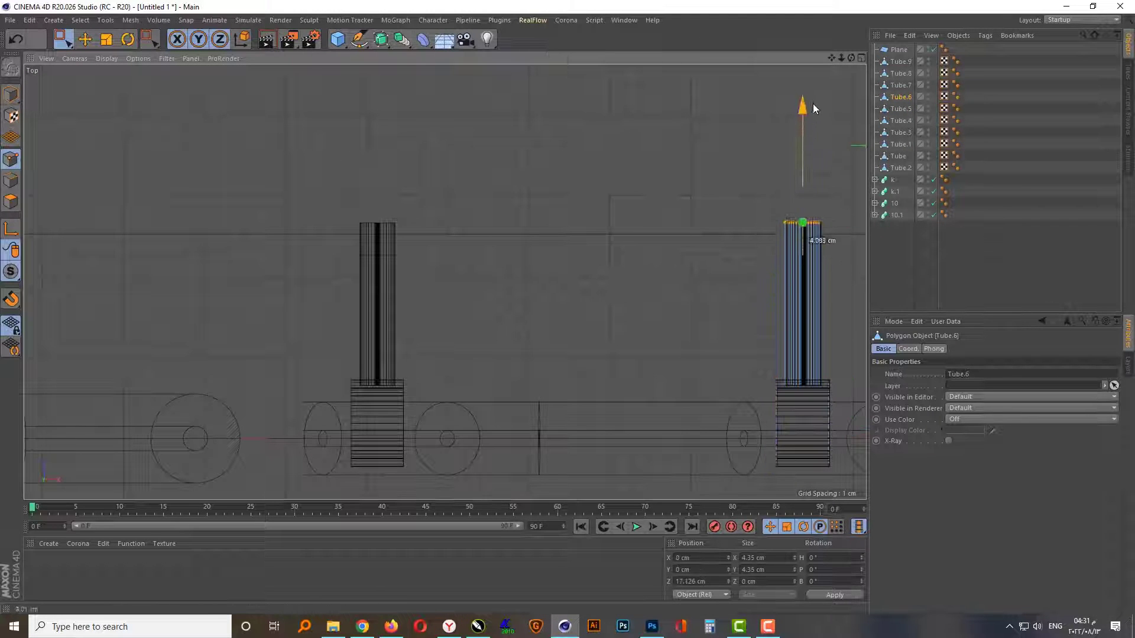
{"action": "left_click", "coordinate": [899, 85]}
{"action": "left_click", "coordinate": [893, 121]}
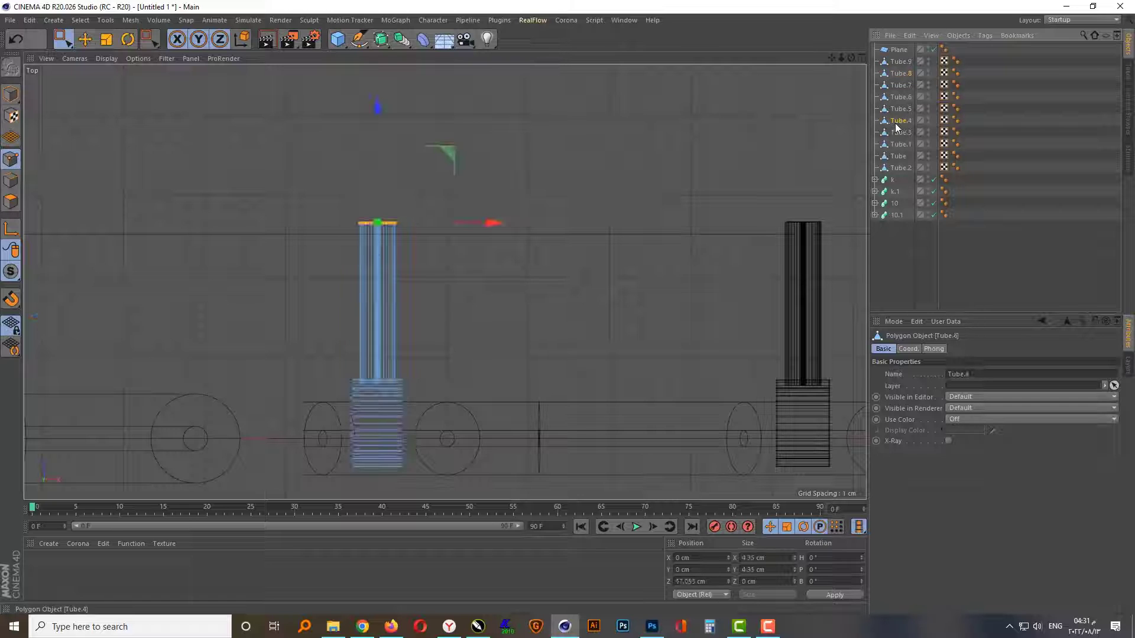
{"action": "left_click_drag", "start_coordinate": [343, 243], "coordinate": [432, 279]}
Step: Lengthen Tube.3's arm back to the plane, then return to live selection and whole-object editing
{"action": "left_click_drag", "start_coordinate": [379, 137], "coordinate": [386, 105]}
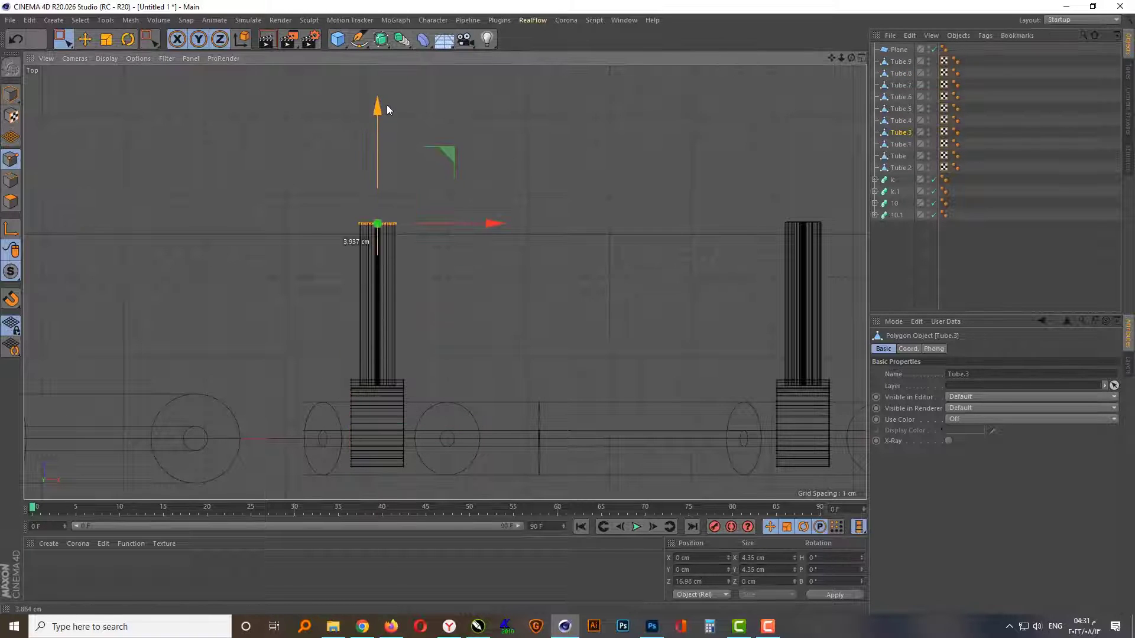
{"action": "scroll", "coordinate": [619, 183], "scroll_direction": "down", "scroll_amount": 2}
{"action": "key", "text": "F1"}
{"action": "left_click", "coordinate": [64, 39]}
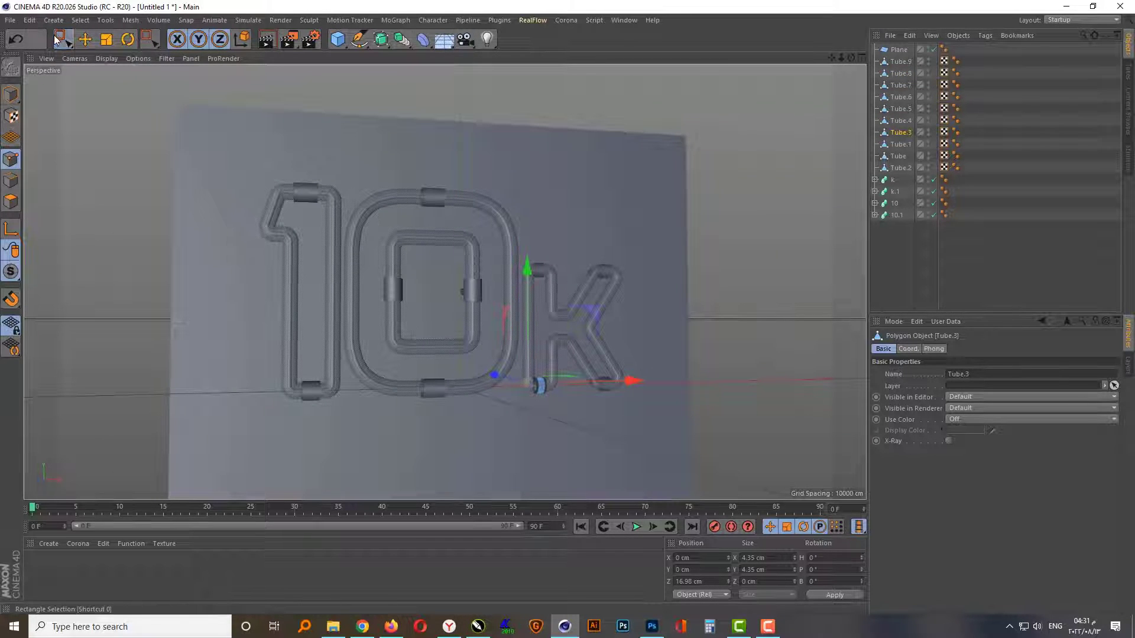
{"action": "left_click", "coordinate": [10, 94]}
Step: Widen the backing Plane and merge all the clamp tubes into one object
{"action": "left_click", "coordinate": [898, 49]}
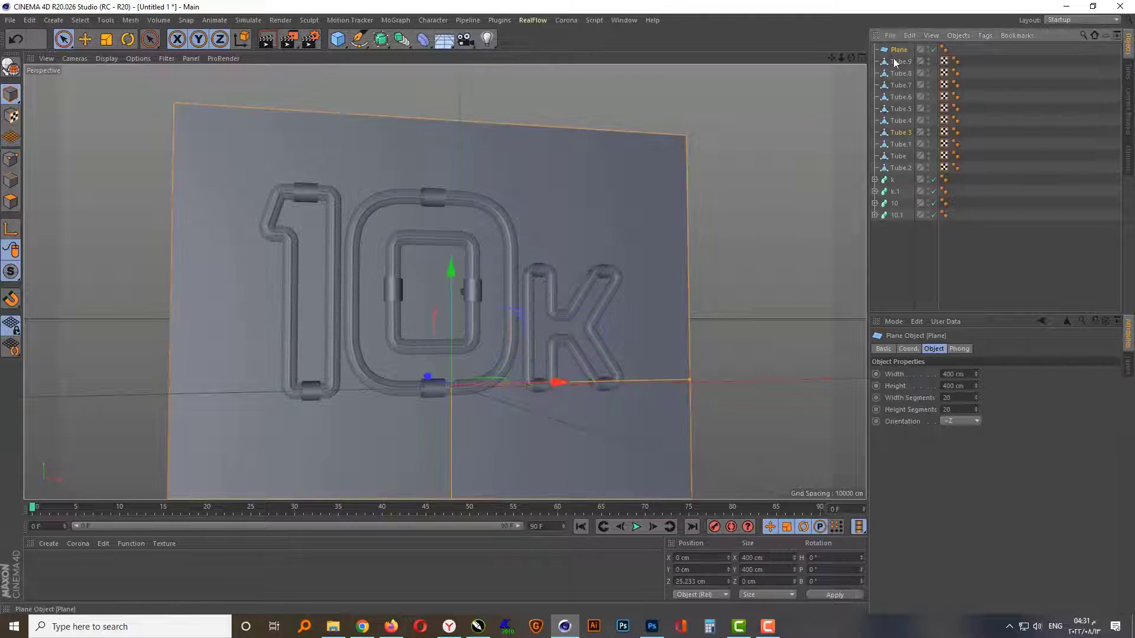
{"action": "left_click_drag", "start_coordinate": [686, 381], "coordinate": [769, 377]}
{"action": "left_click", "coordinate": [896, 67]}
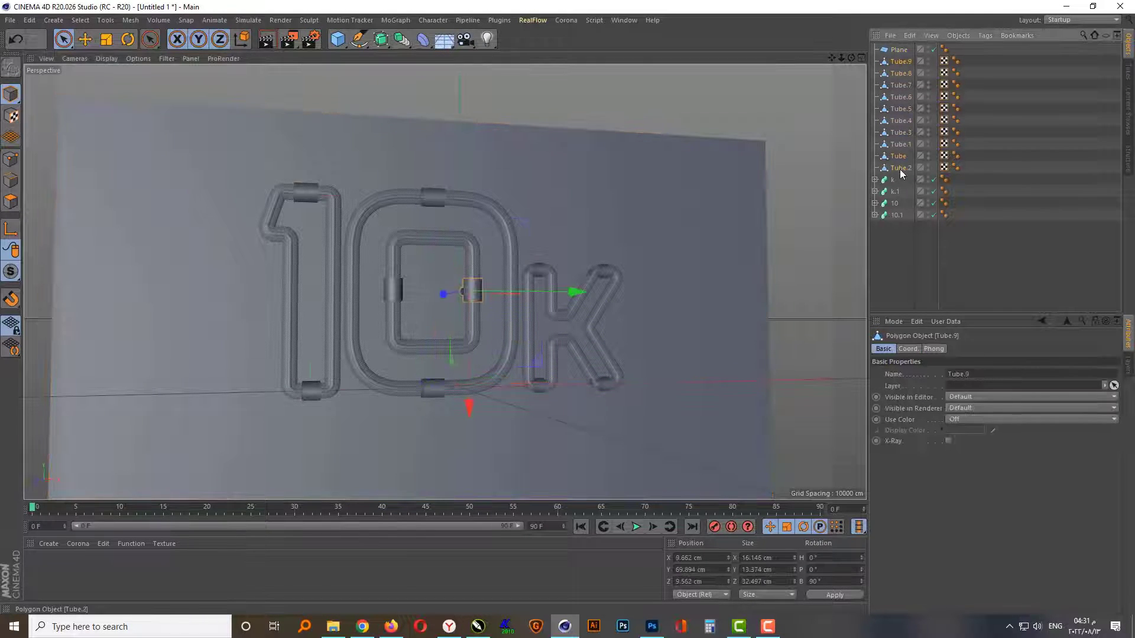
{"action": "left_click", "coordinate": [900, 169], "text": "shift"}
{"action": "right_click", "coordinate": [899, 65]}
{"action": "left_click", "coordinate": [936, 390]}
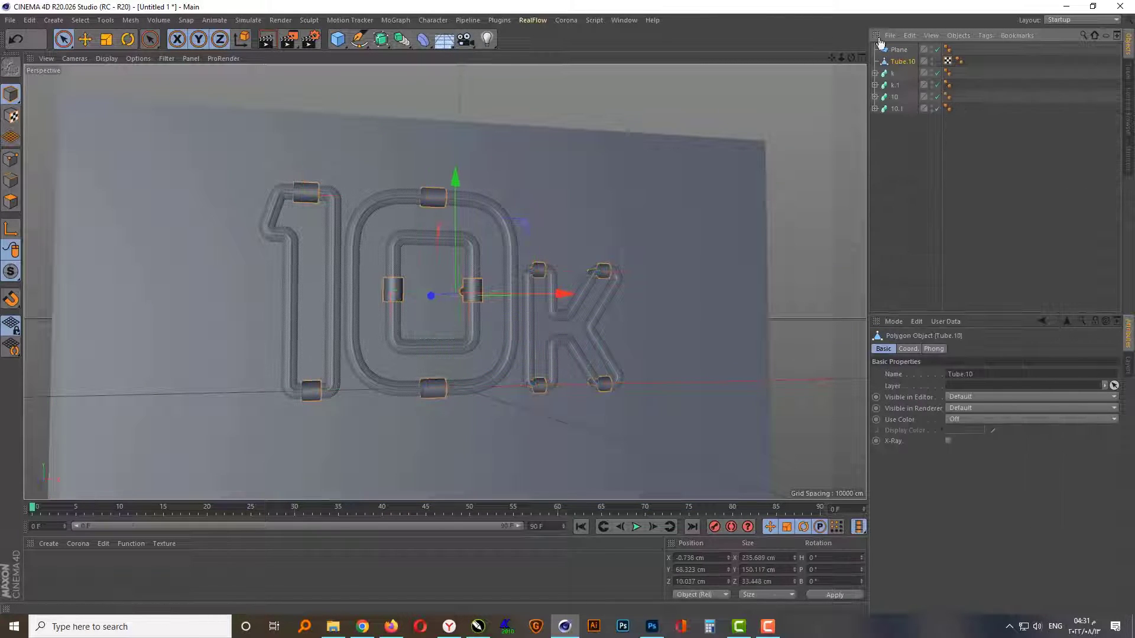
Step: Enlarge the backing plane much wider and taller, raising it behind the letters
{"action": "left_click_drag", "start_coordinate": [771, 382], "coordinate": [806, 379]}
{"action": "left_click_drag", "start_coordinate": [455, 284], "coordinate": [462, 168]}
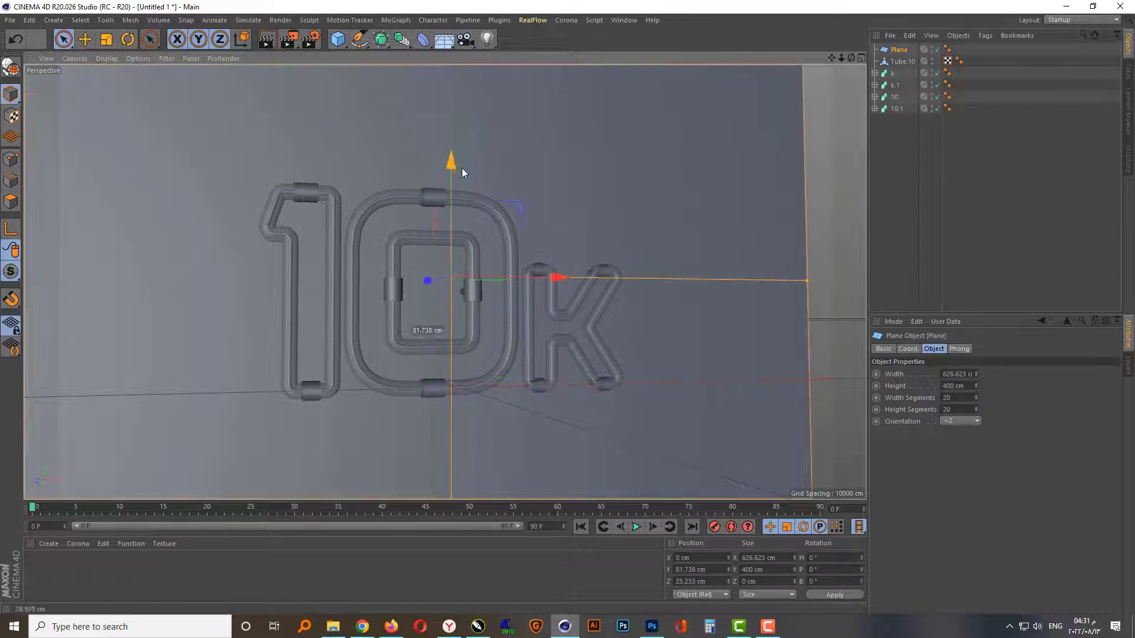
{"action": "key", "text": "F5"}
{"action": "scroll", "coordinate": [615, 358], "scroll_direction": "down", "scroll_amount": 5}
{"action": "left_click_drag", "start_coordinate": [685, 377], "coordinate": [765, 376]}
{"action": "left_click_drag", "start_coordinate": [630, 412], "coordinate": [642, 484]}
Step: Reframe the perspective view on the 10K letters, deselect the plane, and show the light types
{"action": "middle_click", "coordinate": [260, 260]}
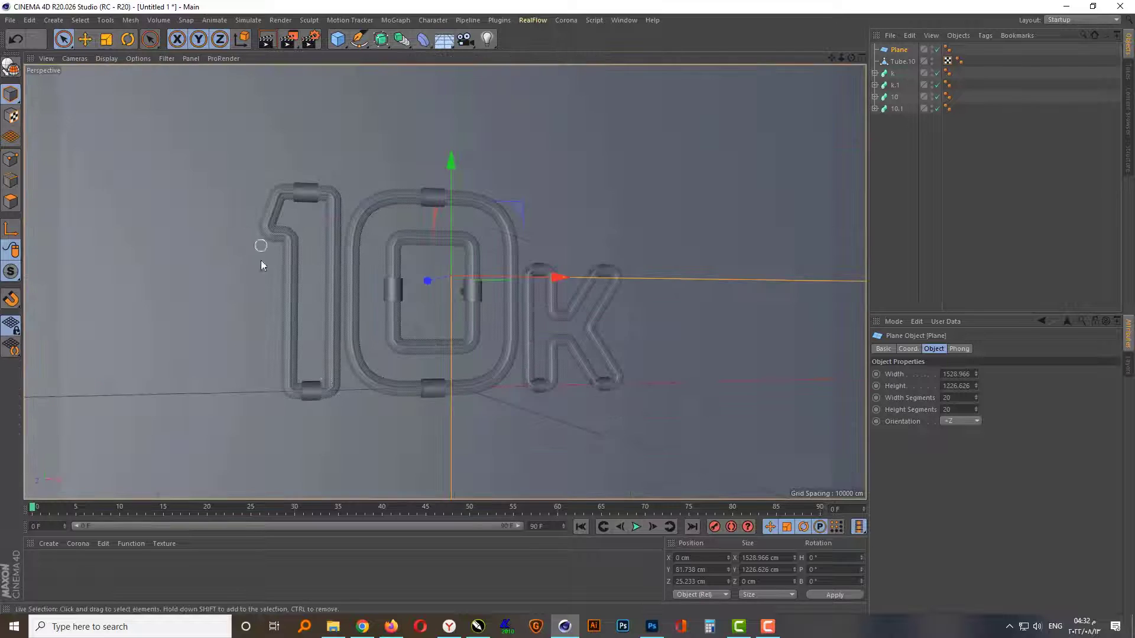
{"action": "scroll", "coordinate": [326, 381], "scroll_direction": "up", "scroll_amount": 2}
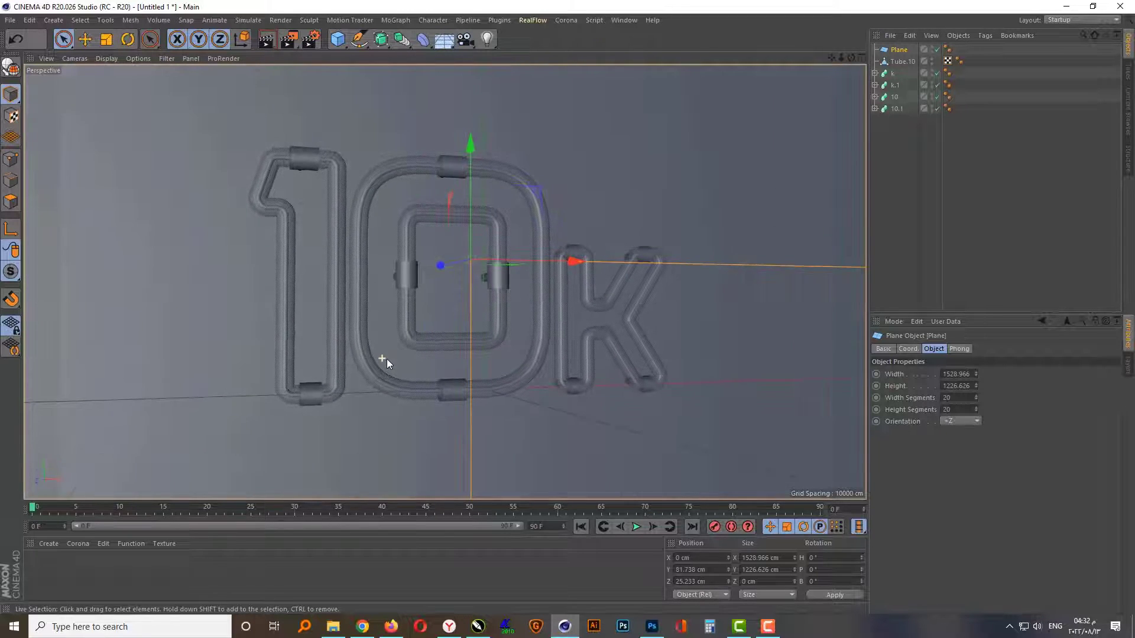
{"action": "left_click_drag", "start_coordinate": [832, 57], "coordinate": [445, 282]}
{"action": "left_click_drag", "start_coordinate": [841, 57], "coordinate": [445, 281]}
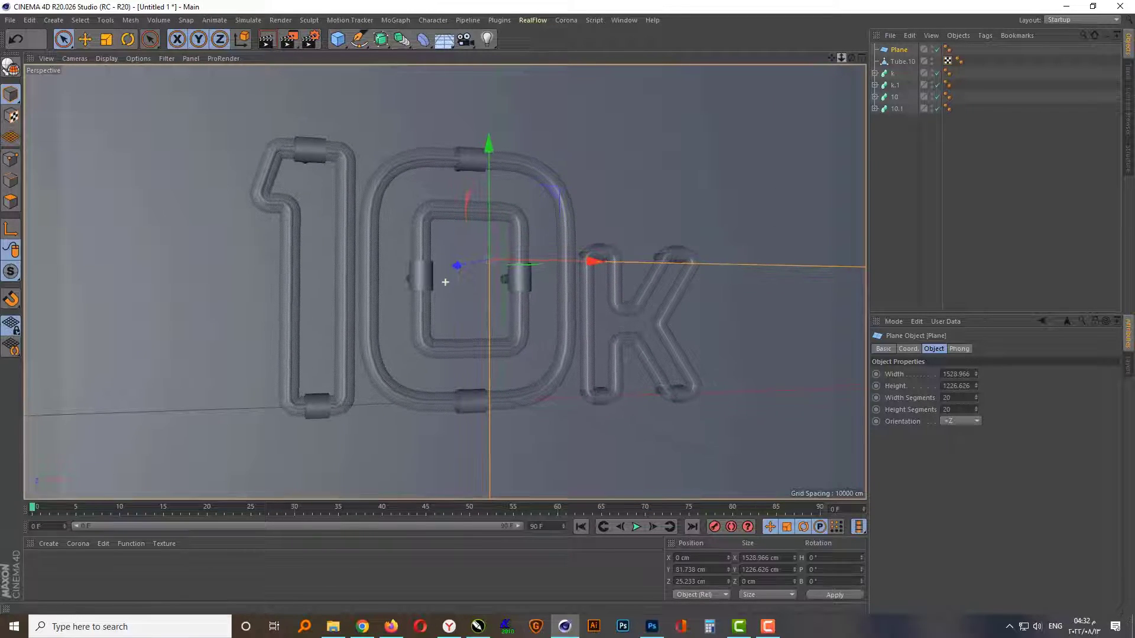
{"action": "left_click_drag", "start_coordinate": [851, 57], "coordinate": [444, 282]}
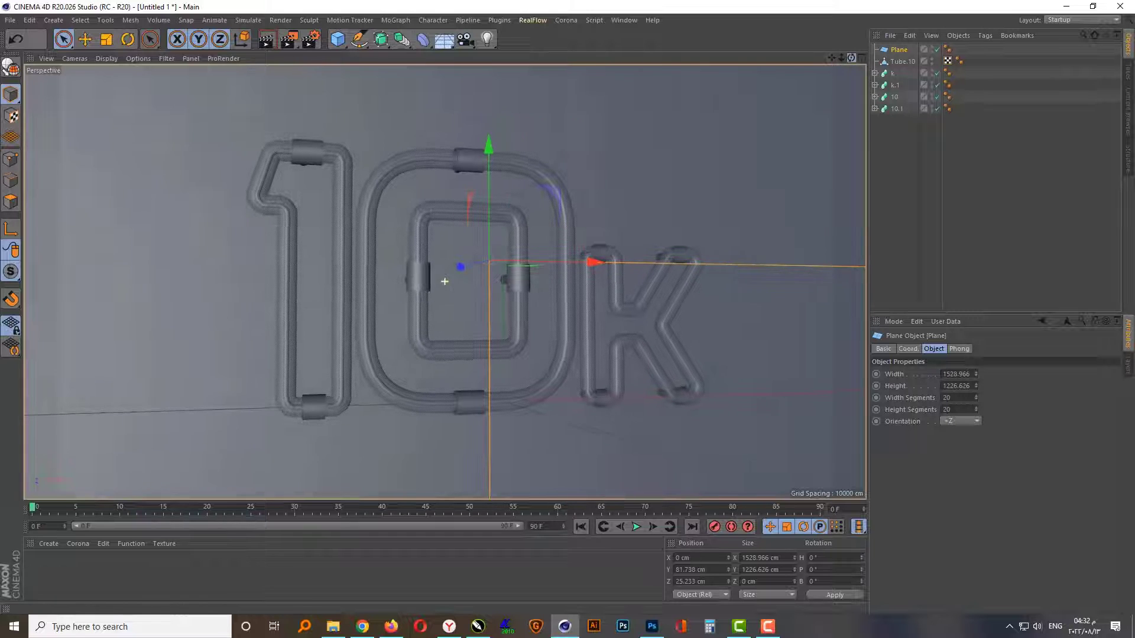
{"action": "left_click_drag", "start_coordinate": [851, 58], "coordinate": [445, 282]}
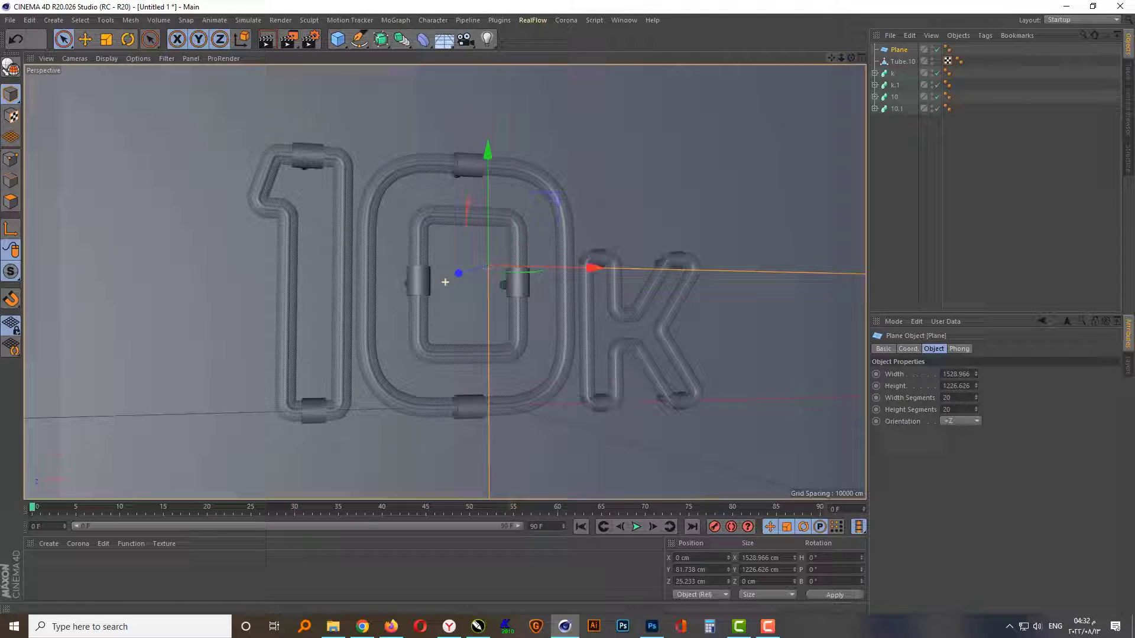
{"action": "left_click", "coordinate": [881, 205]}
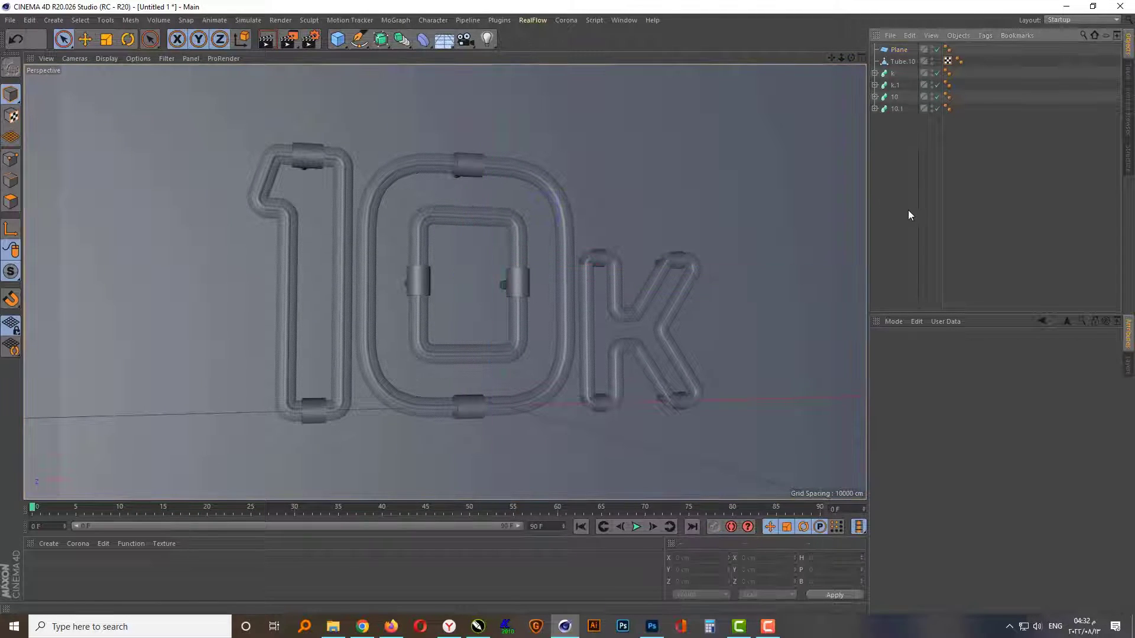
{"action": "left_click", "coordinate": [486, 42]}
Step: Add a light and position it above, left and in front of the letters
{"action": "left_click", "coordinate": [552, 55]}
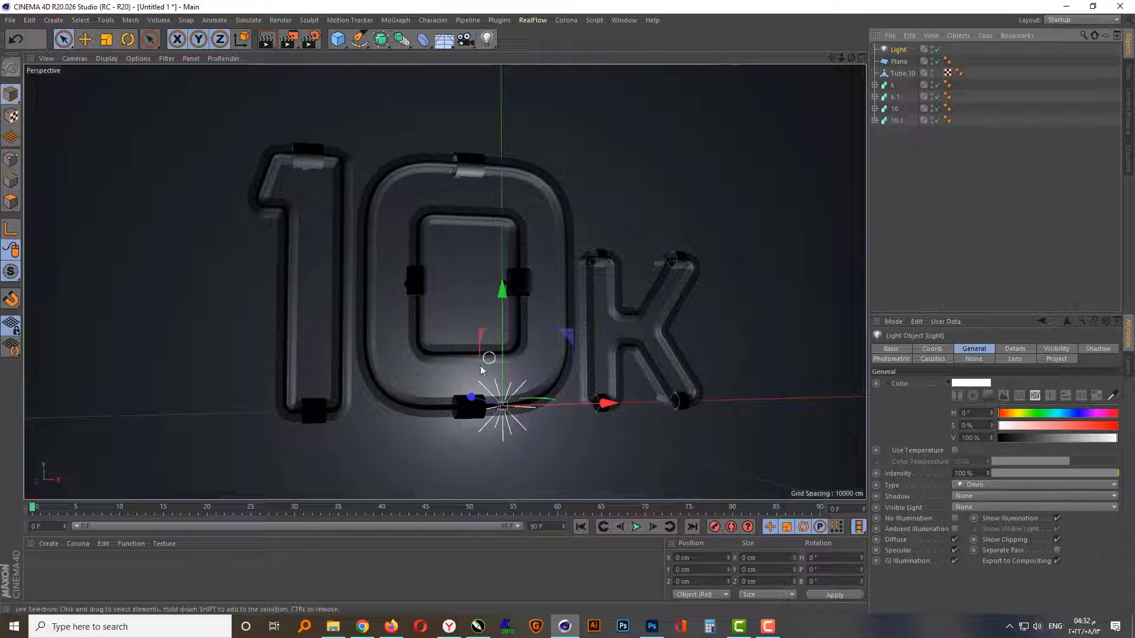
{"action": "left_click_drag", "start_coordinate": [471, 398], "coordinate": [589, 431]}
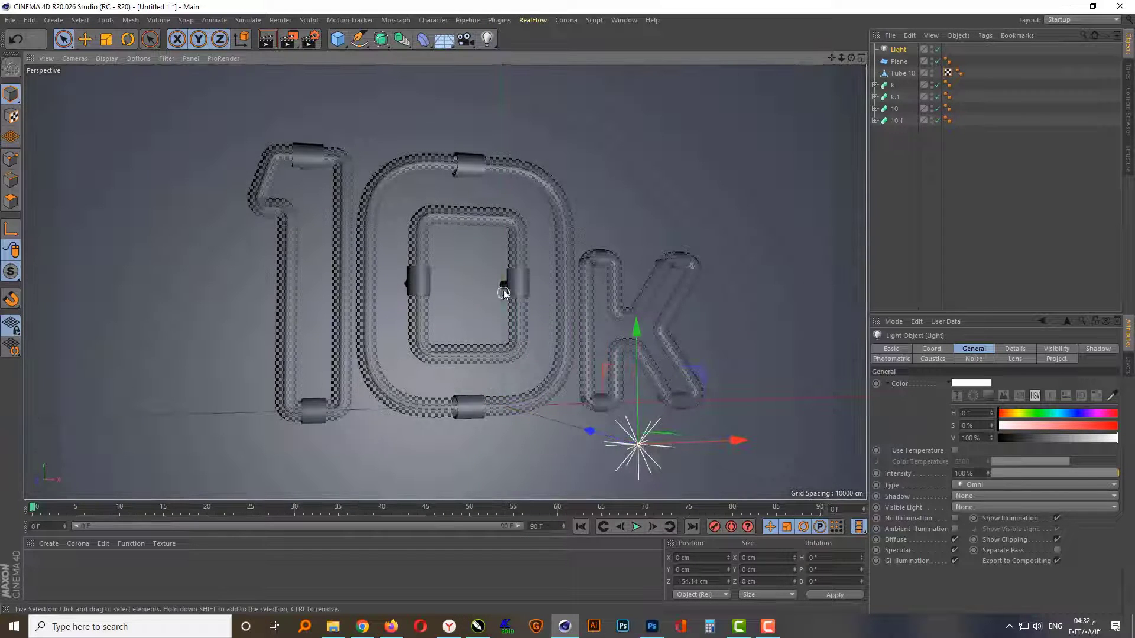
{"action": "middle_click", "coordinate": [503, 294]}
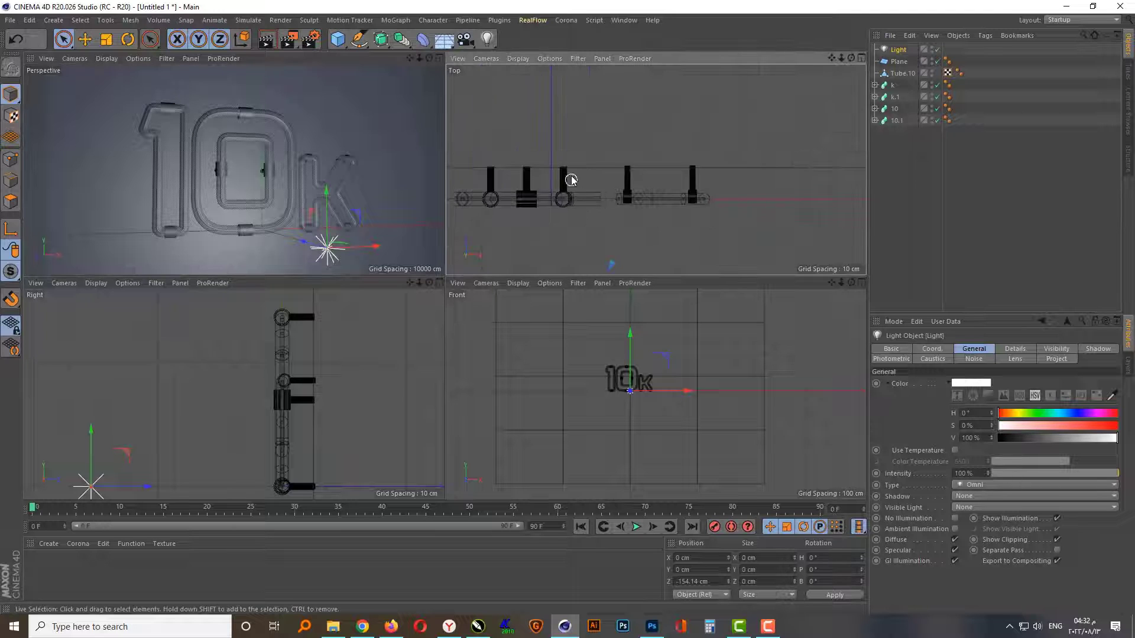
{"action": "scroll", "coordinate": [571, 179], "scroll_direction": "down", "scroll_amount": 3}
{"action": "scroll", "coordinate": [602, 171], "scroll_direction": "down", "scroll_amount": 2}
{"action": "left_click_drag", "start_coordinate": [594, 186], "coordinate": [594, 217]}
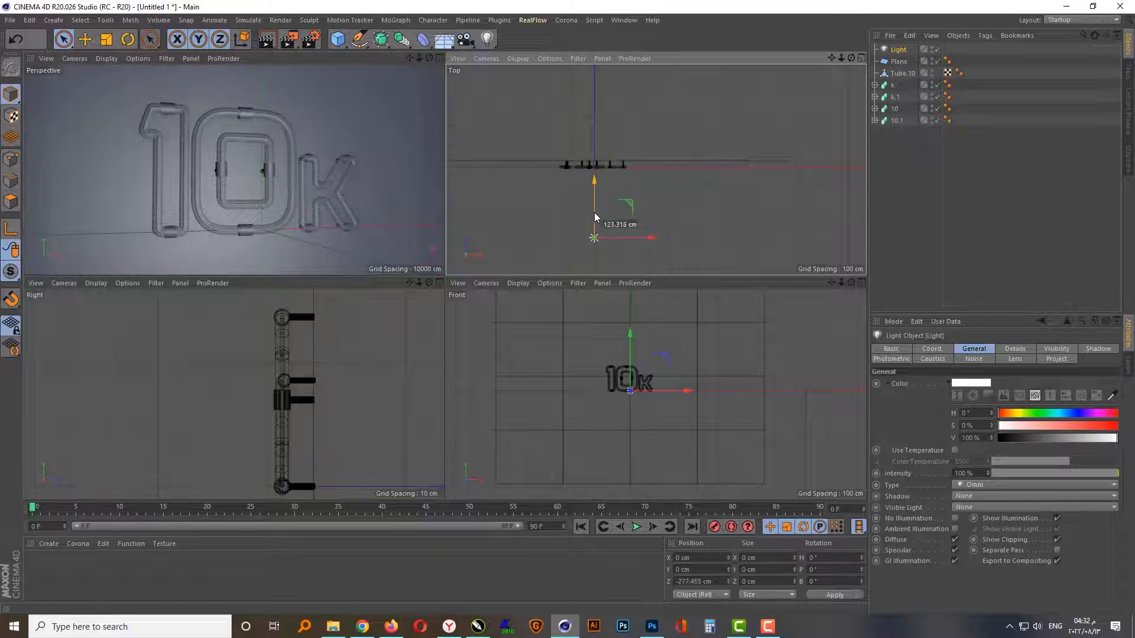
{"action": "scroll", "coordinate": [375, 414], "scroll_direction": "down", "scroll_amount": 5}
{"action": "left_click_drag", "start_coordinate": [275, 366], "coordinate": [274, 324]}
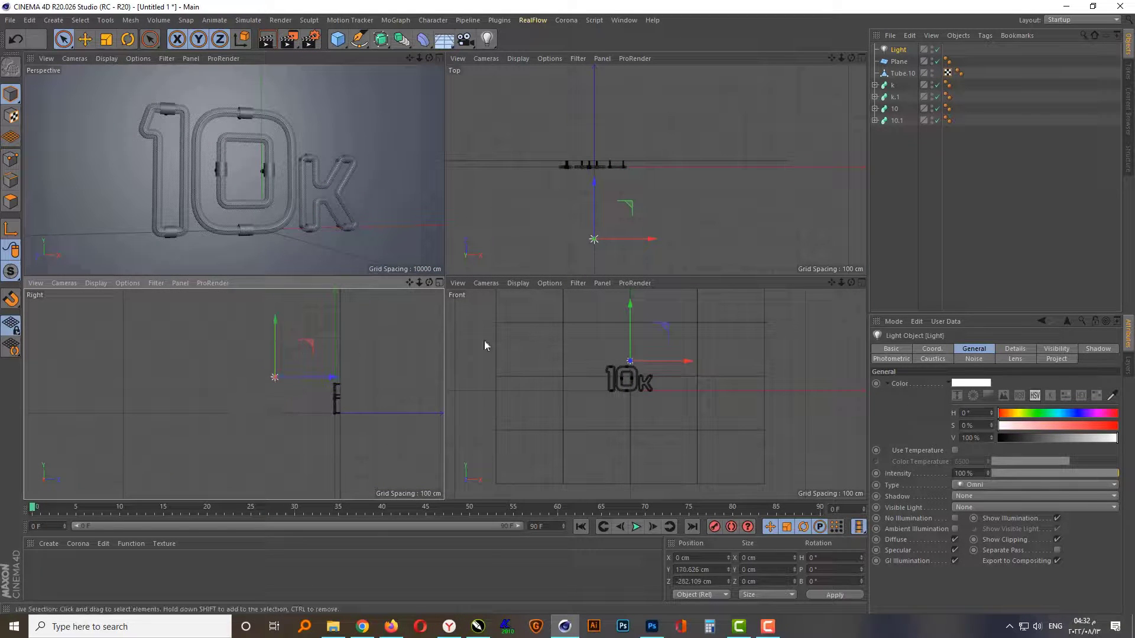
{"action": "left_click_drag", "start_coordinate": [686, 361], "coordinate": [653, 363]}
{"action": "left_click_drag", "start_coordinate": [596, 308], "coordinate": [596, 299]}
{"action": "left_click_drag", "start_coordinate": [540, 184], "coordinate": [546, 237]}
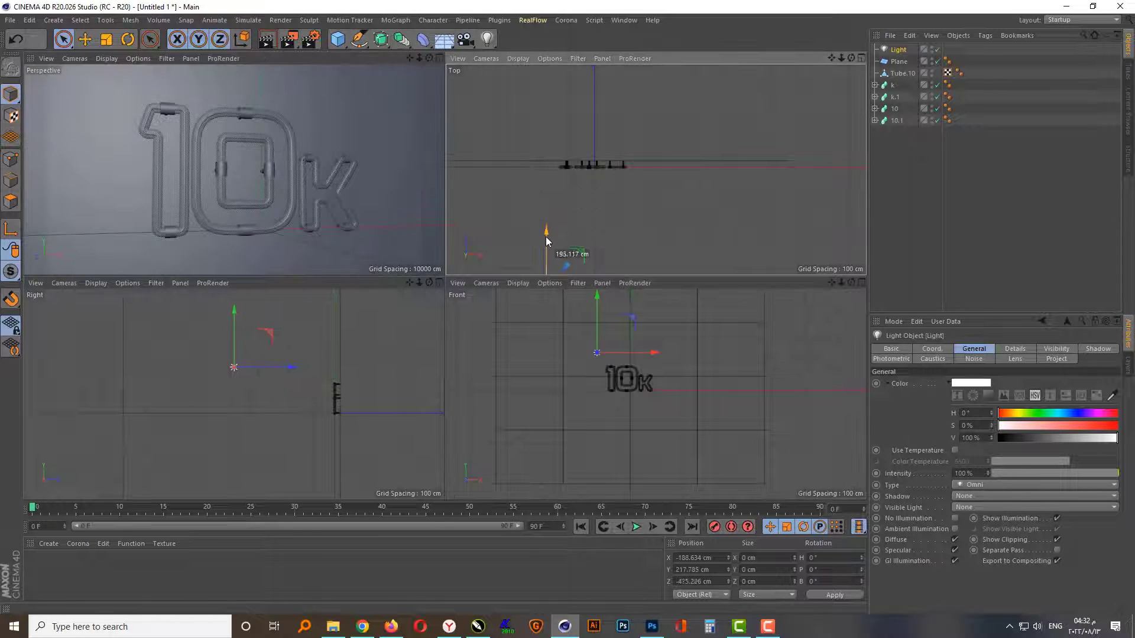
{"action": "left_click_drag", "start_coordinate": [253, 354], "coordinate": [246, 337]}
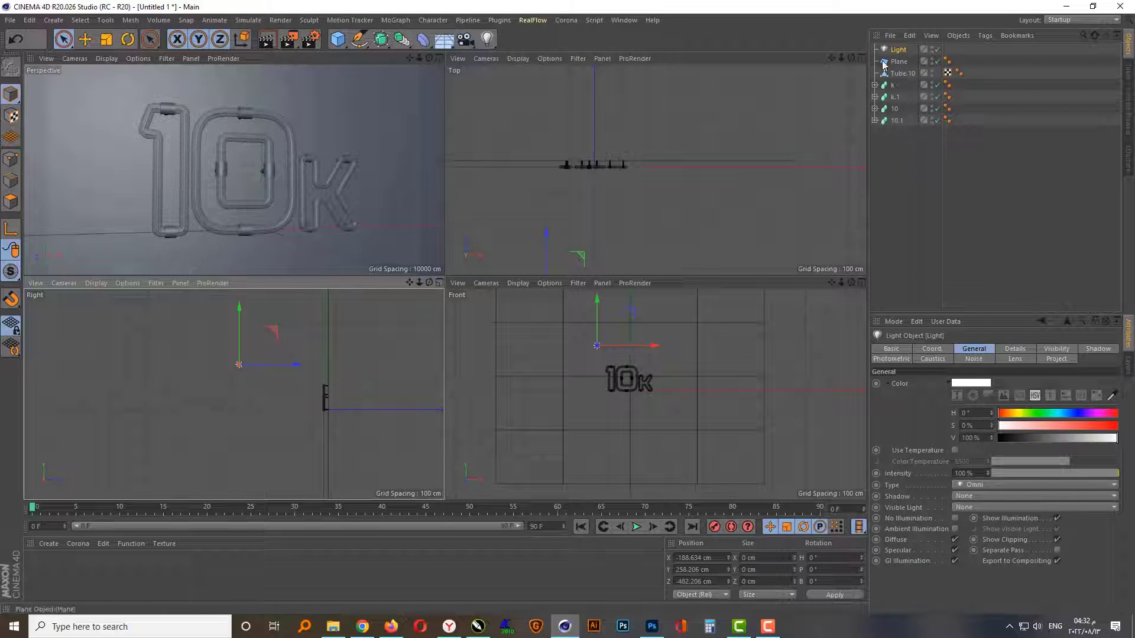
Step: Give the light Area shadows, Inverse Square falloff, and a Sphere area shape
{"action": "left_click", "coordinate": [998, 497]}
{"action": "left_click", "coordinate": [990, 539]}
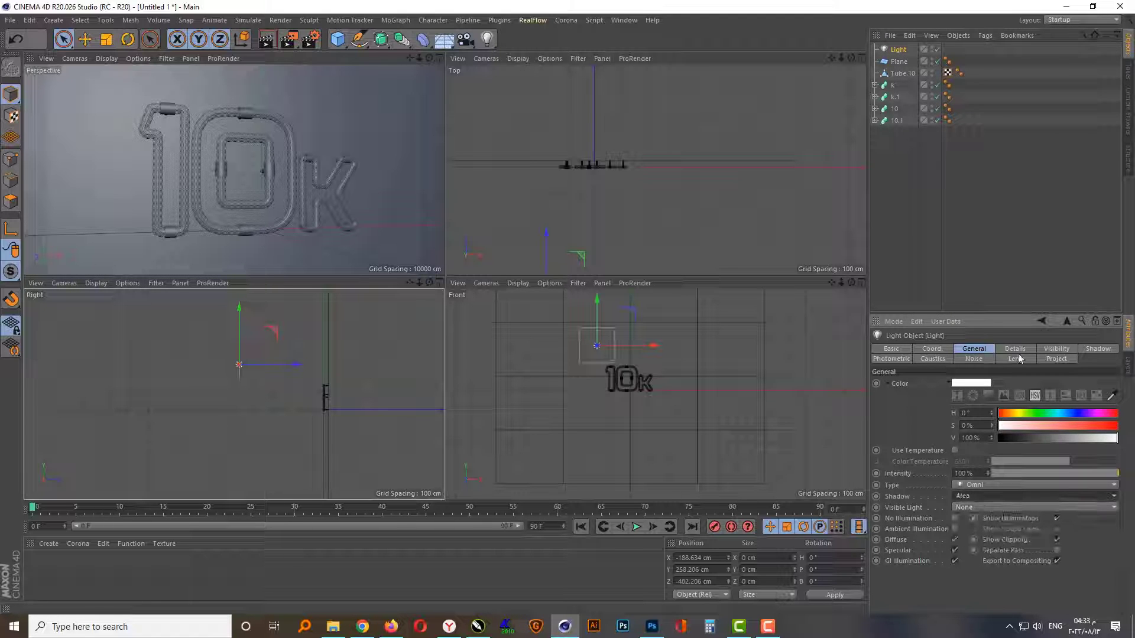
{"action": "left_click", "coordinate": [990, 508]}
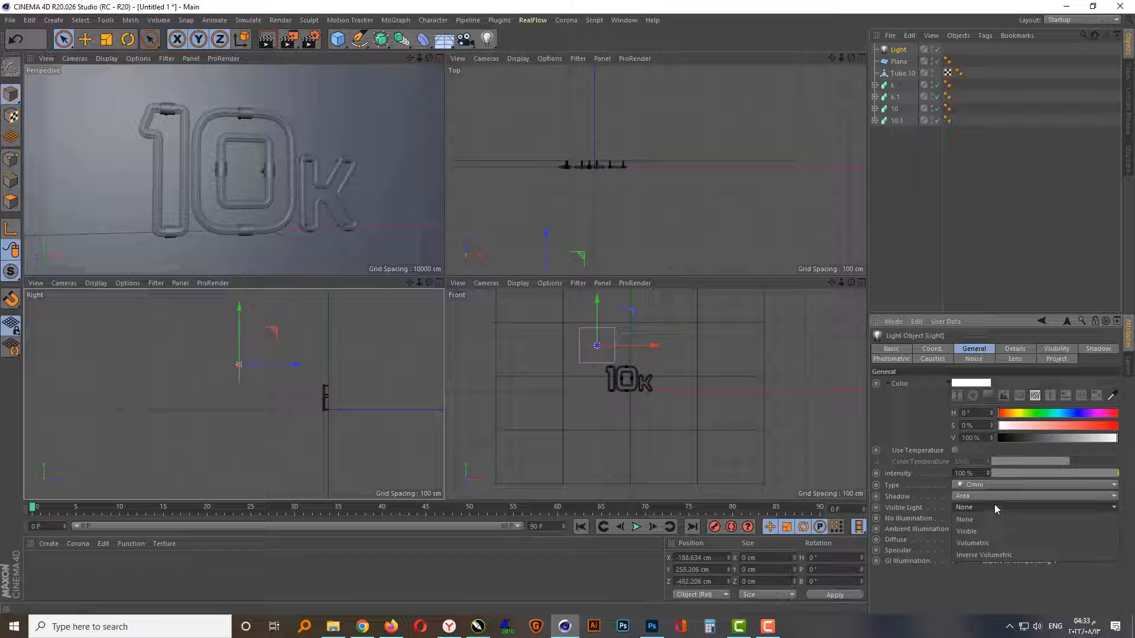
{"action": "left_click", "coordinate": [995, 502]}
{"action": "left_click", "coordinate": [1015, 349]}
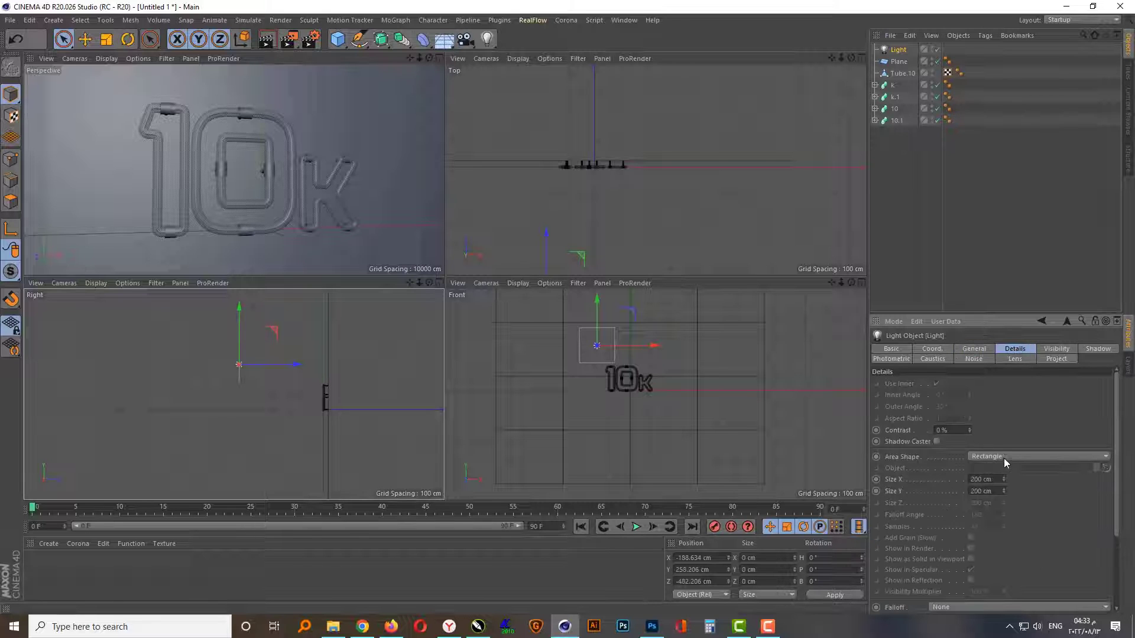
{"action": "scroll", "coordinate": [1005, 461], "scroll_direction": "down", "scroll_amount": 3}
{"action": "left_click", "coordinate": [1013, 501]}
{"action": "left_click", "coordinate": [1013, 524]}
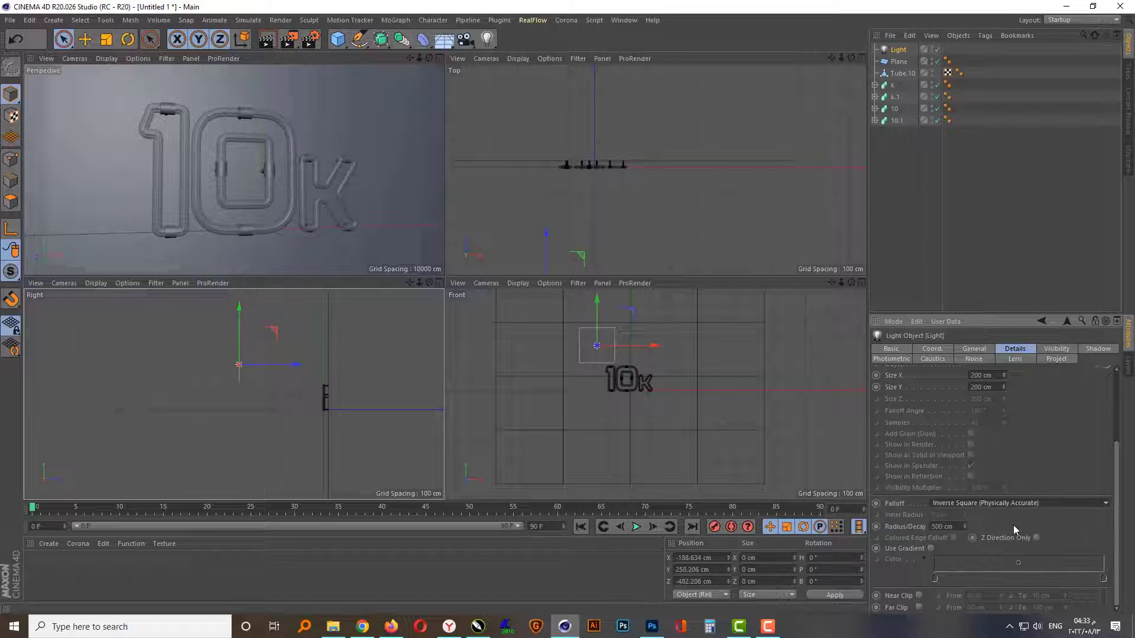
{"action": "scroll", "coordinate": [993, 434], "scroll_direction": "up", "scroll_amount": 3}
{"action": "left_click", "coordinate": [1015, 456]}
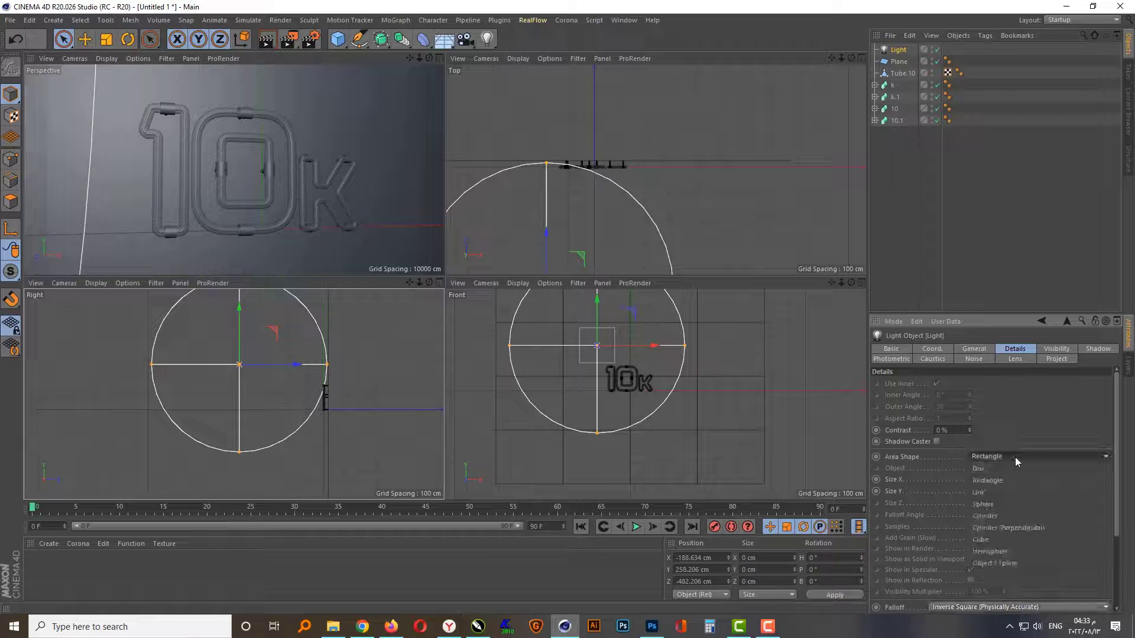
{"action": "left_click", "coordinate": [999, 500]}
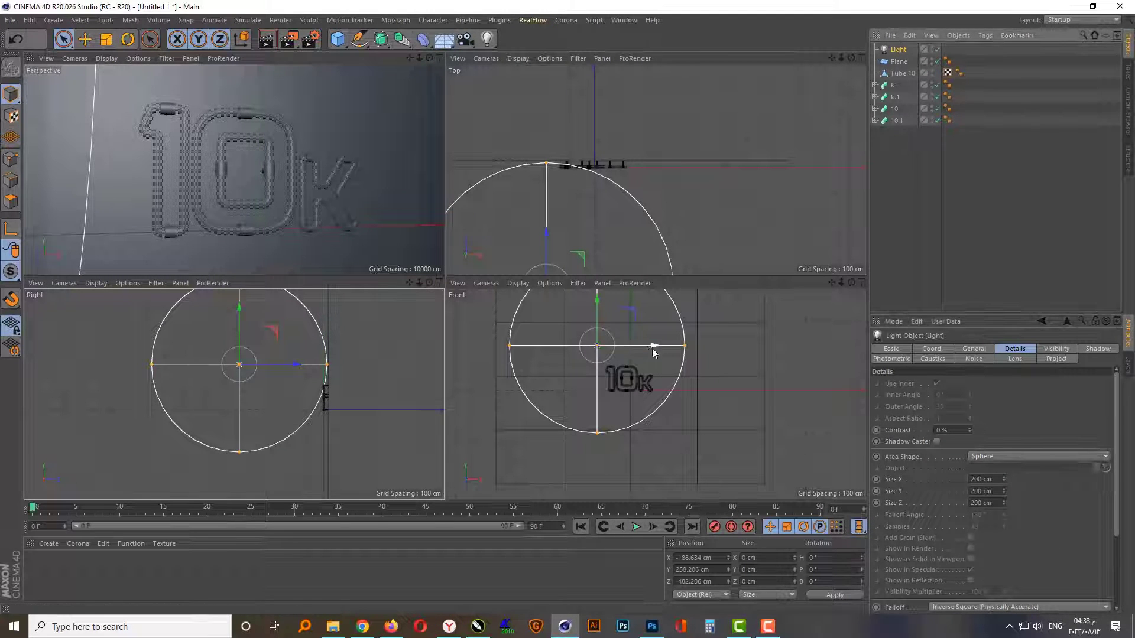
Step: Nudge the light slightly right and forward, then maximize the Perspective view
{"action": "left_click_drag", "start_coordinate": [651, 349], "coordinate": [660, 350]}
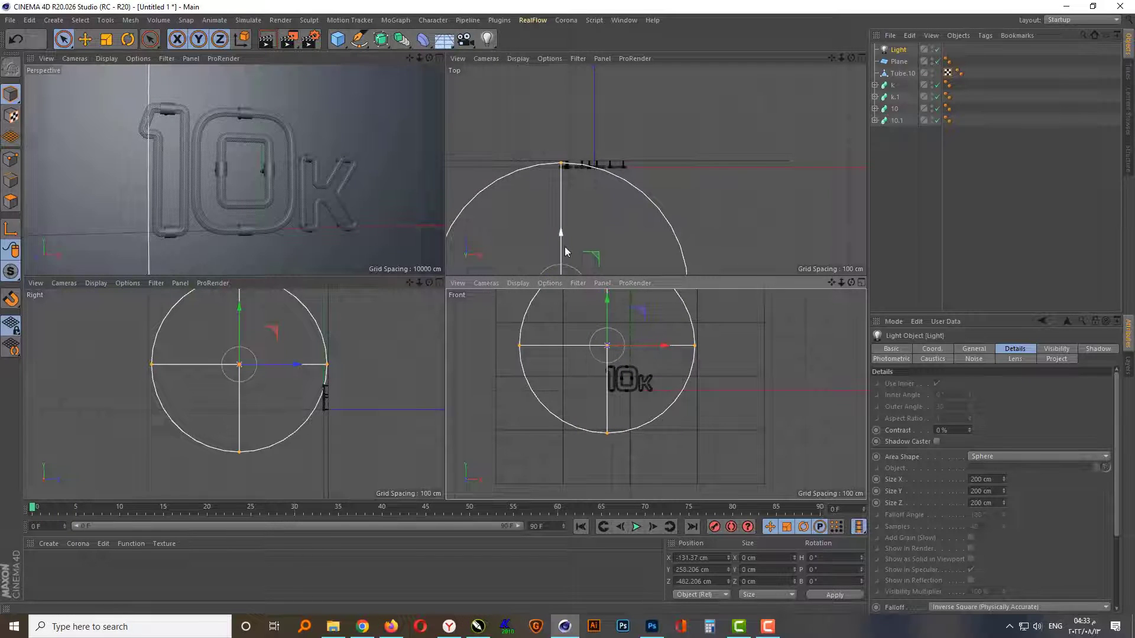
{"action": "left_click_drag", "start_coordinate": [561, 237], "coordinate": [566, 267]}
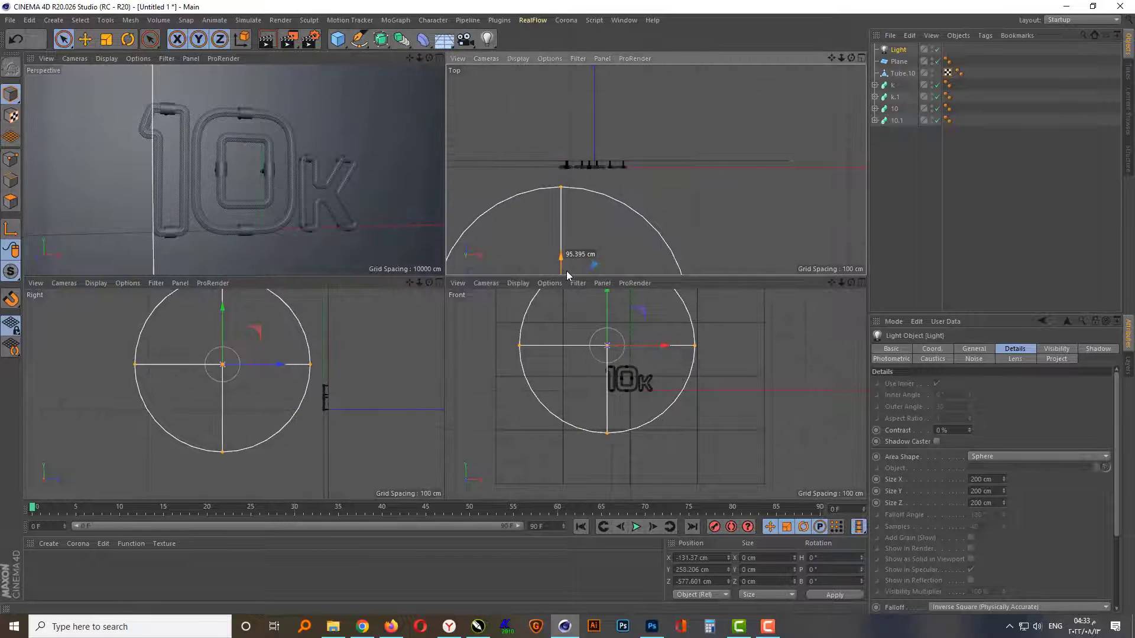
{"action": "middle_click", "coordinate": [329, 236]}
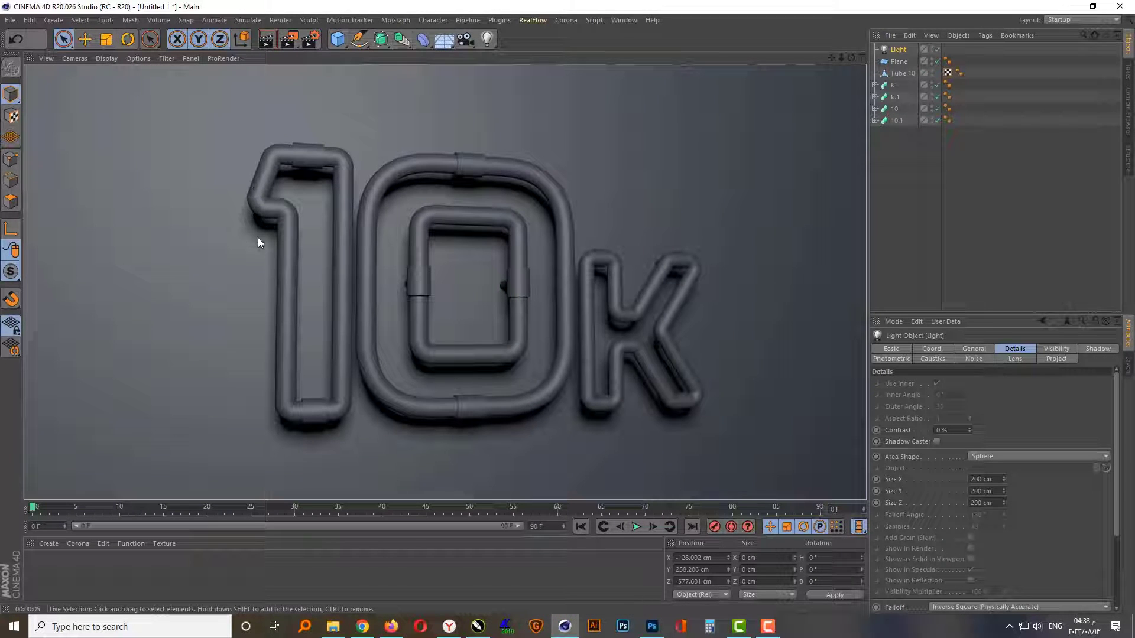
Step: Select the backing Plane and move it farther behind the letters in the Top view
{"action": "left_click", "coordinate": [877, 200]}
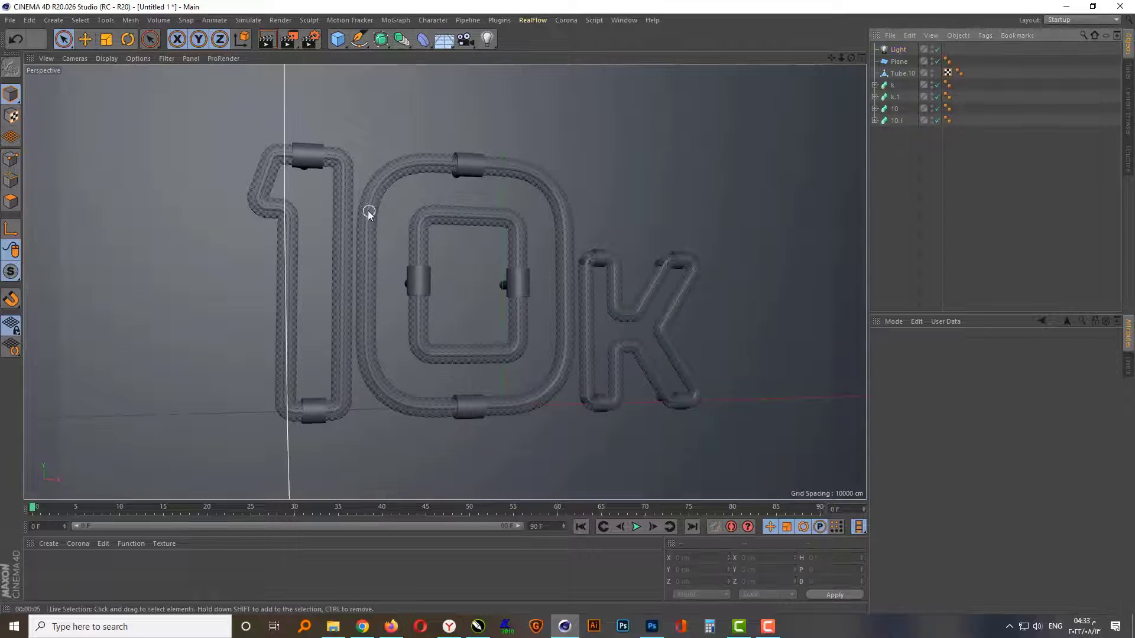
{"action": "left_click", "coordinate": [896, 120]}
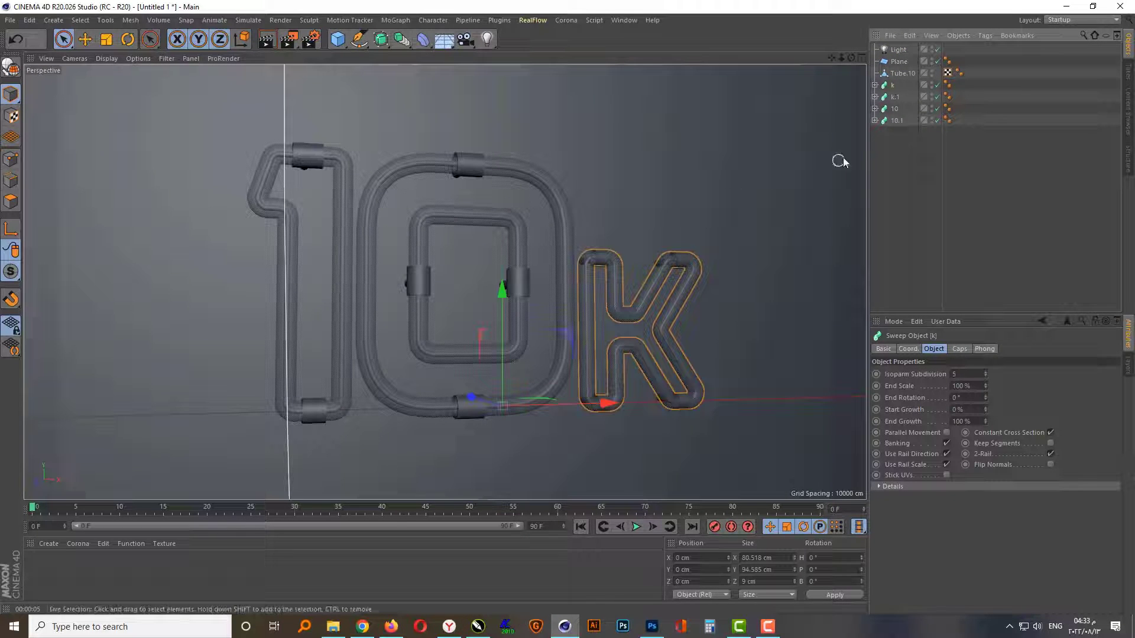
{"action": "left_click", "coordinate": [583, 208]}
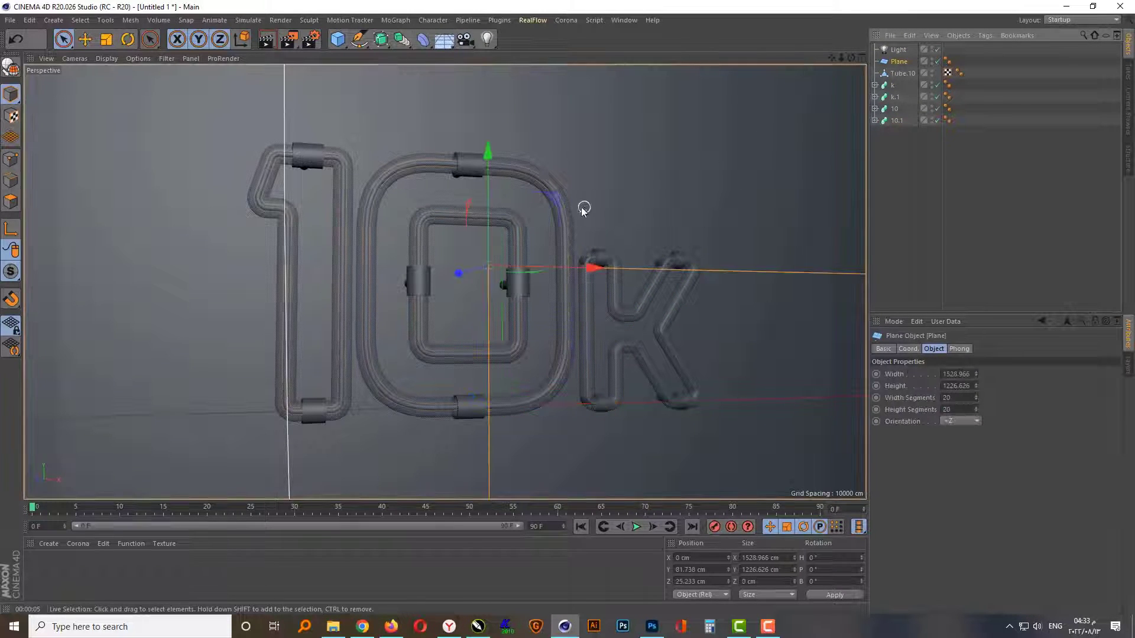
{"action": "middle_click", "coordinate": [584, 208]}
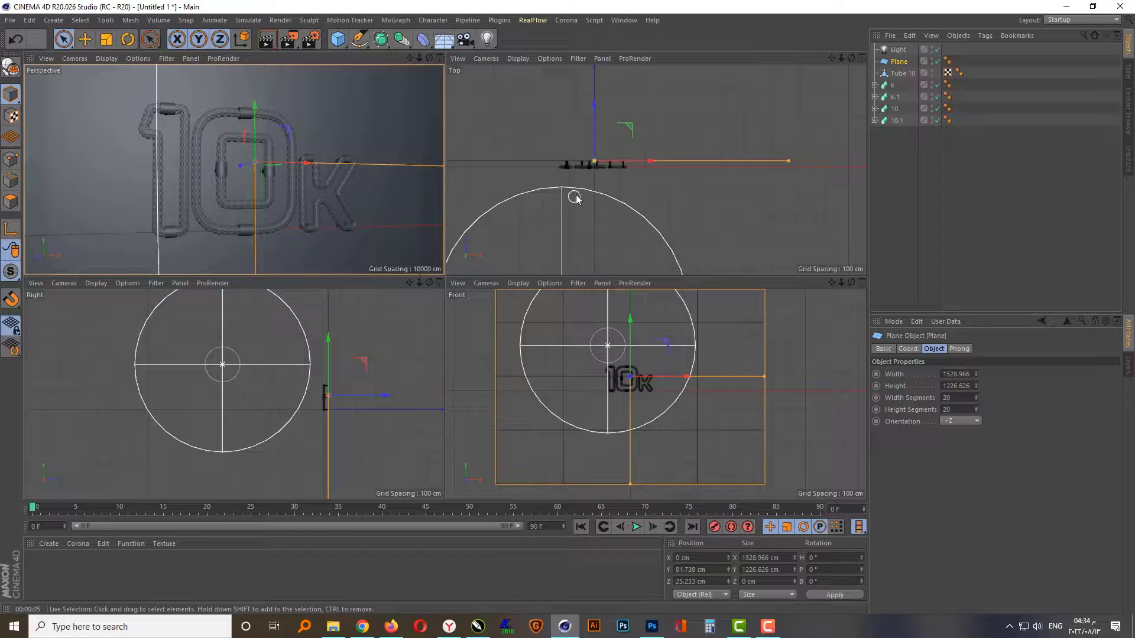
{"action": "scroll", "coordinate": [577, 168], "scroll_direction": "up", "scroll_amount": 3}
{"action": "middle_click", "coordinate": [576, 168]}
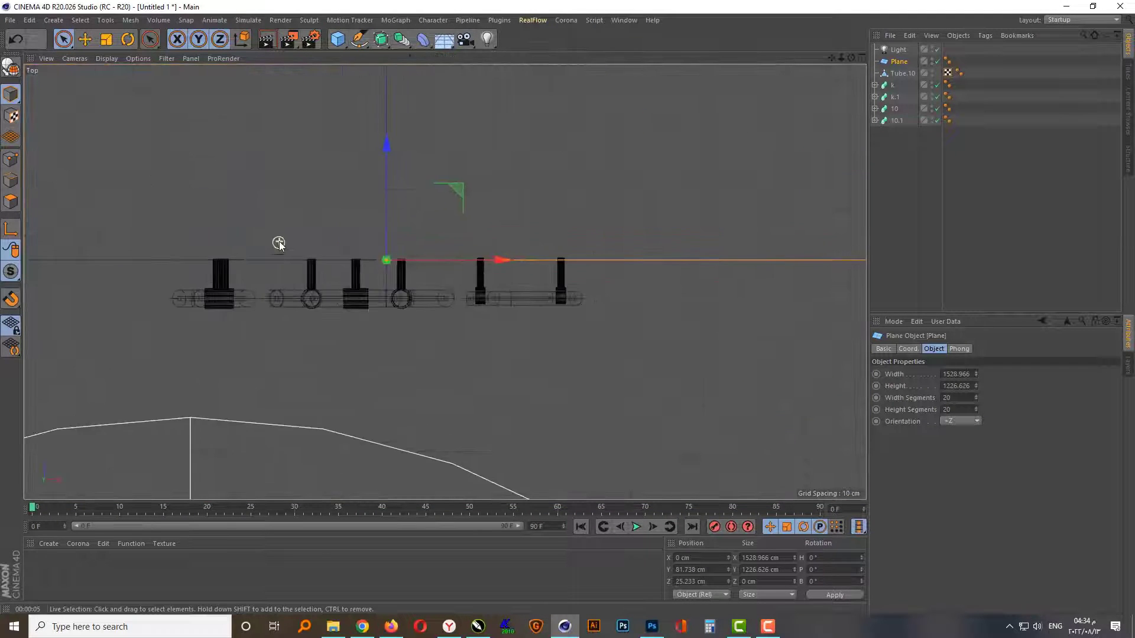
{"action": "scroll", "coordinate": [431, 238], "scroll_direction": "up", "scroll_amount": 3}
{"action": "scroll", "coordinate": [431, 238], "scroll_direction": "up", "scroll_amount": 2}
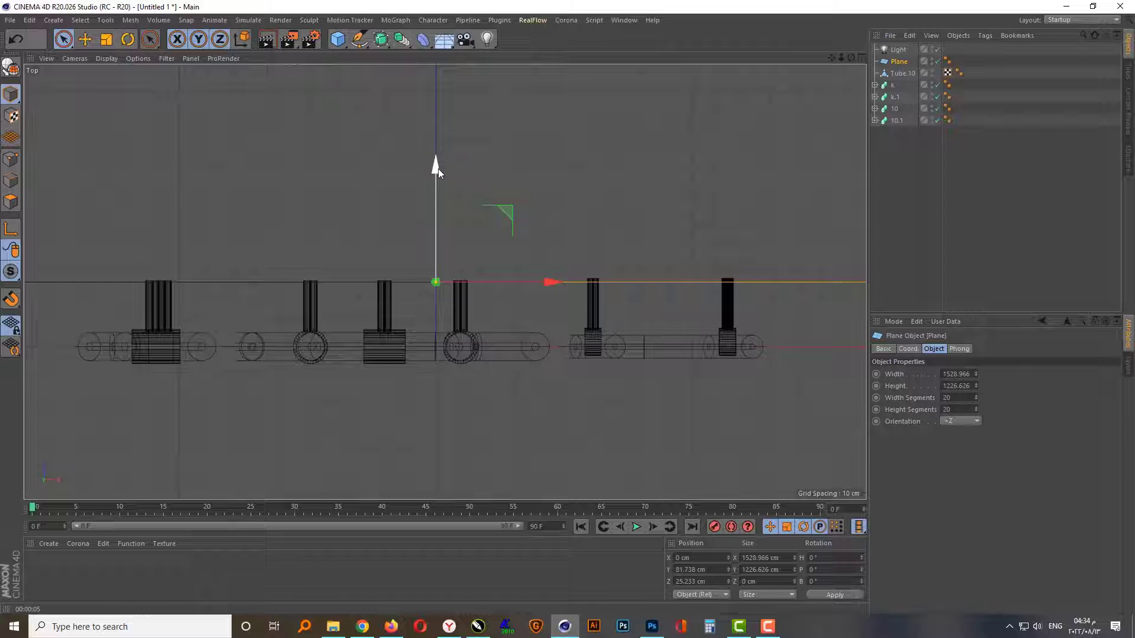
{"action": "left_click_drag", "start_coordinate": [436, 166], "coordinate": [459, 53]}
Step: Box-select Tube.10's clamp arm tip points and stretch them back about 35 cm to the plane
{"action": "left_click", "coordinate": [897, 73]}
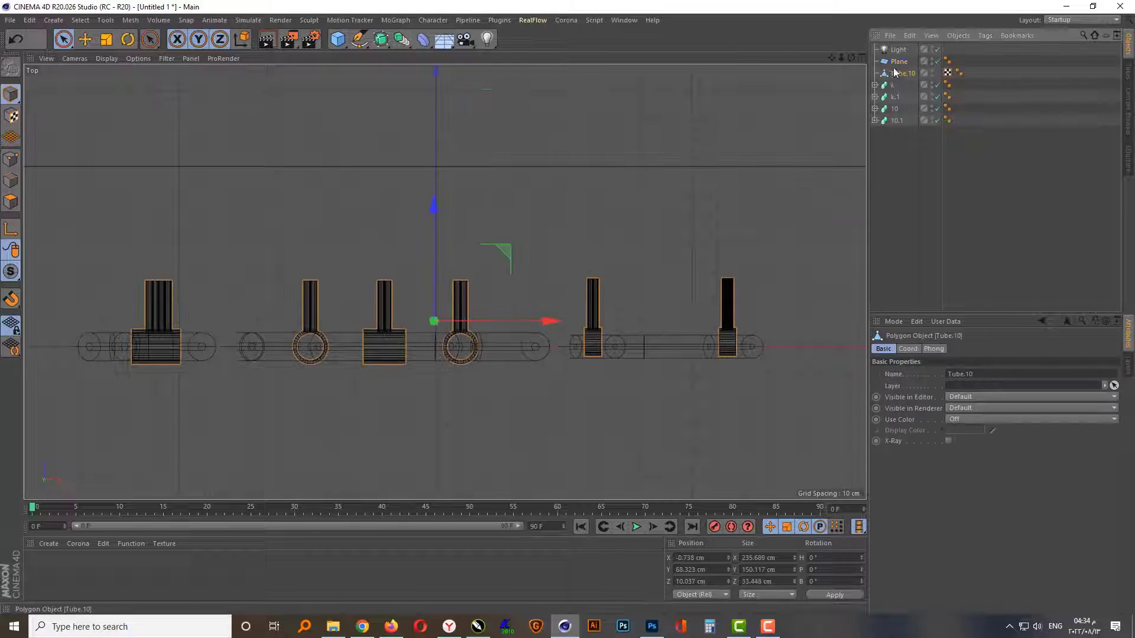
{"action": "left_click", "coordinate": [11, 159]}
{"action": "left_click", "coordinate": [66, 42]}
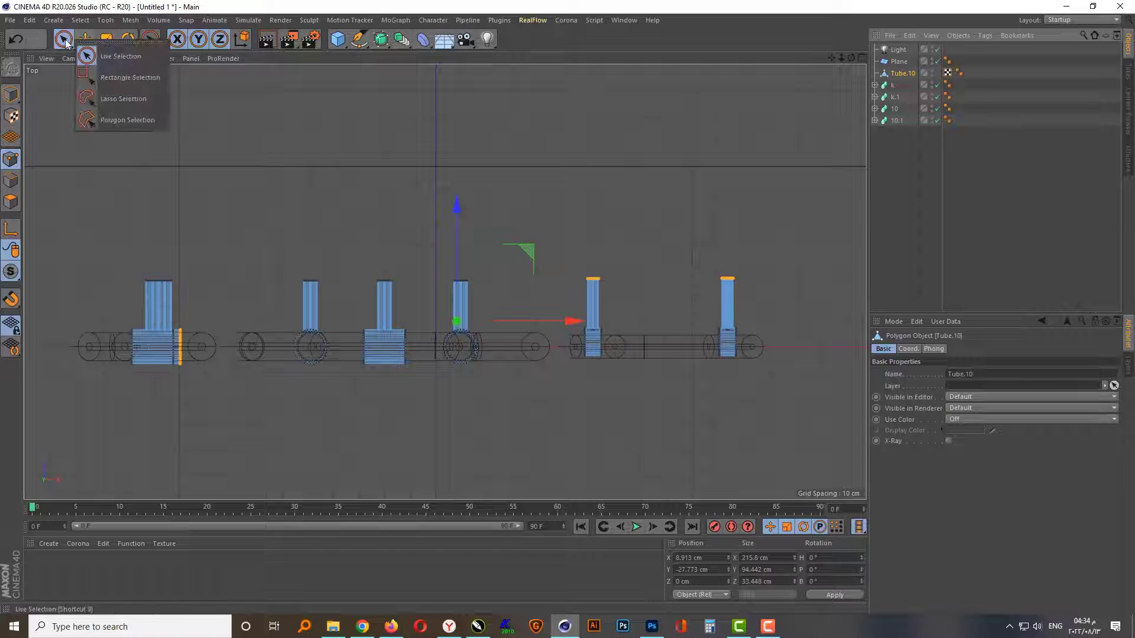
{"action": "left_click", "coordinate": [98, 73]}
{"action": "left_click_drag", "start_coordinate": [101, 221], "coordinate": [791, 296]}
{"action": "left_click_drag", "start_coordinate": [438, 158], "coordinate": [455, 59]}
Step: Maximize the Perspective view and render a viewport preview
{"action": "middle_click", "coordinate": [412, 267]}
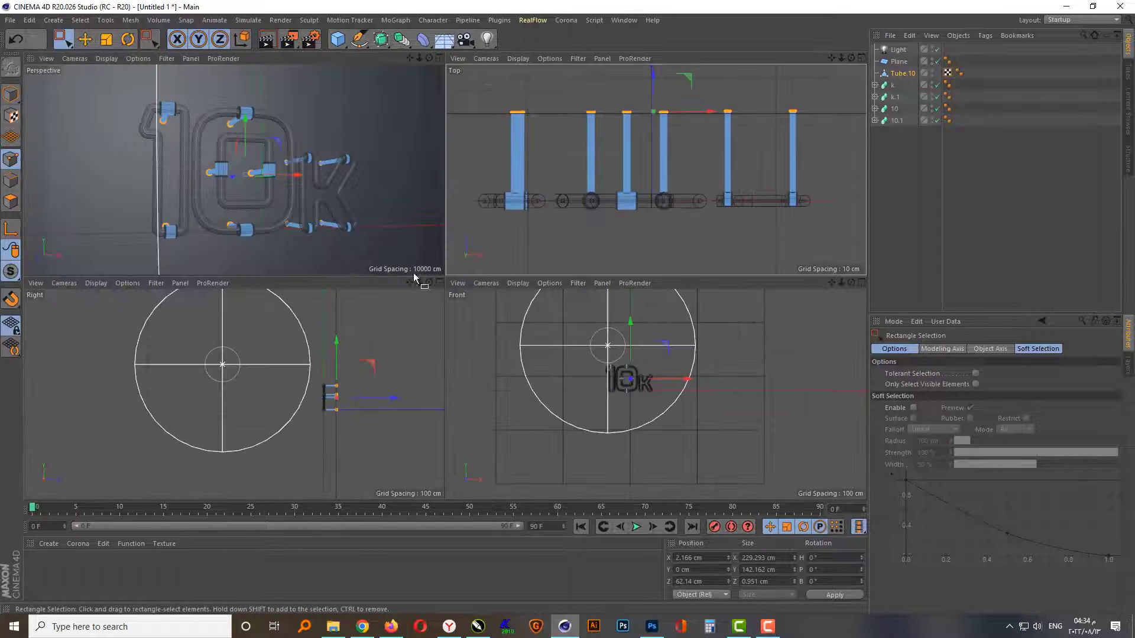
{"action": "middle_click", "coordinate": [336, 262]}
{"action": "left_click", "coordinate": [266, 41]}
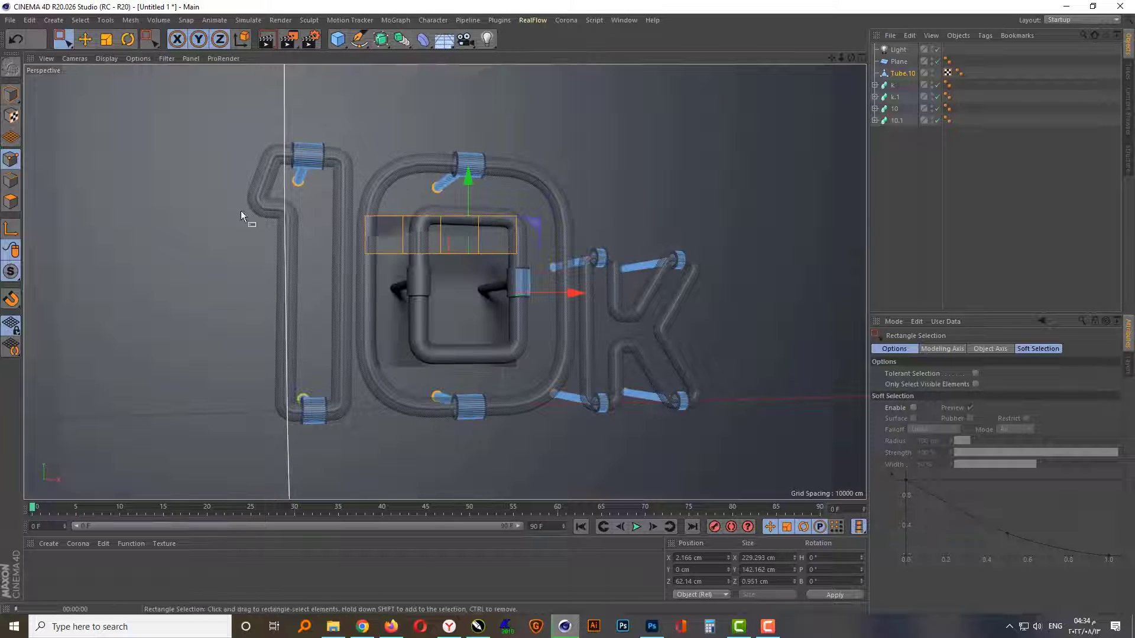
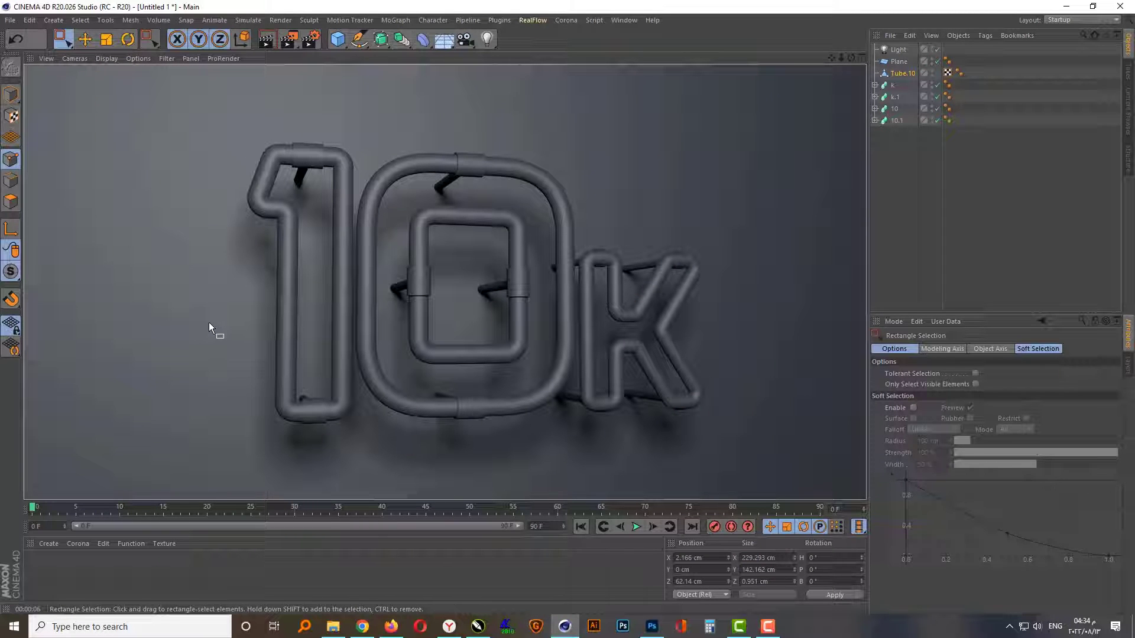
Step: Push the backdrop plane back along Z in the Top view and preview-render the perspective
{"action": "left_click", "coordinate": [327, 317]}
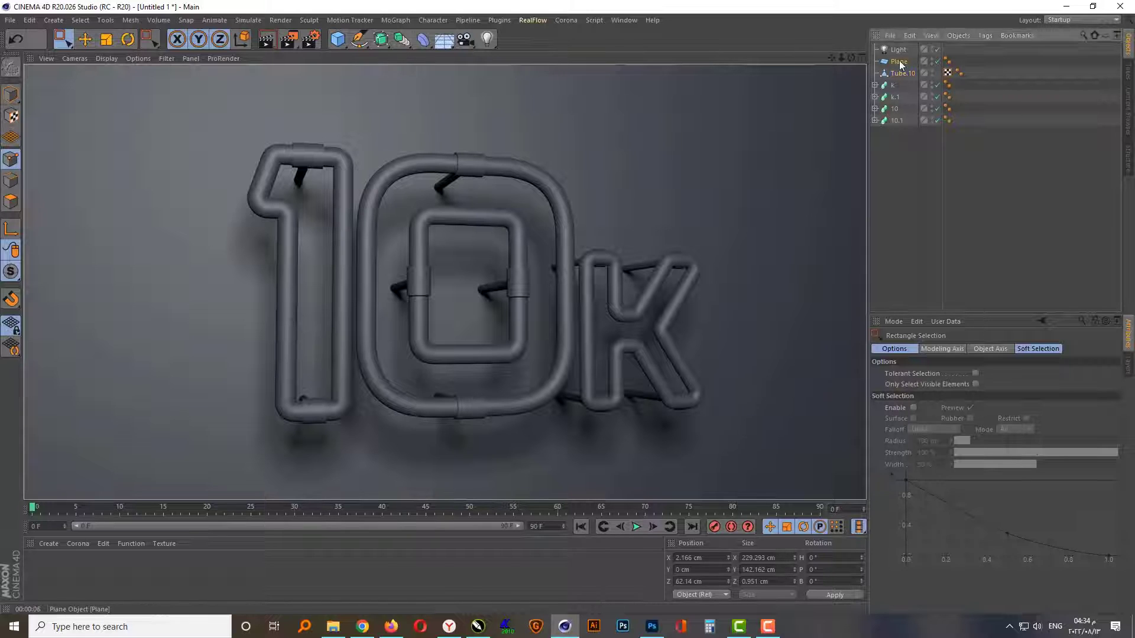
{"action": "key", "text": "F5"}
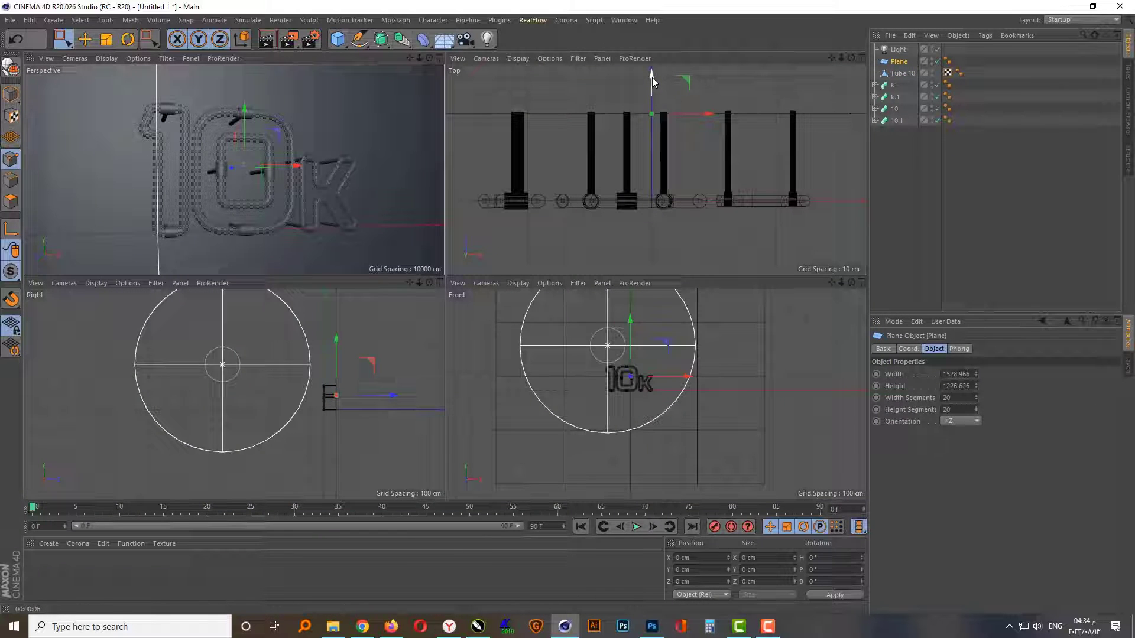
{"action": "left_click_drag", "start_coordinate": [651, 77], "coordinate": [652, 108]}
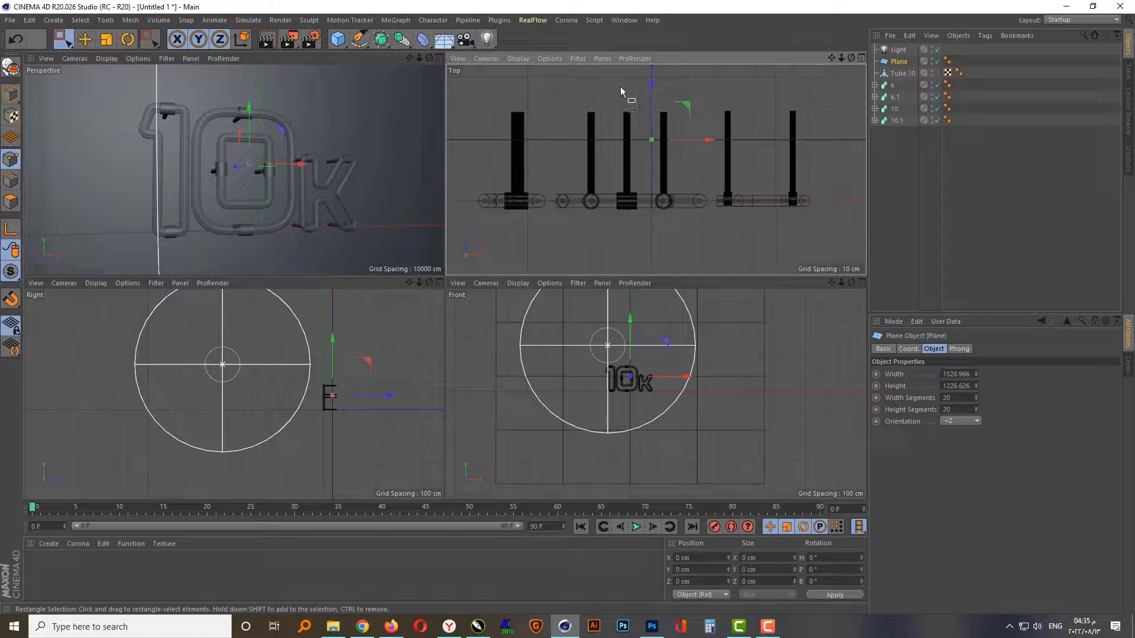
{"action": "middle_click", "coordinate": [296, 143]}
{"action": "left_click", "coordinate": [267, 42]}
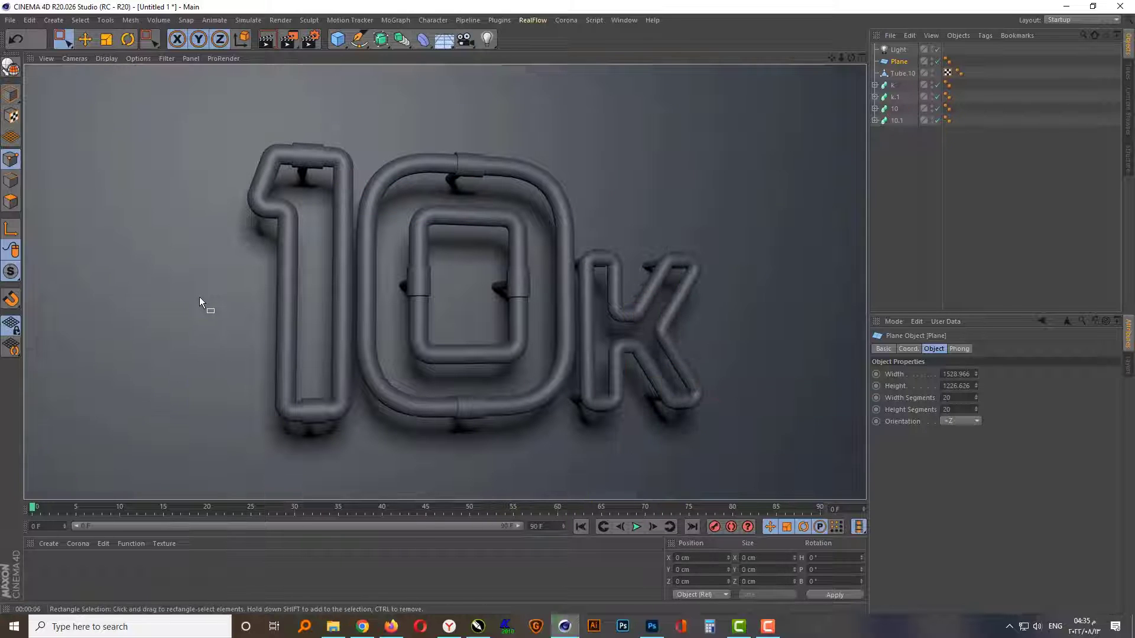
Step: Switch the 10 tube sweep from X-Ray to solid display, then start a new material
{"action": "left_click_drag", "start_coordinate": [63, 39], "coordinate": [113, 59]}
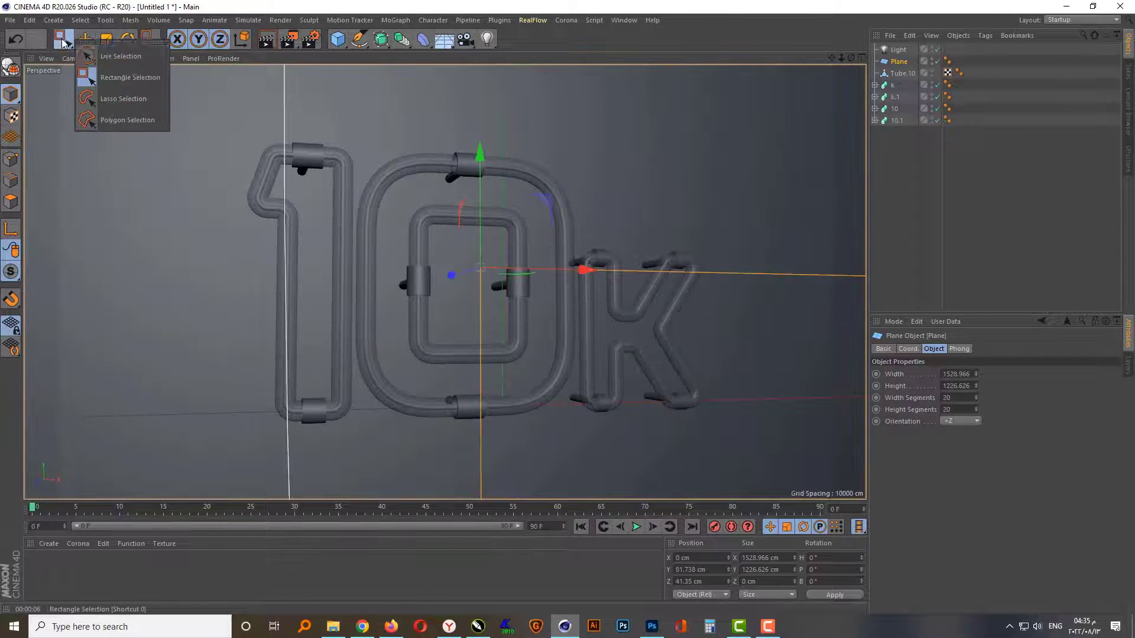
{"action": "left_click", "coordinate": [894, 237]}
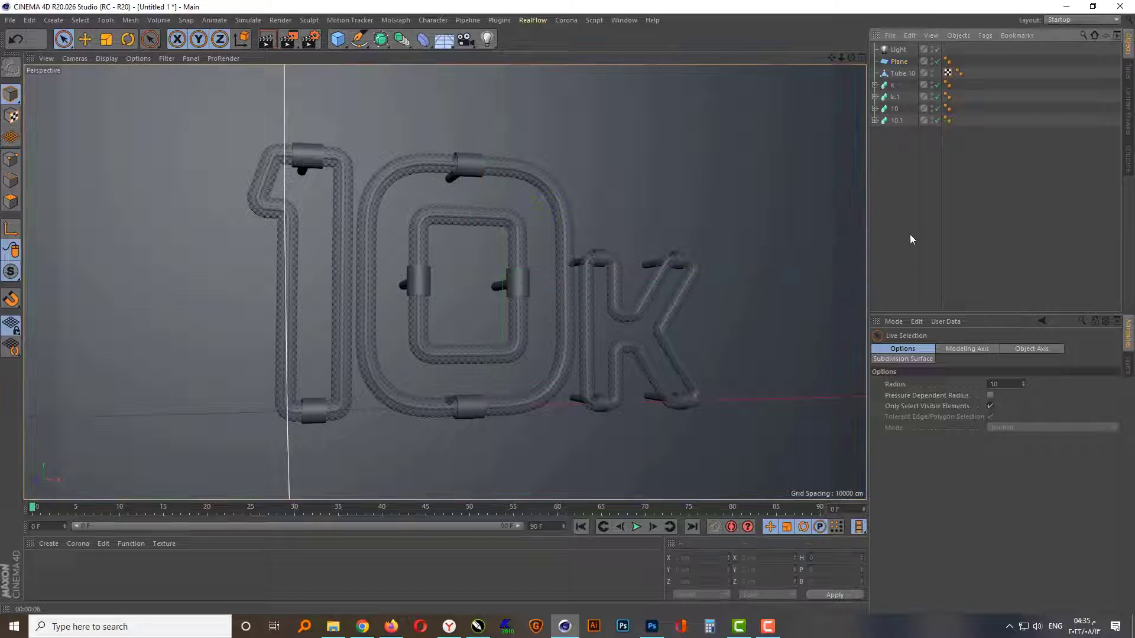
{"action": "left_click", "coordinate": [894, 108]}
{"action": "left_click", "coordinate": [883, 350]}
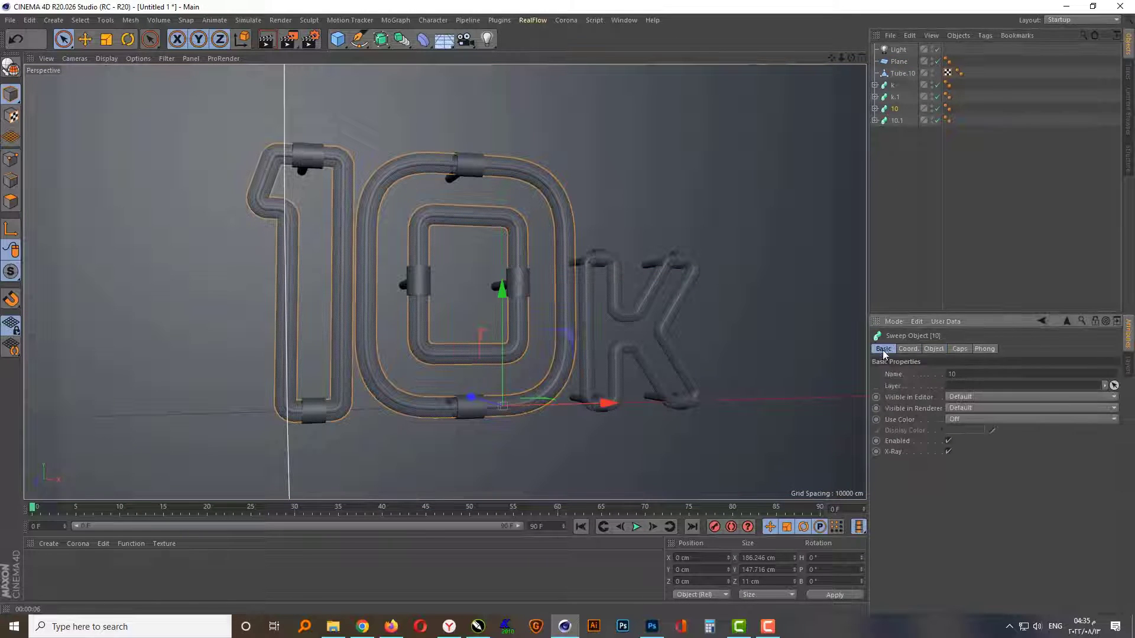
{"action": "left_click", "coordinate": [947, 451]}
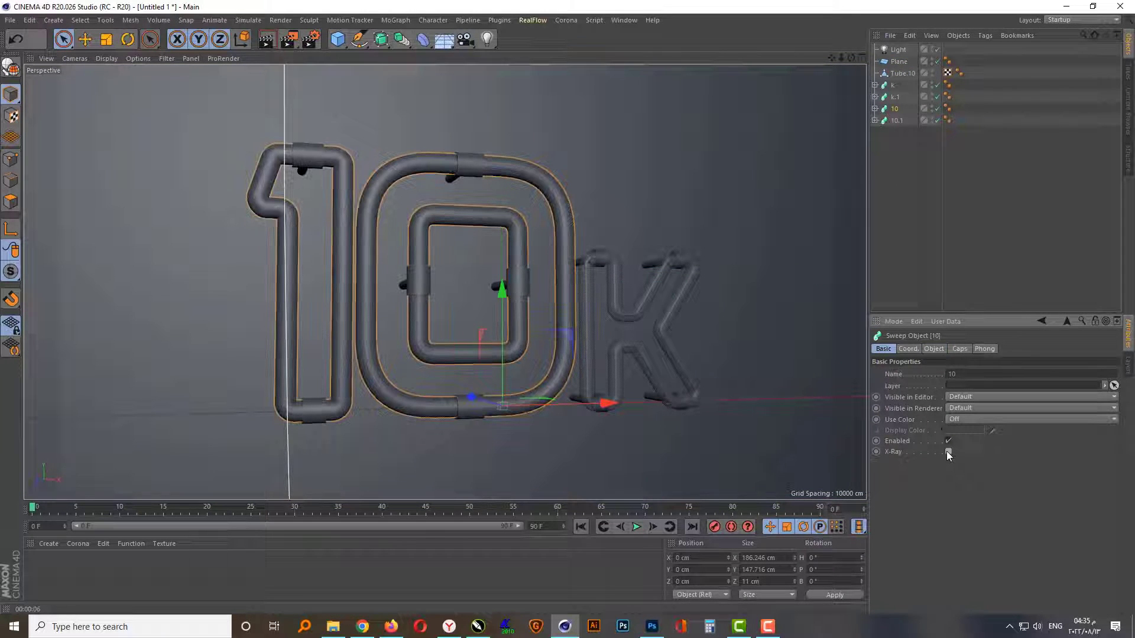
{"action": "left_click", "coordinate": [896, 97]}
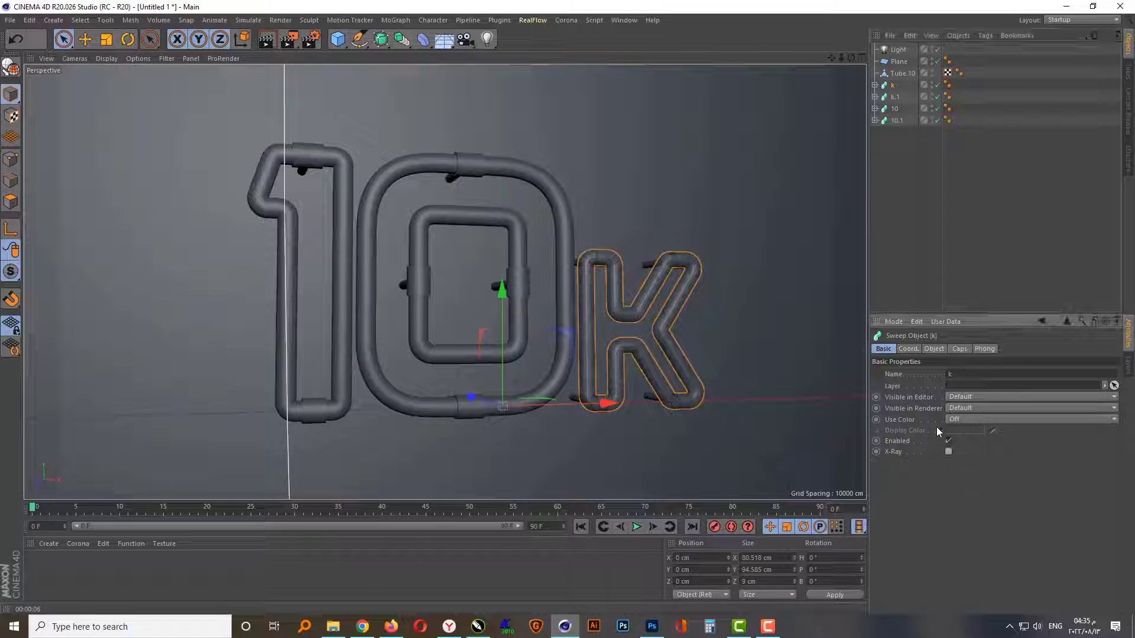
{"action": "left_click", "coordinate": [901, 219]}
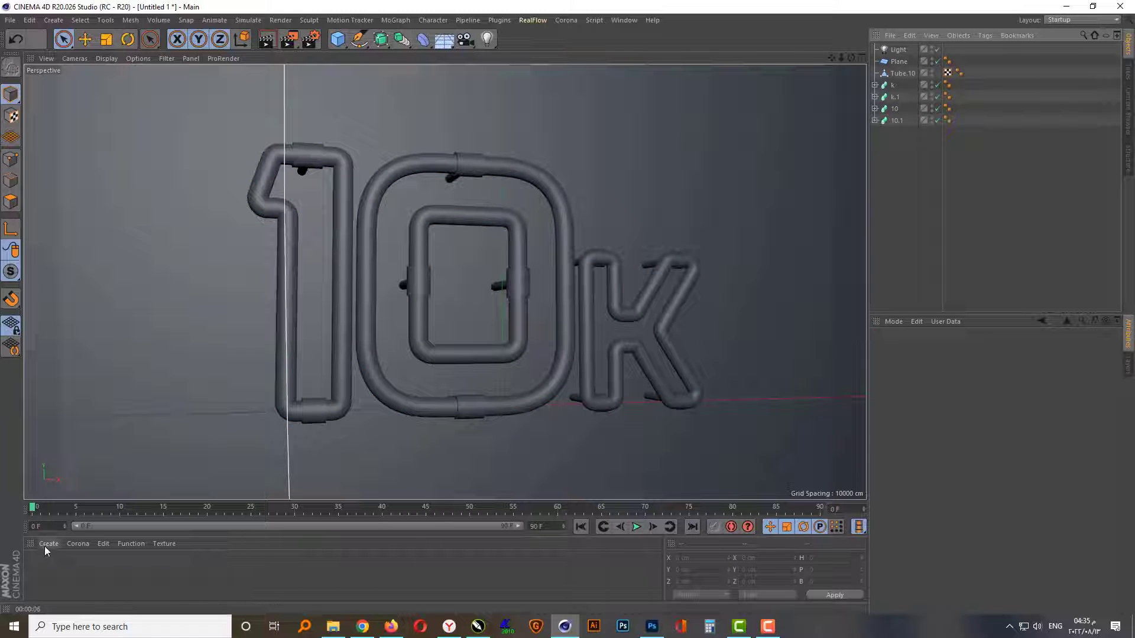
{"action": "left_click", "coordinate": [45, 546]}
Step: Create the new material Mat and apply it to the 10 tubes
{"action": "left_click", "coordinate": [68, 407]}
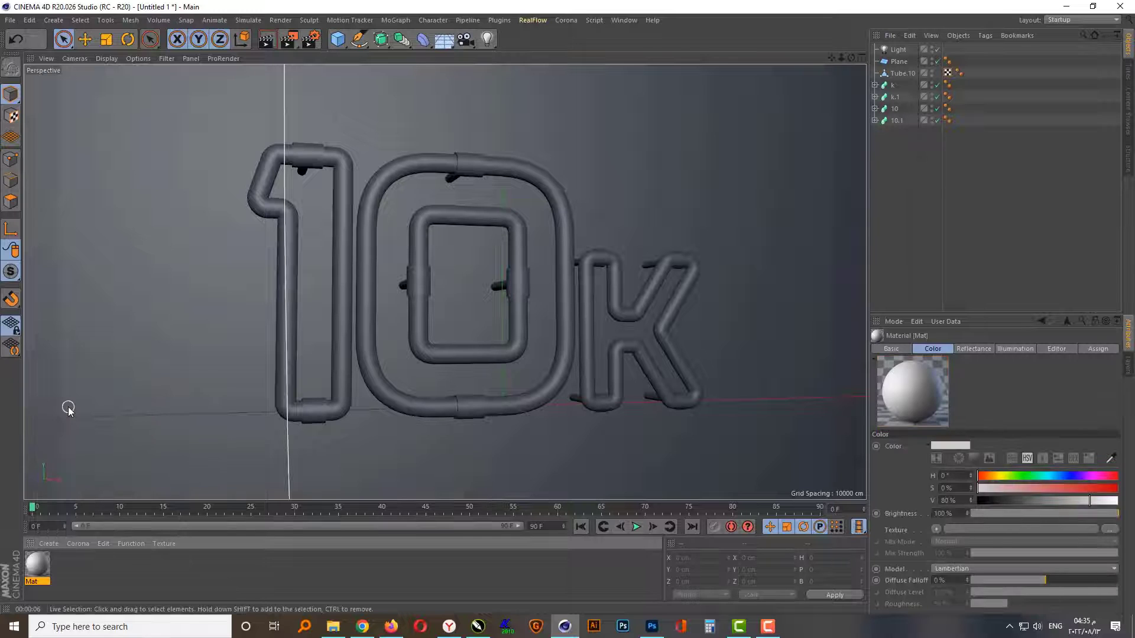
{"action": "double_click", "coordinate": [37, 565]}
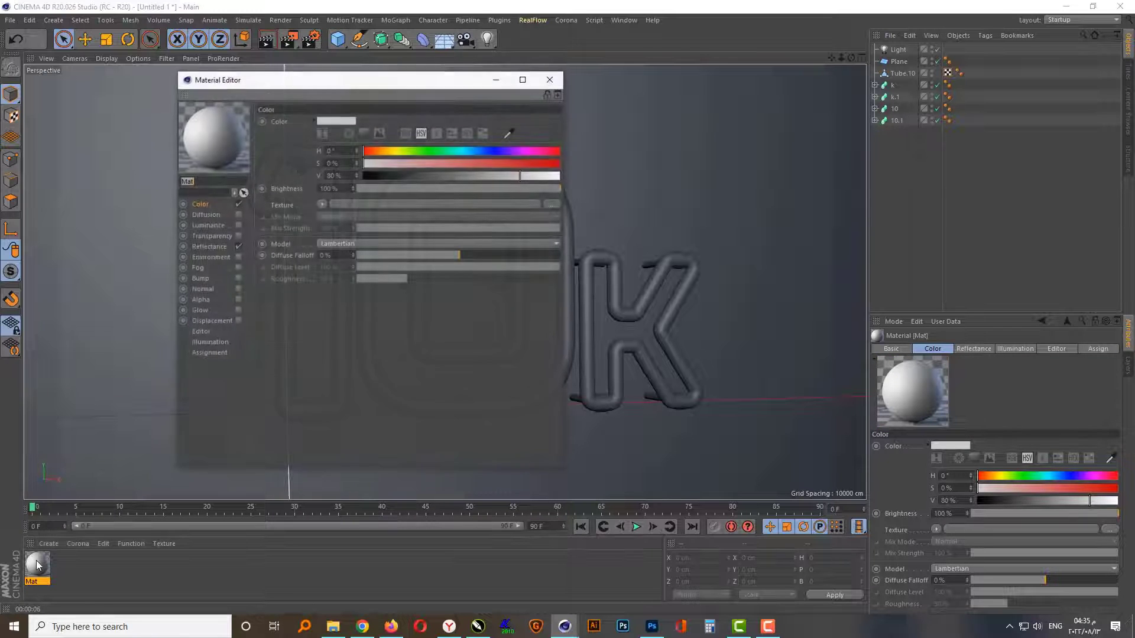
{"action": "left_click_drag", "start_coordinate": [353, 87], "coordinate": [231, 111]}
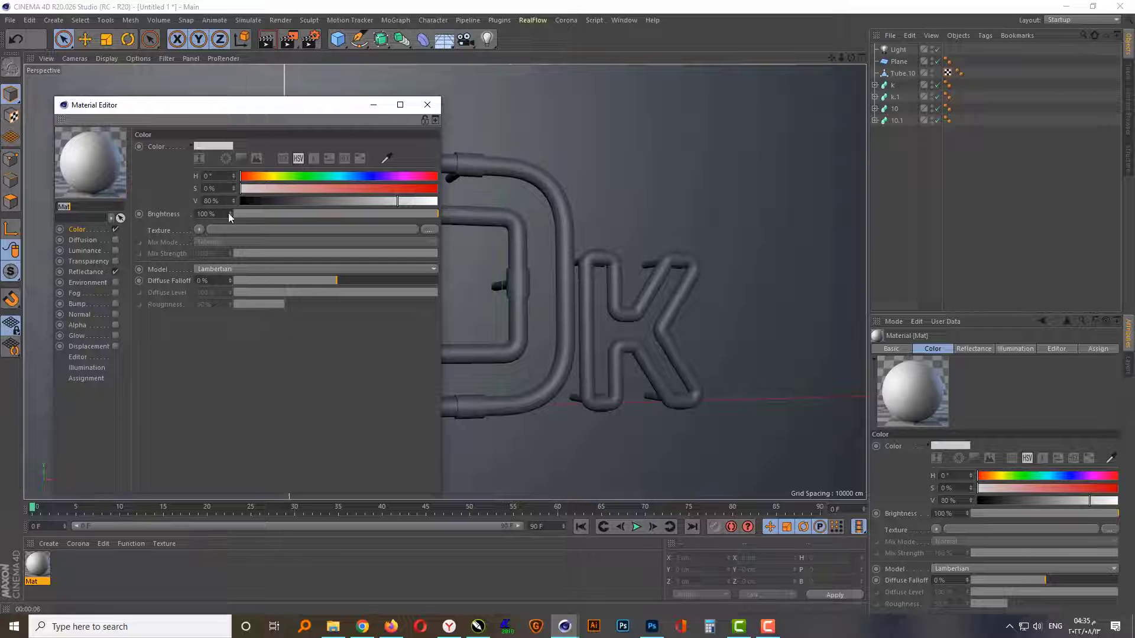
{"action": "left_click_drag", "start_coordinate": [34, 564], "coordinate": [792, 305]}
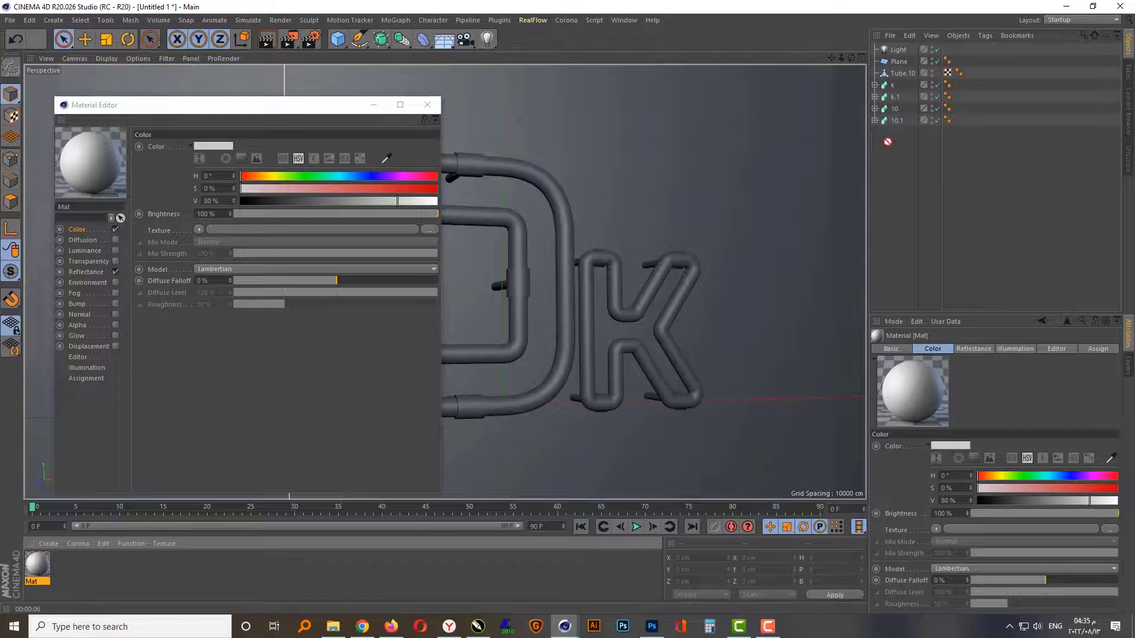
{"action": "left_click_drag", "start_coordinate": [887, 142], "coordinate": [901, 113]}
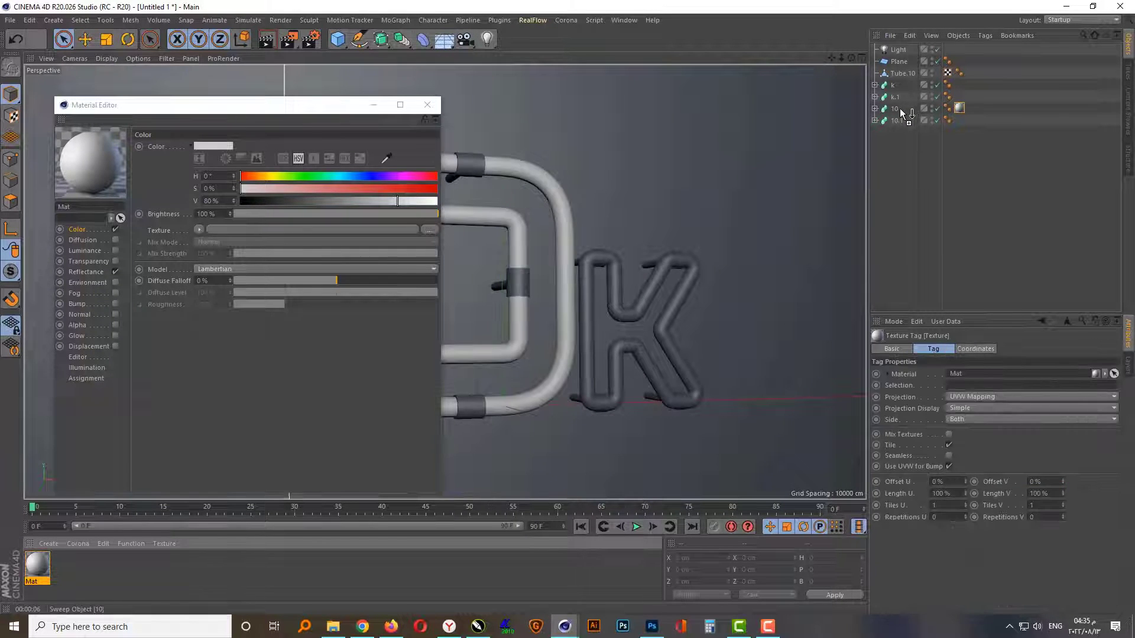
{"action": "mouse_move", "coordinate": [293, 108]}
{"action": "left_mouse_down"}
{"action": "mouse_move", "coordinate": [754, 90]}
{"action": "mouse_move", "coordinate": [794, 113]}
{"action": "left_mouse_up"}
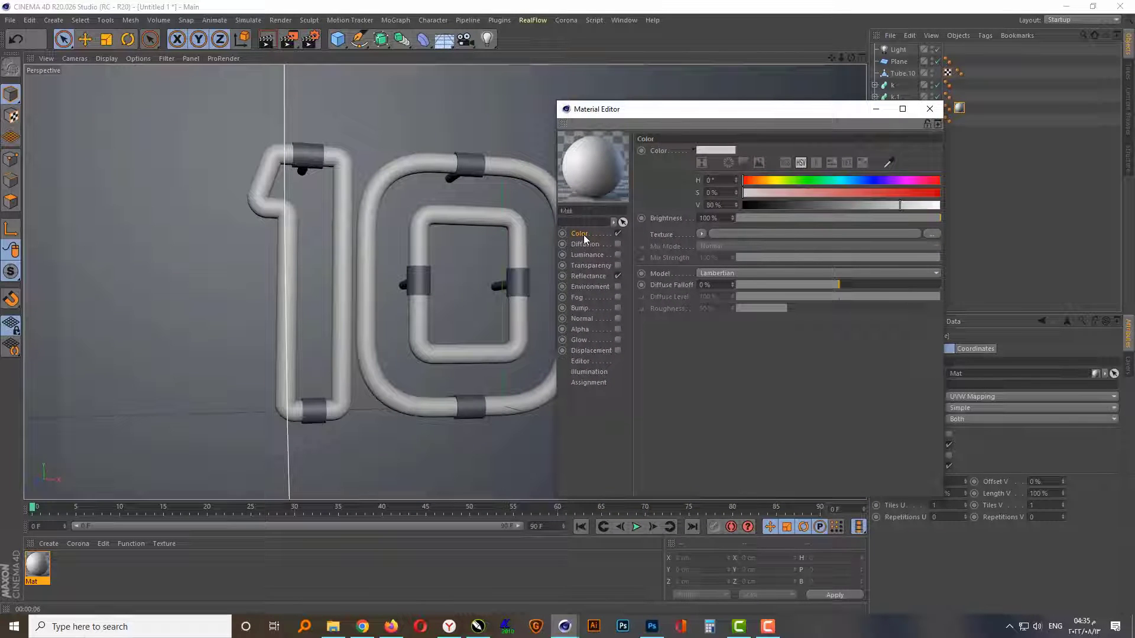
Step: Turn off Mat's Color and enable Transparency with refraction 2
{"action": "left_click", "coordinate": [617, 230]}
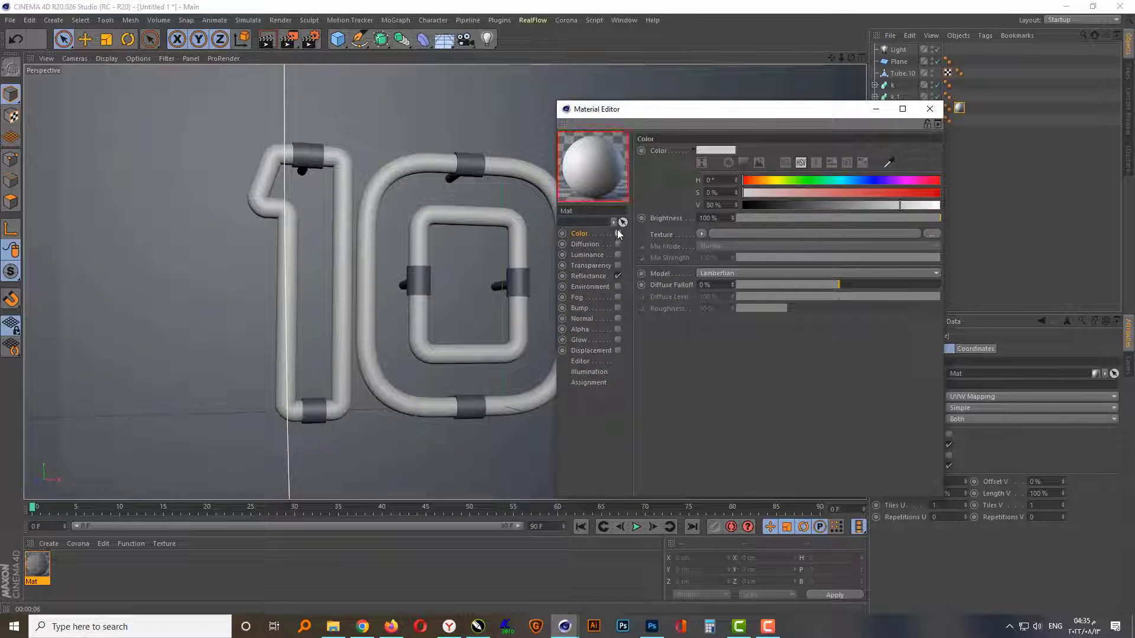
{"action": "left_click", "coordinate": [597, 267]}
{"action": "left_click", "coordinate": [618, 265]}
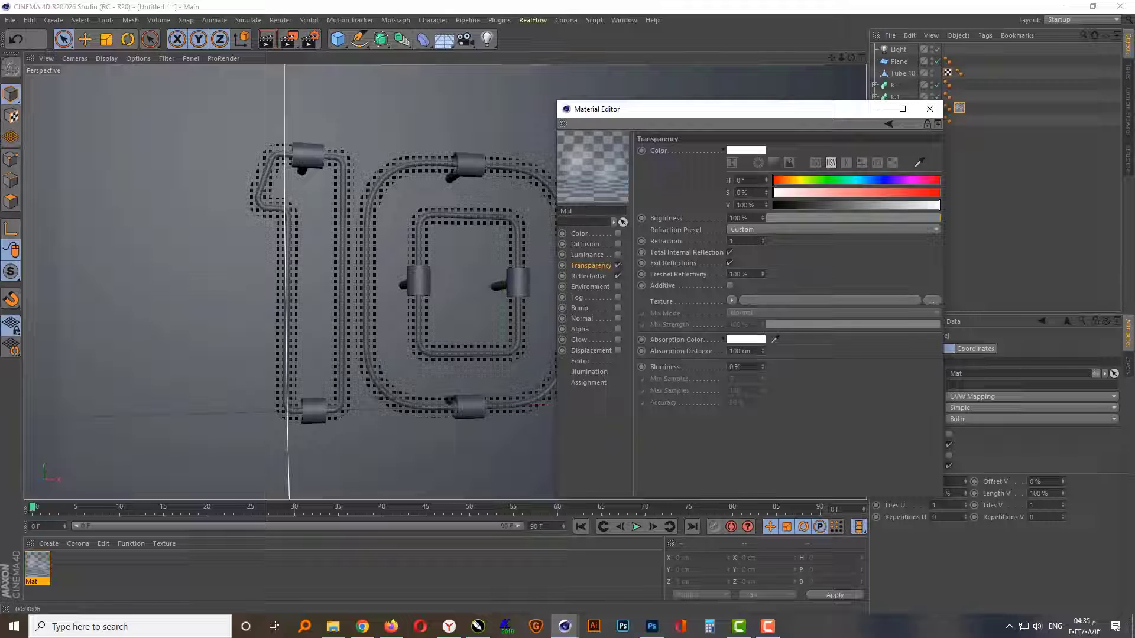
{"action": "double_click", "coordinate": [731, 241]}
{"action": "type", "text": "2"}
{"action": "key", "text": "Return"}
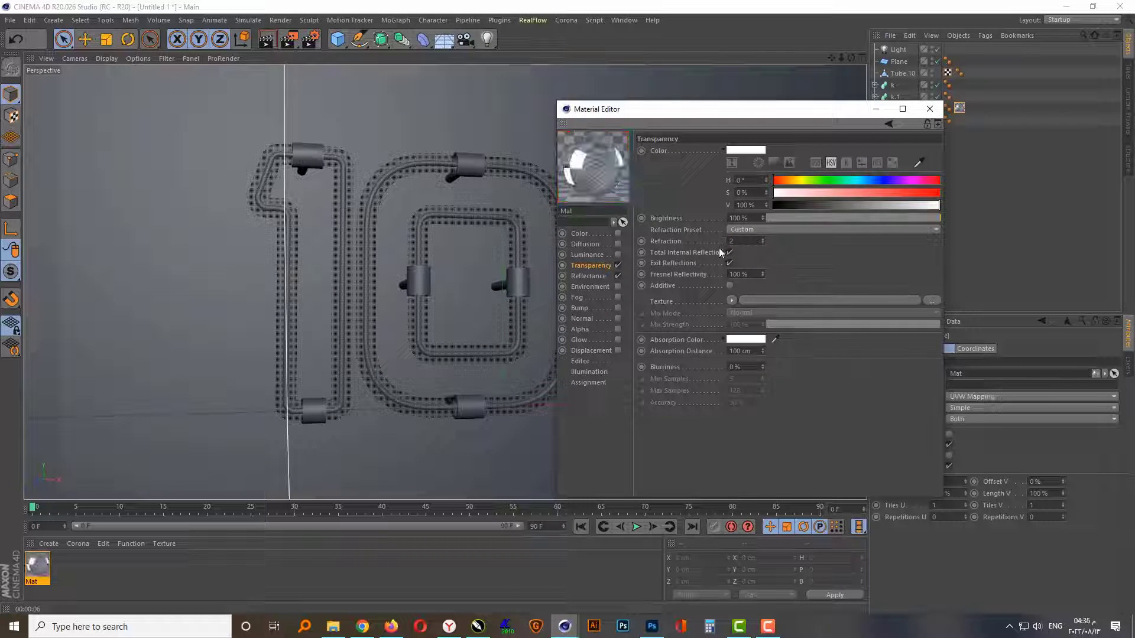
Step: Change Mat's Default Specular layer type to Reflection (Legacy)
{"action": "left_click", "coordinate": [594, 277]}
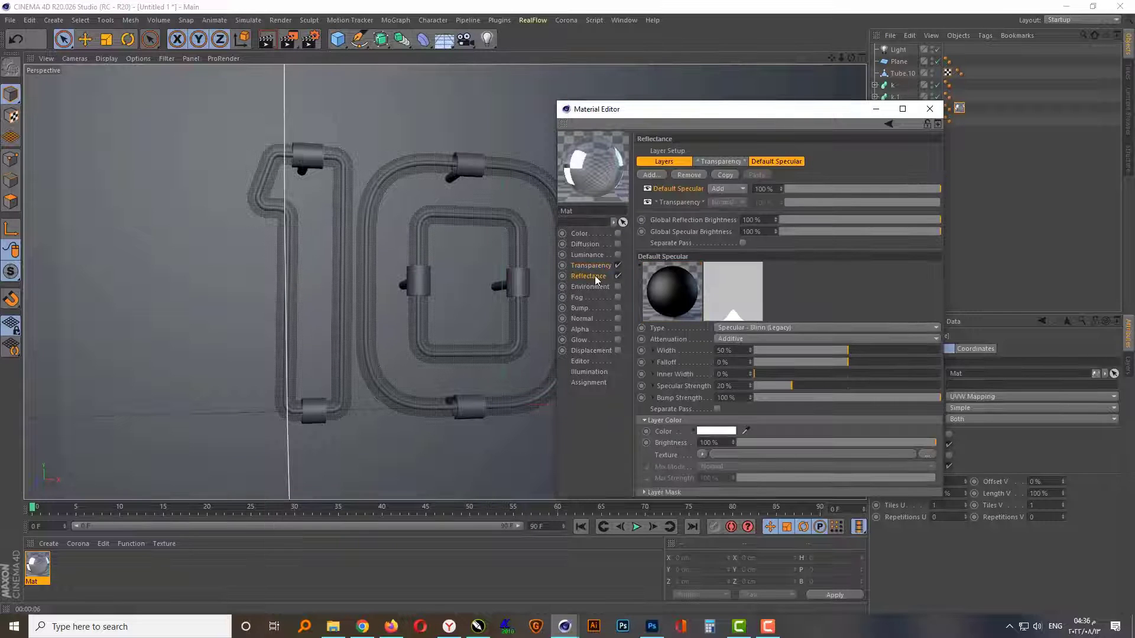
{"action": "left_click", "coordinate": [813, 326]}
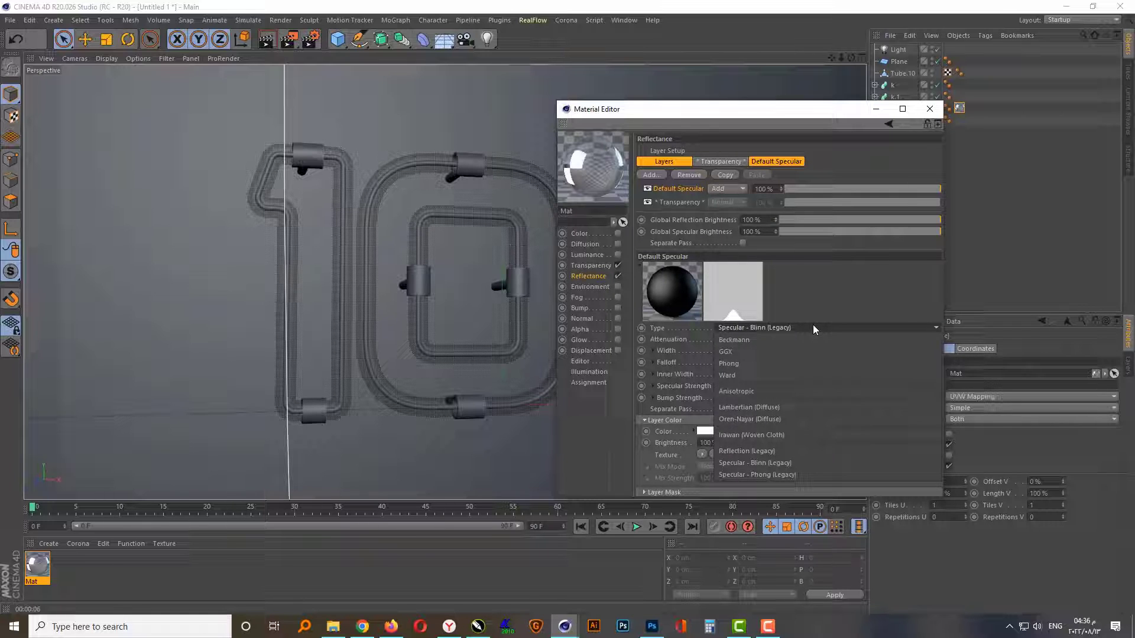
{"action": "left_click", "coordinate": [805, 447]}
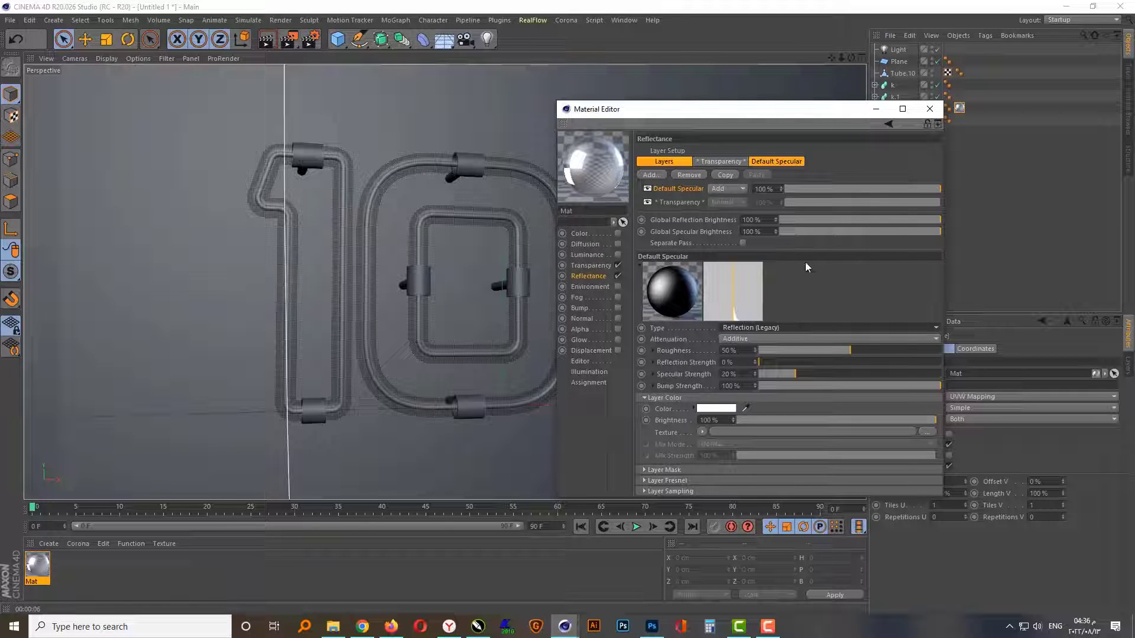
{"action": "left_click", "coordinate": [730, 161]}
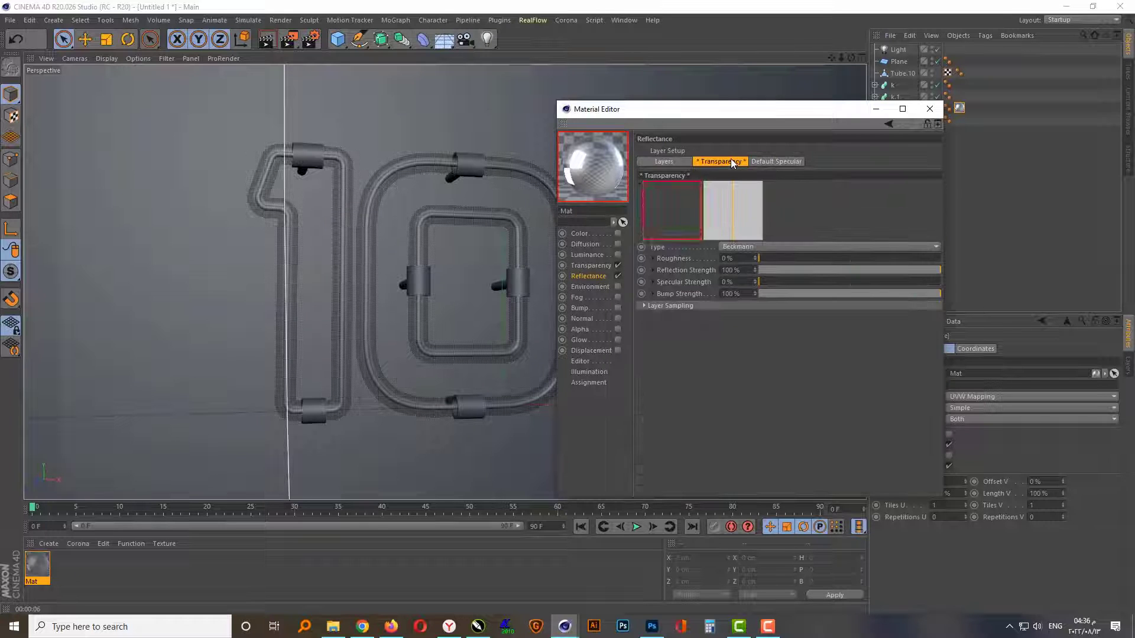
{"action": "left_click", "coordinate": [781, 159]}
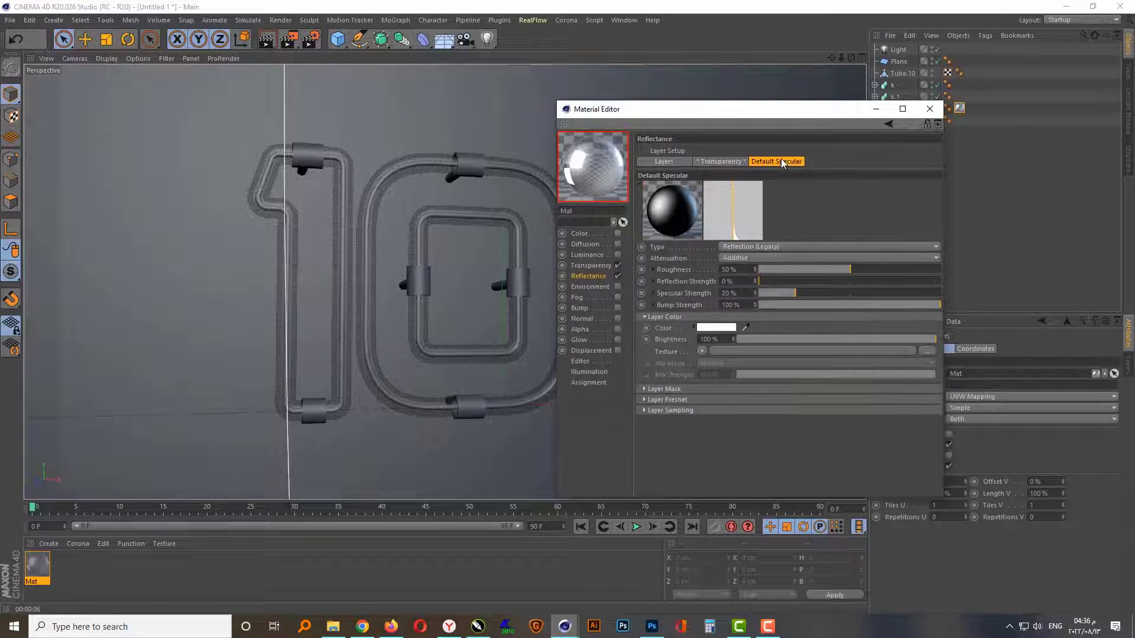
Step: Add a Reflection (Legacy) layer with 7% roughness and close the Material Editor
{"action": "left_click", "coordinate": [668, 162]}
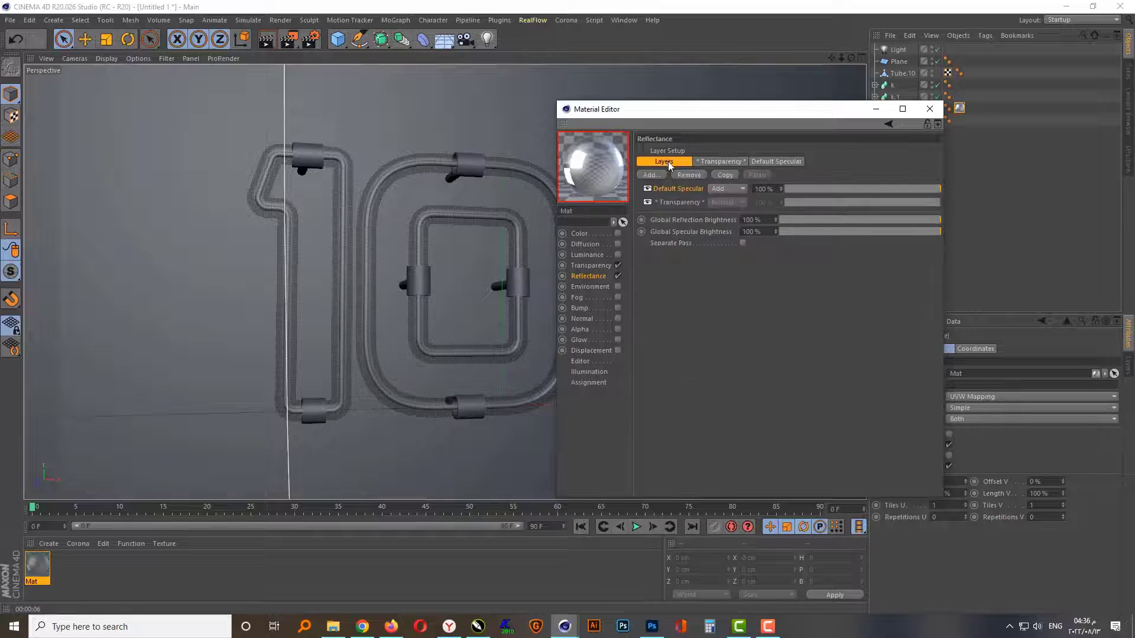
{"action": "left_click", "coordinate": [652, 175]}
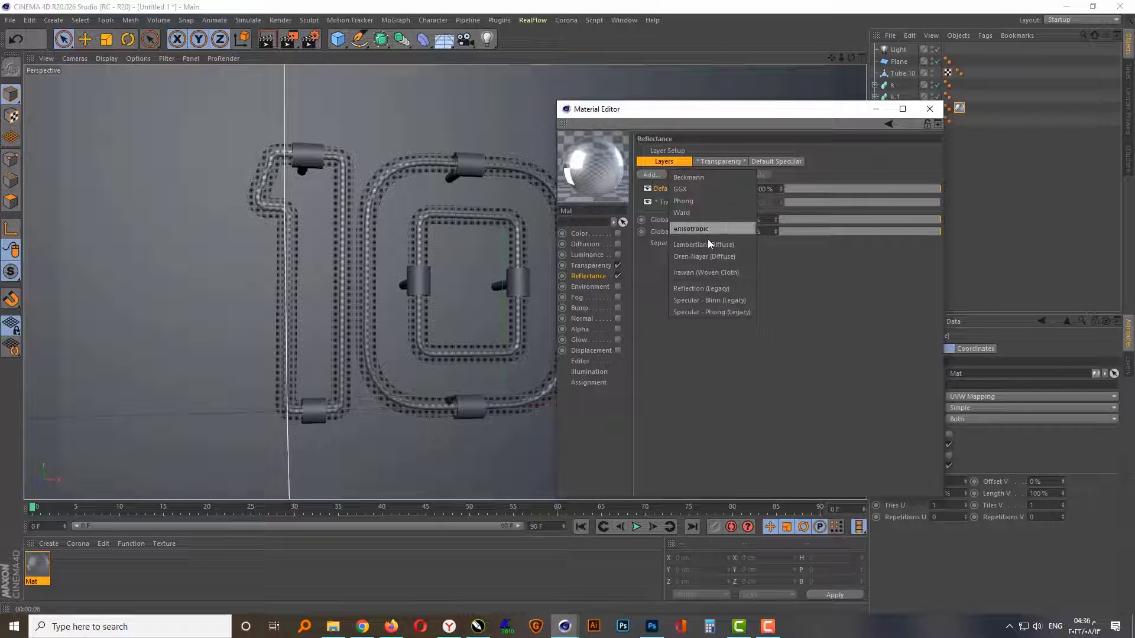
{"action": "left_click", "coordinate": [708, 287]}
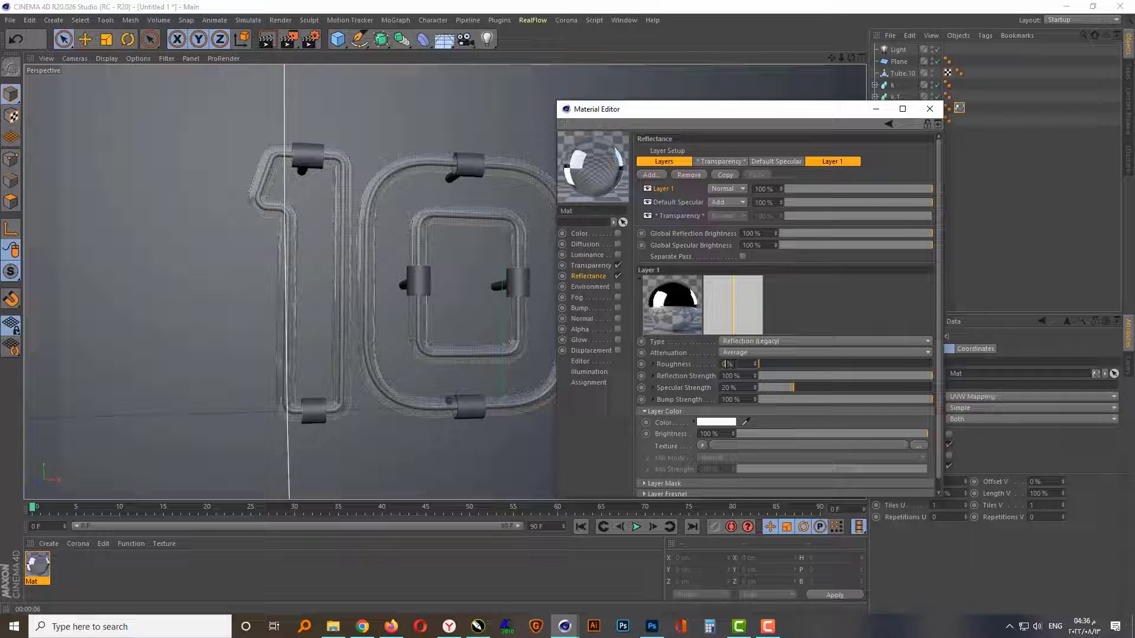
{"action": "type", "text": "7"}
{"action": "key", "text": "Return"}
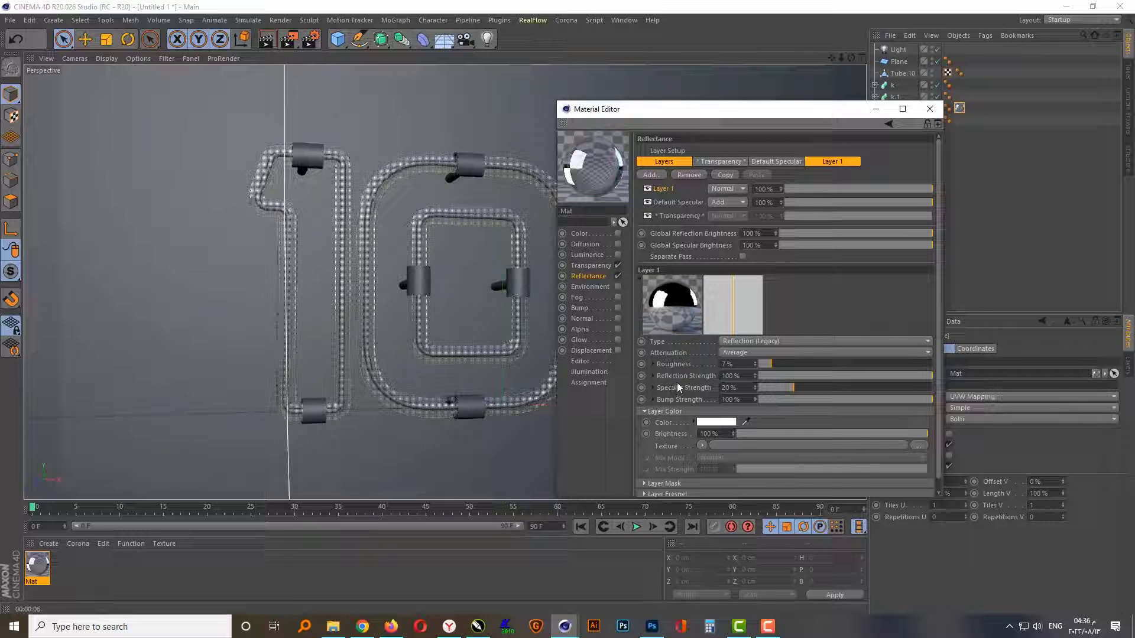
{"action": "left_click", "coordinate": [930, 112]}
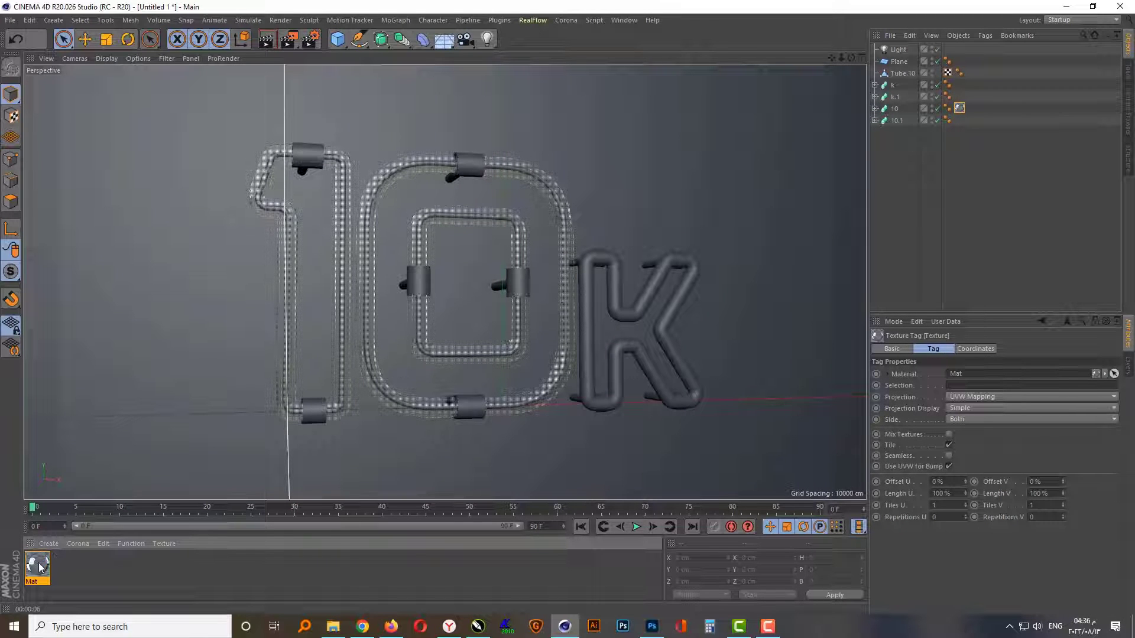
Step: Apply the glass Mat to the k letter, then create Mat.1 and apply it to the 1 tube
{"action": "left_click_drag", "start_coordinate": [39, 568], "coordinate": [885, 128]}
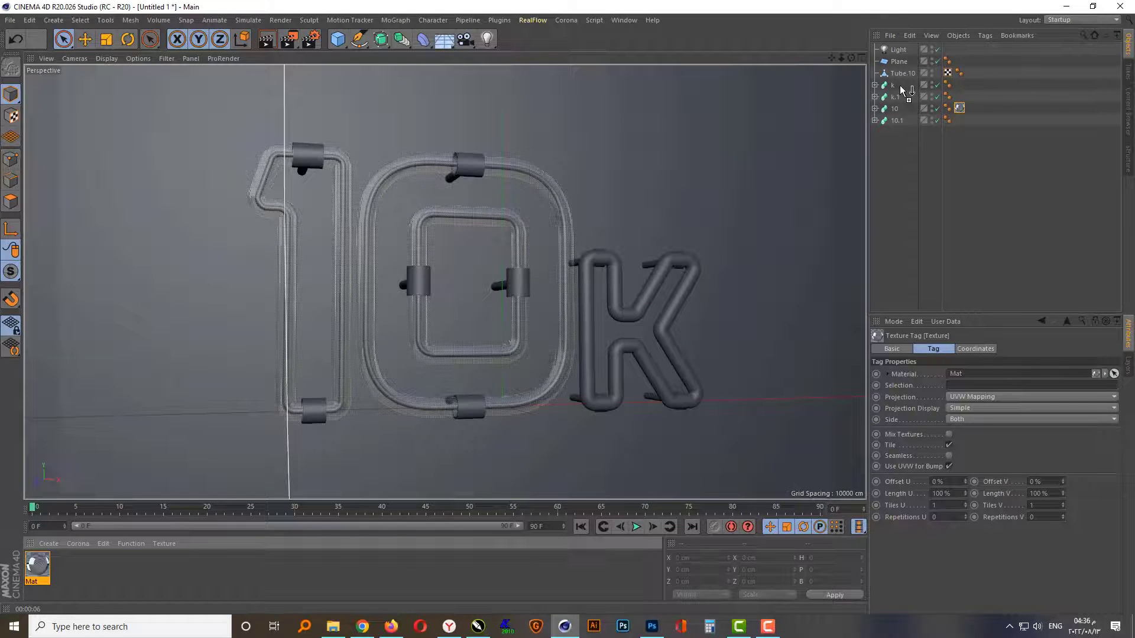
{"action": "left_click_drag", "start_coordinate": [900, 85], "coordinate": [899, 85]}
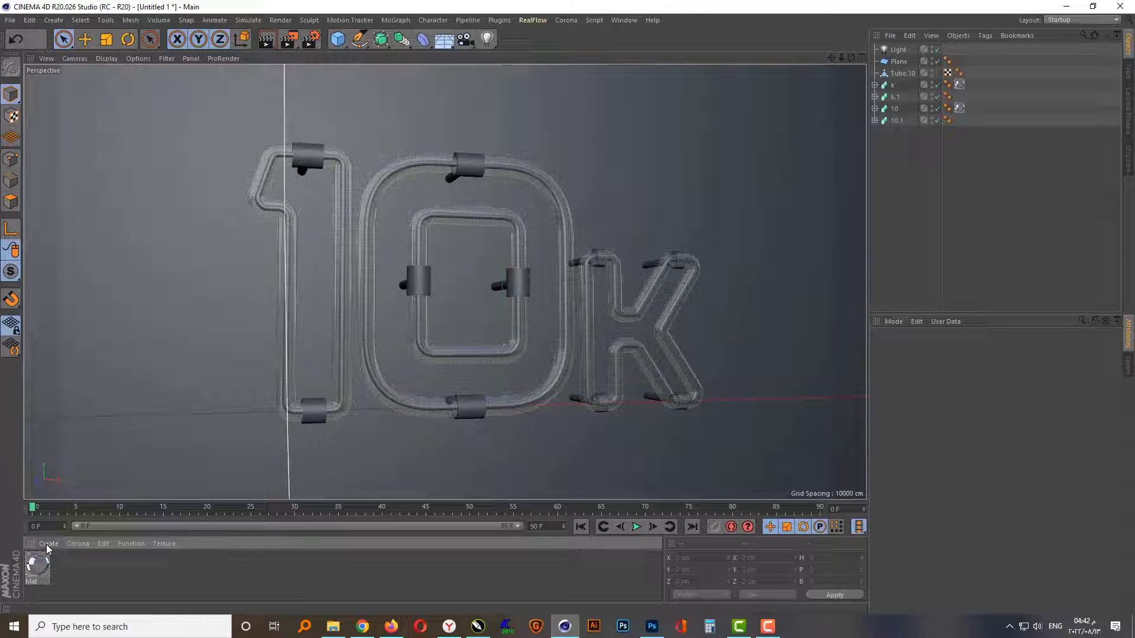
{"action": "left_click", "coordinate": [46, 544]}
{"action": "left_click", "coordinate": [78, 410]}
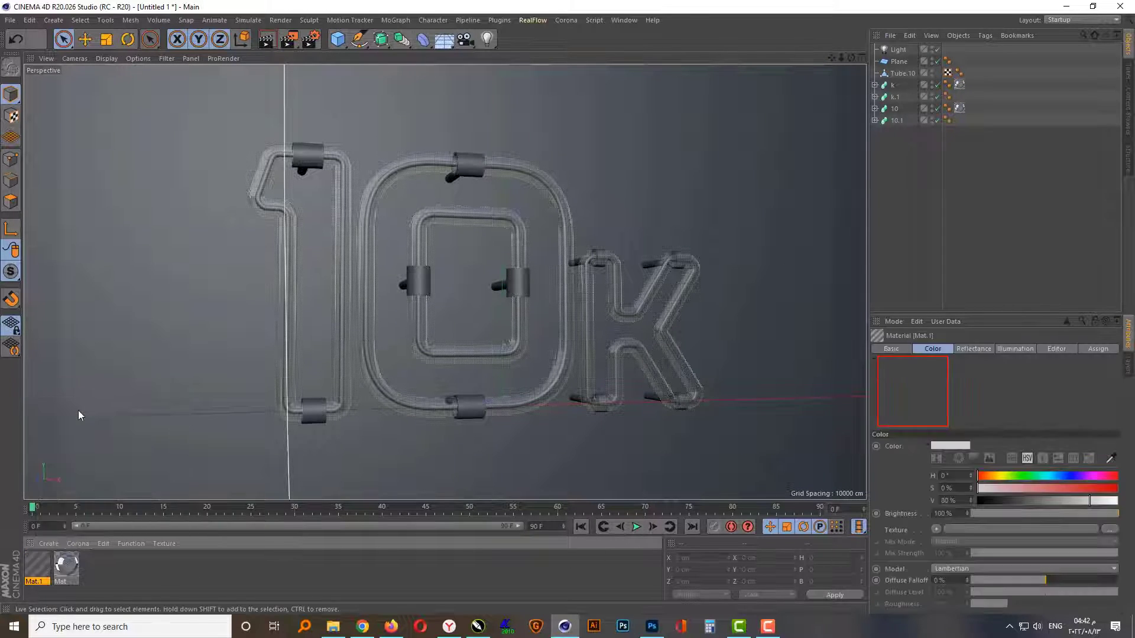
{"action": "mouse_move", "coordinate": [37, 564]}
{"action": "left_mouse_down"}
{"action": "mouse_move", "coordinate": [295, 390]}
{"action": "mouse_move", "coordinate": [902, 119]}
{"action": "left_mouse_up"}
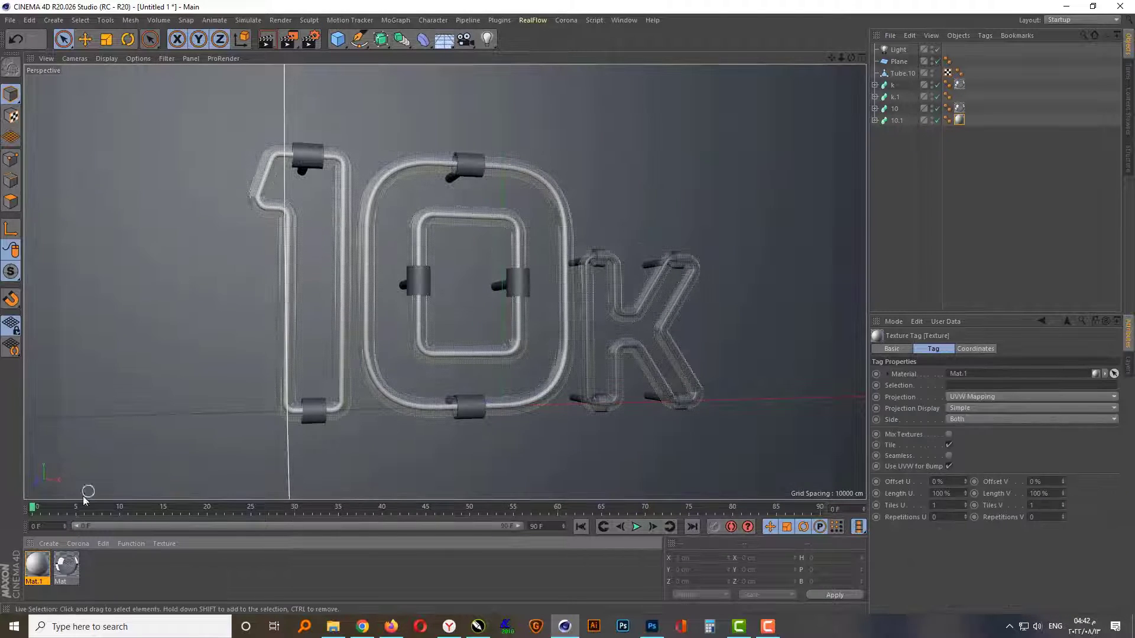
Step: Disable Mat.1's Color and enable Luminance with cyan RGB 0, 230, 255
{"action": "double_click", "coordinate": [37, 565]}
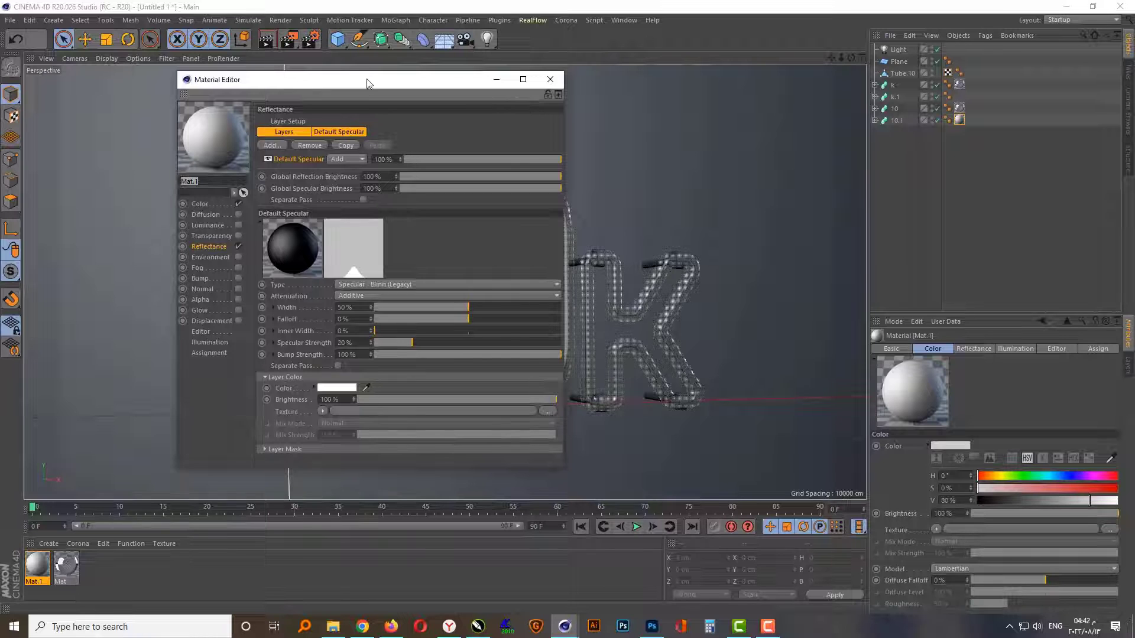
{"action": "left_click_drag", "start_coordinate": [367, 83], "coordinate": [801, 95]}
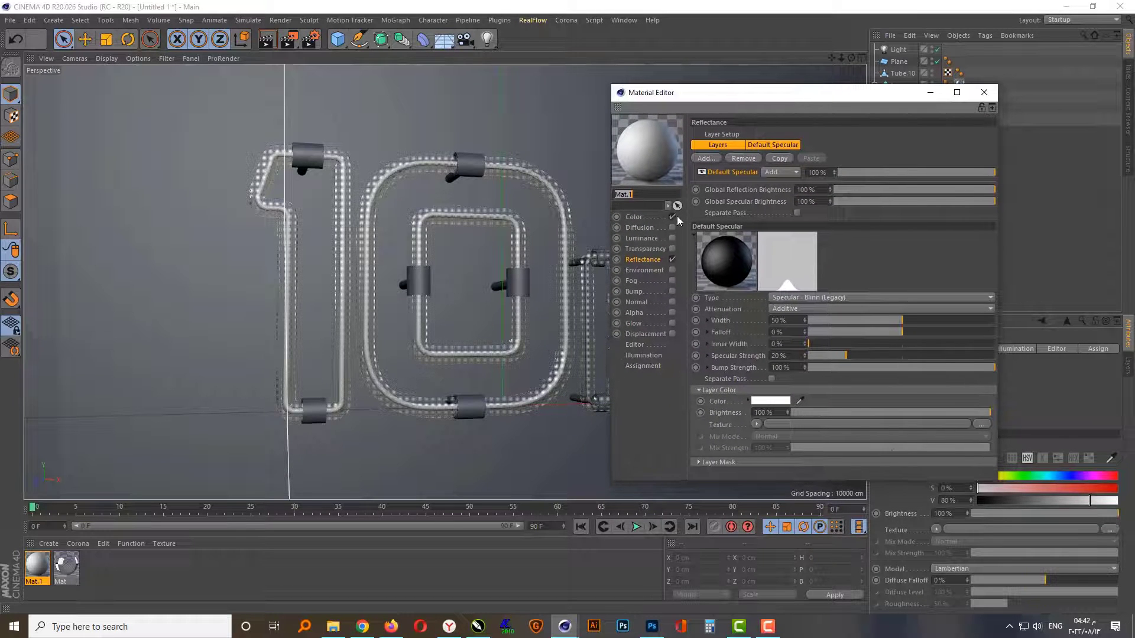
{"action": "left_click", "coordinate": [674, 217]}
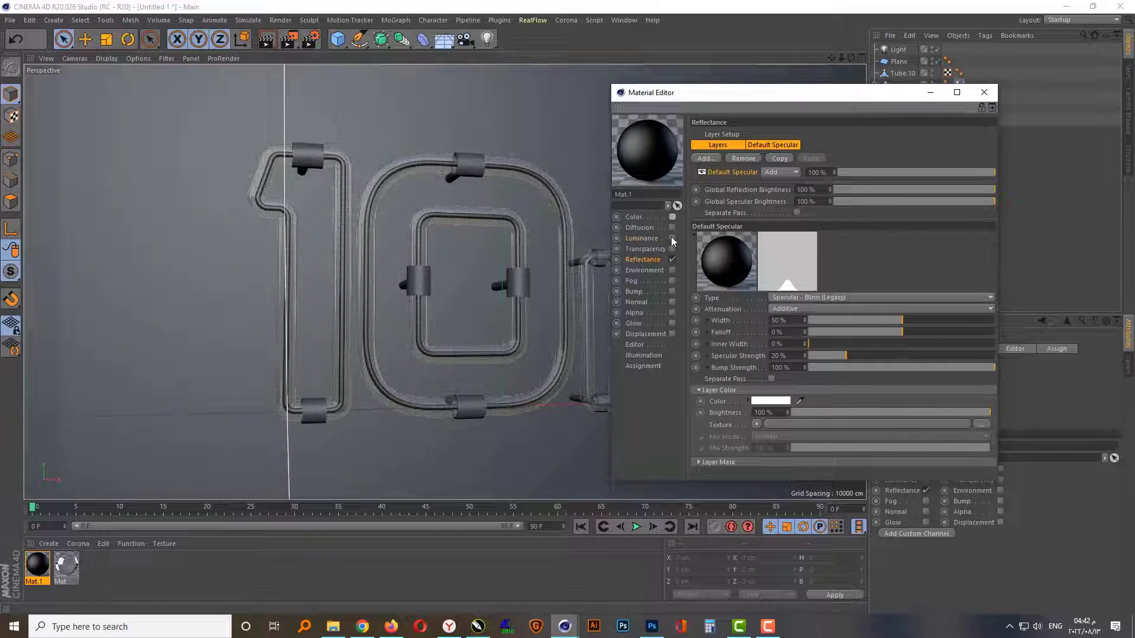
{"action": "left_click", "coordinate": [672, 238]}
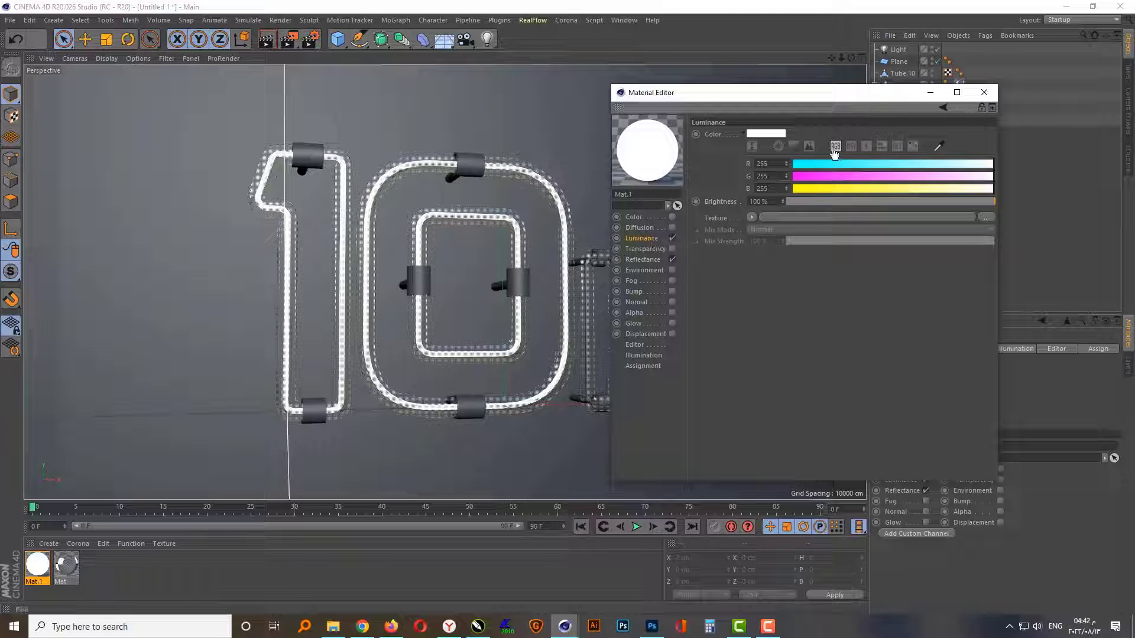
{"action": "double_click", "coordinate": [768, 164]}
{"action": "key", "text": "BackSpace"}
{"action": "key", "text": "Tab"}
{"action": "type", "text": "230"}
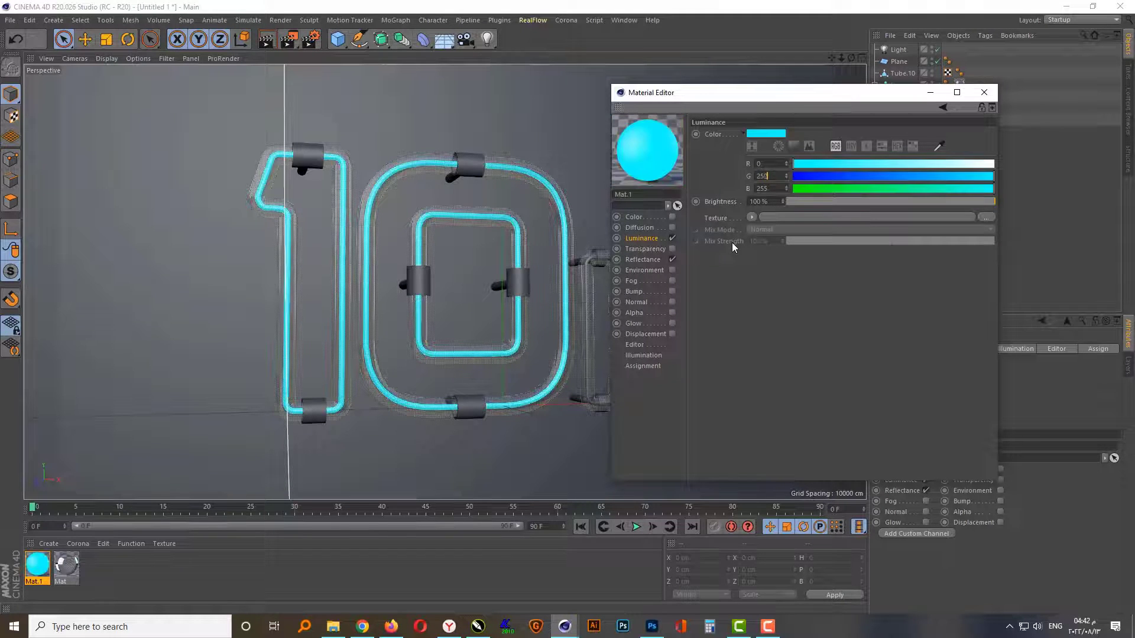
{"action": "key", "text": "Tab"}
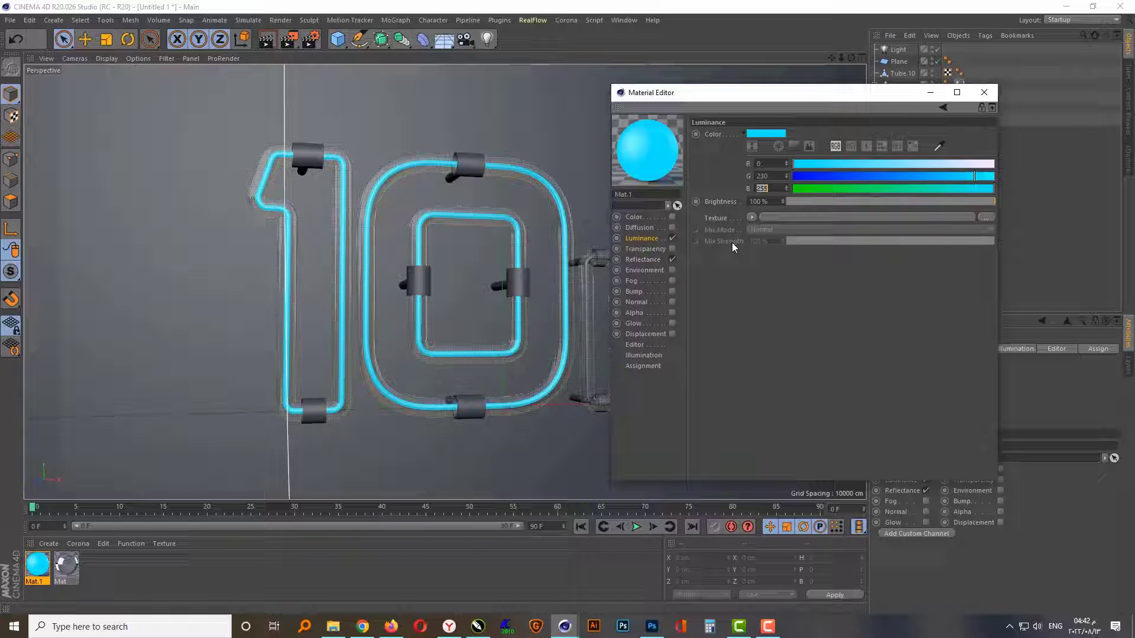
Step: Enable Mat.1's Transparency with a cyan colour of RGB 0, 230, 255
{"action": "key", "text": "Return"}
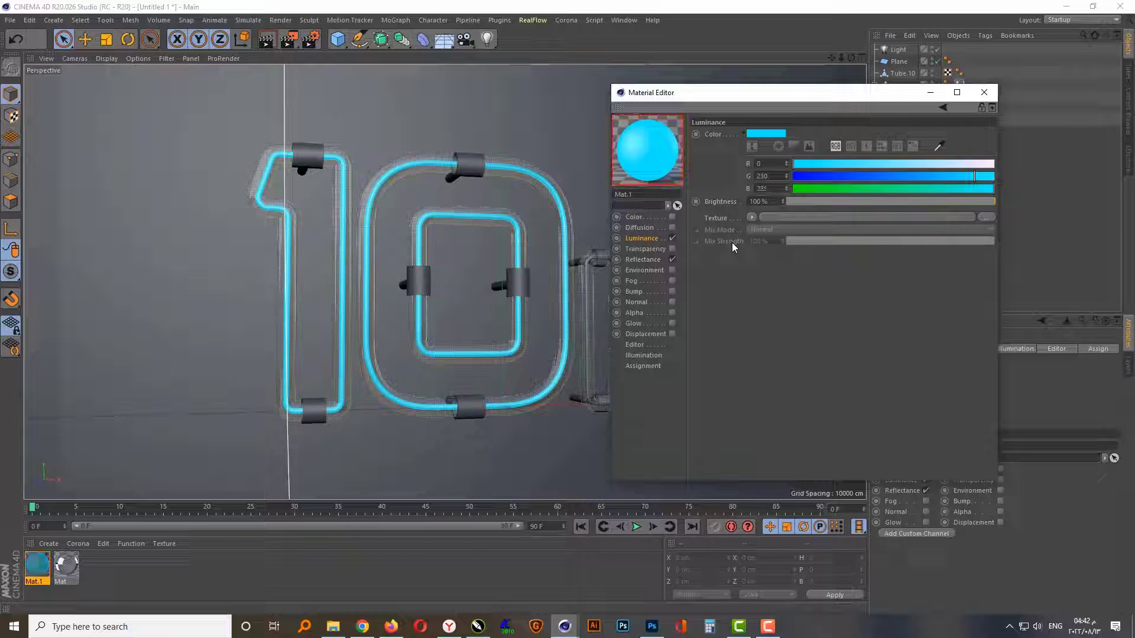
{"action": "left_click", "coordinate": [672, 248]}
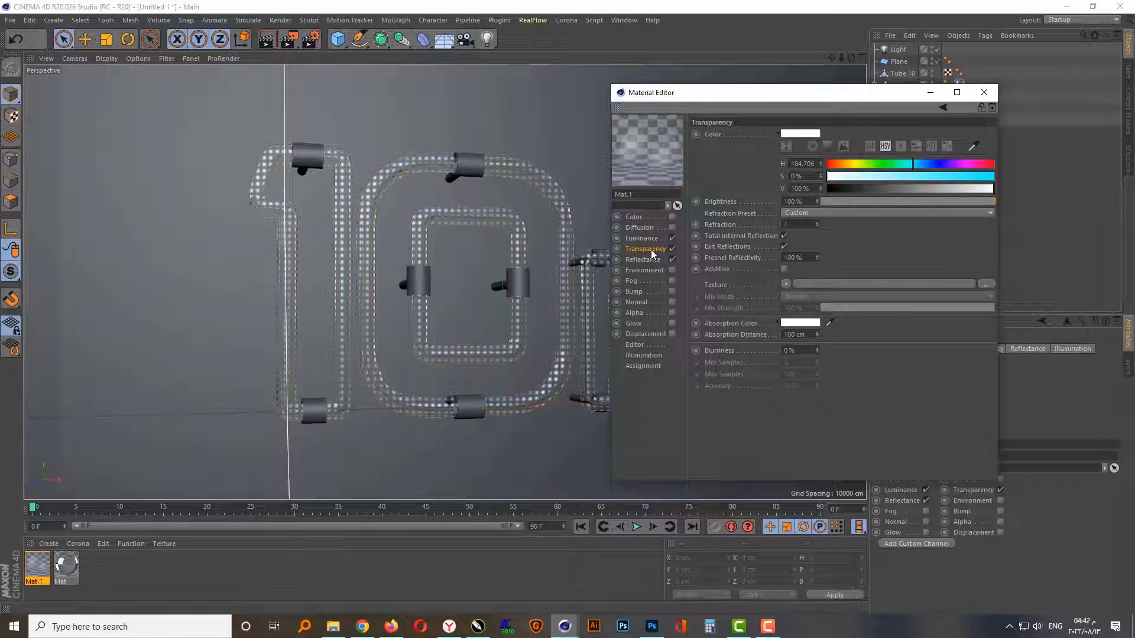
{"action": "left_click", "coordinate": [793, 134]}
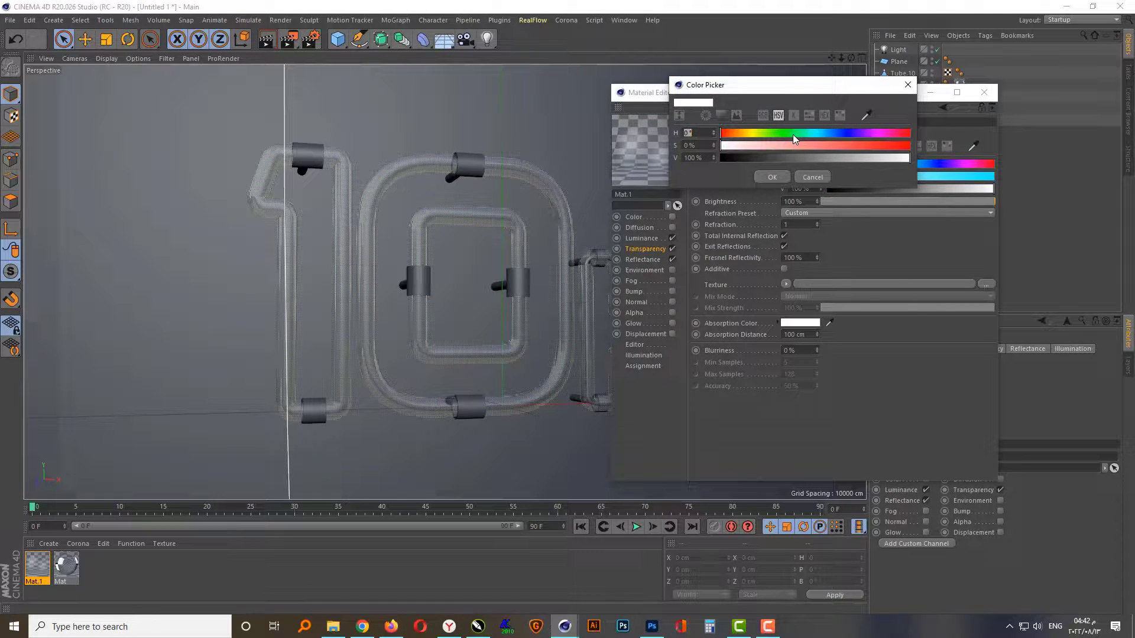
{"action": "left_click", "coordinate": [802, 179]}
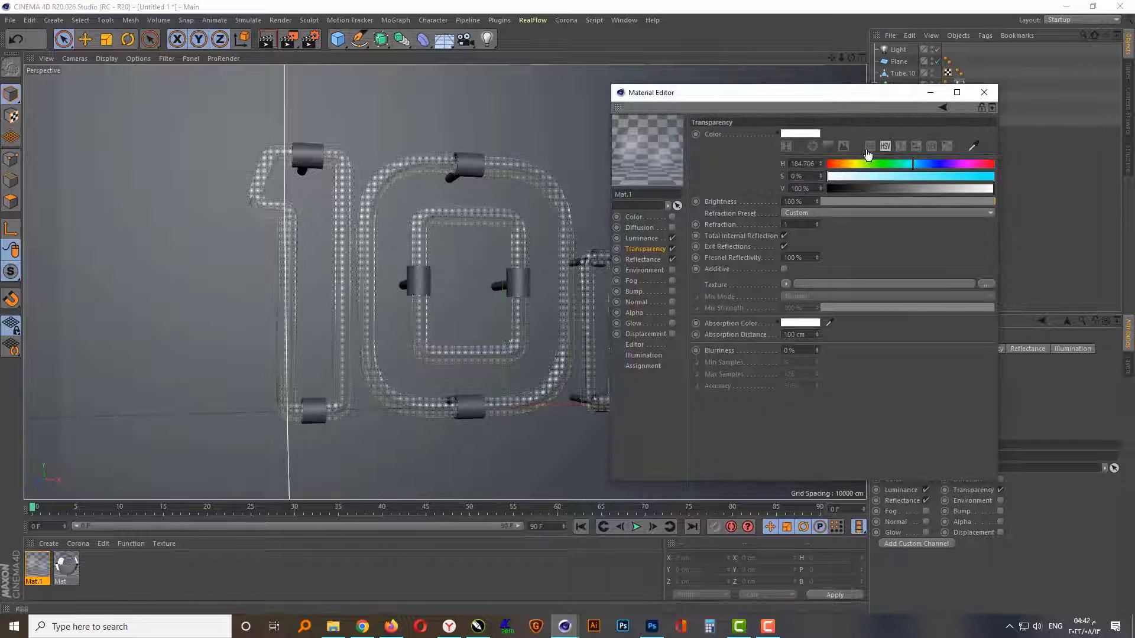
{"action": "left_click", "coordinate": [869, 147]}
{"action": "left_click", "coordinate": [809, 163]}
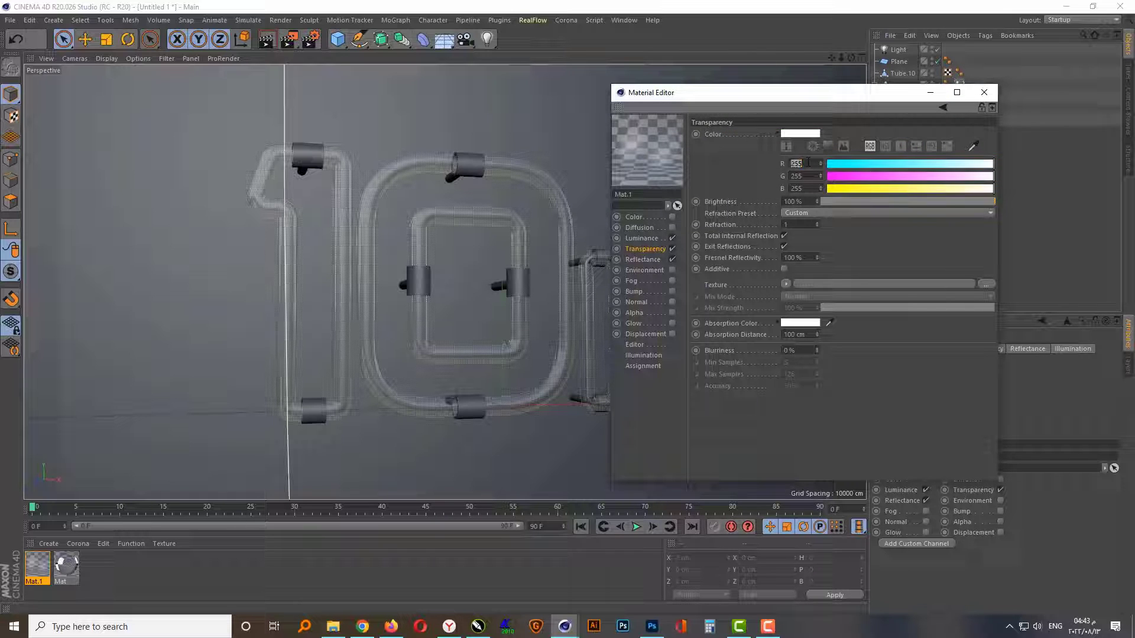
{"action": "type", "text": "0"}
{"action": "key", "text": "Tab"}
{"action": "key", "text": "Tab"}
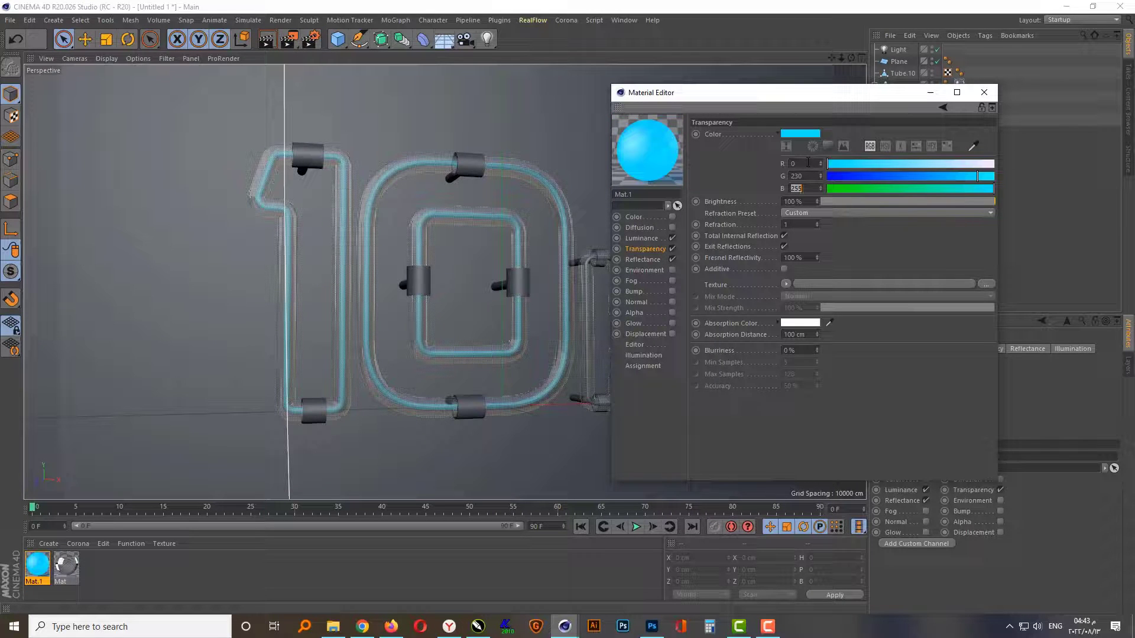
Step: Raise Mat.1's Luminance brightness to 150%
{"action": "left_click", "coordinate": [641, 236]}
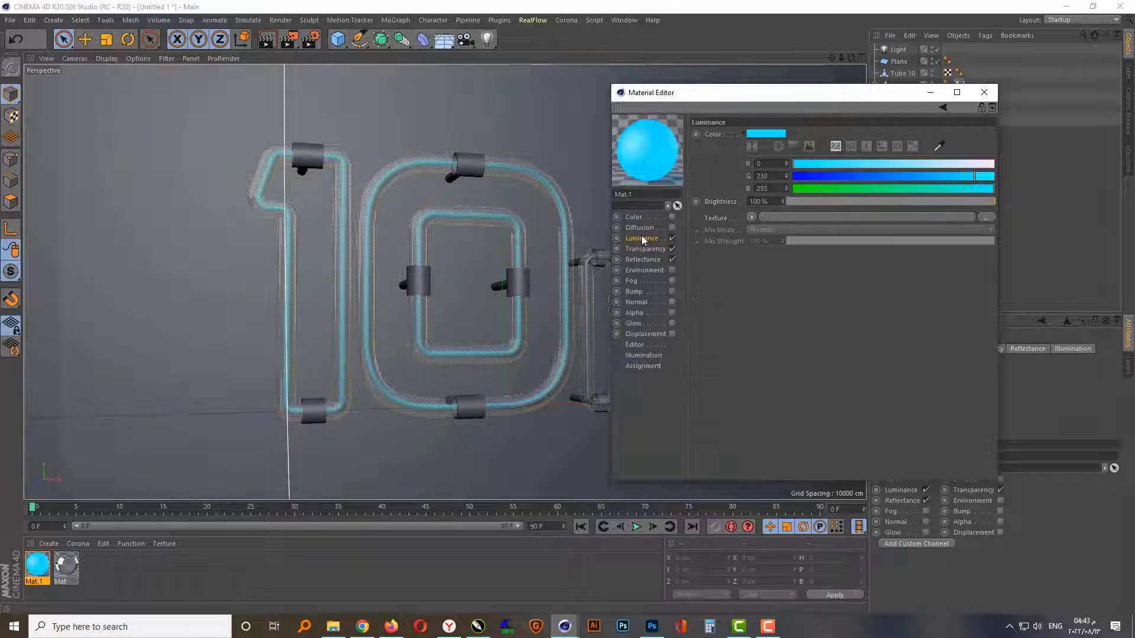
{"action": "double_click", "coordinate": [758, 201]}
{"action": "type", "text": "150"}
{"action": "key", "text": "Return"}
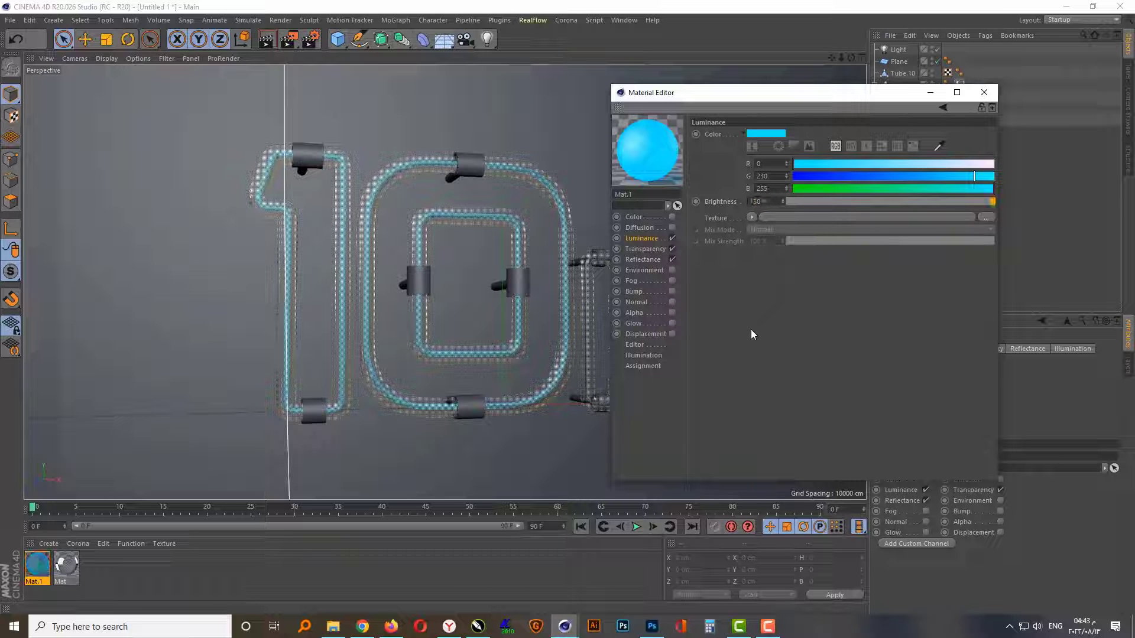
Step: Change Mat.1's Default Specular type to Reflection (Legacy)
{"action": "left_click", "coordinate": [650, 262]}
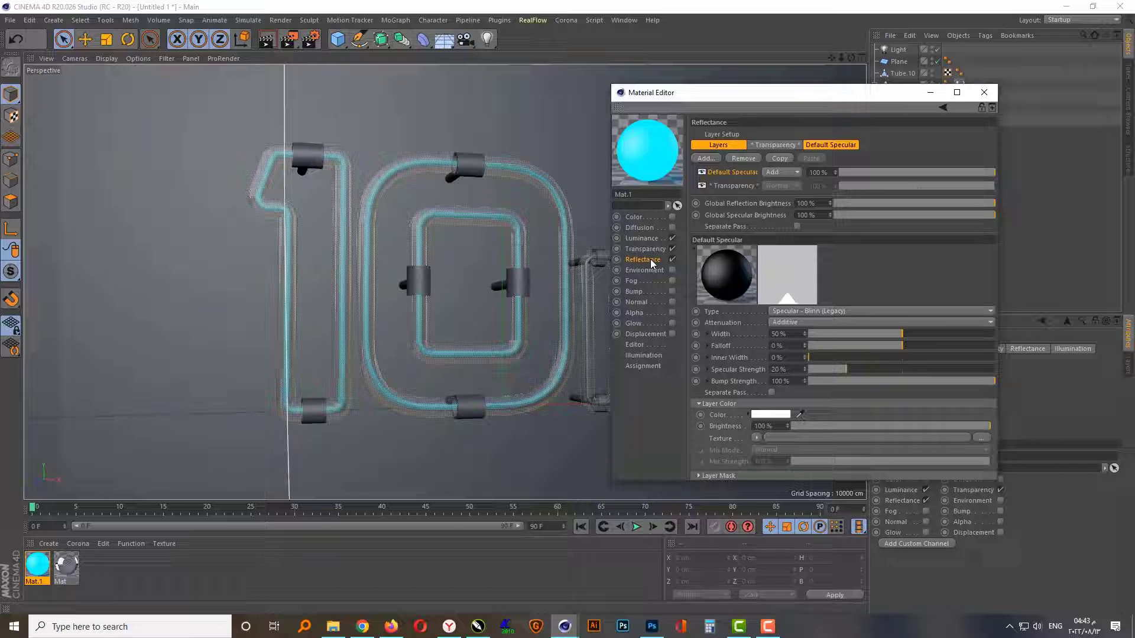
{"action": "left_click", "coordinate": [890, 309]}
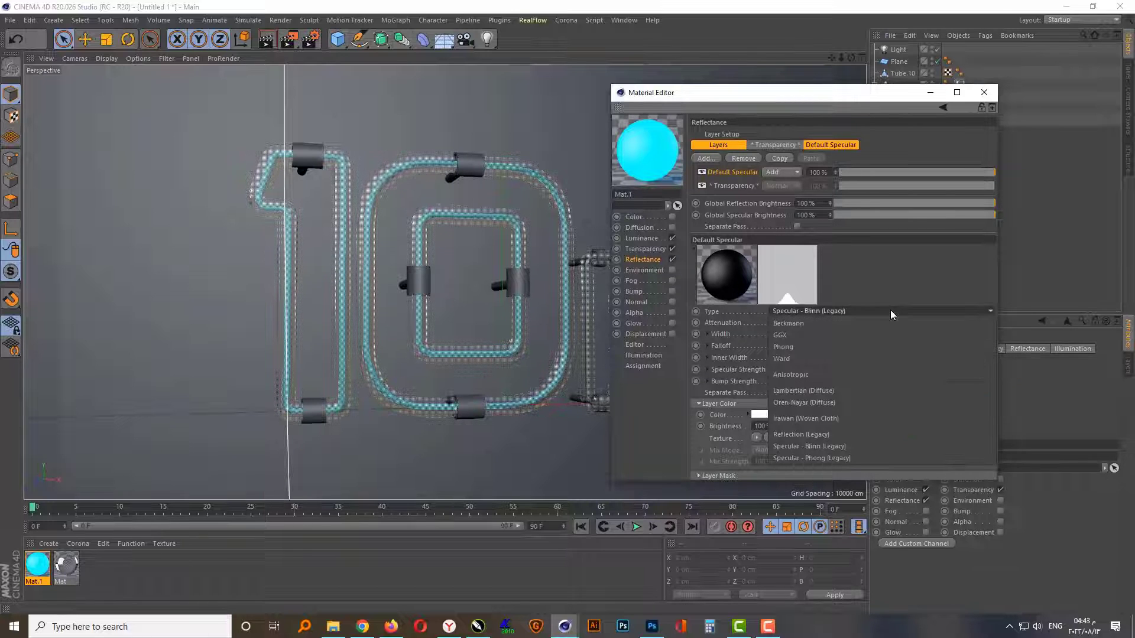
{"action": "left_click", "coordinate": [857, 435]}
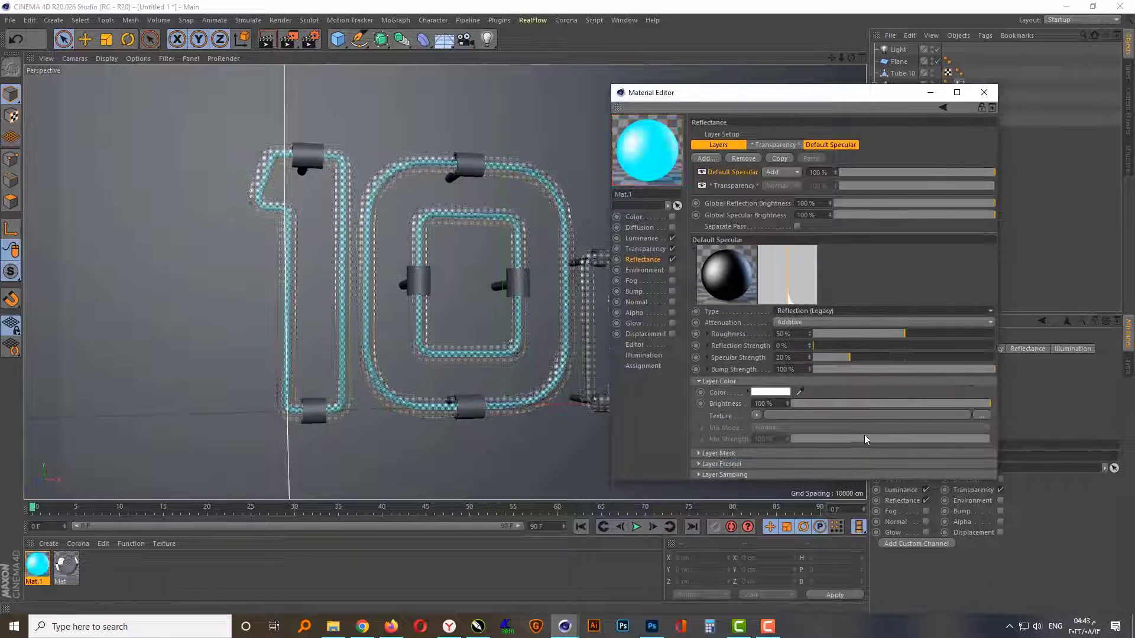
Step: Add a Reflection (Legacy) layer to Mat.1 with 20% roughness
{"action": "left_click", "coordinate": [706, 158]}
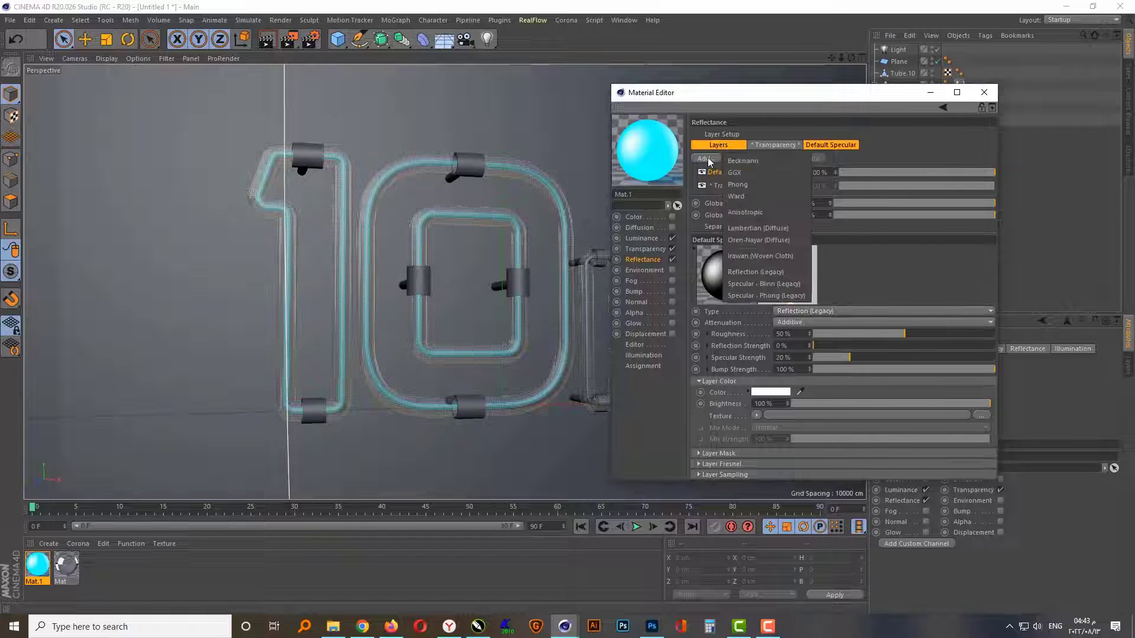
{"action": "left_click", "coordinate": [771, 273]}
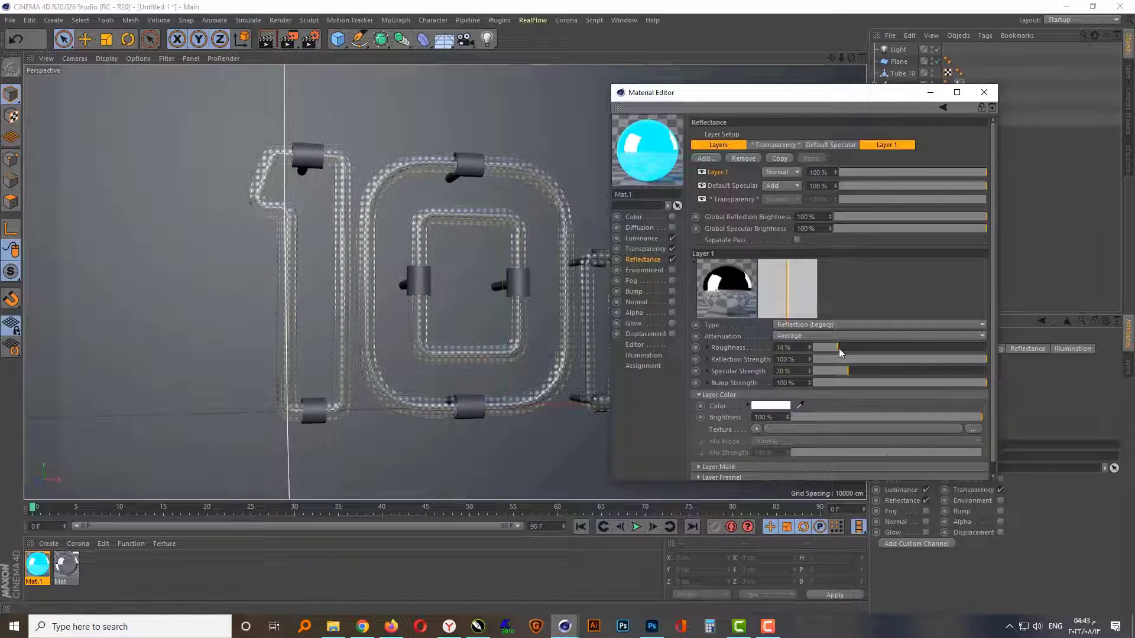
{"action": "left_click", "coordinate": [839, 348]}
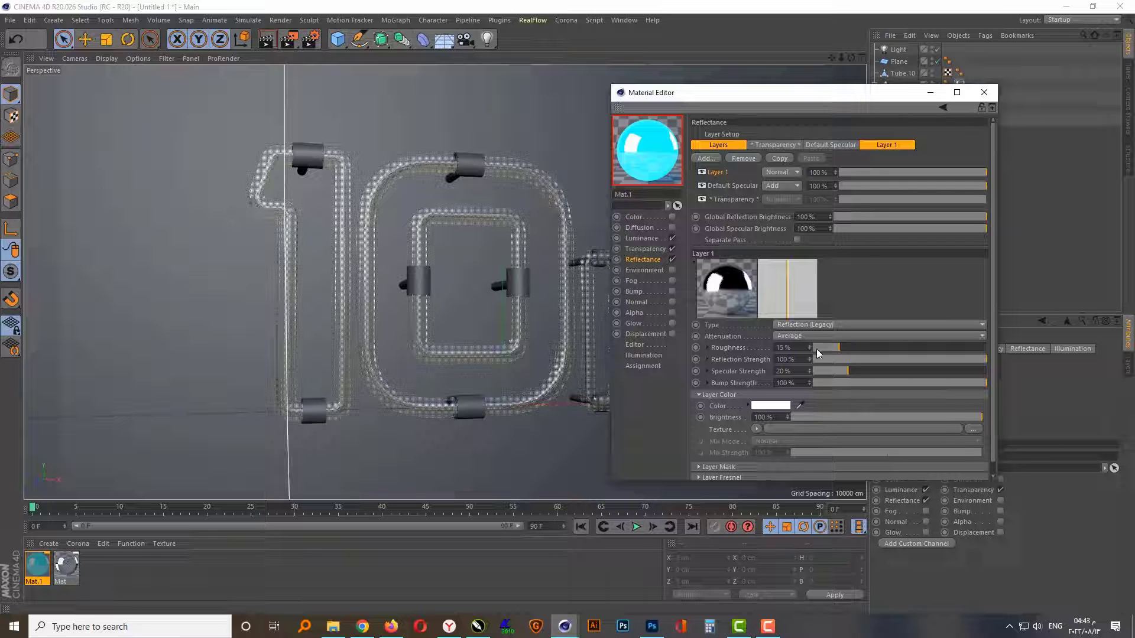
{"action": "double_click", "coordinate": [792, 347]}
{"action": "type", "text": "20"}
{"action": "key", "text": "Return"}
{"action": "left_click", "coordinate": [772, 145]}
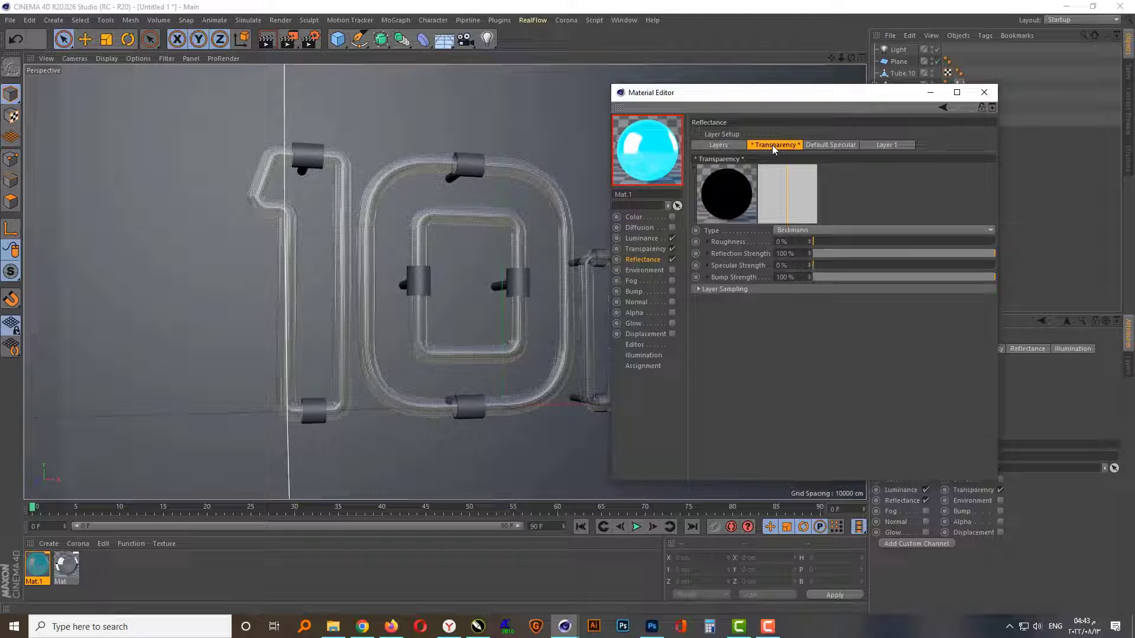
{"action": "left_click", "coordinate": [830, 144]}
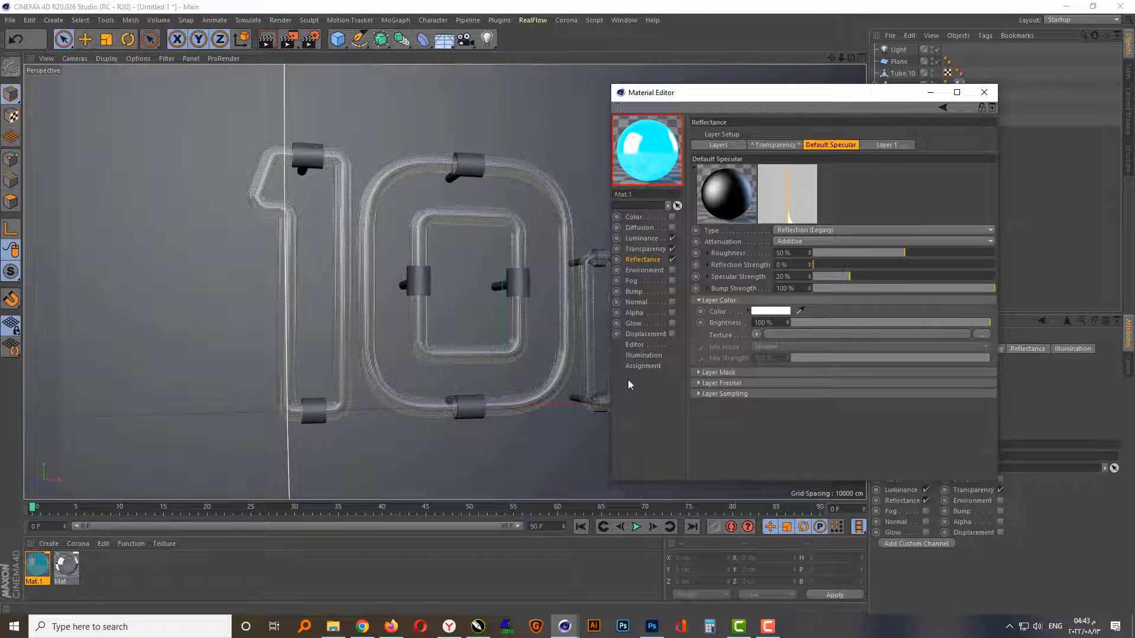
Step: Enable Glow on Mat.1 with 50% inner, 100% outer strength, 10 cm radius, then close the editor
{"action": "left_click", "coordinate": [672, 324]}
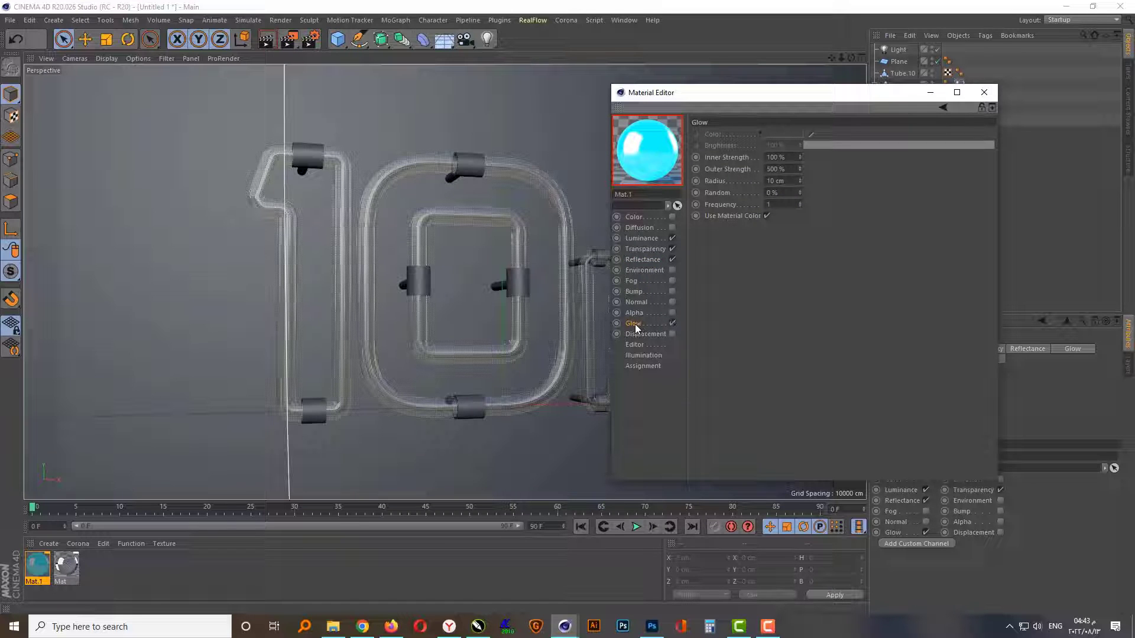
{"action": "left_click", "coordinate": [781, 158]}
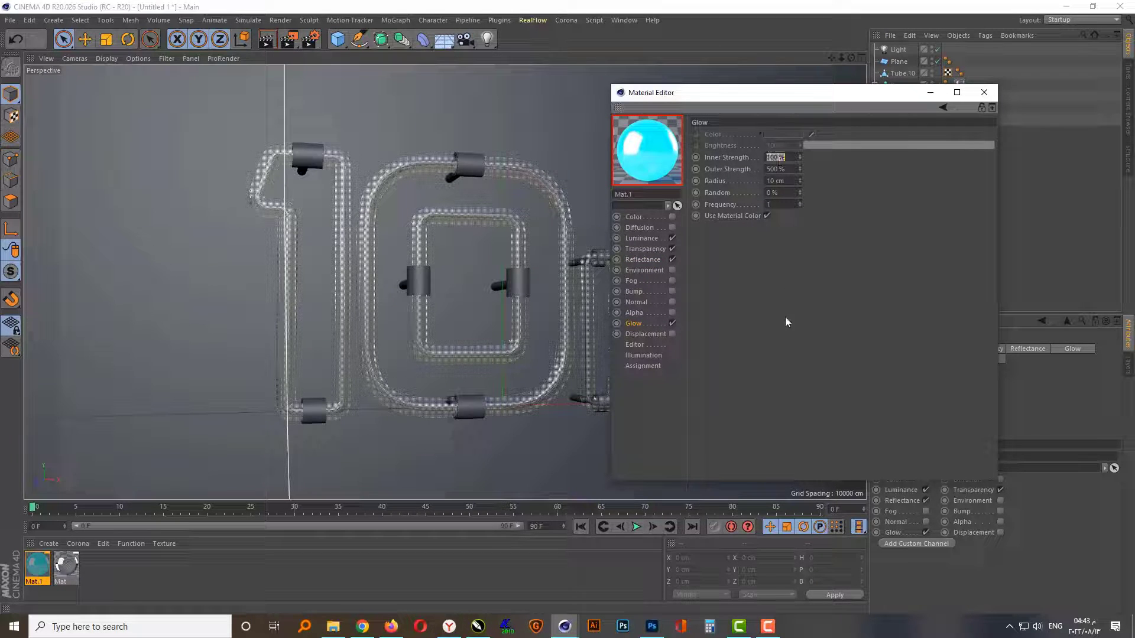
{"action": "type", "text": "50"}
{"action": "key", "text": "Tab"}
{"action": "type", "text": "100"}
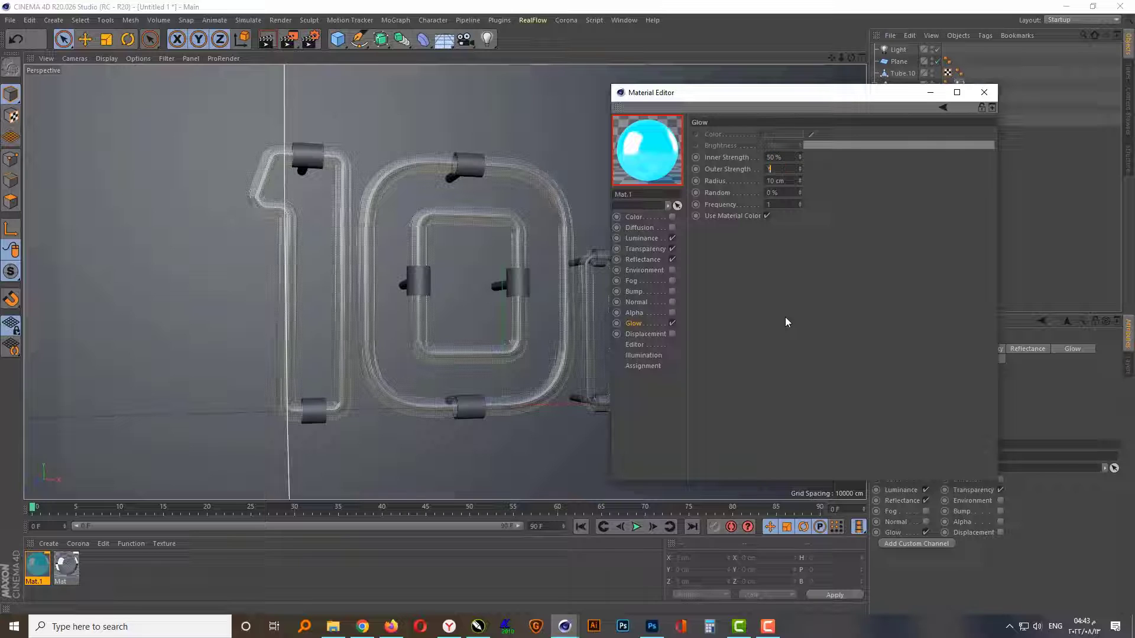
{"action": "key", "text": "Tab"}
{"action": "key", "text": "Return"}
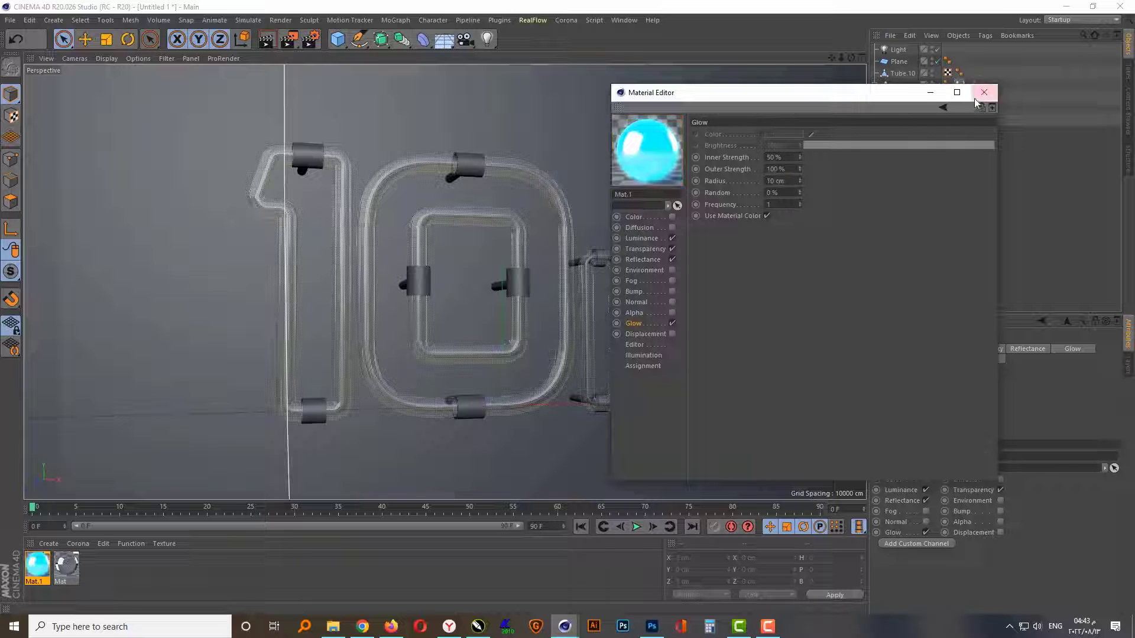
{"action": "left_click", "coordinate": [983, 95]}
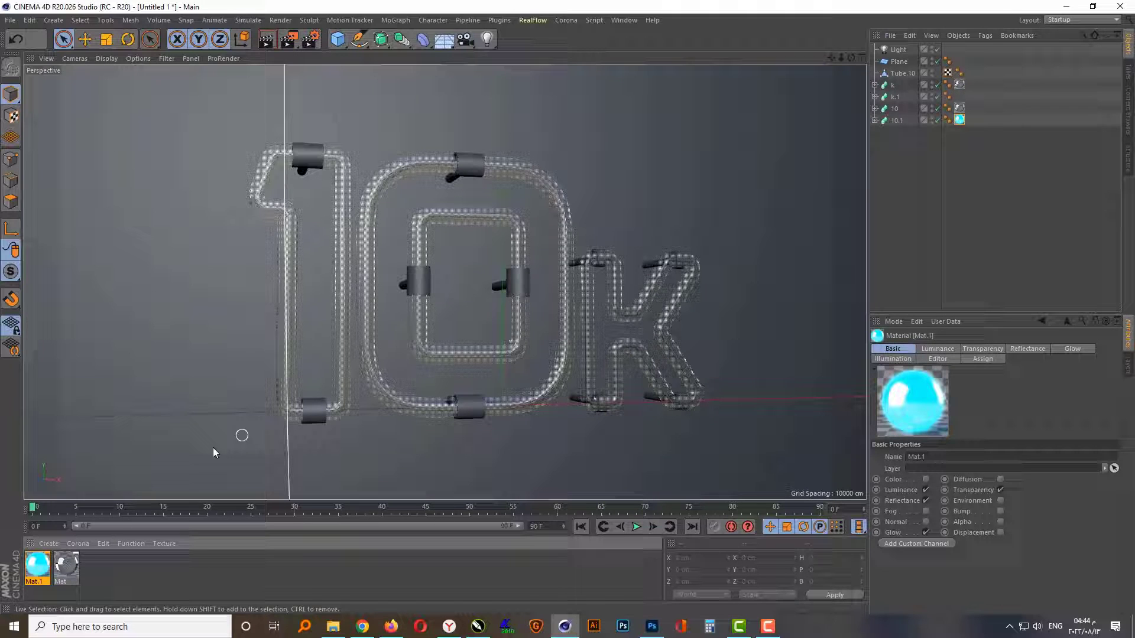
Step: Copy Mat.1 onto the k tube as Mat.2 and open it for editing
{"action": "right_click", "coordinate": [42, 569]}
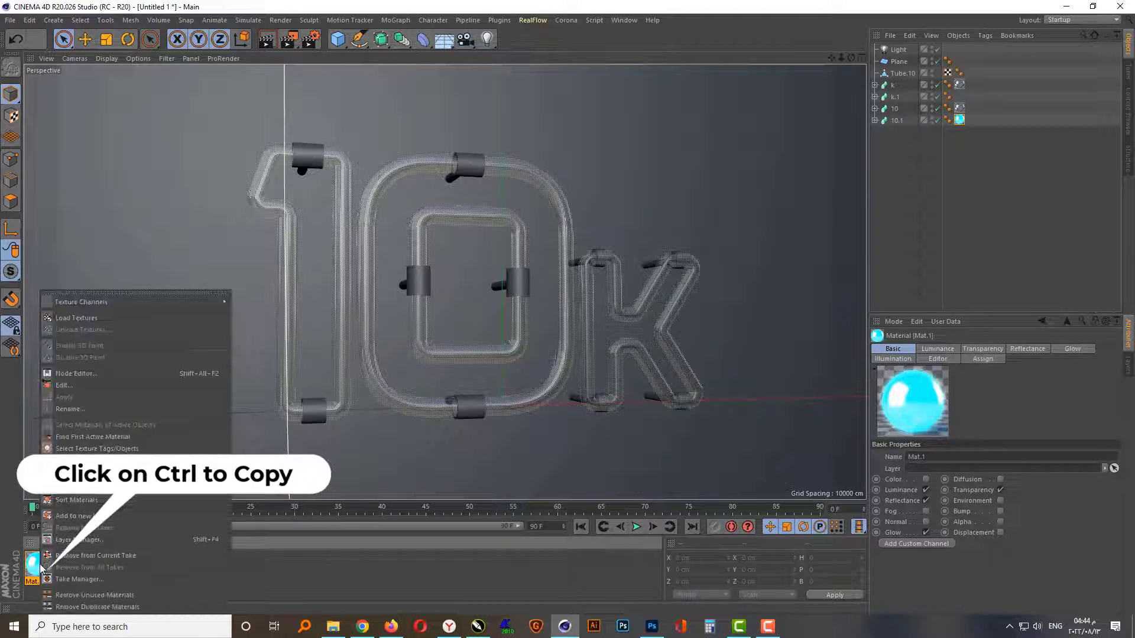
{"action": "mouse_move", "coordinate": [43, 569]}
{"action": "left_mouse_down", "text": "ctrl"}
{"action": "mouse_move", "coordinate": [98, 569]}
{"action": "mouse_move", "coordinate": [901, 97]}
{"action": "left_mouse_up", "text": "ctrl"}
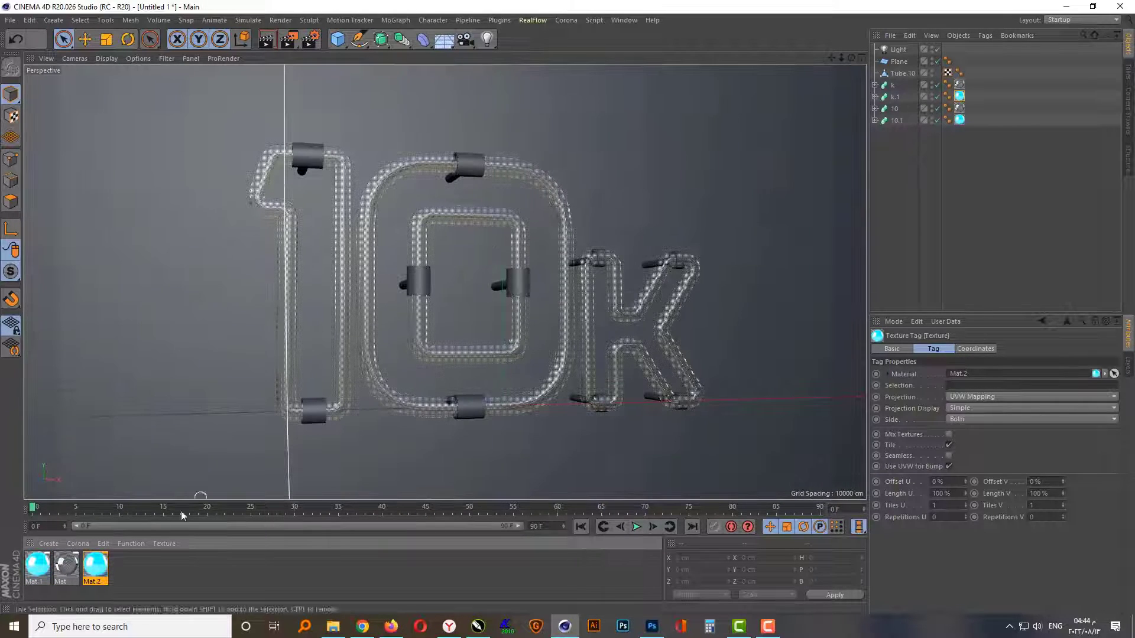
{"action": "double_click", "coordinate": [100, 567]}
{"action": "left_click_drag", "start_coordinate": [336, 79], "coordinate": [814, 108]}
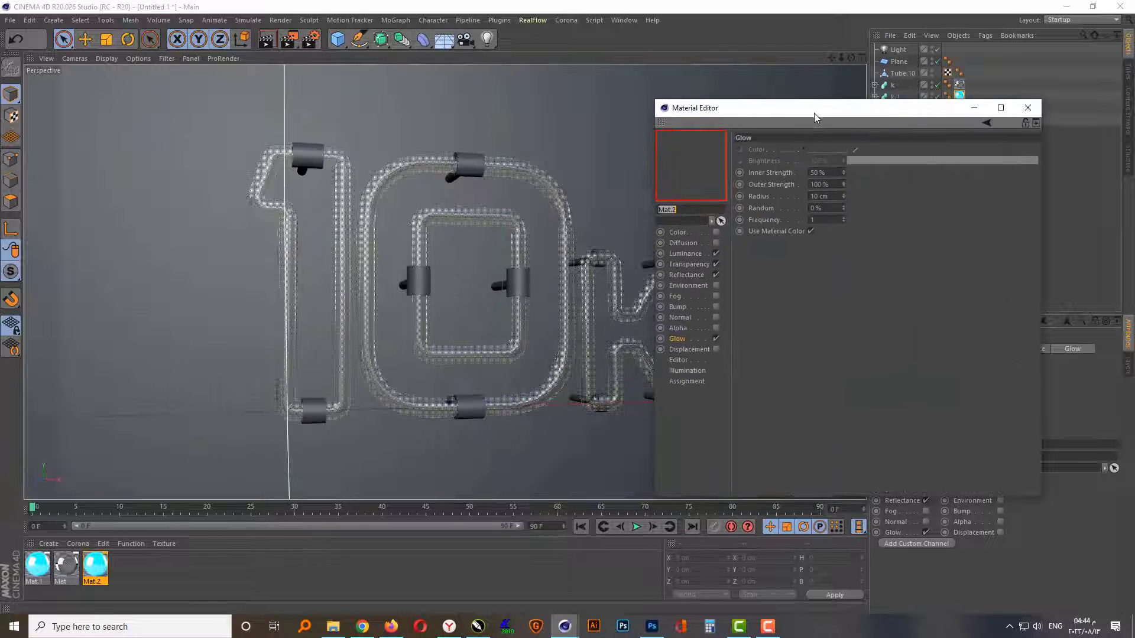
Step: Set Mat.2's Luminance colour to yellow RGB 250, 230, 0
{"action": "left_click", "coordinate": [690, 254]}
{"action": "left_click", "coordinate": [796, 165]}
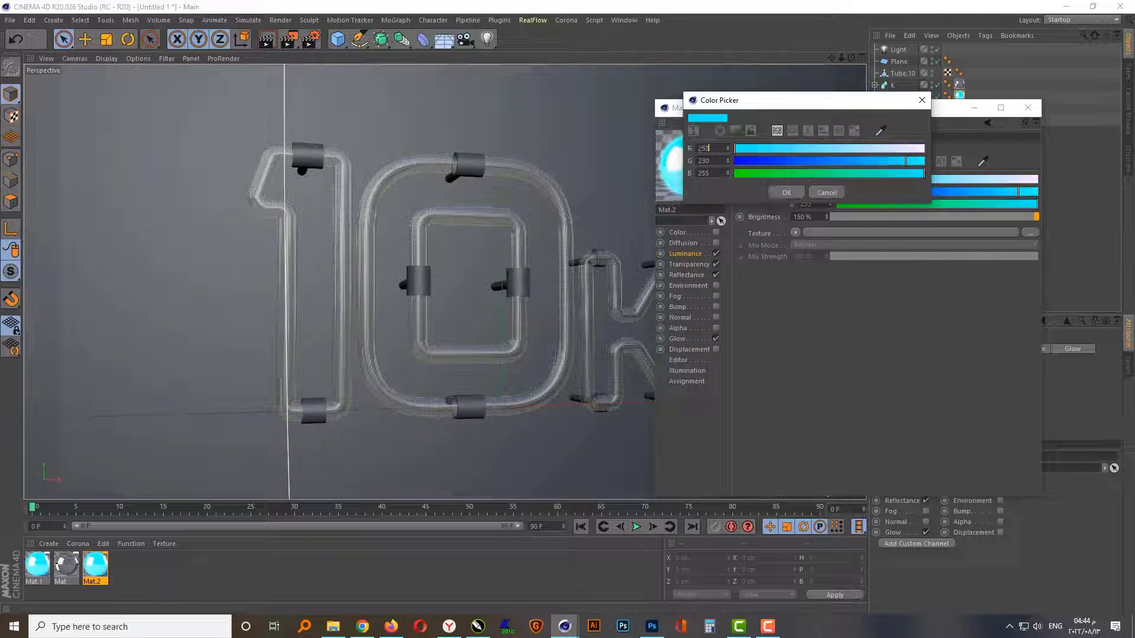
{"action": "type", "text": "0"}
{"action": "key", "text": "Tab"}
{"action": "key", "text": "Tab"}
{"action": "type", "text": "0"}
{"action": "key", "text": "Tab"}
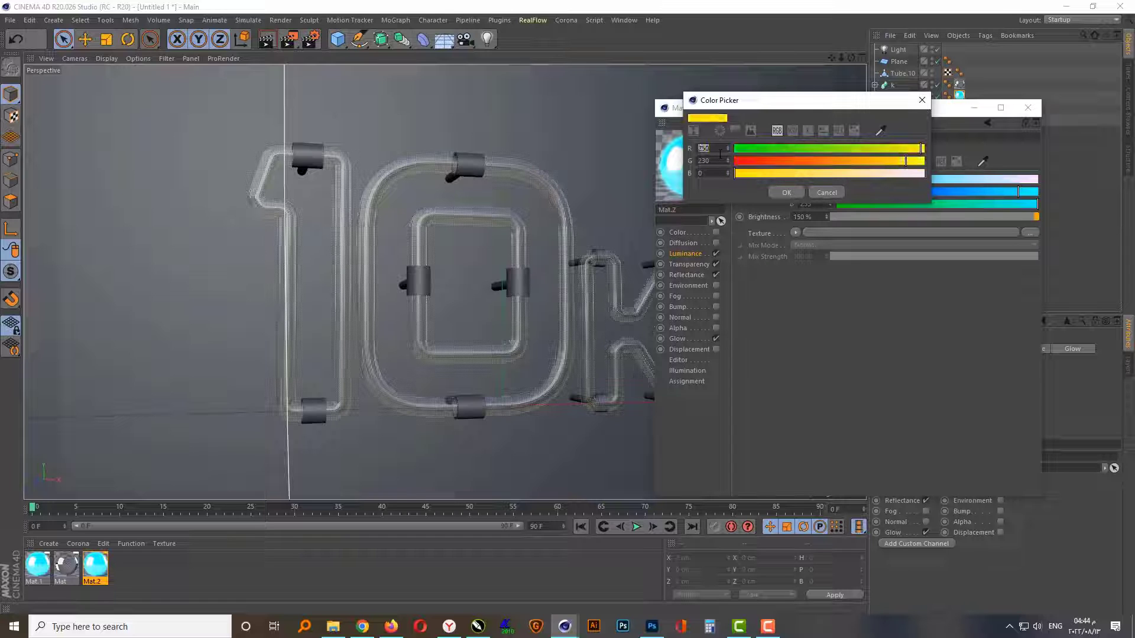
{"action": "left_click", "coordinate": [783, 190]}
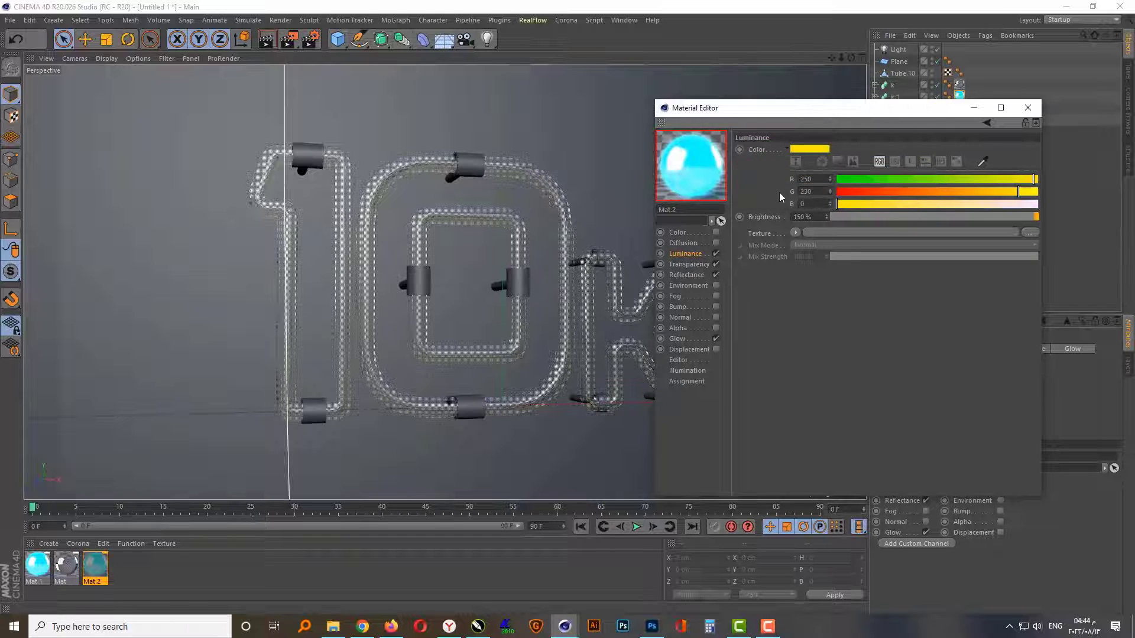
Step: Set Mat.2's Transparency colour to RGB 250, 230, 0 and close the editor
{"action": "left_click", "coordinate": [694, 264]}
{"action": "left_click", "coordinate": [810, 149]}
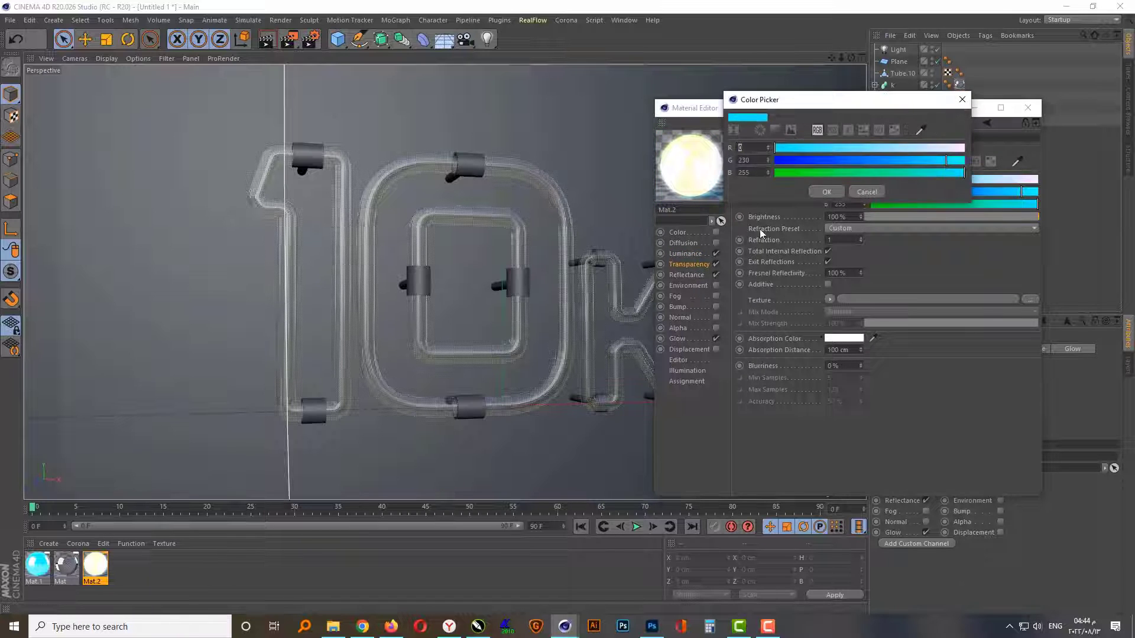
{"action": "type", "text": "250"}
{"action": "key", "text": "Tab"}
{"action": "key", "text": "Tab"}
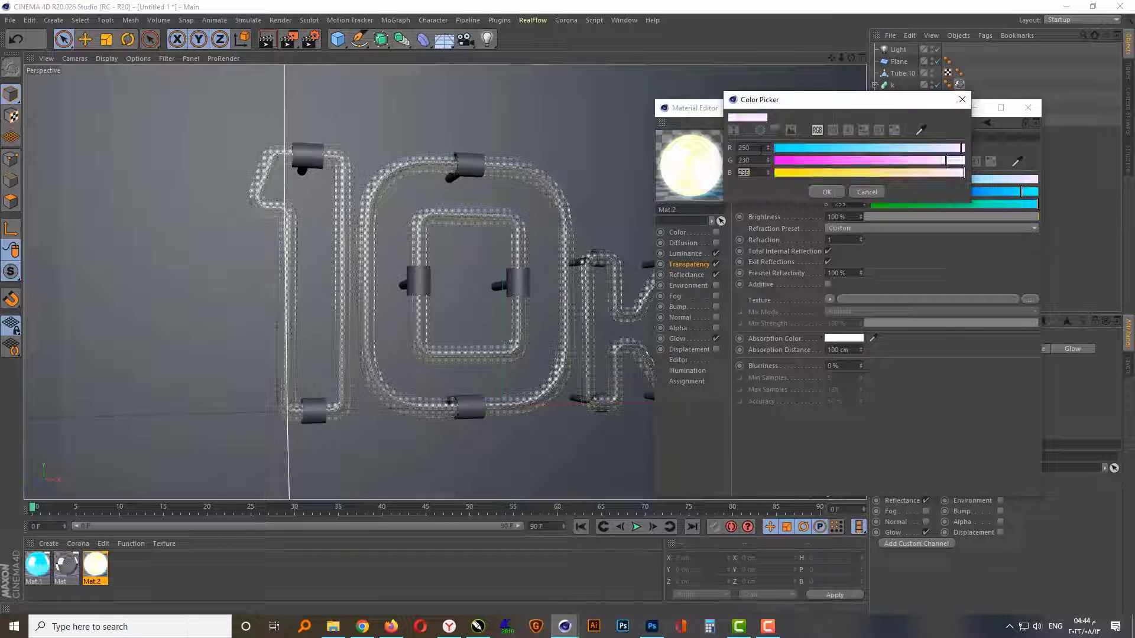
{"action": "type", "text": "0"}
{"action": "key", "text": "Return"}
{"action": "left_click", "coordinate": [827, 191]}
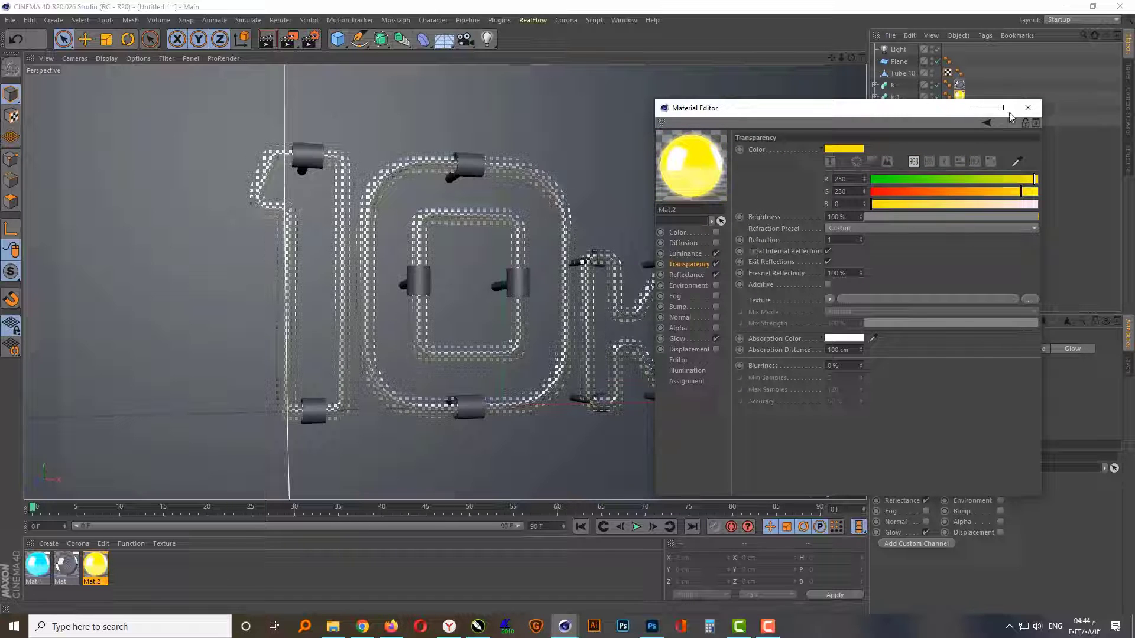
{"action": "left_click", "coordinate": [1028, 108]}
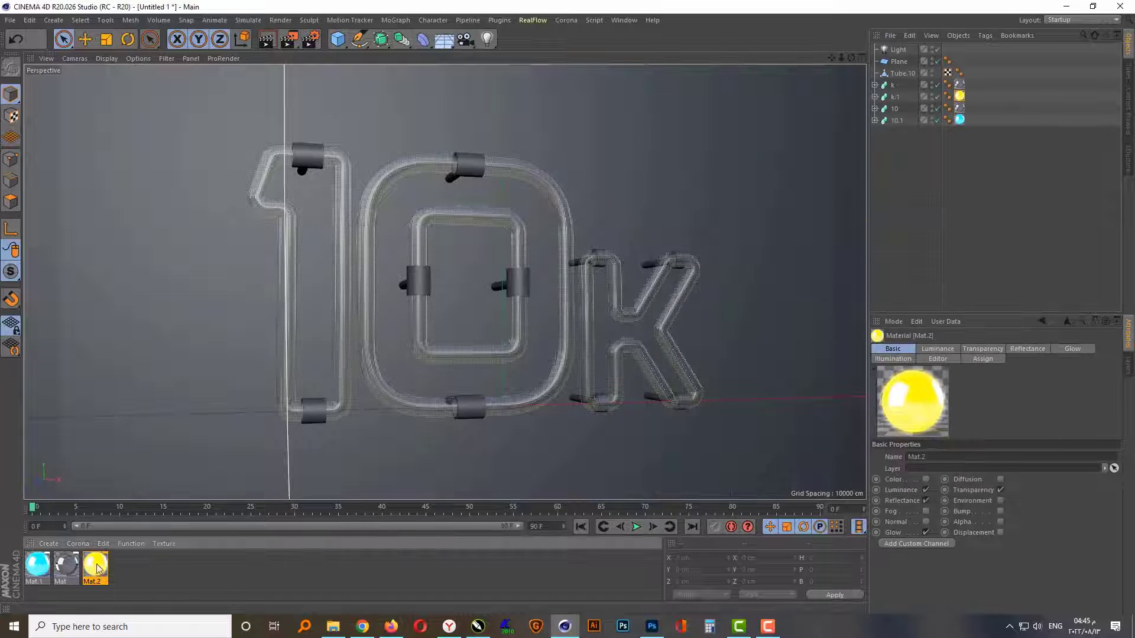
Step: Create a new standard material, apply it to the tube clips (Tube.10), and open it
{"action": "left_click", "coordinate": [48, 544]}
{"action": "left_click", "coordinate": [59, 417]}
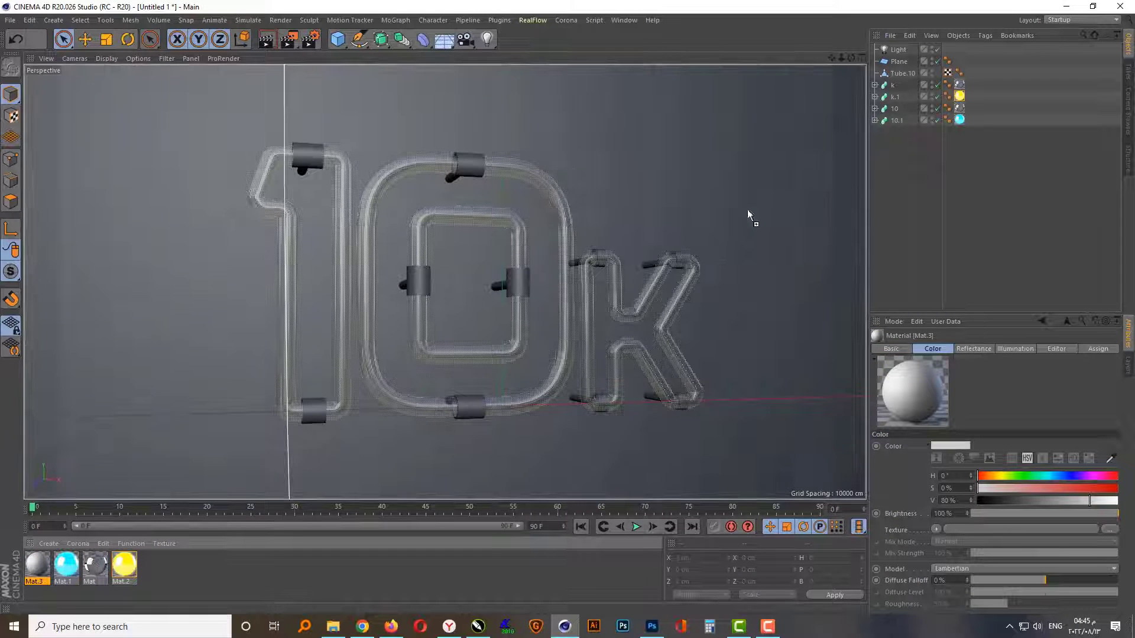
{"action": "left_click_drag", "start_coordinate": [34, 564], "coordinate": [899, 74]}
{"action": "double_click", "coordinate": [37, 564]}
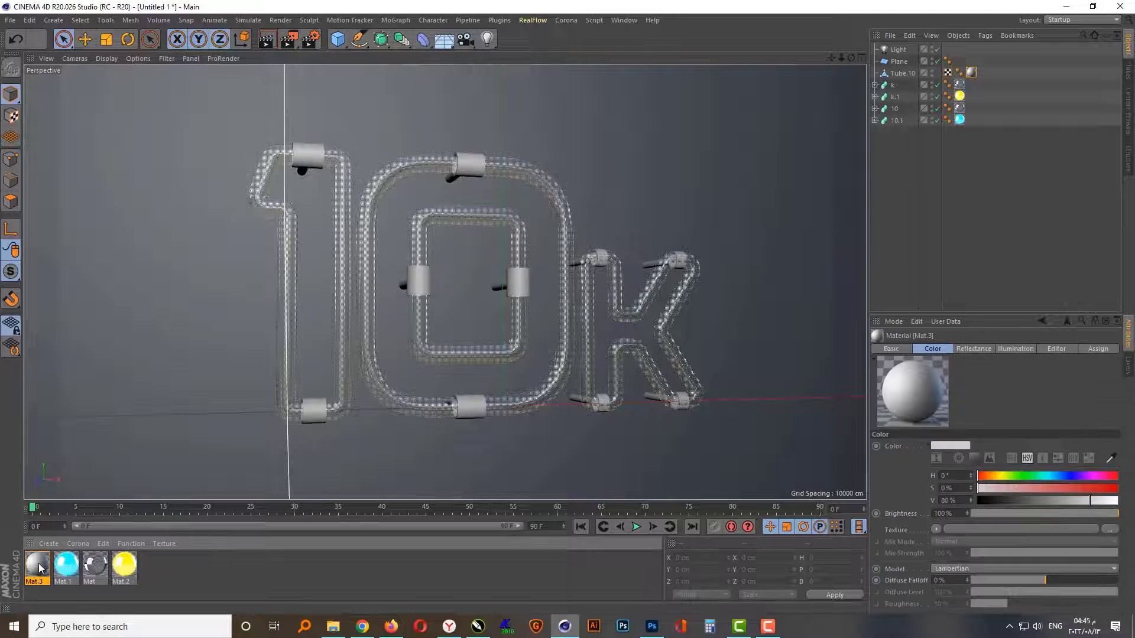
{"action": "left_click_drag", "start_coordinate": [339, 84], "coordinate": [791, 103]}
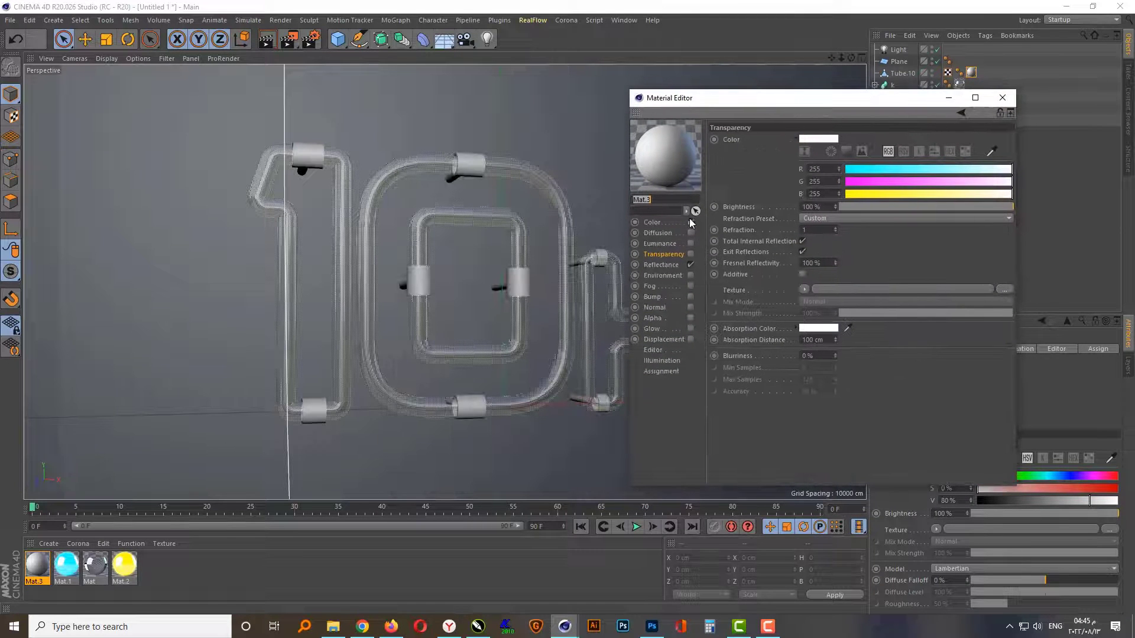
Step: Set the material's Color to RGB 240/210/110 gold
{"action": "left_click", "coordinate": [656, 223]}
{"action": "left_click", "coordinate": [858, 153]}
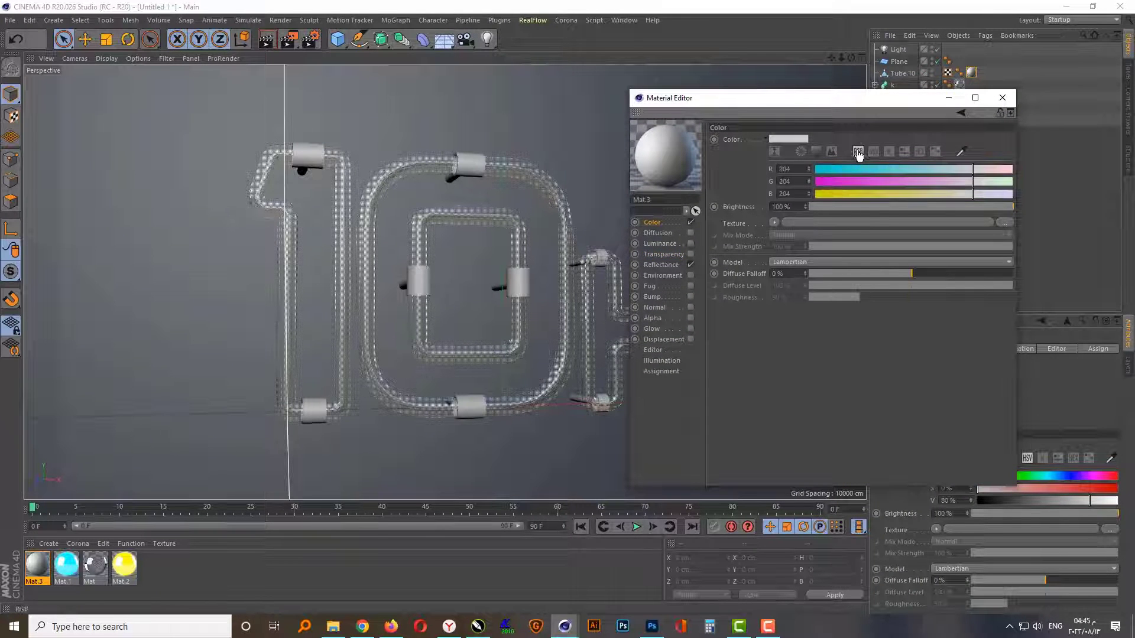
{"action": "key", "text": "Tab"}
{"action": "type", "text": "240"}
{"action": "key", "text": "Tab"}
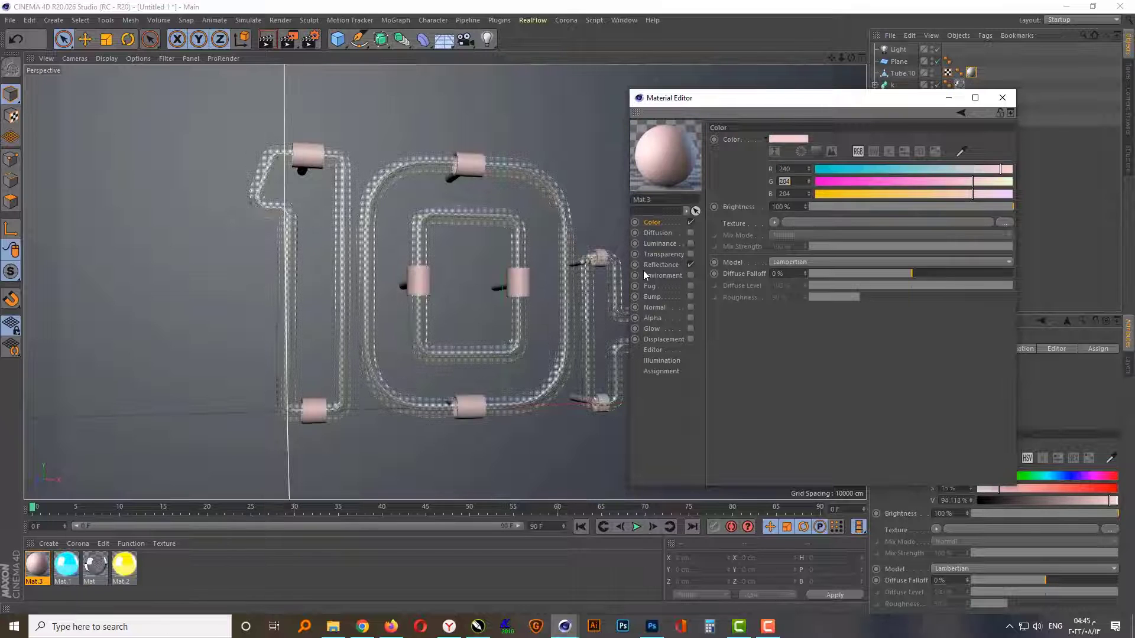
{"action": "type", "text": "210"}
{"action": "key", "text": "Tab"}
{"action": "type", "text": "110"}
{"action": "key", "text": "Tab"}
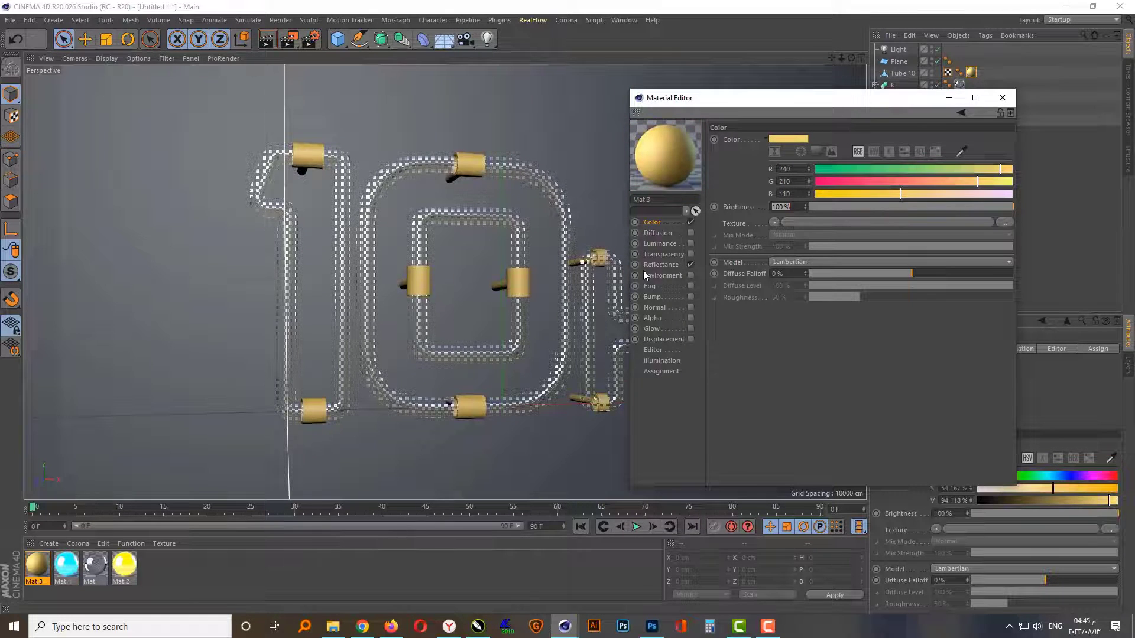
Step: Set the reflectance default layer to Reflection (Legacy) and add a Reflection (Legacy) layer
{"action": "left_click", "coordinate": [662, 265]}
{"action": "left_click", "coordinate": [886, 302]}
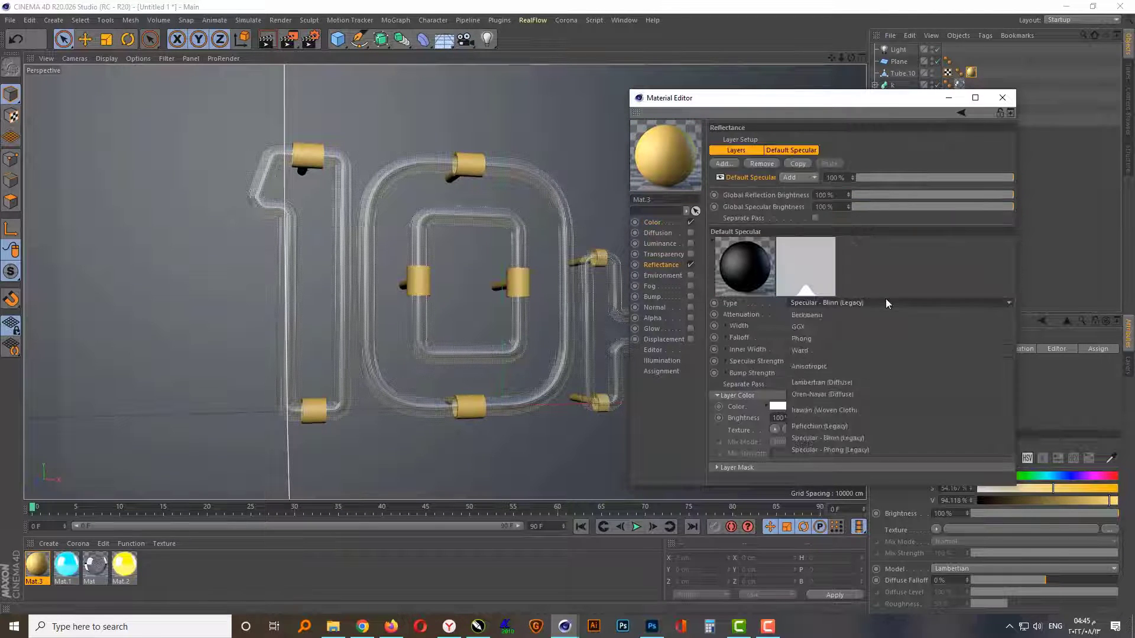
{"action": "left_click", "coordinate": [871, 422]}
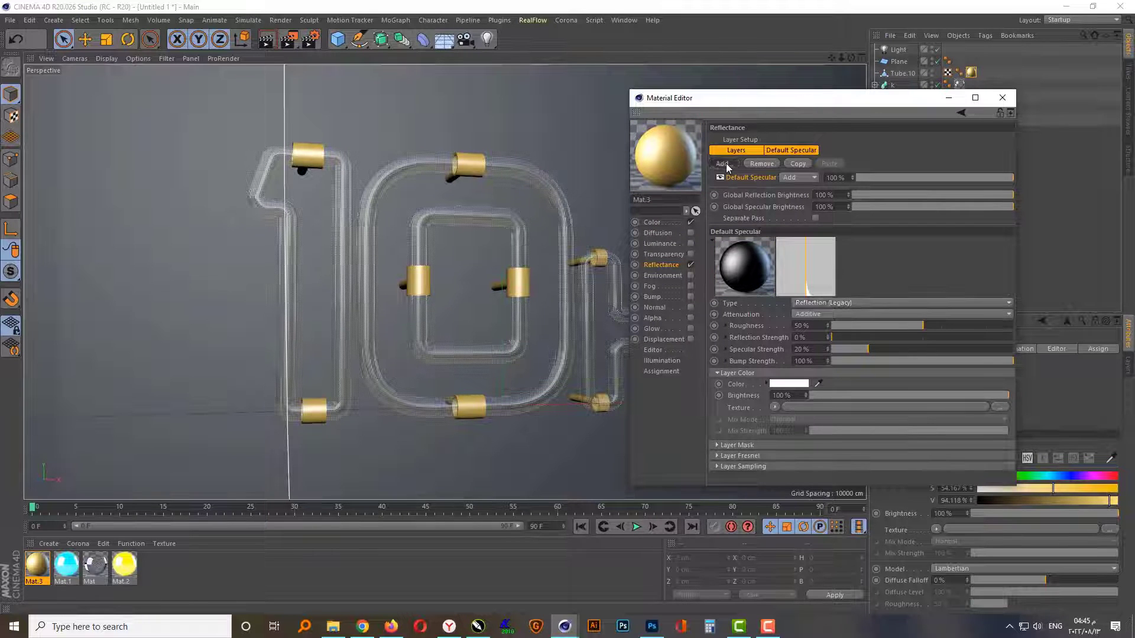
{"action": "left_click", "coordinate": [804, 303]}
{"action": "left_click", "coordinate": [795, 277]}
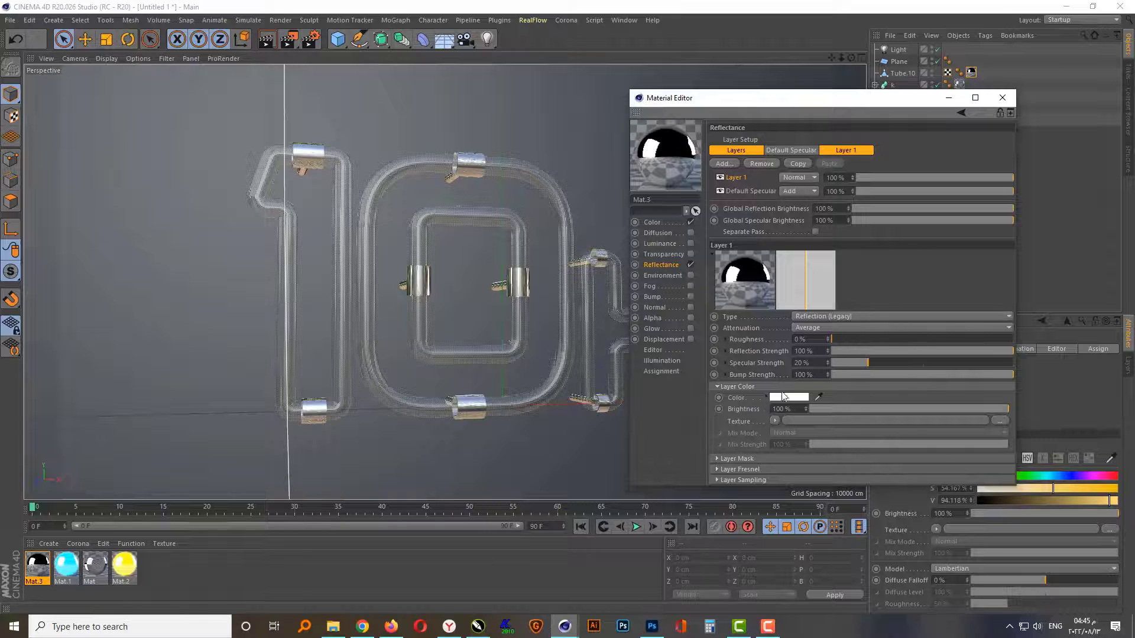
Step: Tint the Reflection (Legacy) layer's colour gold
{"action": "left_click", "coordinate": [786, 397]}
{"action": "left_click", "coordinate": [755, 377]}
{"action": "left_click", "coordinate": [695, 395]}
{"action": "type", "text": "240"}
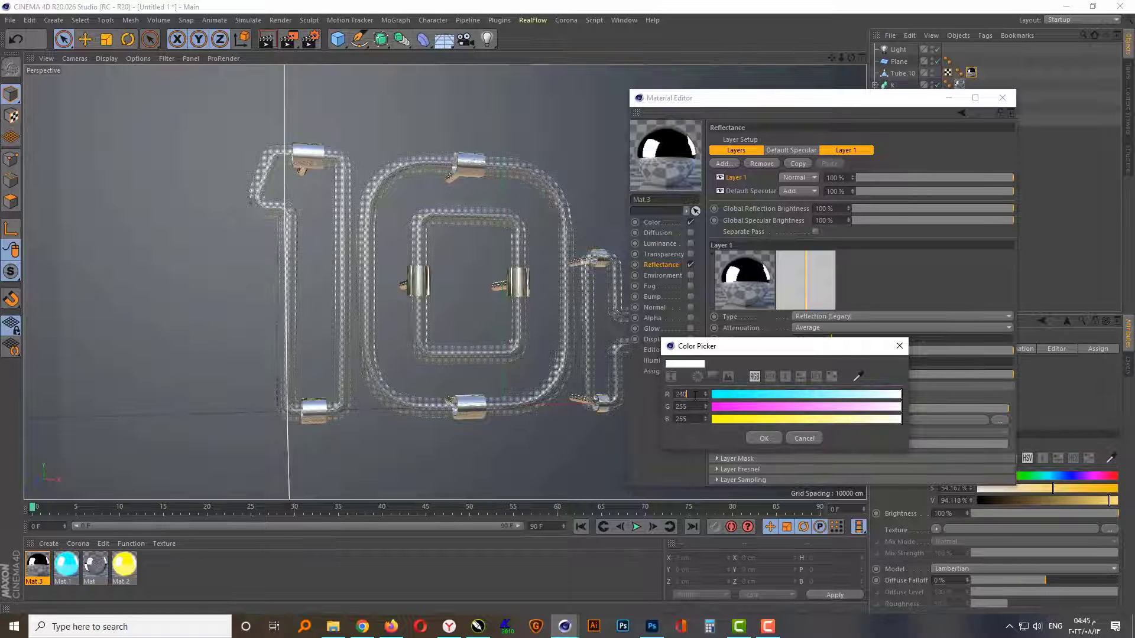
{"action": "type", "text": "10"}
{"action": "key", "text": "Tab"}
{"action": "type", "text": "110"}
{"action": "key", "text": "Tab"}
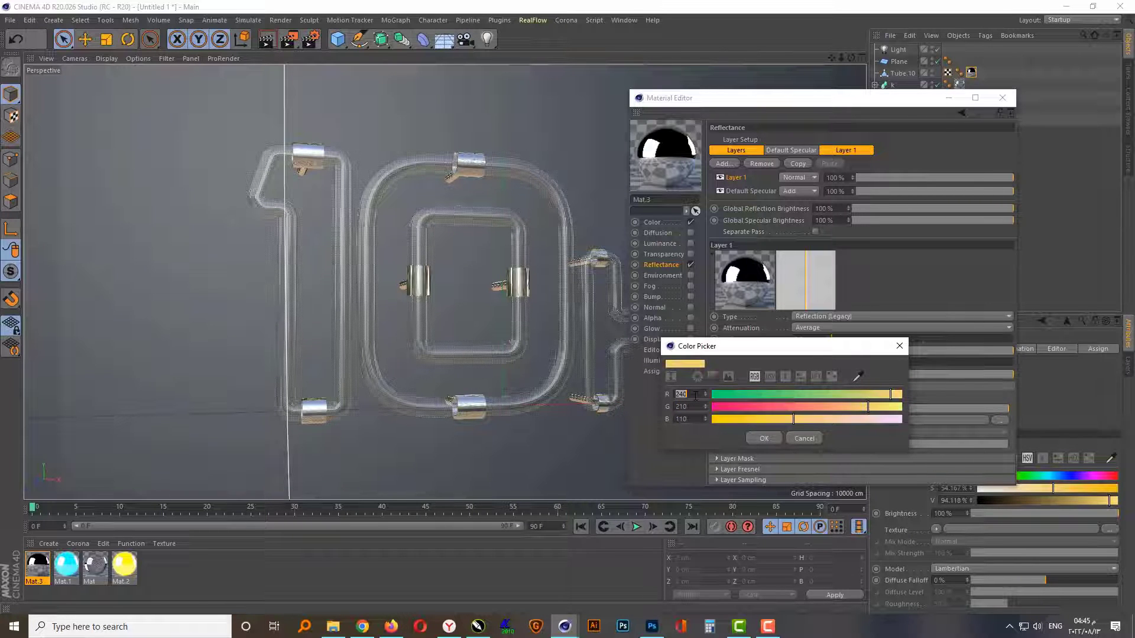
{"action": "left_click", "coordinate": [763, 439]}
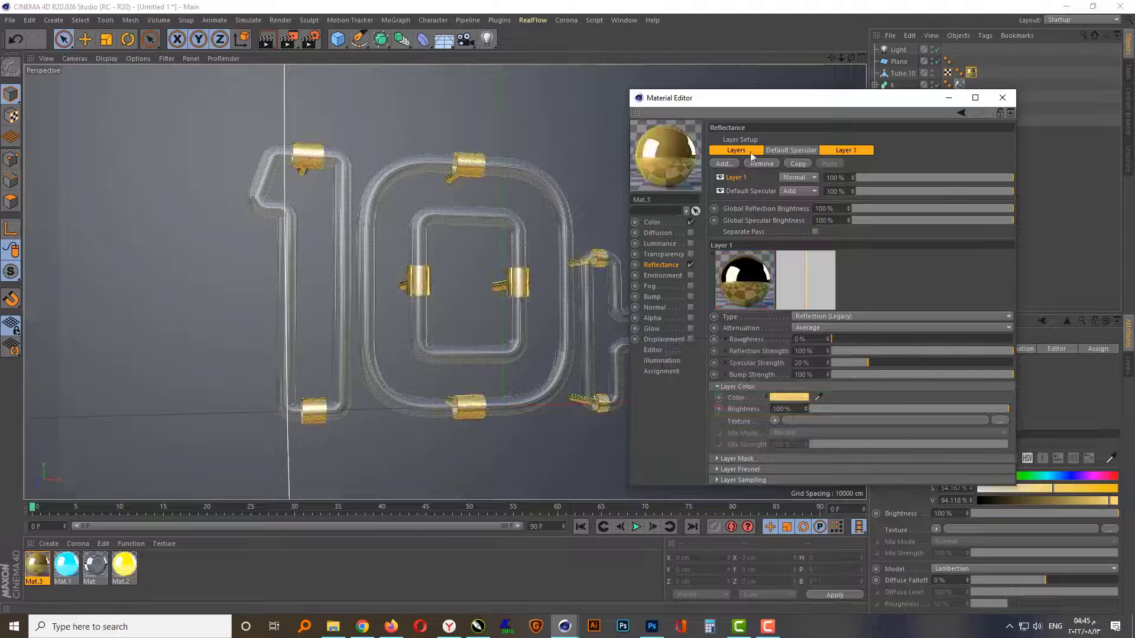
Step: Tint the Default Specular layer gold (green 210, blue 110)
{"action": "left_click", "coordinate": [777, 150]}
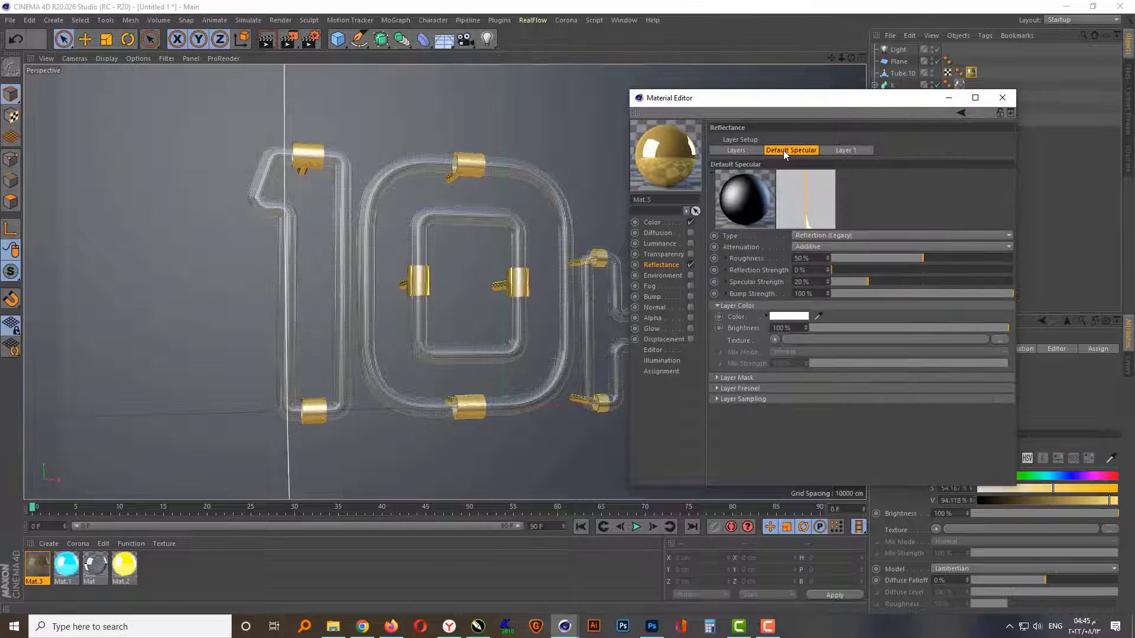
{"action": "left_click", "coordinate": [794, 322]}
{"action": "left_click", "coordinate": [761, 300]}
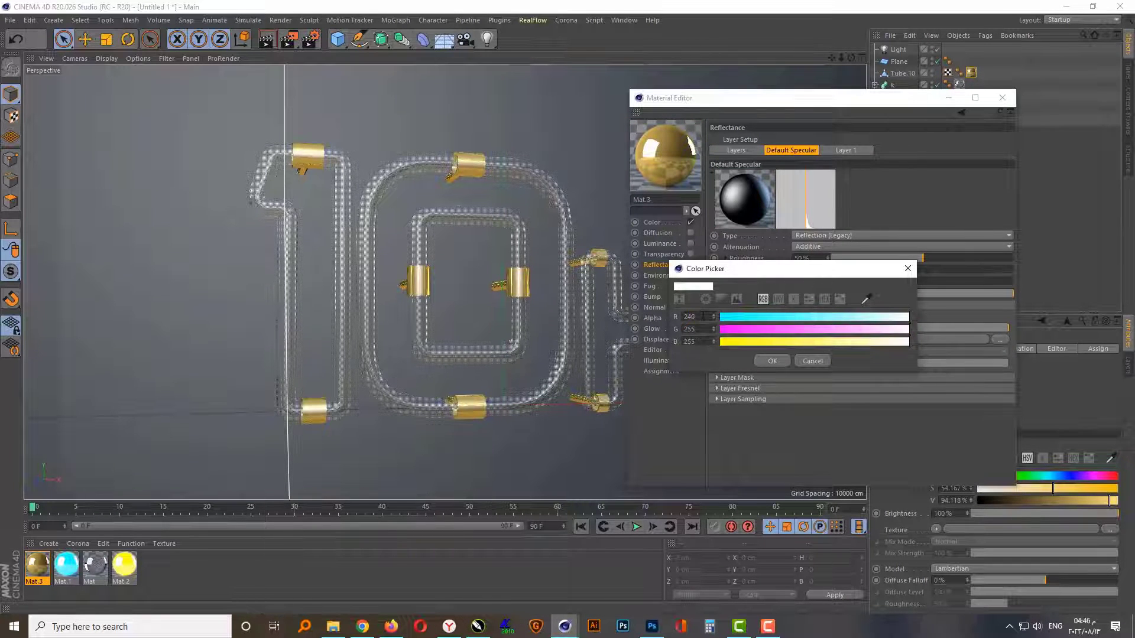
{"action": "key", "text": "Tab"}
{"action": "type", "text": "210"}
{"action": "key", "text": "Tab"}
{"action": "type", "text": "110"}
{"action": "key", "text": "Tab"}
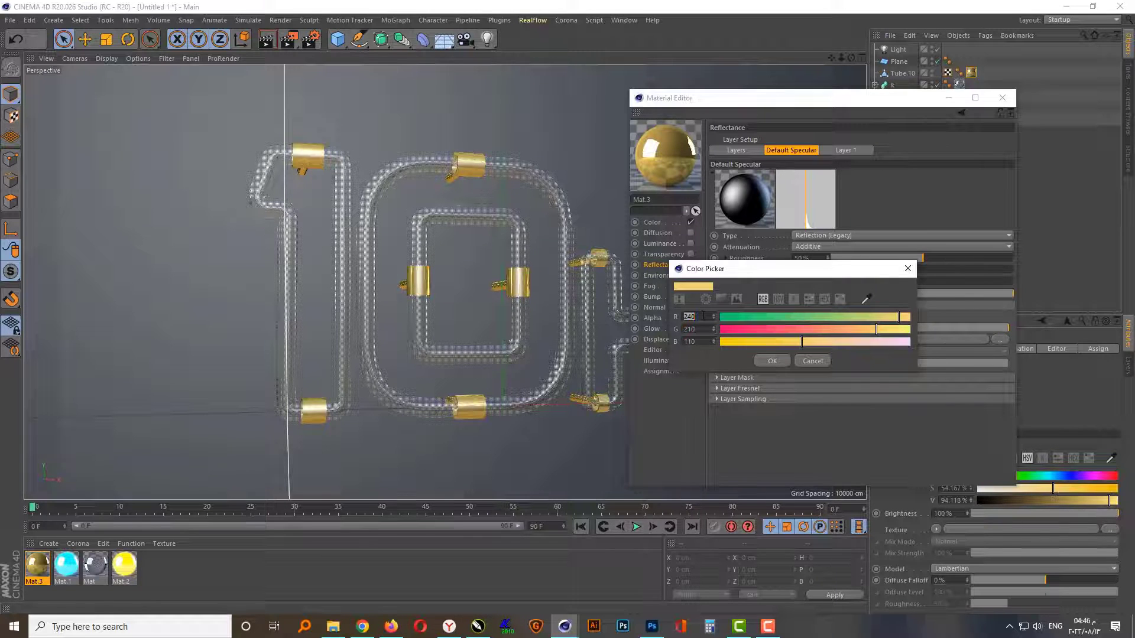
{"action": "key", "text": "Return"}
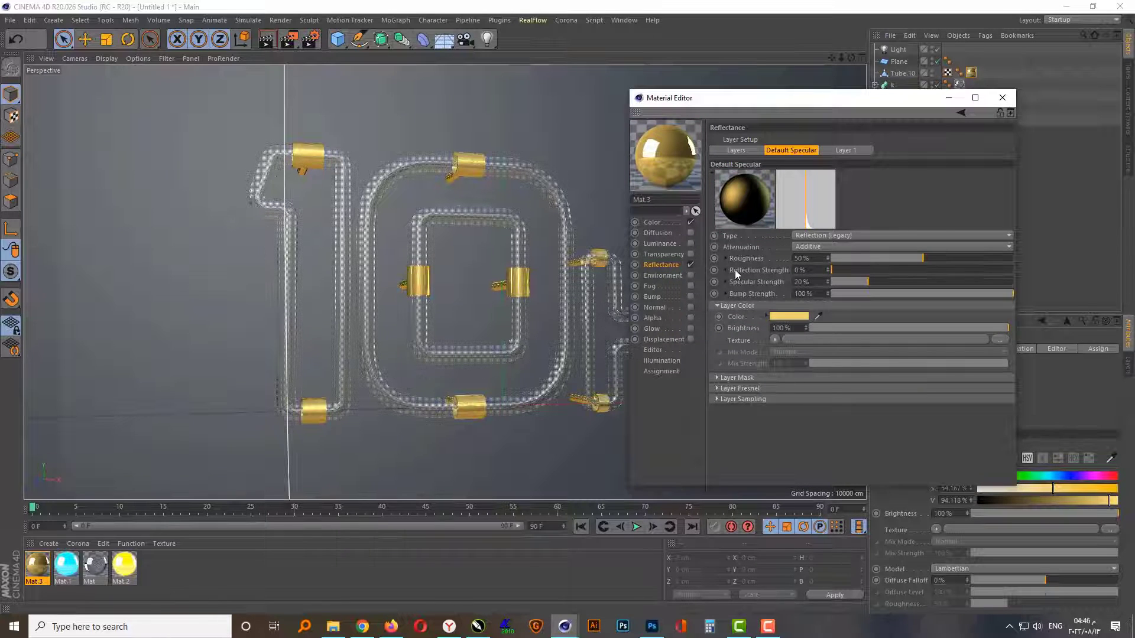
Step: Set Default Specular roughness to 30% and specular strength to 40%, then close the editor
{"action": "left_click", "coordinate": [735, 150]}
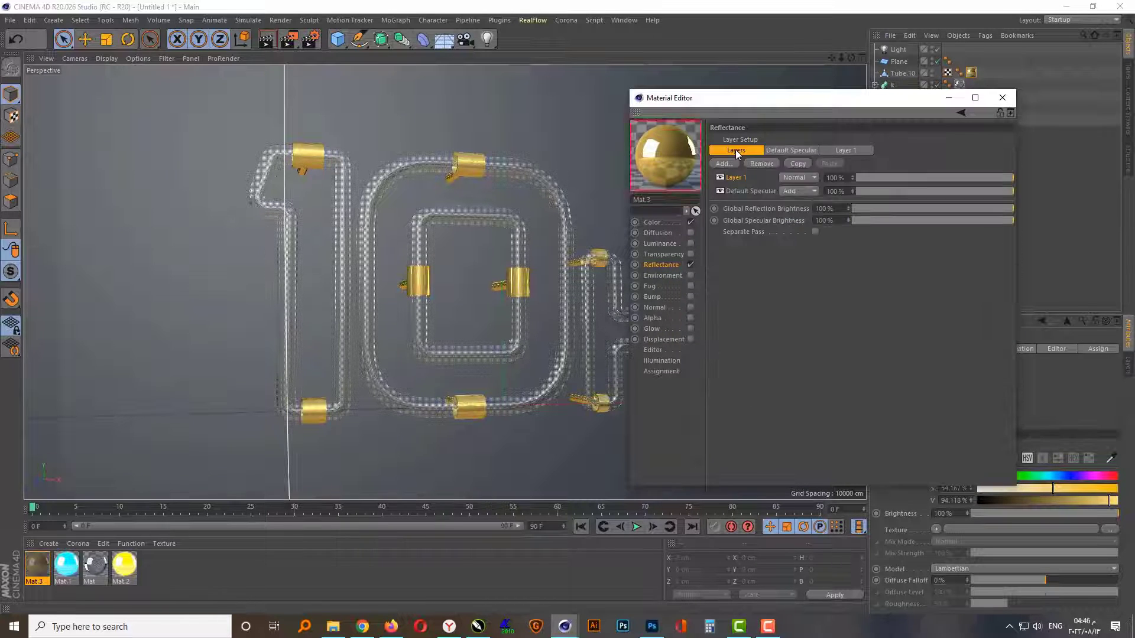
{"action": "left_click", "coordinate": [788, 150]}
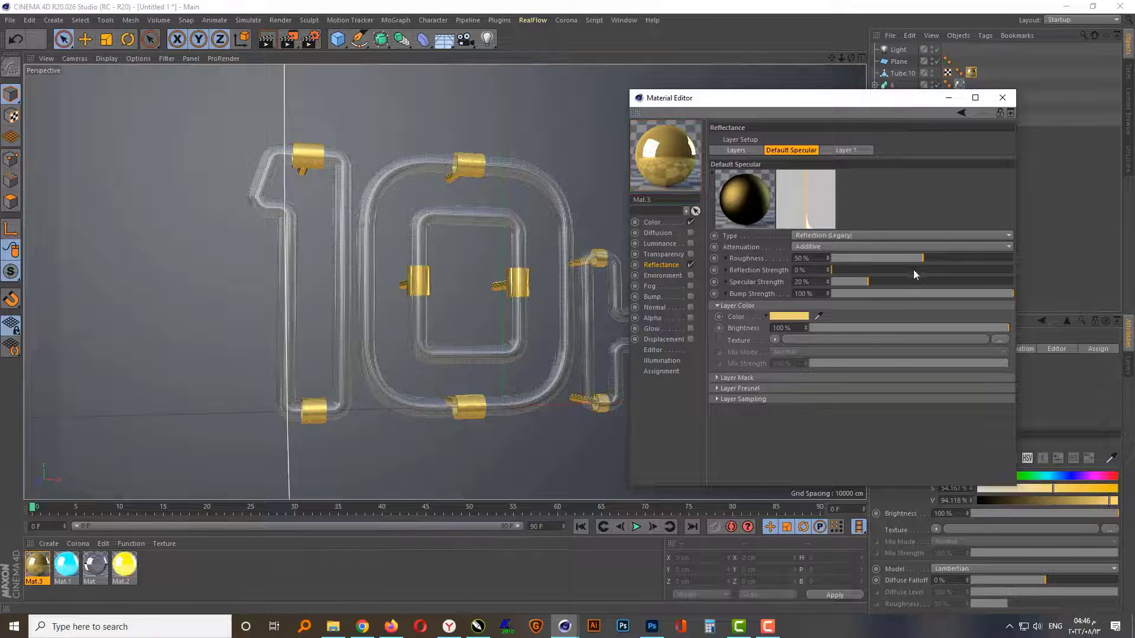
{"action": "double_click", "coordinate": [802, 258]}
{"action": "key", "text": "Return"}
{"action": "key", "text": "Tab"}
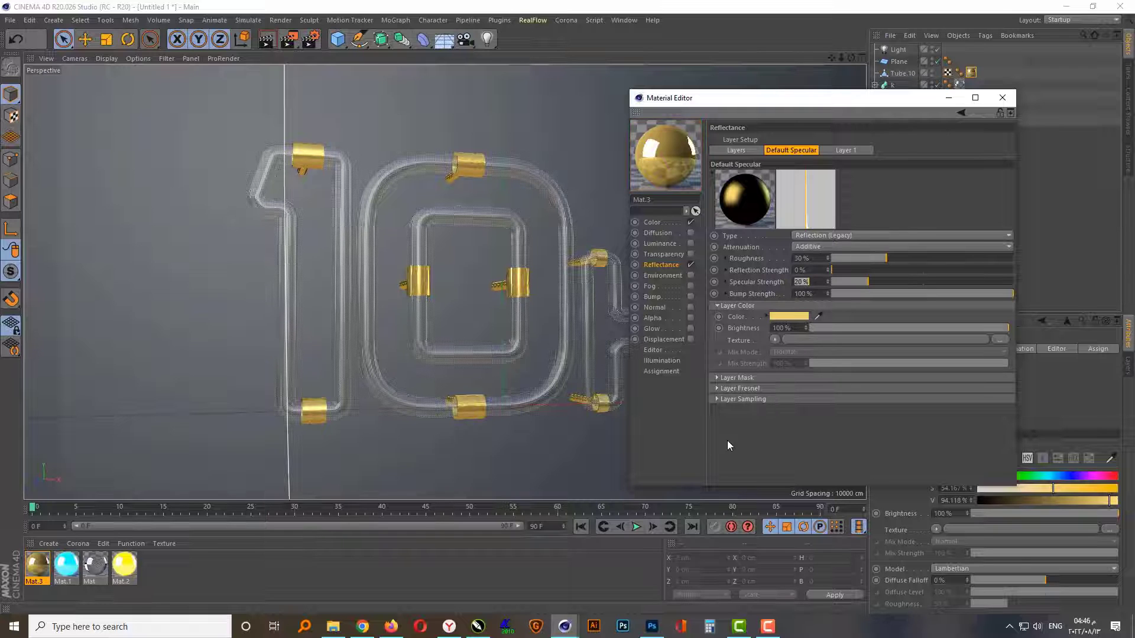
{"action": "type", "text": "40"}
{"action": "key", "text": "Return"}
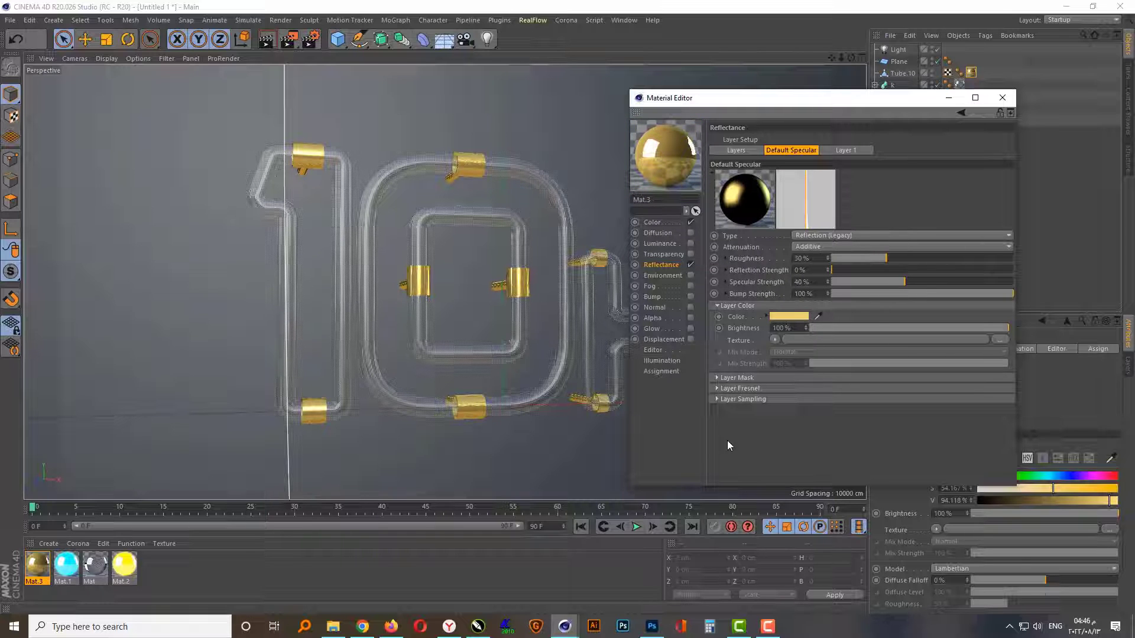
{"action": "left_click", "coordinate": [1006, 101]}
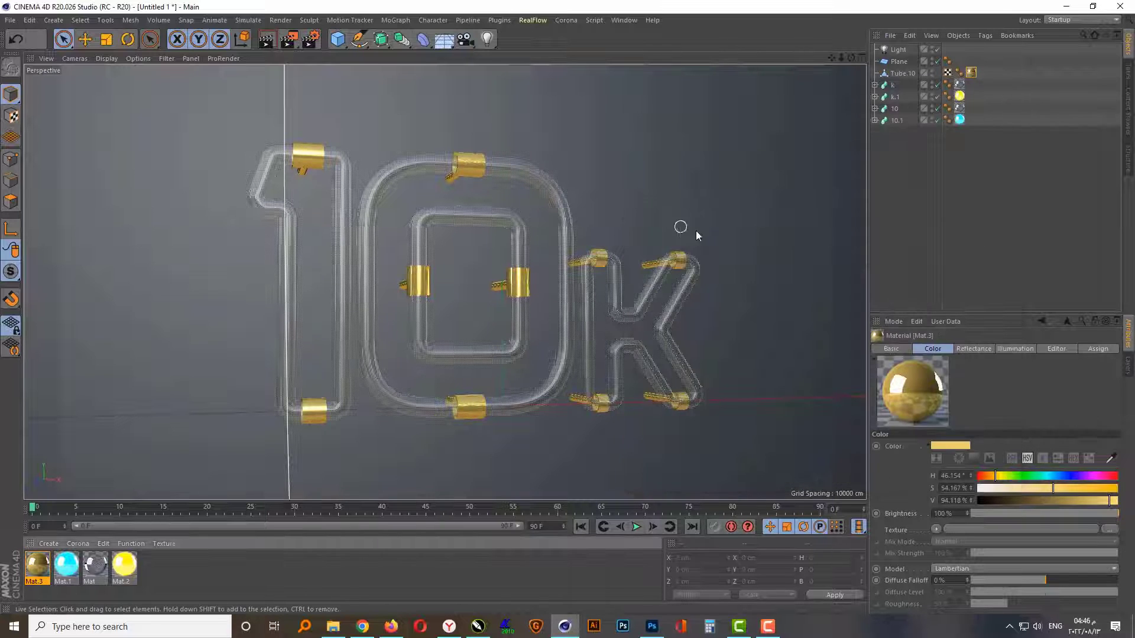
Step: Set render output to 3000 x 1500 pixels at 150 DPI
{"action": "left_click", "coordinate": [310, 39]}
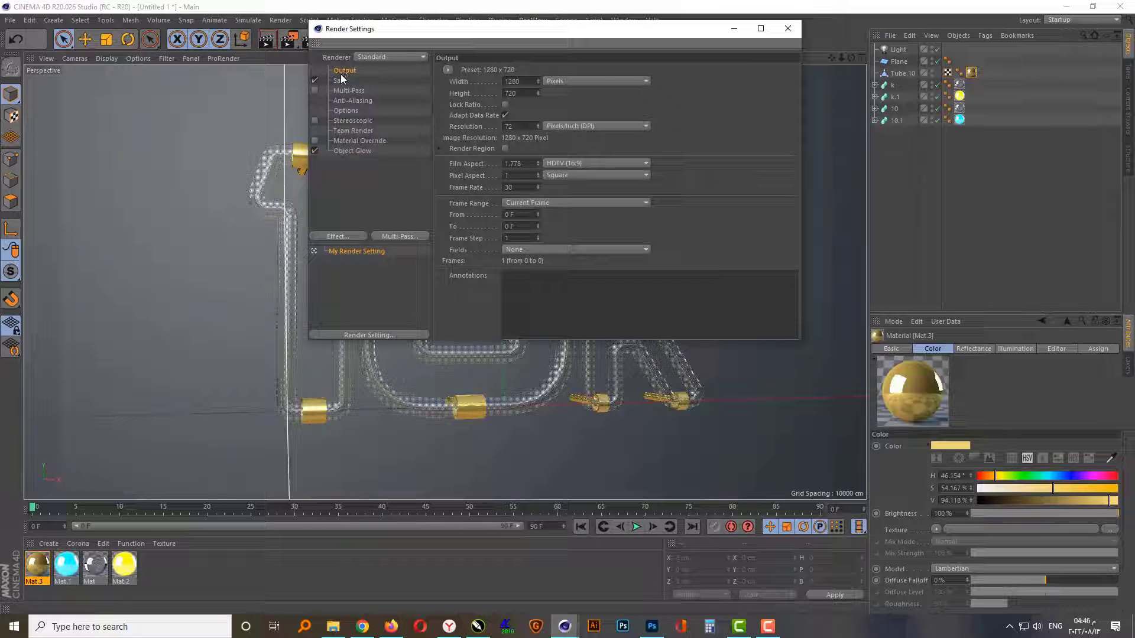
{"action": "left_click", "coordinate": [530, 83]}
{"action": "key", "text": "Tab"}
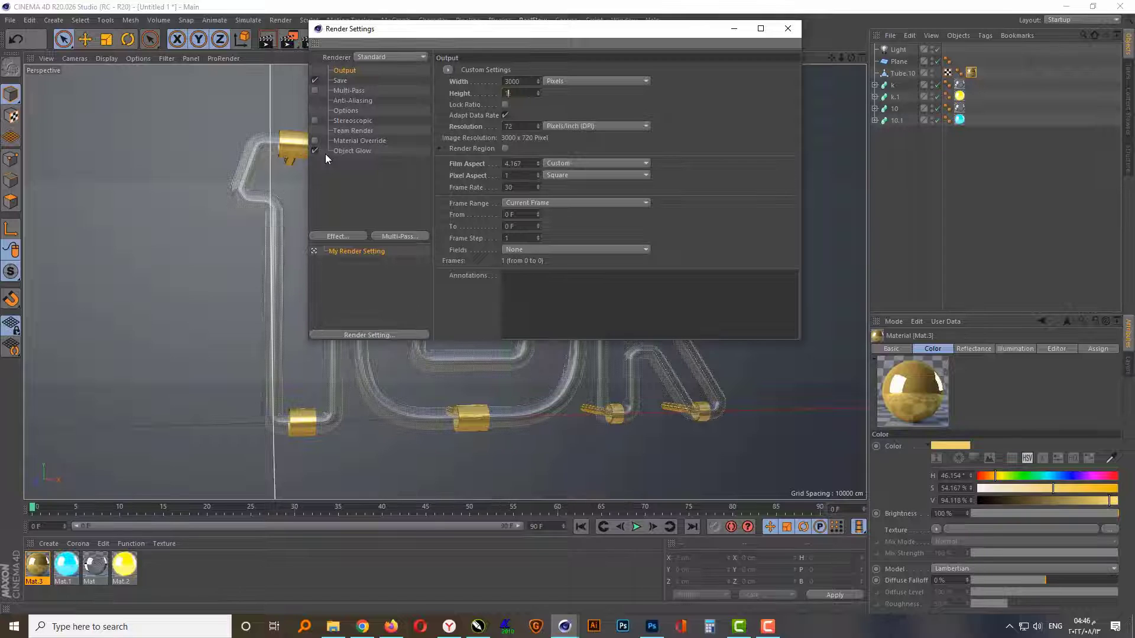
{"action": "key", "text": "Tab"}
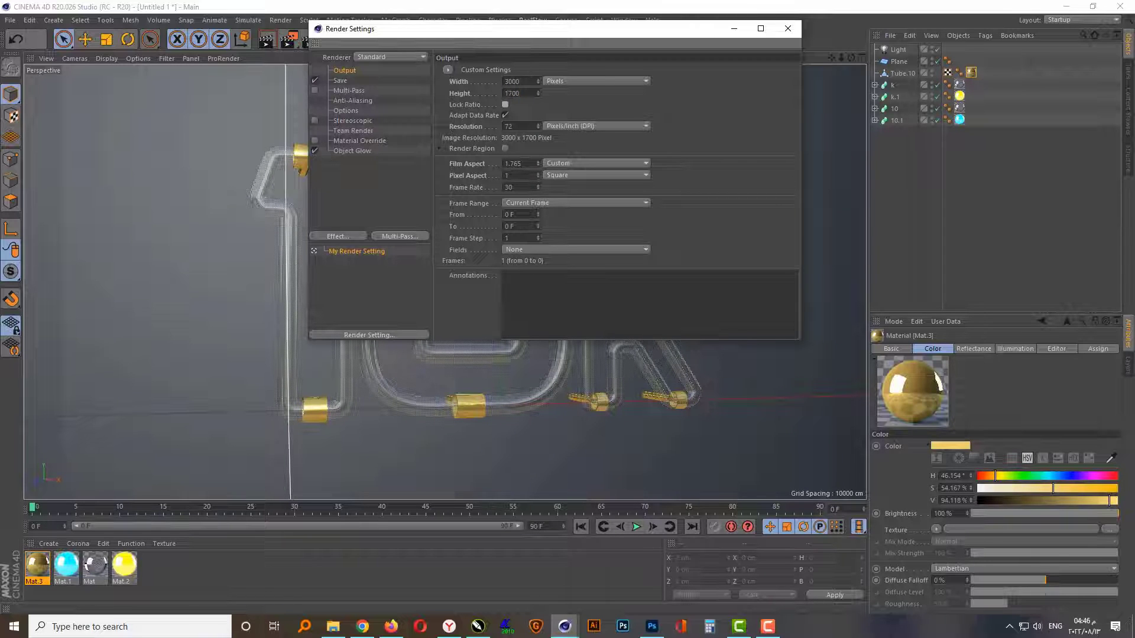
{"action": "key", "text": "shift+Tab"}
{"action": "type", "text": "600"}
{"action": "key", "text": "Tab"}
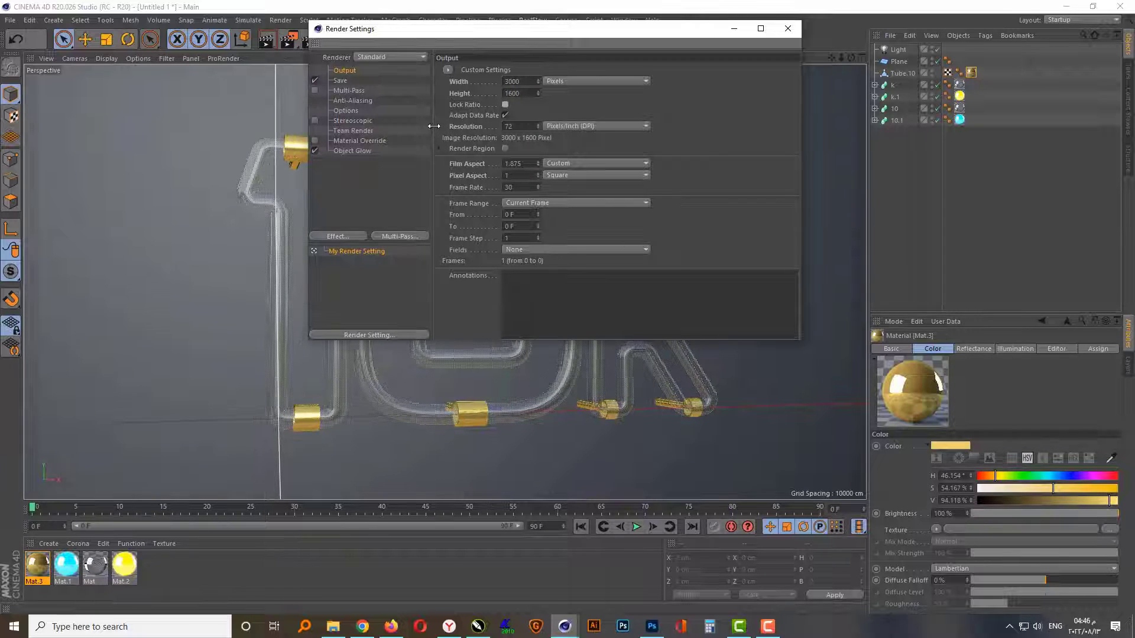
{"action": "key", "text": "shift+Tab"}
{"action": "type", "text": "1500"}
{"action": "key", "text": "Tab"}
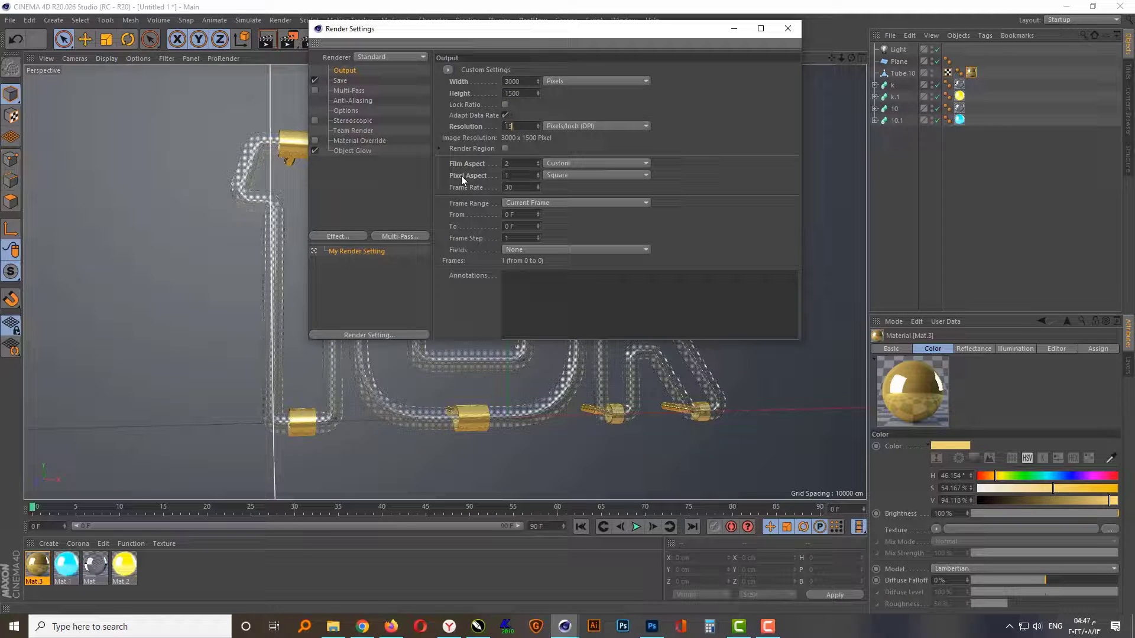
{"action": "type", "text": "150"}
{"action": "key", "text": "Tab"}
Step: Save rendered images in JPG format
{"action": "left_click", "coordinate": [351, 79]}
{"action": "left_click", "coordinate": [576, 102]}
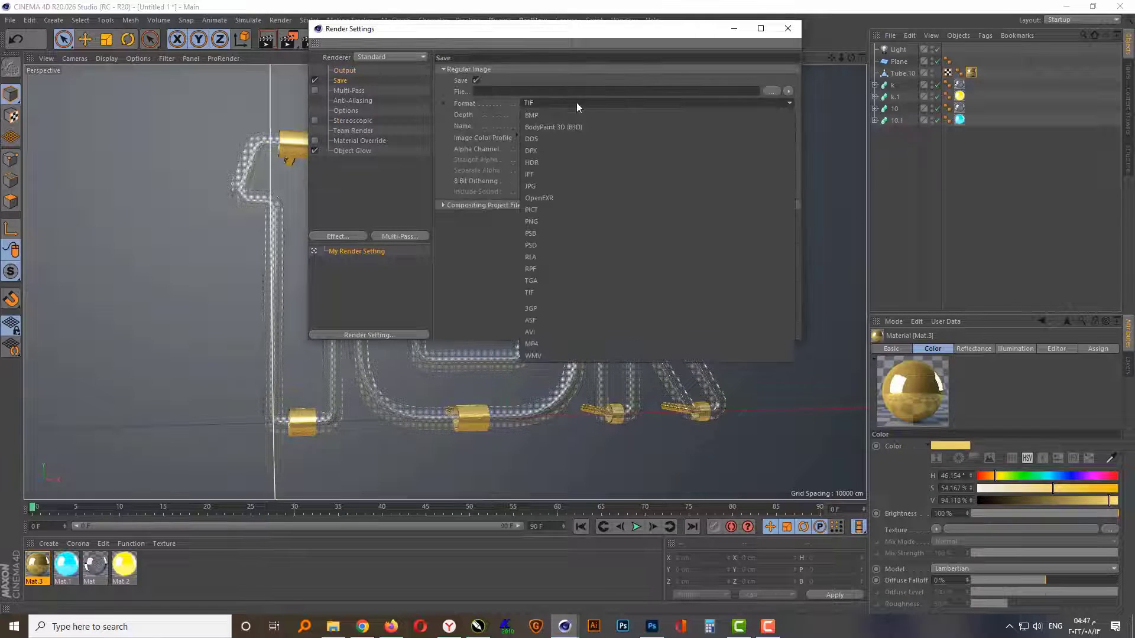
{"action": "left_click", "coordinate": [574, 181]}
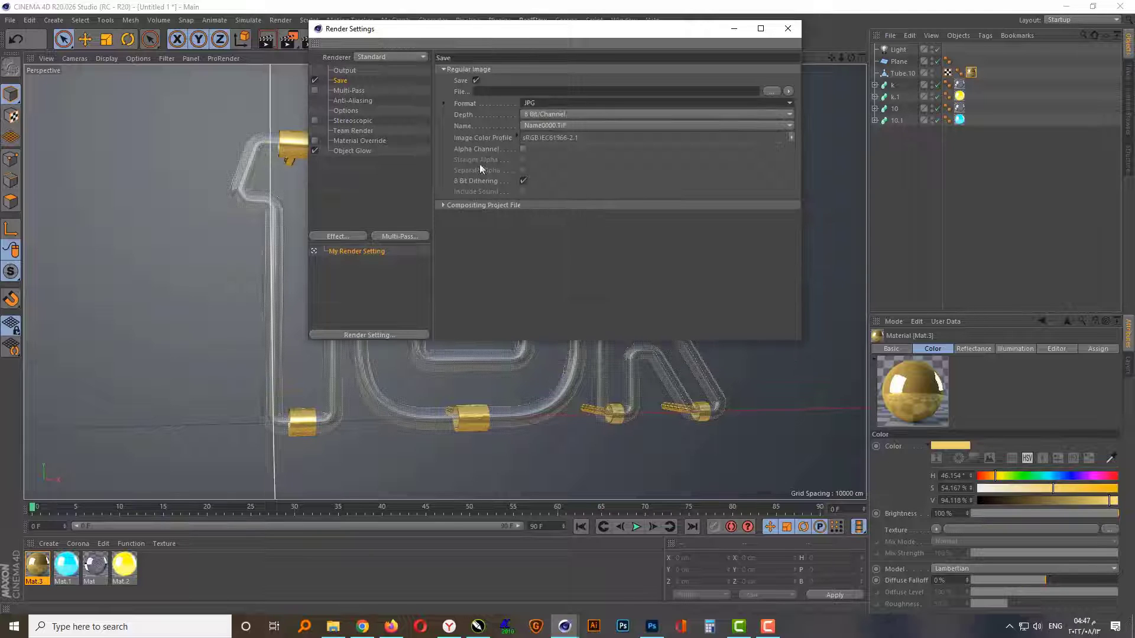
Step: Set anti-aliasing to Best with 2x2 minimum and 8x8 maximum levels
{"action": "left_click", "coordinate": [349, 91]}
{"action": "left_click", "coordinate": [566, 69]}
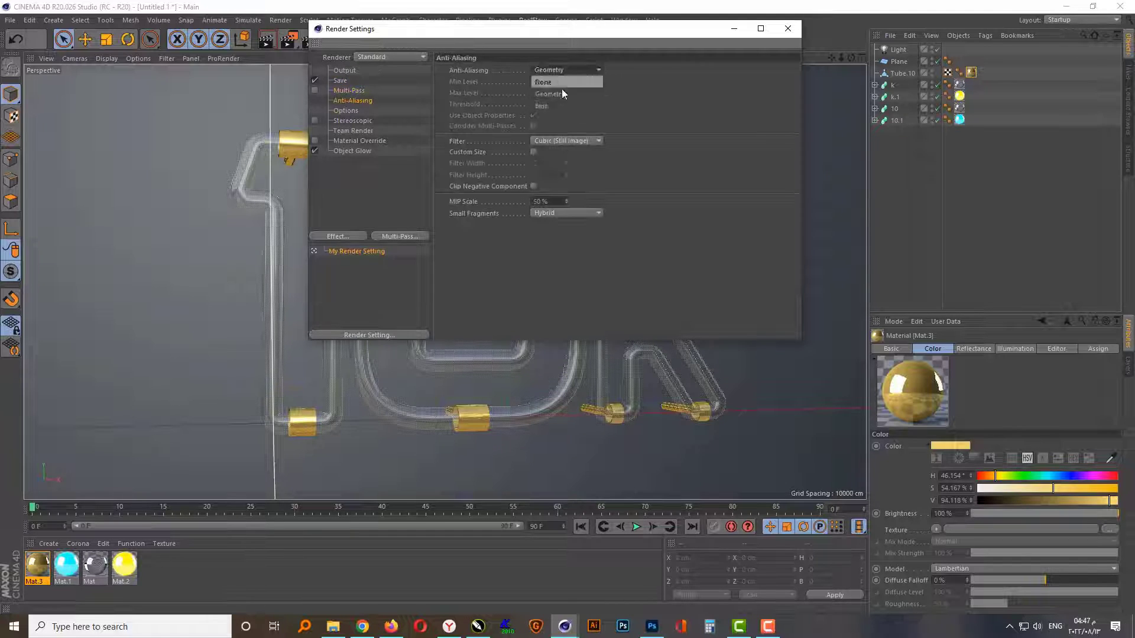
{"action": "left_click", "coordinate": [558, 101]}
{"action": "left_click", "coordinate": [567, 84]}
{"action": "left_click", "coordinate": [565, 101]}
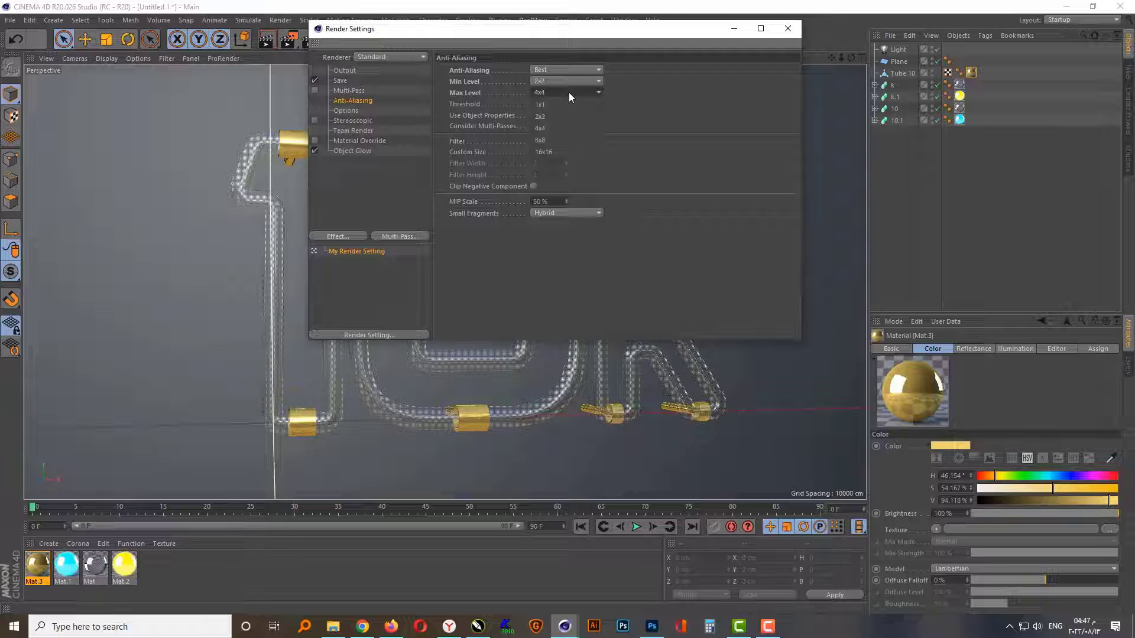
{"action": "left_click", "coordinate": [569, 93]}
{"action": "left_click", "coordinate": [562, 145]}
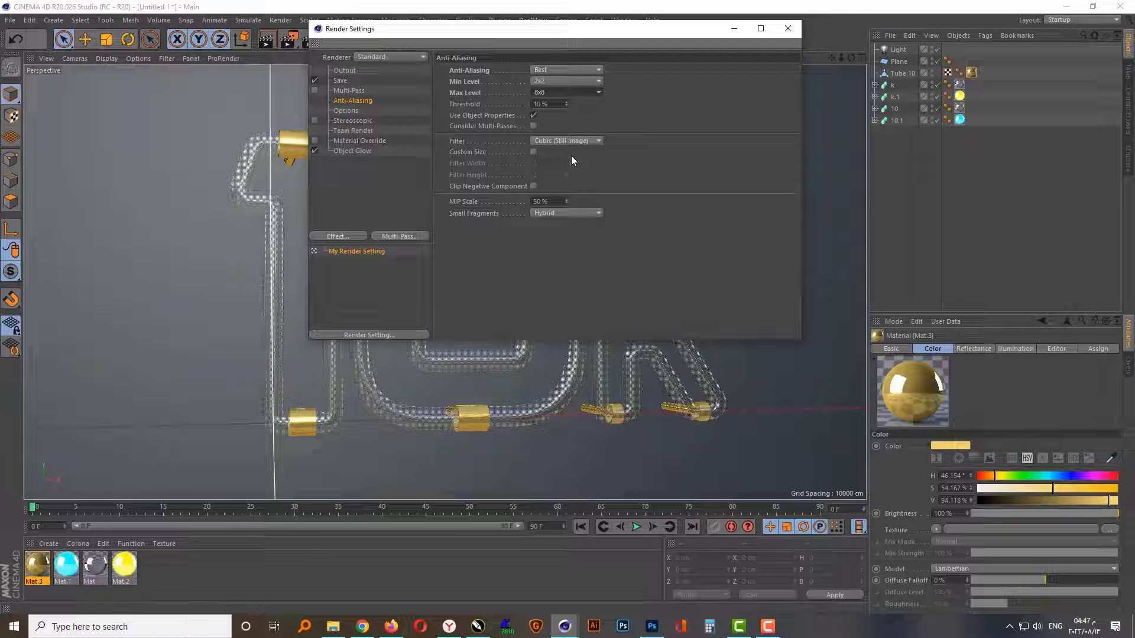
Step: Add a Glow effect with 20% intensity and 120% back intensity
{"action": "left_click", "coordinate": [348, 111]}
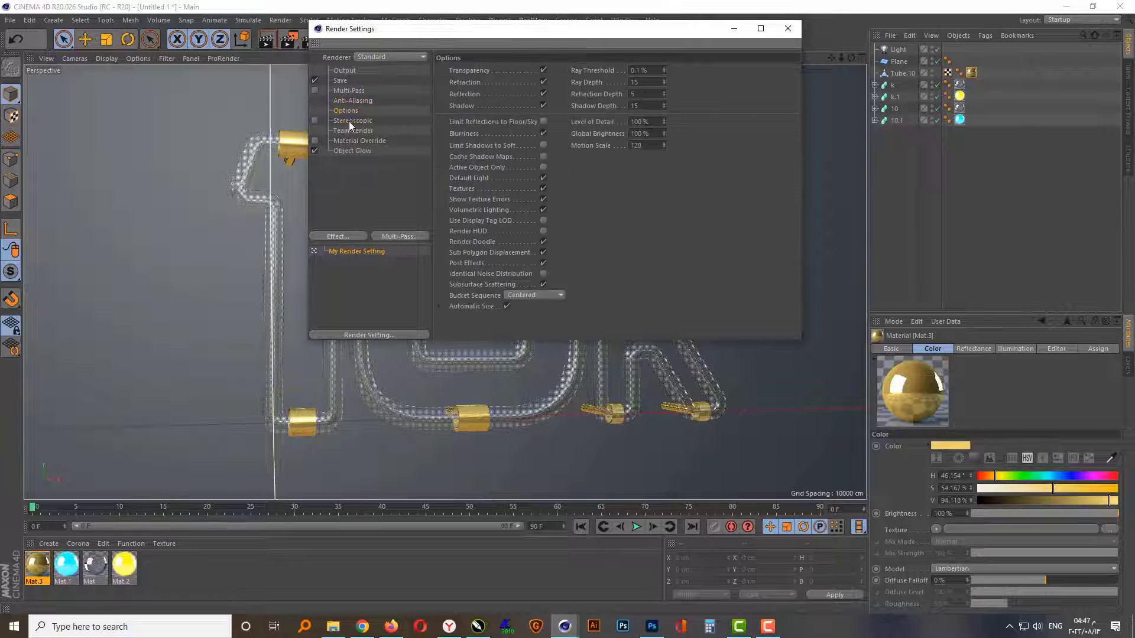
{"action": "left_click", "coordinate": [333, 237]}
{"action": "left_click", "coordinate": [385, 405]}
{"action": "type", "text": "10"}
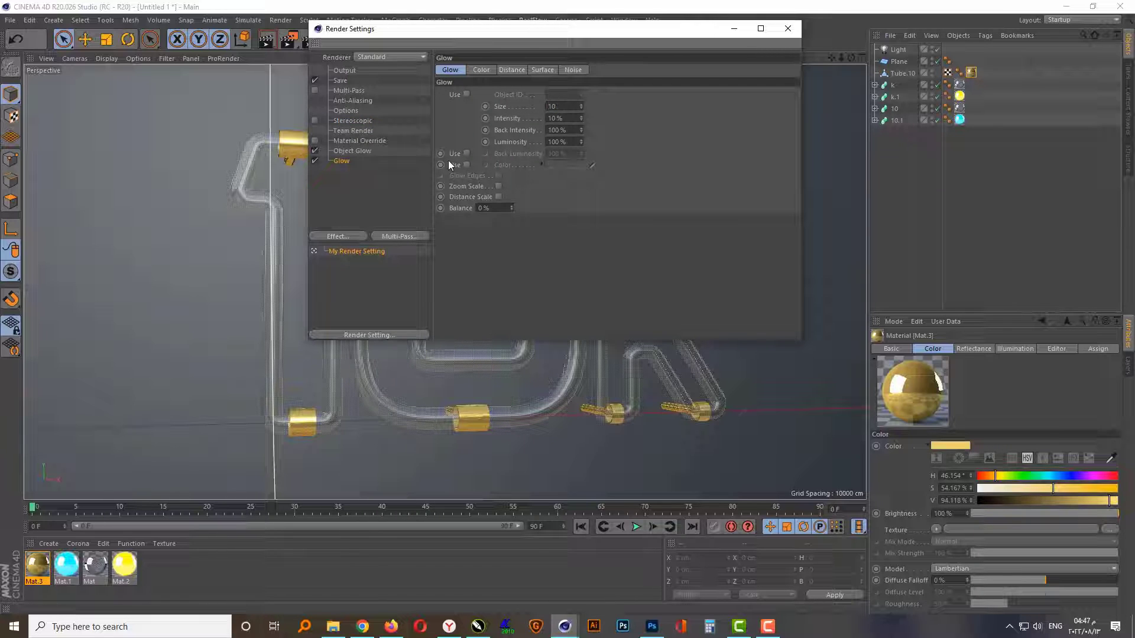
{"action": "type", "text": "20"}
{"action": "key", "text": "Tab"}
{"action": "type", "text": "120"}
{"action": "key", "text": "Tab"}
Step: Add the Global Illumination effect and close Render Settings
{"action": "left_click", "coordinate": [347, 234]}
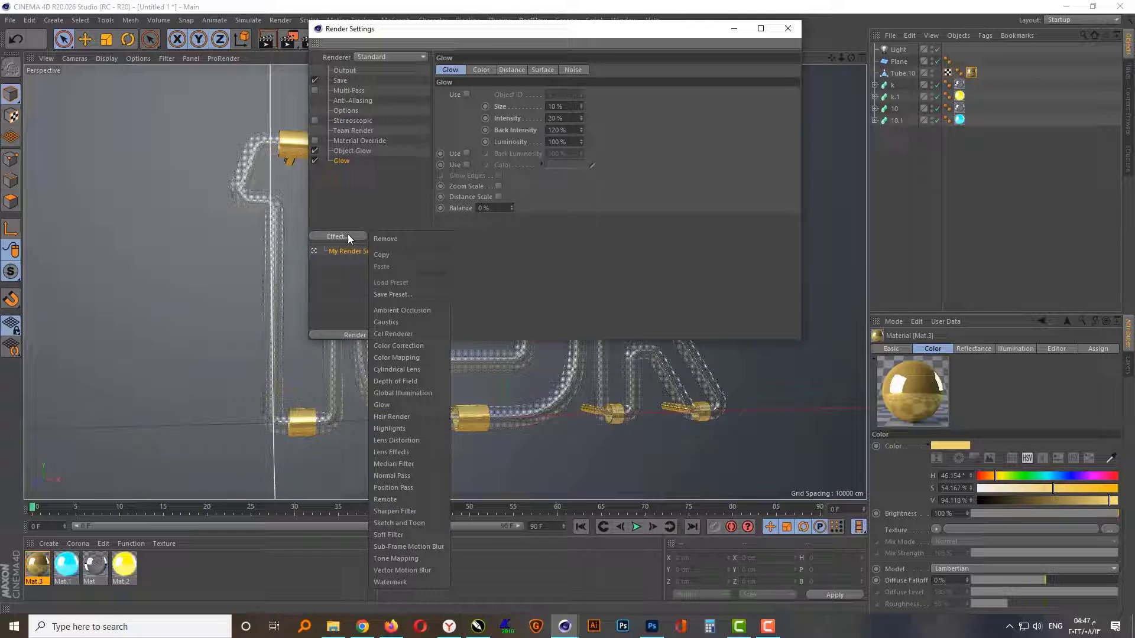
{"action": "left_click", "coordinate": [406, 379]}
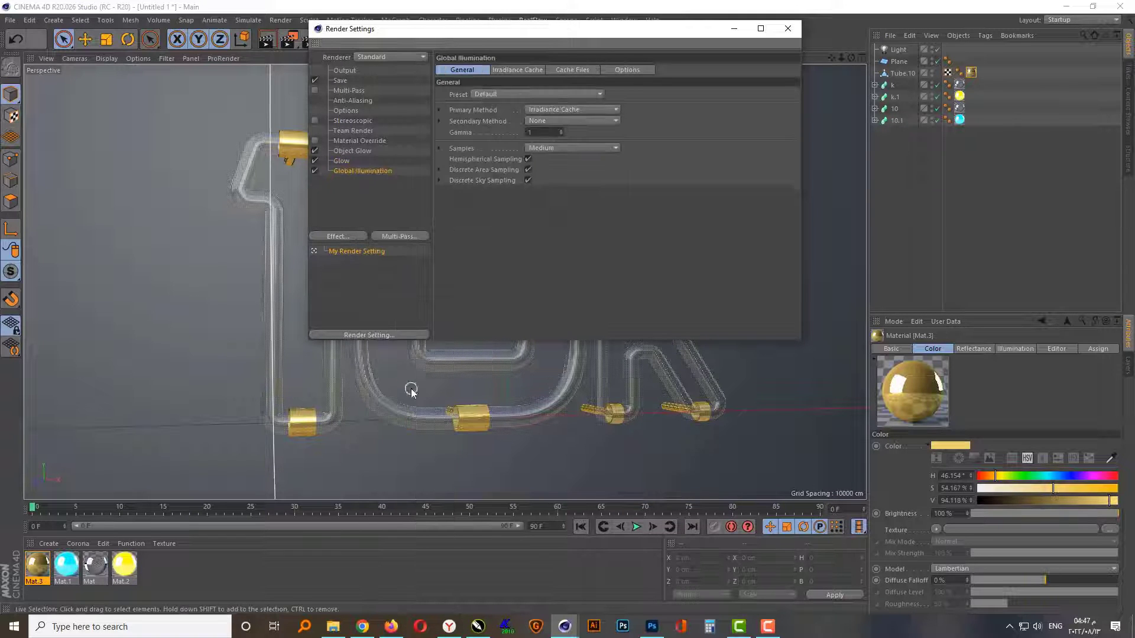
{"action": "left_click", "coordinate": [787, 28]}
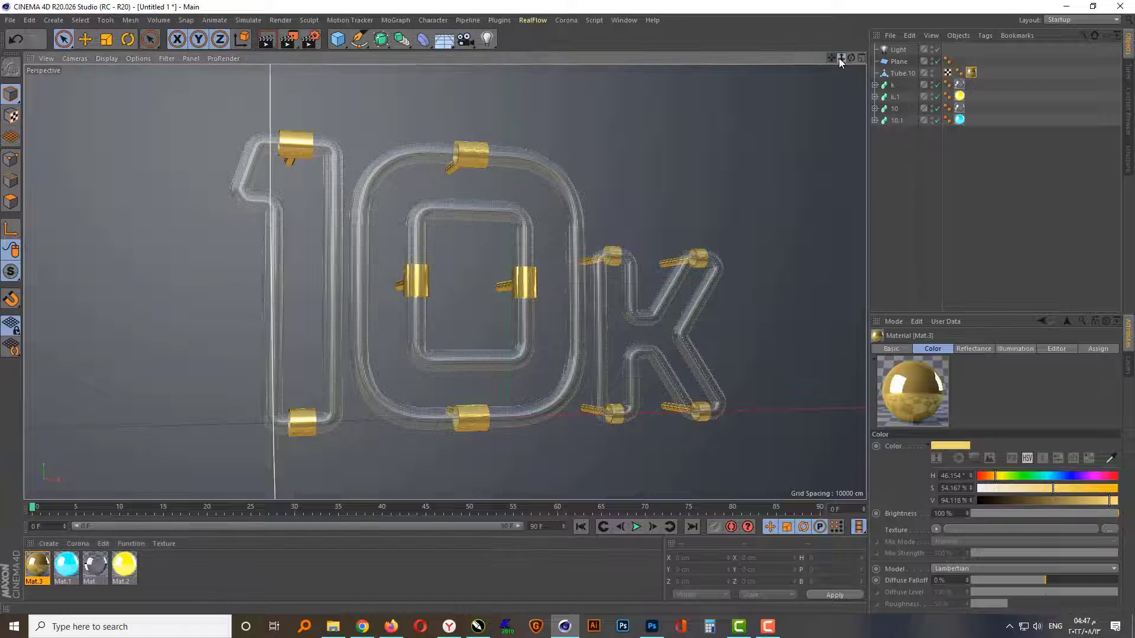
Step: Zoom out to frame the 10k sign, test-render the view with Ctrl+R, and select Light
{"action": "left_click_drag", "start_coordinate": [839, 58], "coordinate": [816, 58]}
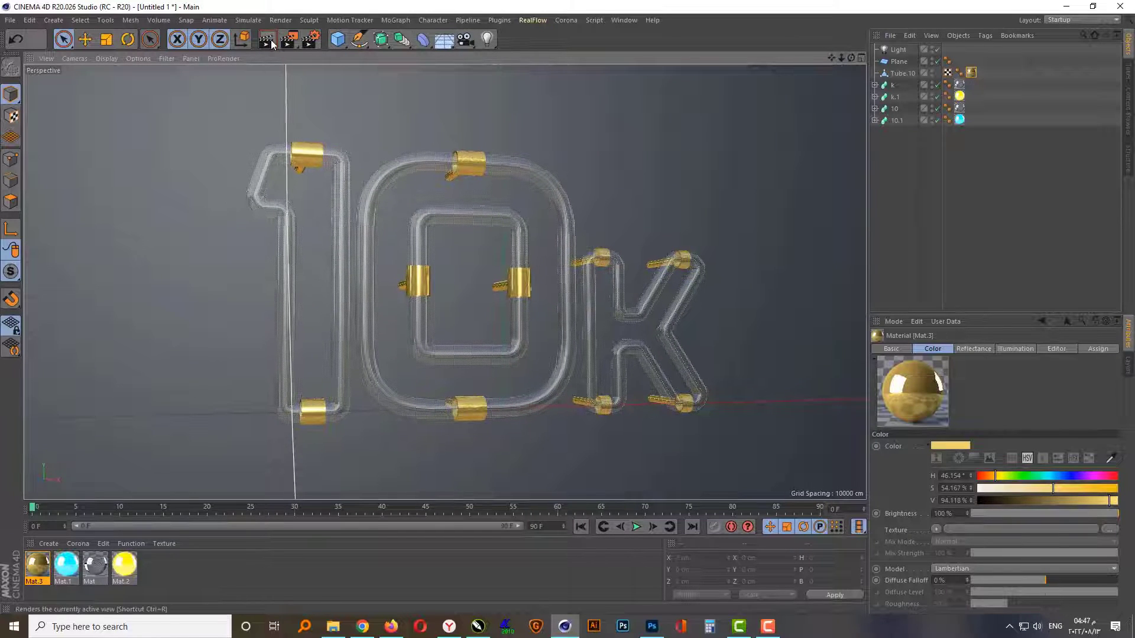
{"action": "key", "text": "ctrl+r"}
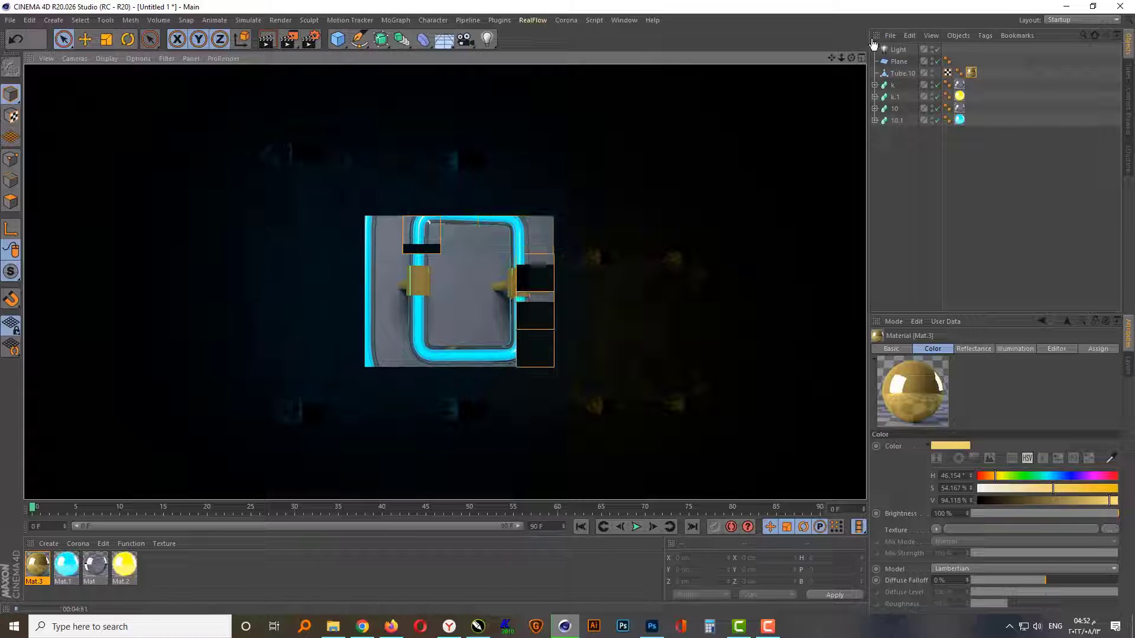
{"action": "left_click", "coordinate": [896, 51]}
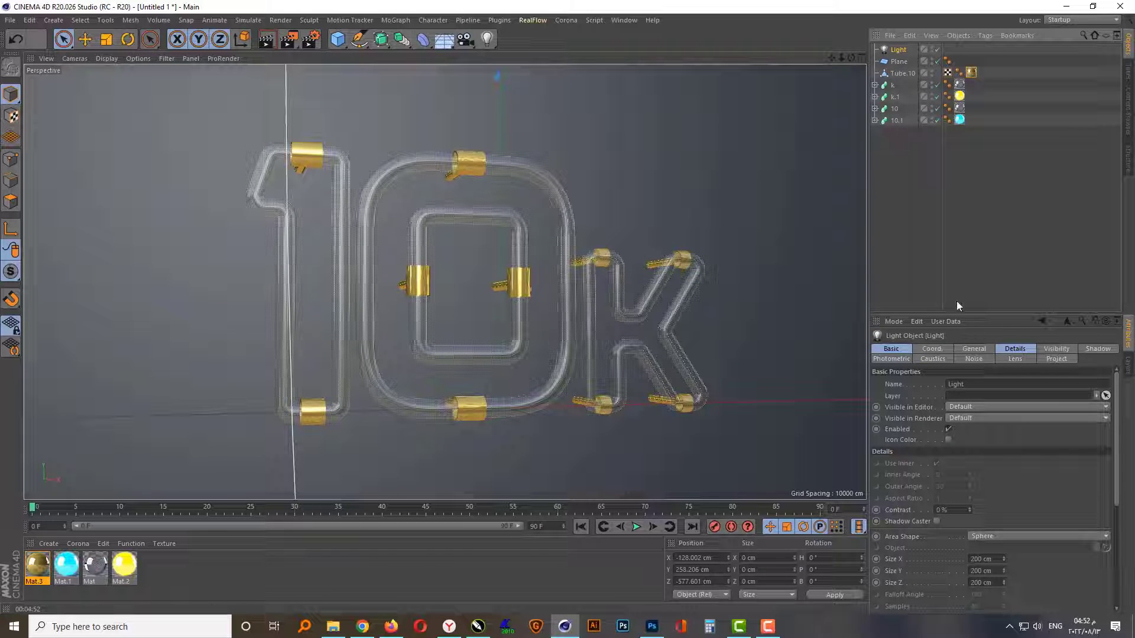
Step: Set Light intensity to 70% and drag it back to Z -622.6 cm in Top view
{"action": "left_click", "coordinate": [975, 349]}
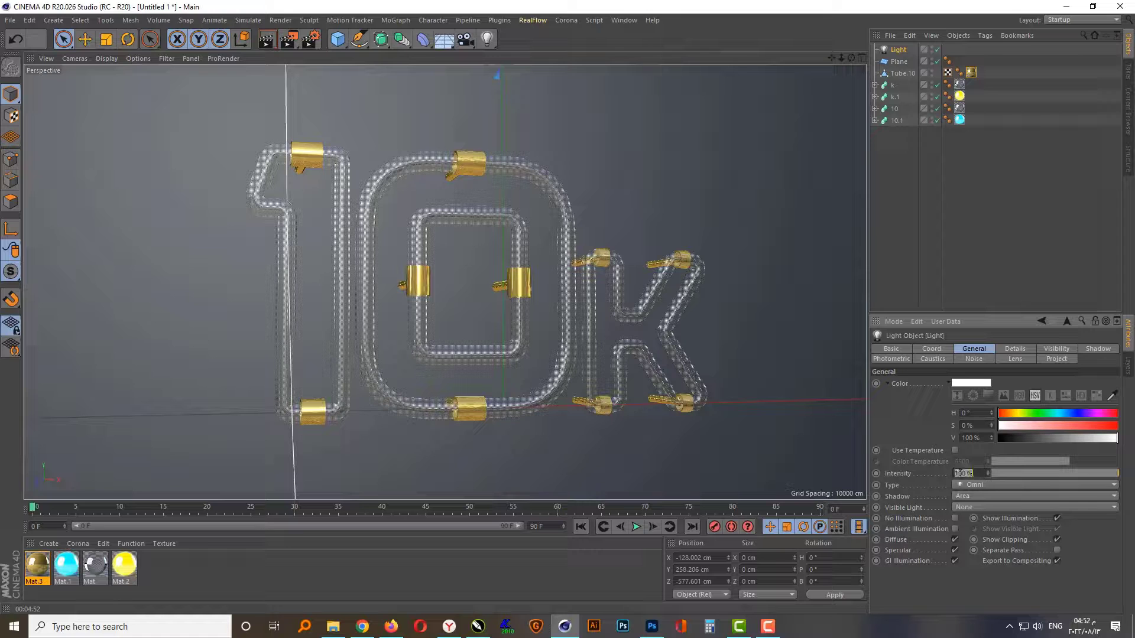
{"action": "type", "text": "10"}
{"action": "key", "text": "Return"}
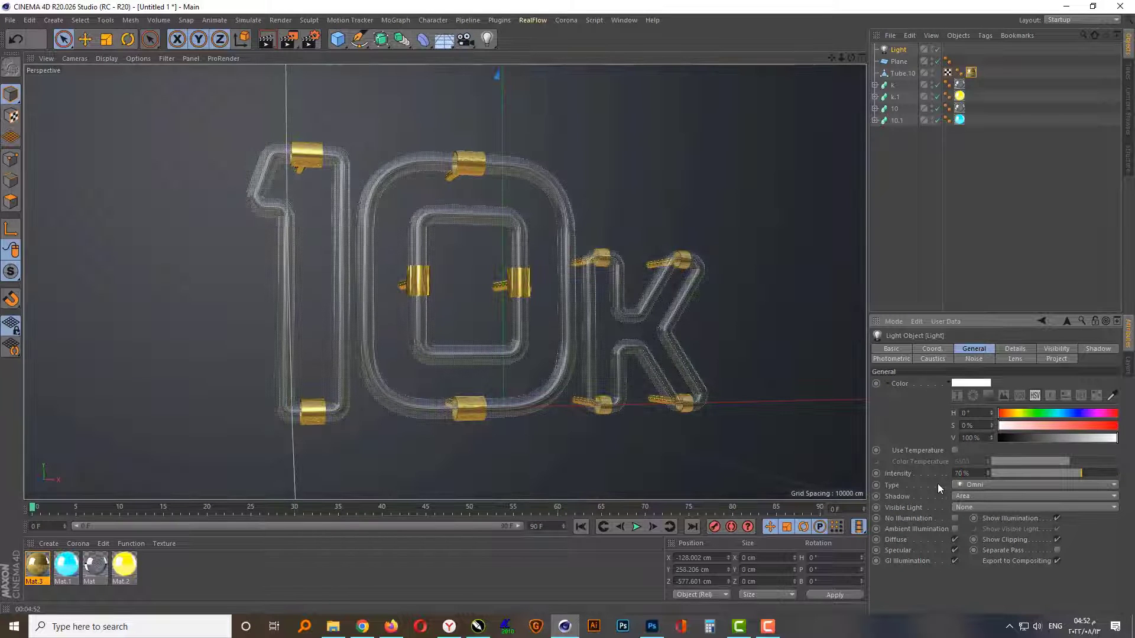
{"action": "middle_click", "coordinate": [459, 357]}
{"action": "scroll", "coordinate": [555, 236], "scroll_direction": "down", "scroll_amount": 3}
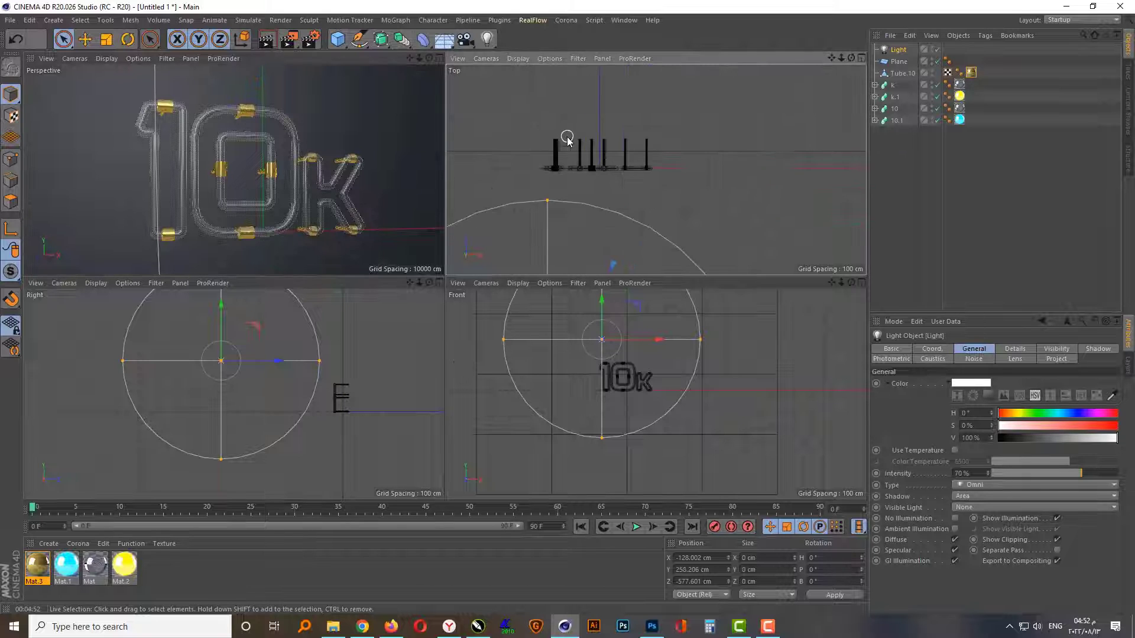
{"action": "scroll", "coordinate": [556, 230], "scroll_direction": "down", "scroll_amount": 3}
{"action": "left_click_drag", "start_coordinate": [556, 225], "coordinate": [557, 251]}
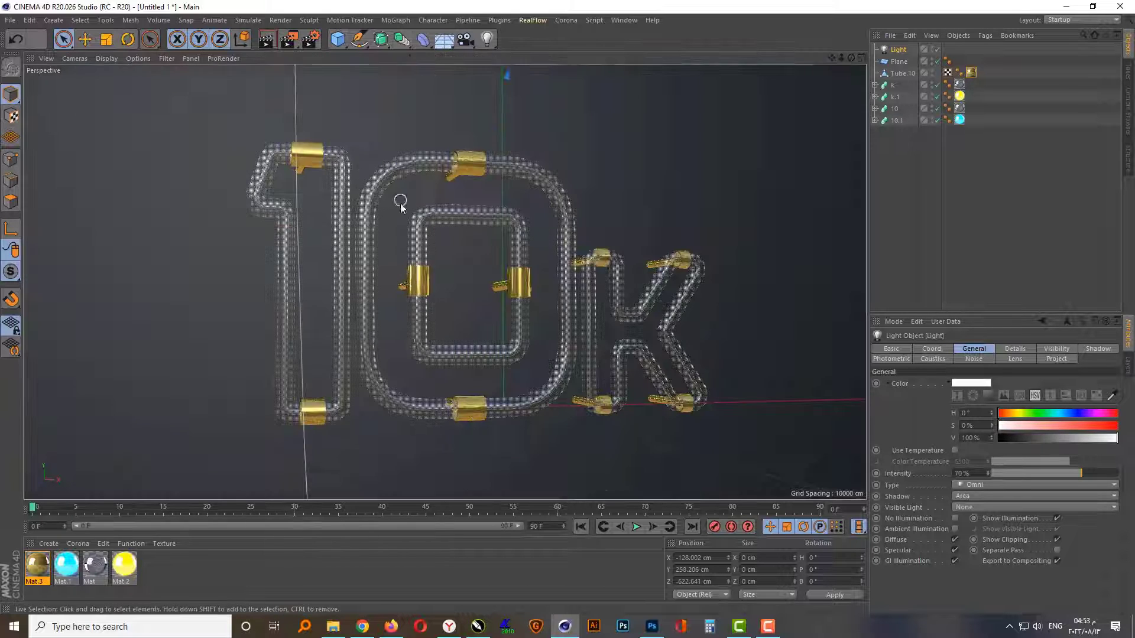
{"action": "middle_click", "coordinate": [400, 202]}
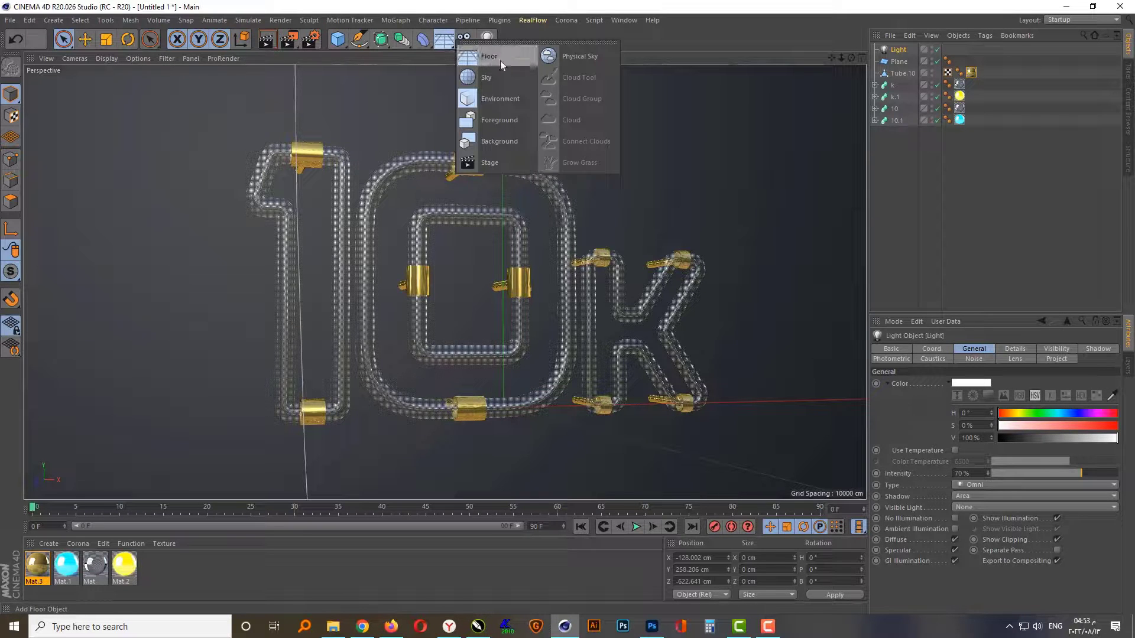
Step: Add a Sky object and create a new material Mat.4
{"action": "left_click_drag", "start_coordinate": [449, 44], "coordinate": [500, 60]}
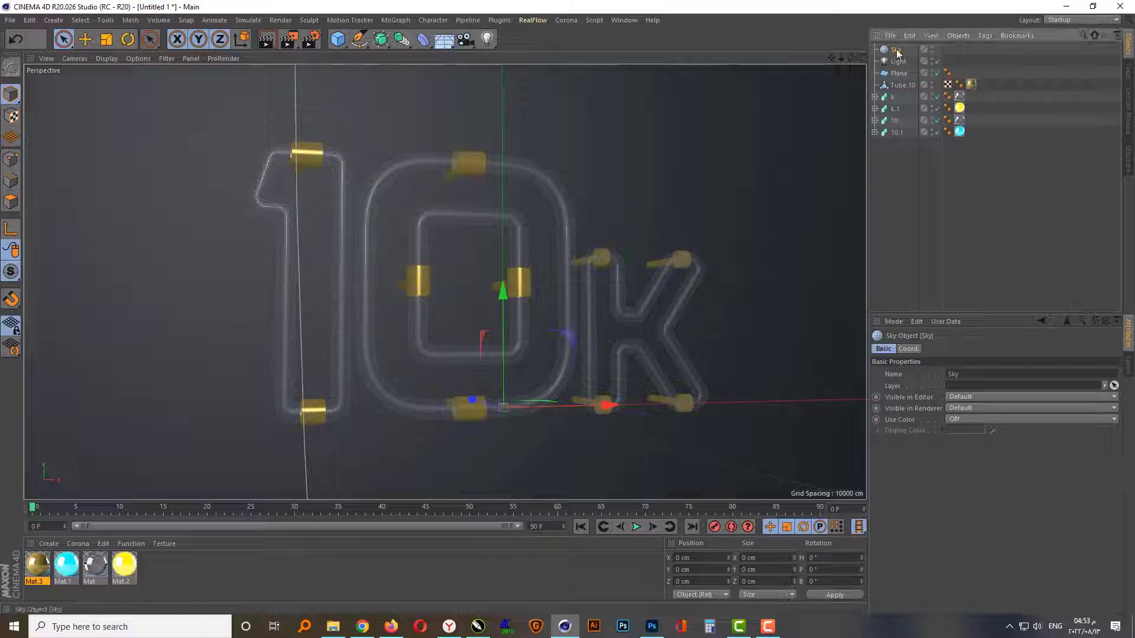
{"action": "left_click", "coordinate": [44, 549]}
{"action": "left_click", "coordinate": [84, 409]}
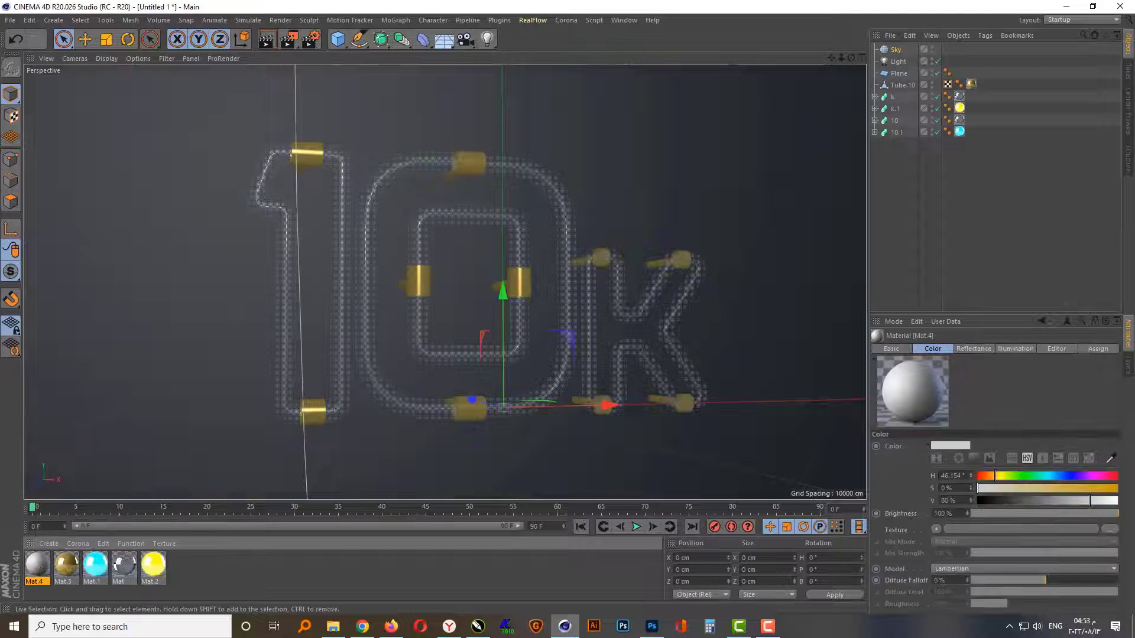
{"action": "double_click", "coordinate": [36, 564]}
Step: Disable Mat.4's Color and Reflectance channels and enable Luminance at 200%
{"action": "left_click", "coordinate": [238, 203]}
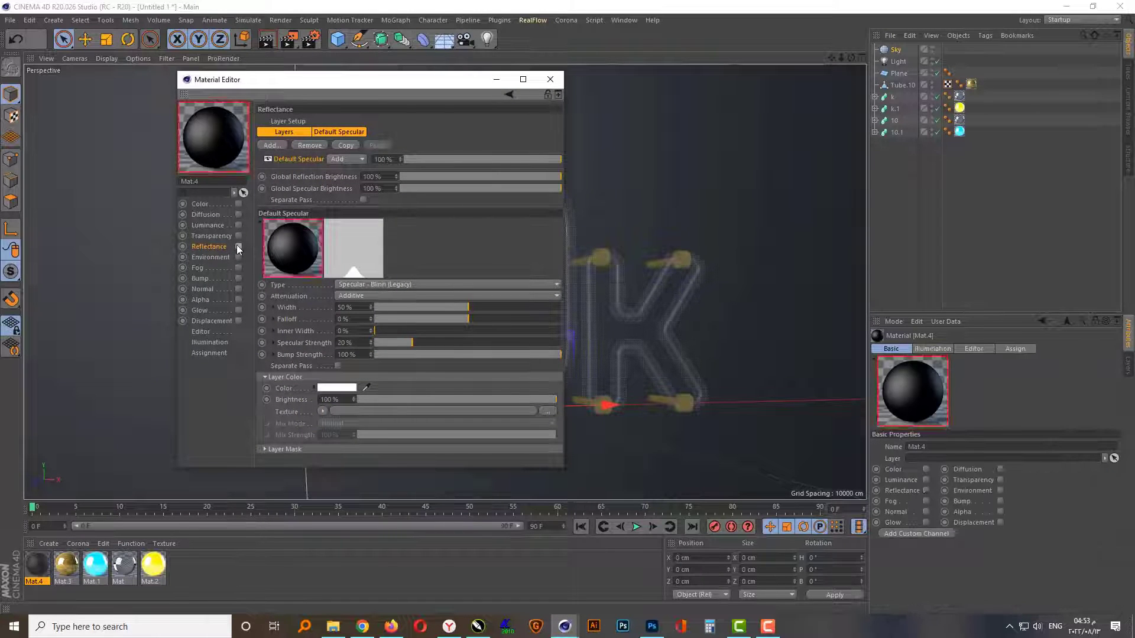
{"action": "left_click", "coordinate": [237, 246]}
{"action": "left_click", "coordinate": [226, 224]}
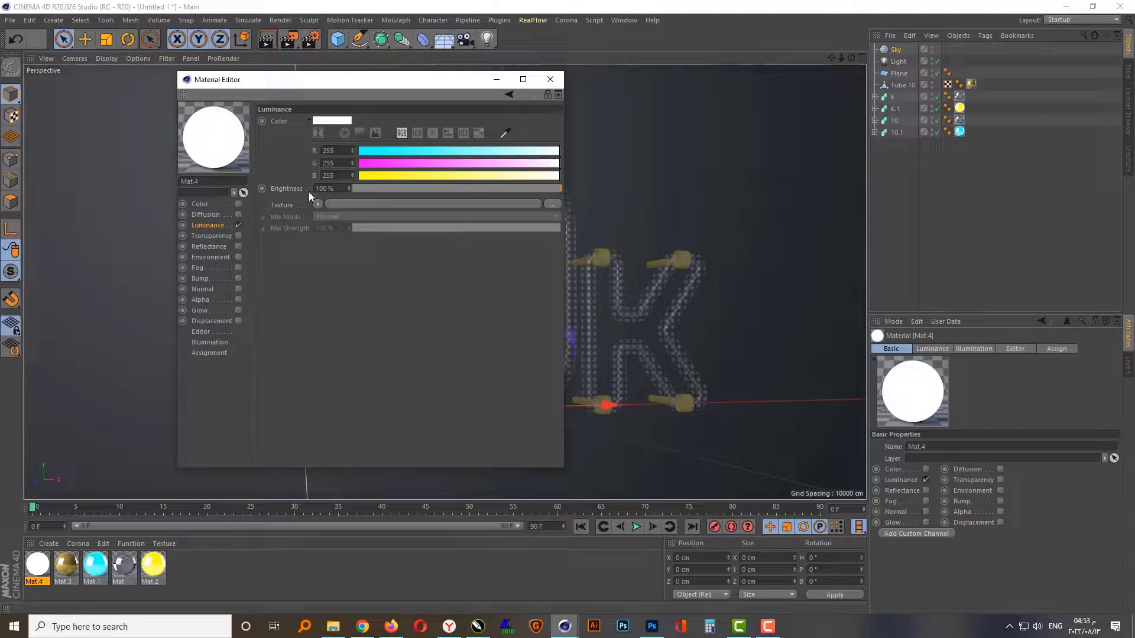
{"action": "type", "text": "200"}
{"action": "key", "text": "Return"}
Step: Load Light.jpg as the Luminance texture, copying it into the project
{"action": "left_click", "coordinate": [317, 204]}
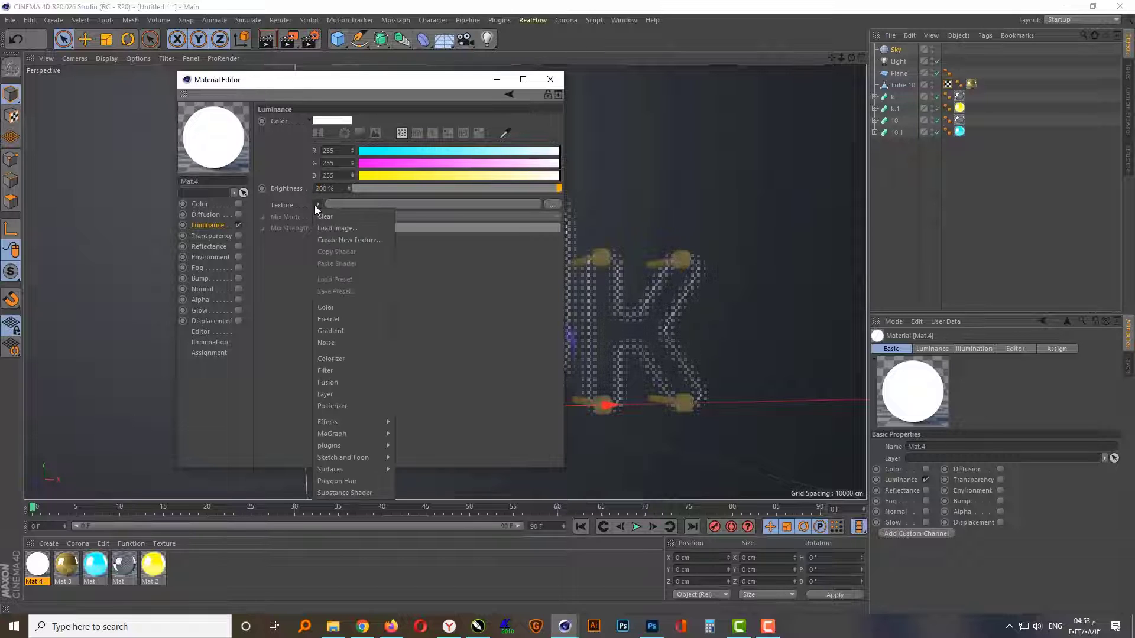
{"action": "left_click", "coordinate": [340, 229]}
{"action": "scroll", "coordinate": [327, 359], "scroll_direction": "down", "scroll_amount": 3}
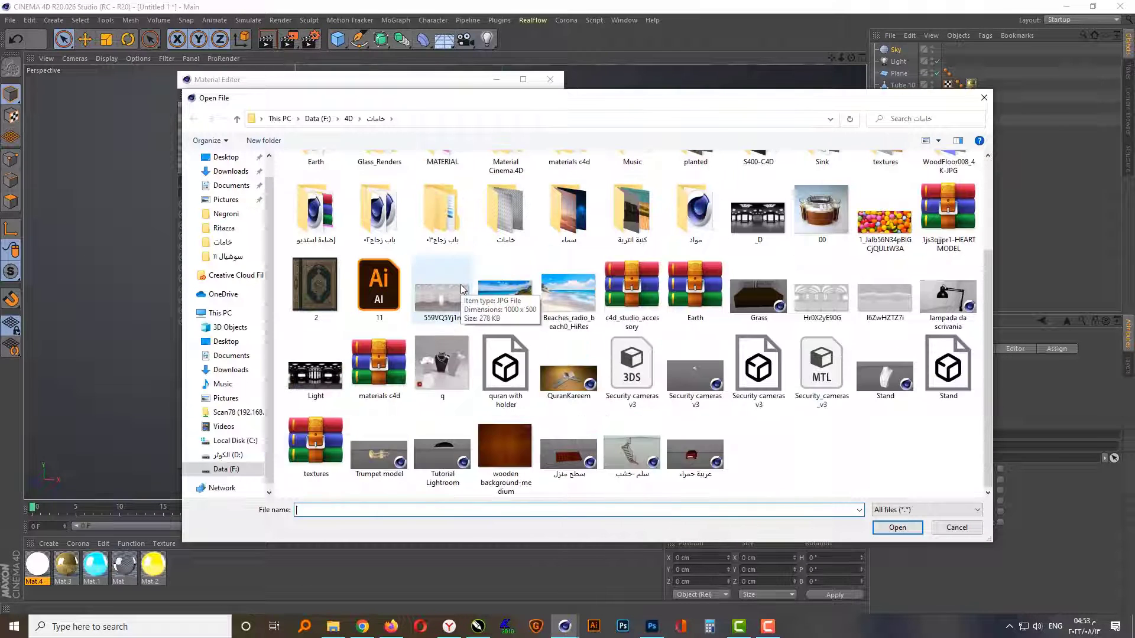
{"action": "scroll", "coordinate": [327, 359], "scroll_direction": "up", "scroll_amount": 1}
{"action": "left_click", "coordinate": [327, 359]}
{"action": "left_click", "coordinate": [898, 527]}
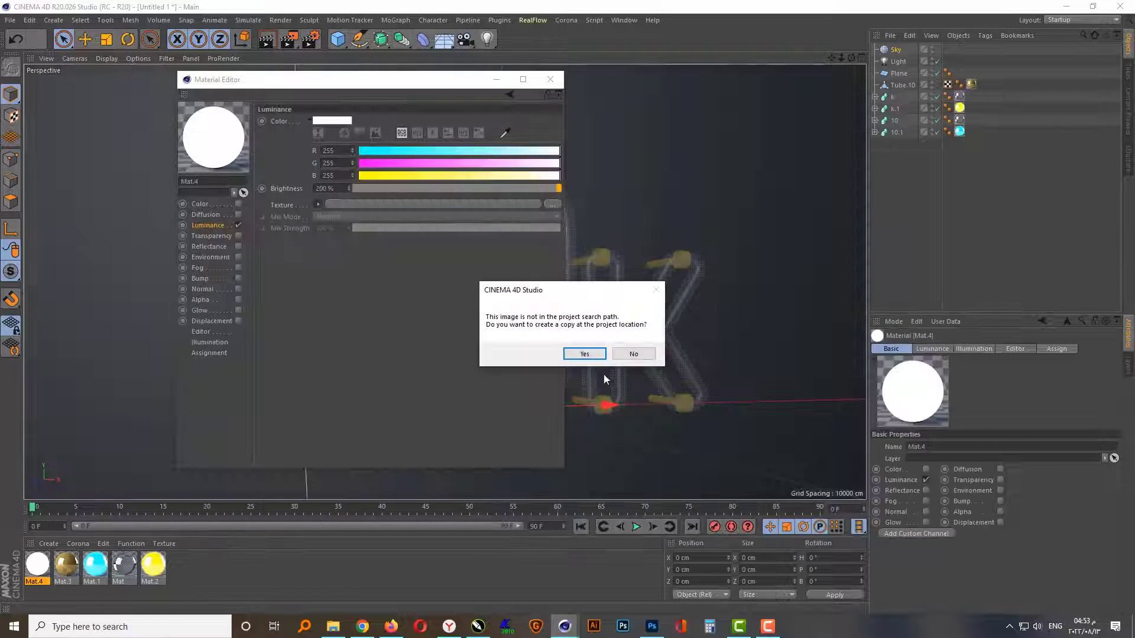
{"action": "left_click", "coordinate": [594, 354]}
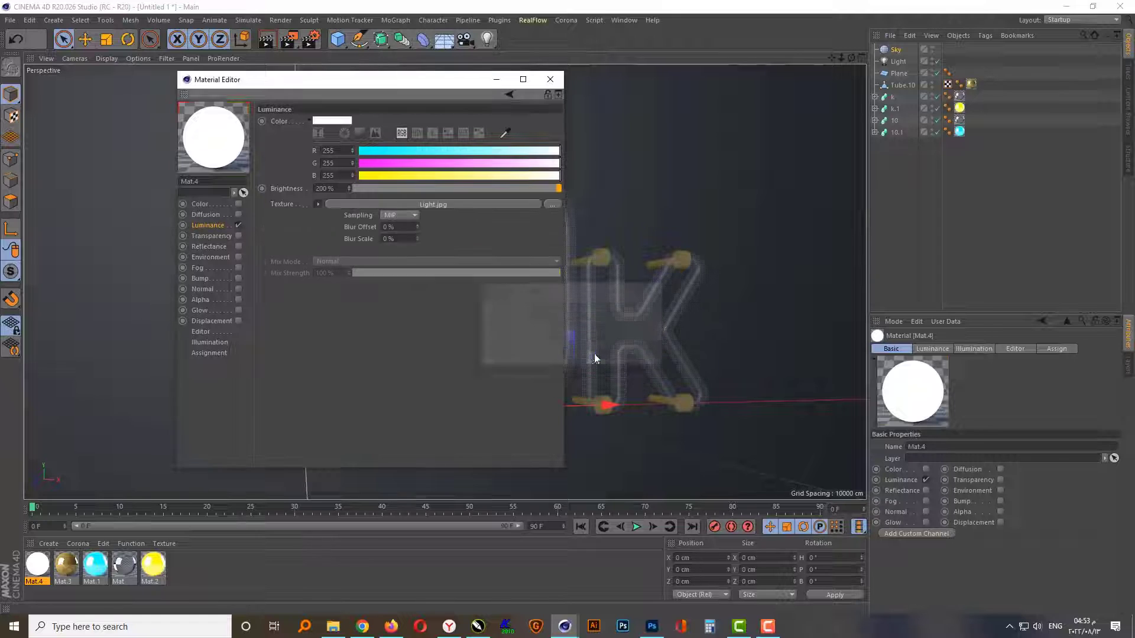
Step: Set Mat.4's texture preview size to 1024x1024 and apply it to the Sky
{"action": "left_click", "coordinate": [207, 334]}
{"action": "left_click", "coordinate": [440, 130]}
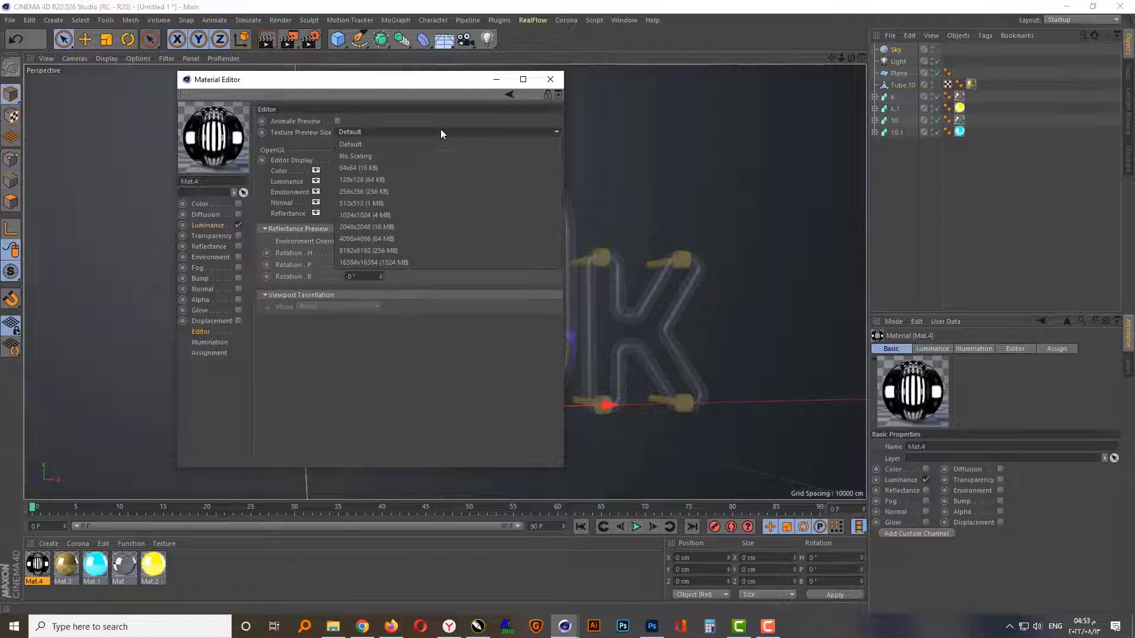
{"action": "left_click", "coordinate": [423, 213]}
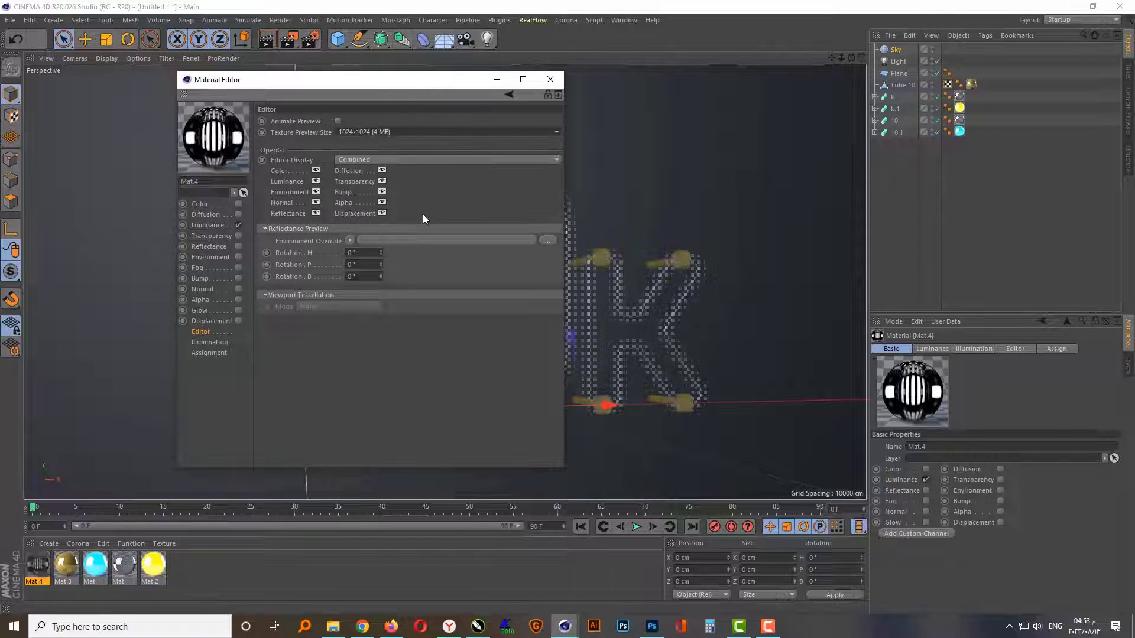
{"action": "left_click", "coordinate": [549, 79]}
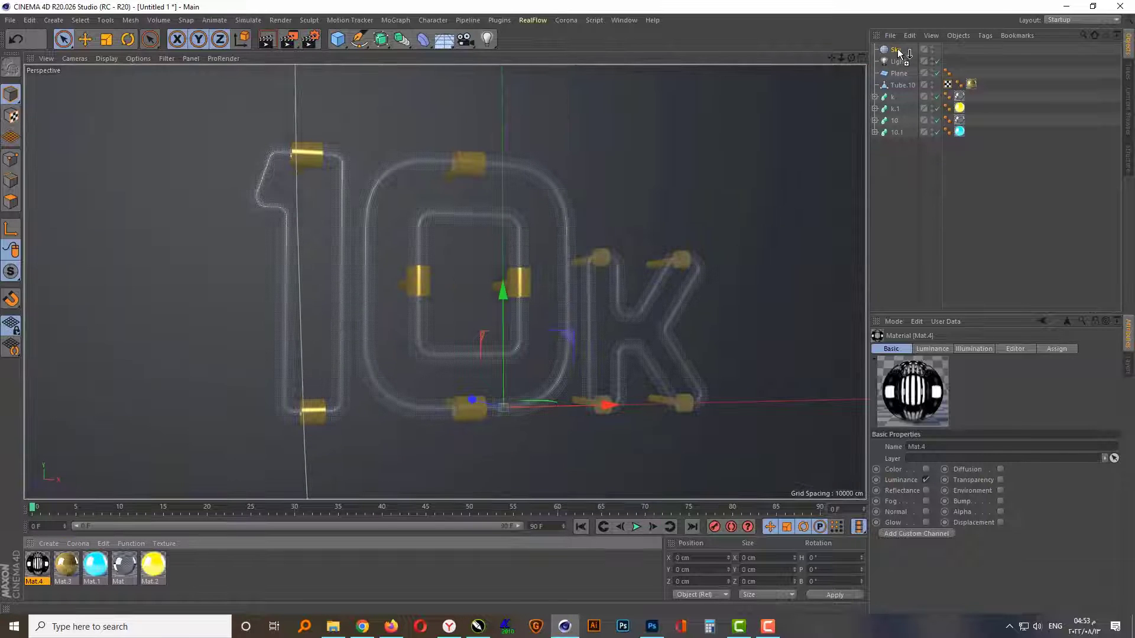
{"action": "left_click_drag", "start_coordinate": [890, 62], "coordinate": [896, 50]}
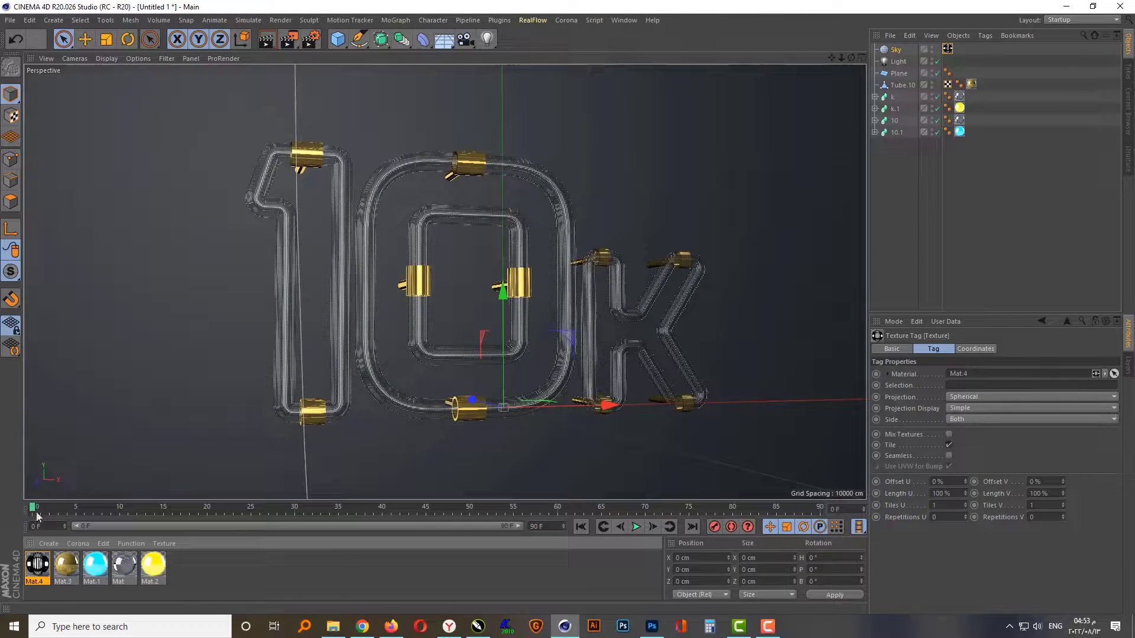
Step: Create Mat.5 and load abstract-clear-metallic-background-close-up.jpg as its Color texture
{"action": "left_click", "coordinate": [49, 544]}
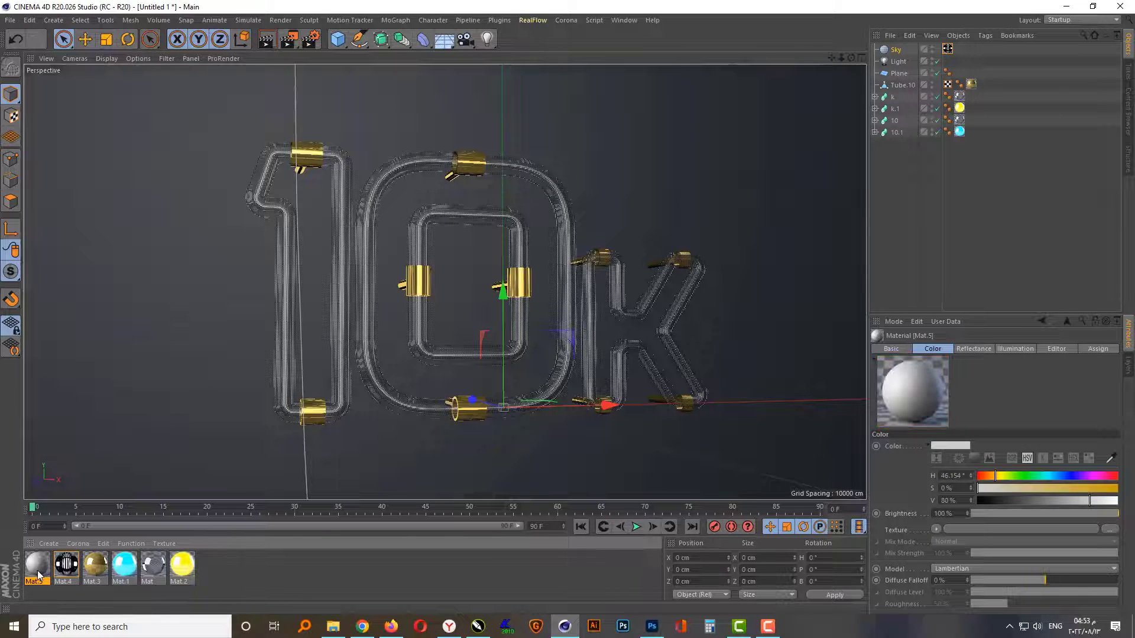
{"action": "double_click", "coordinate": [36, 564]}
{"action": "left_click", "coordinate": [207, 206]}
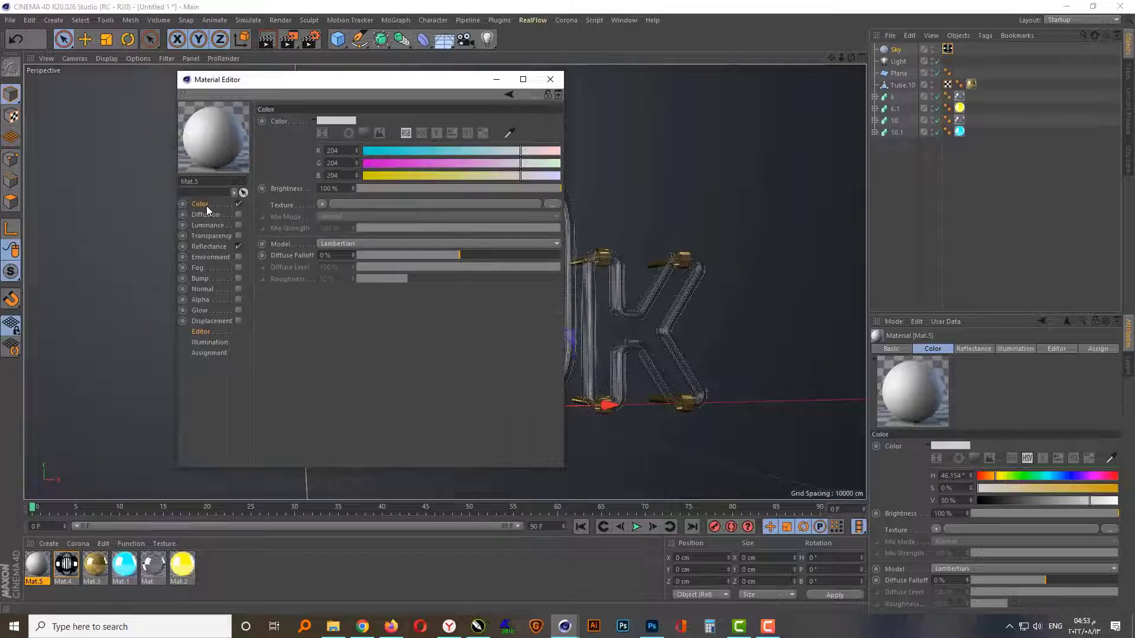
{"action": "left_click", "coordinate": [324, 204]}
{"action": "left_click", "coordinate": [341, 223]}
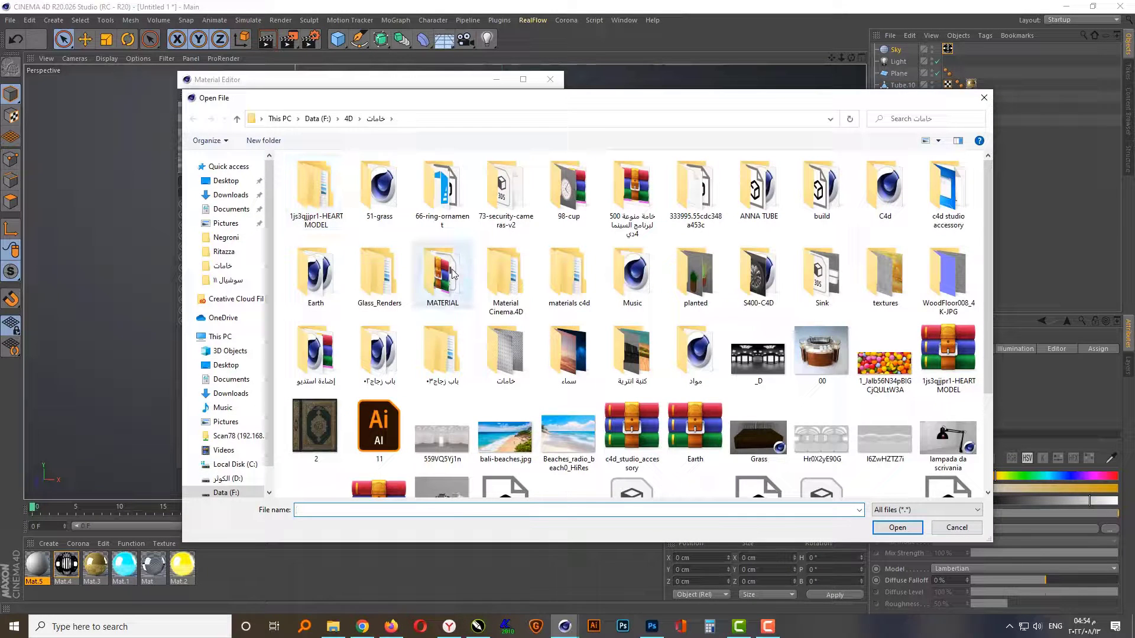
{"action": "double_click", "coordinate": [506, 354]}
{"action": "left_click", "coordinate": [560, 279]}
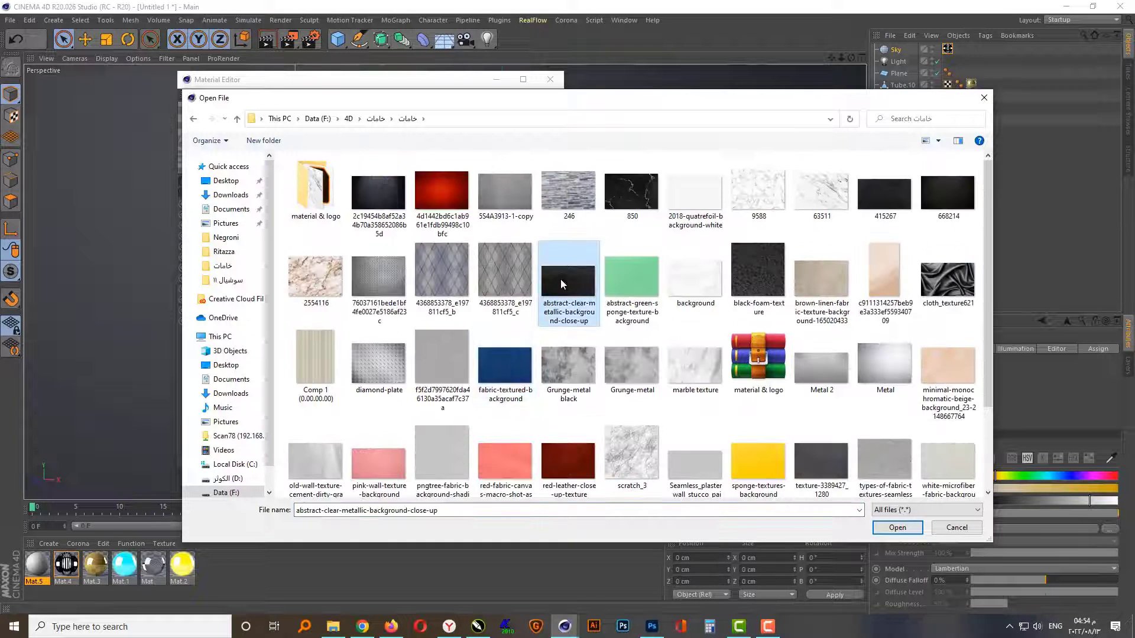
{"action": "right_click", "coordinate": [560, 279]}
{"action": "left_click", "coordinate": [612, 242]}
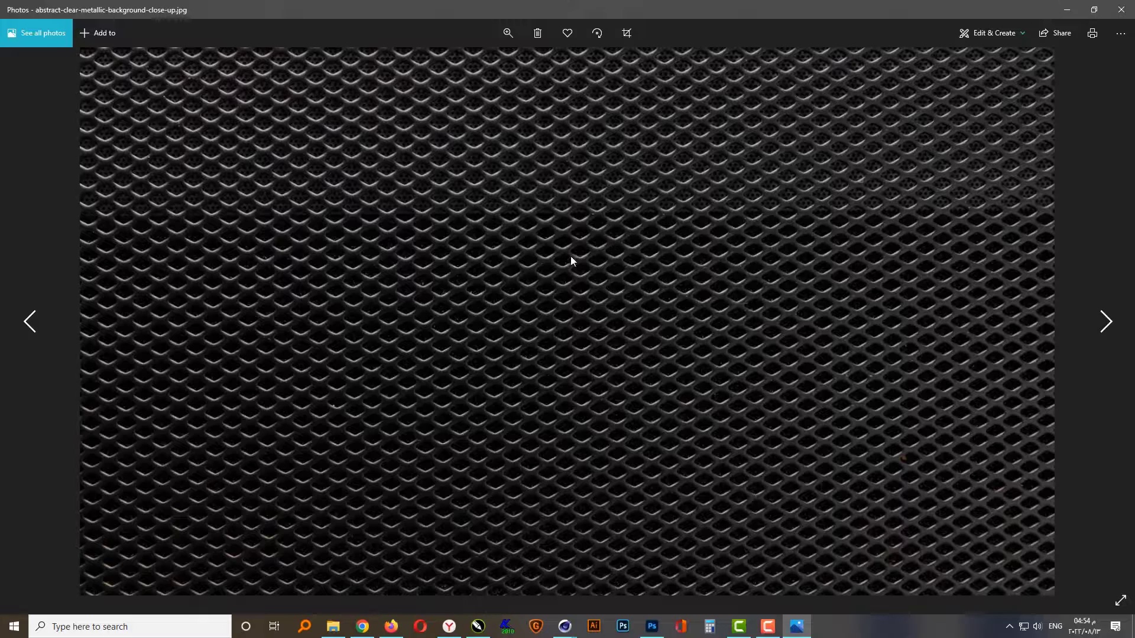
{"action": "left_click", "coordinate": [1122, 9]}
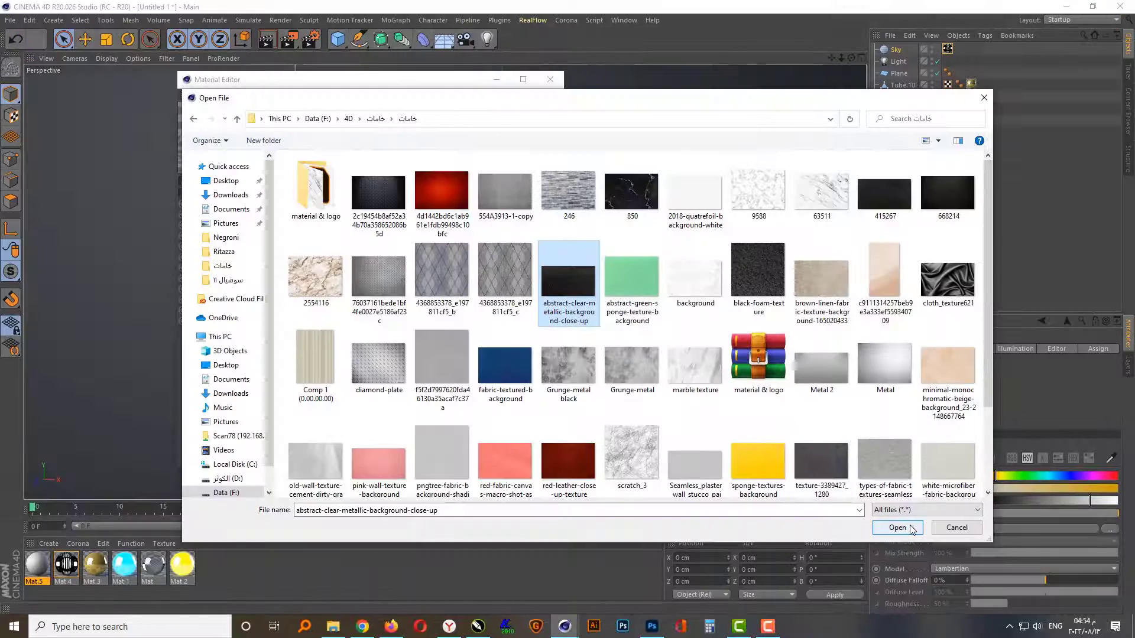
{"action": "left_click", "coordinate": [911, 529]}
{"action": "left_click", "coordinate": [584, 353]}
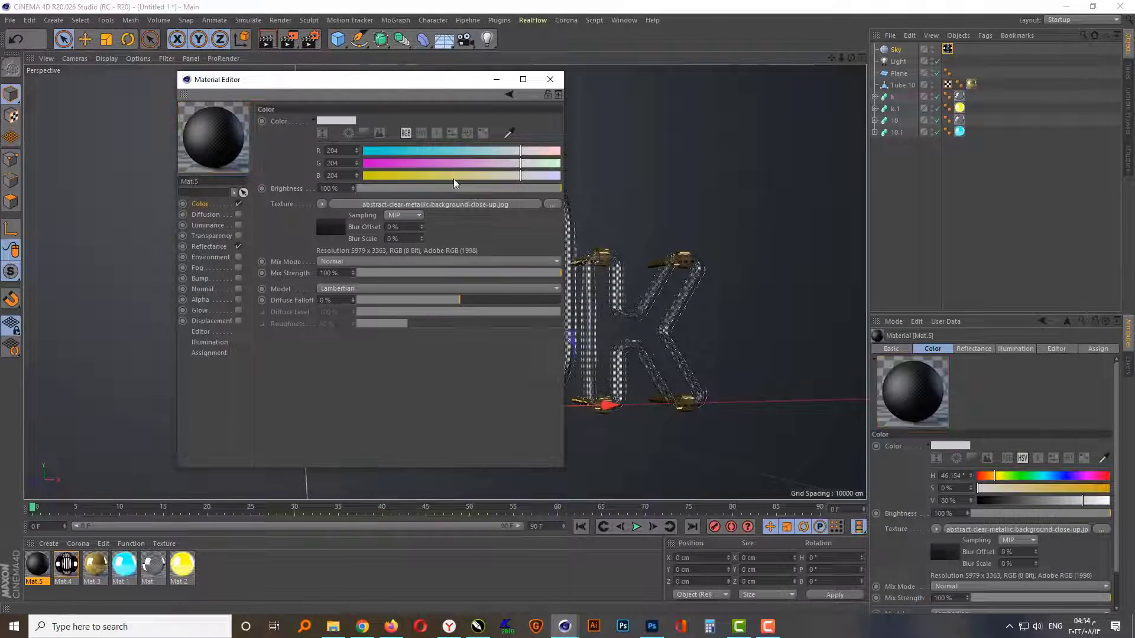
Step: Apply Mat.5 to the backdrop Plane
{"action": "left_click_drag", "start_coordinate": [407, 83], "coordinate": [458, 98]}
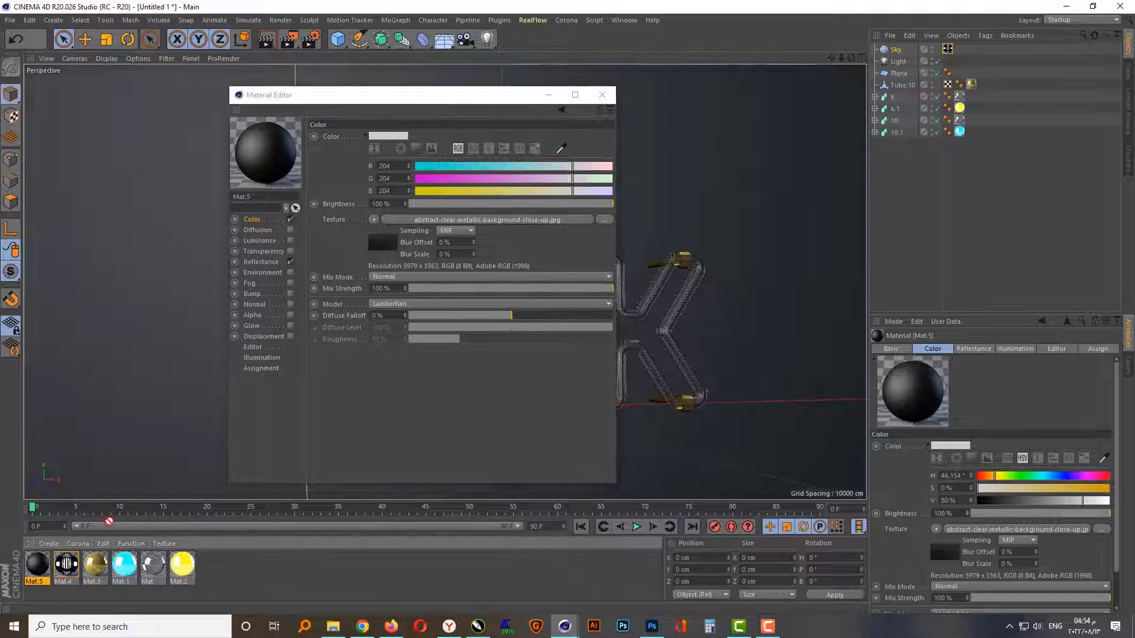
{"action": "left_click_drag", "start_coordinate": [109, 521], "coordinate": [899, 74]}
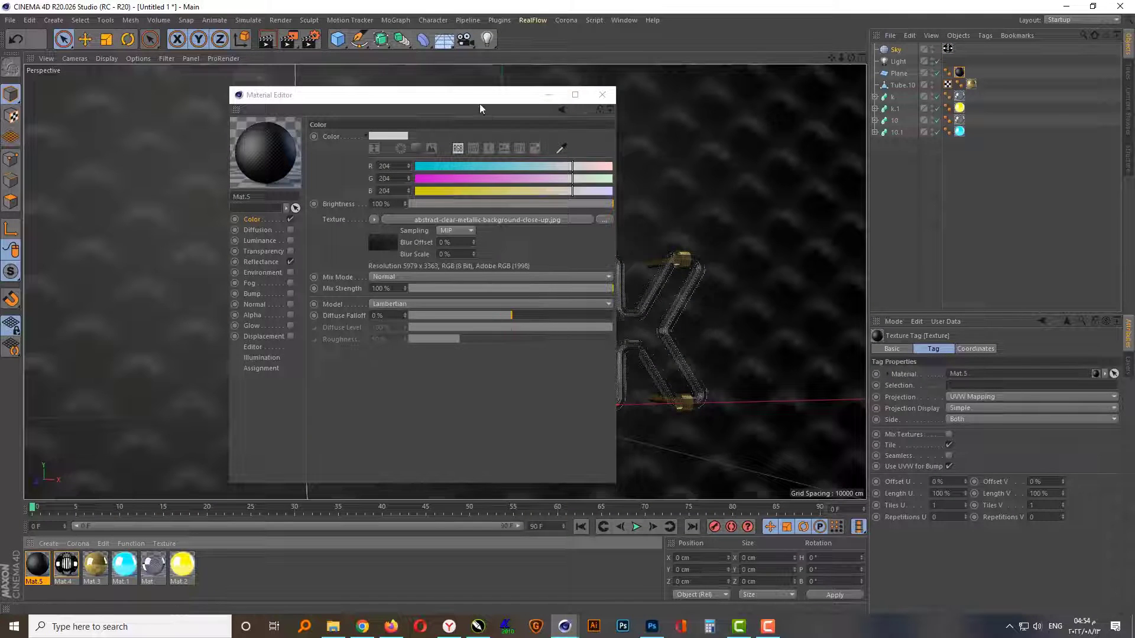
{"action": "left_click_drag", "start_coordinate": [480, 105], "coordinate": [759, 103]}
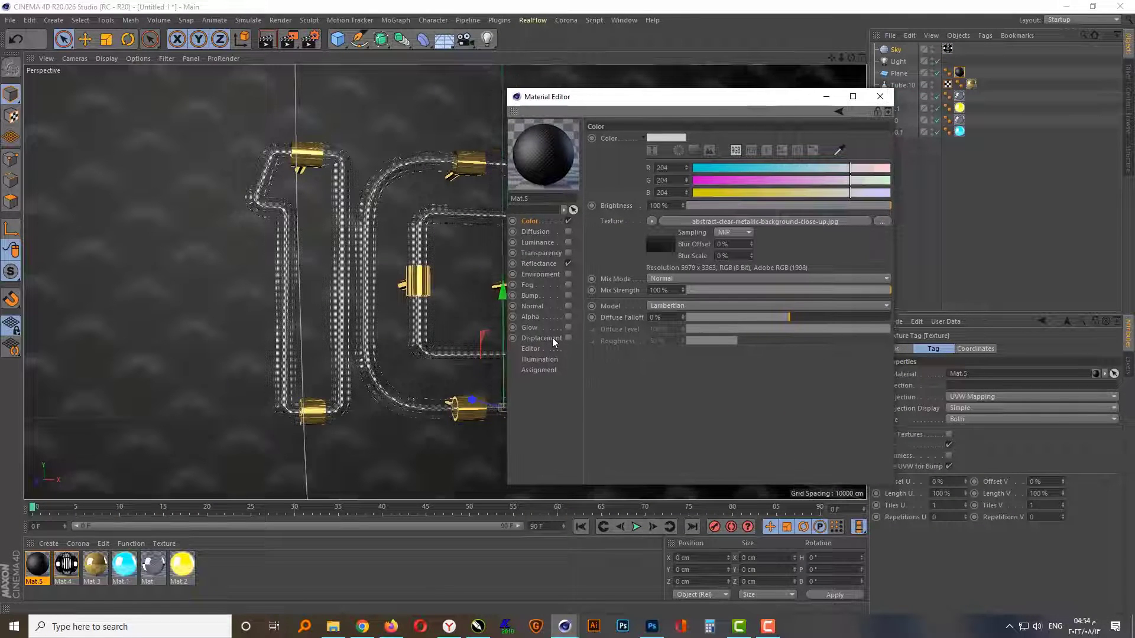
Step: Enable Bump on the material with the metal-mesh image as its texture at 50% strength
{"action": "left_click", "coordinate": [530, 296]}
{"action": "left_click", "coordinate": [568, 295]}
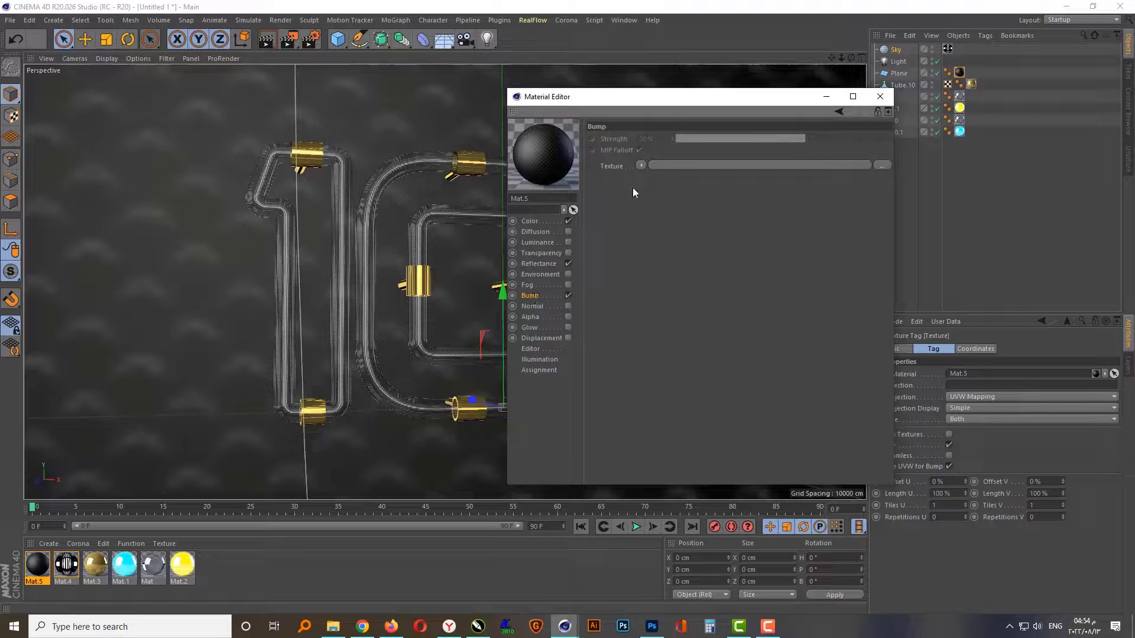
{"action": "left_click", "coordinate": [641, 166]}
{"action": "left_click", "coordinate": [658, 187]}
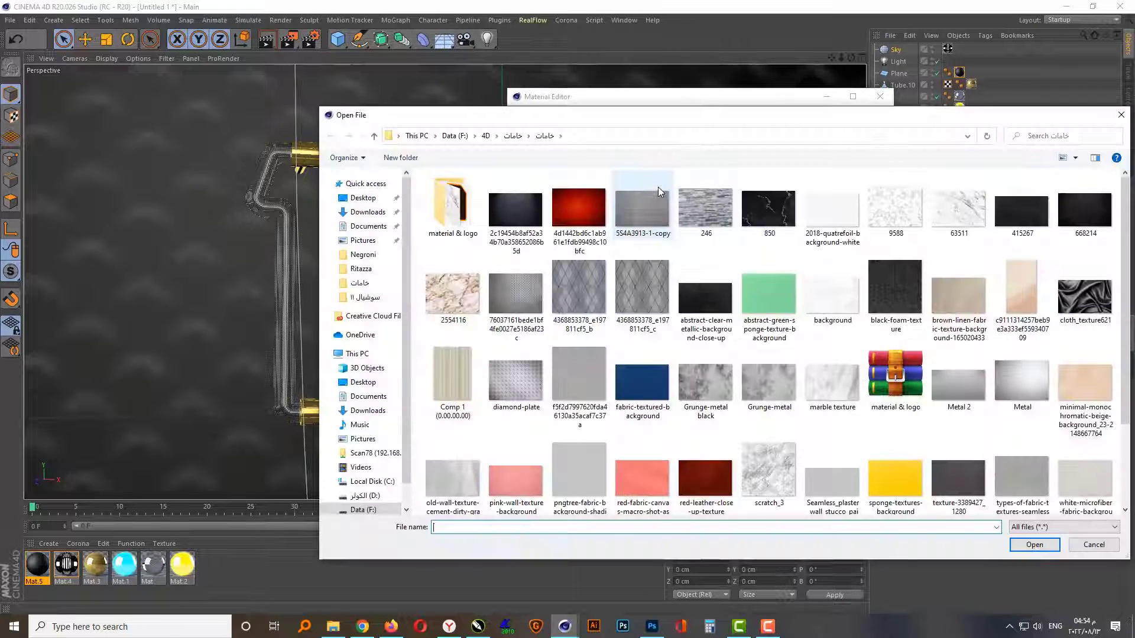
{"action": "left_click", "coordinate": [701, 292]}
{"action": "left_click", "coordinate": [994, 604]}
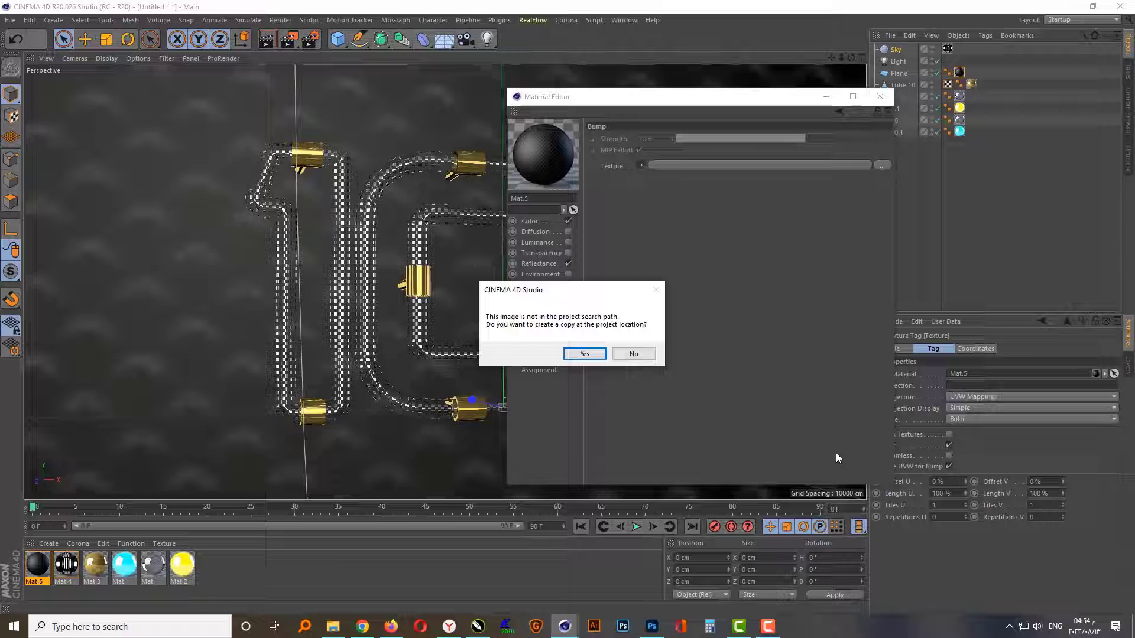
{"action": "left_click", "coordinate": [585, 353]}
{"action": "double_click", "coordinate": [643, 138]}
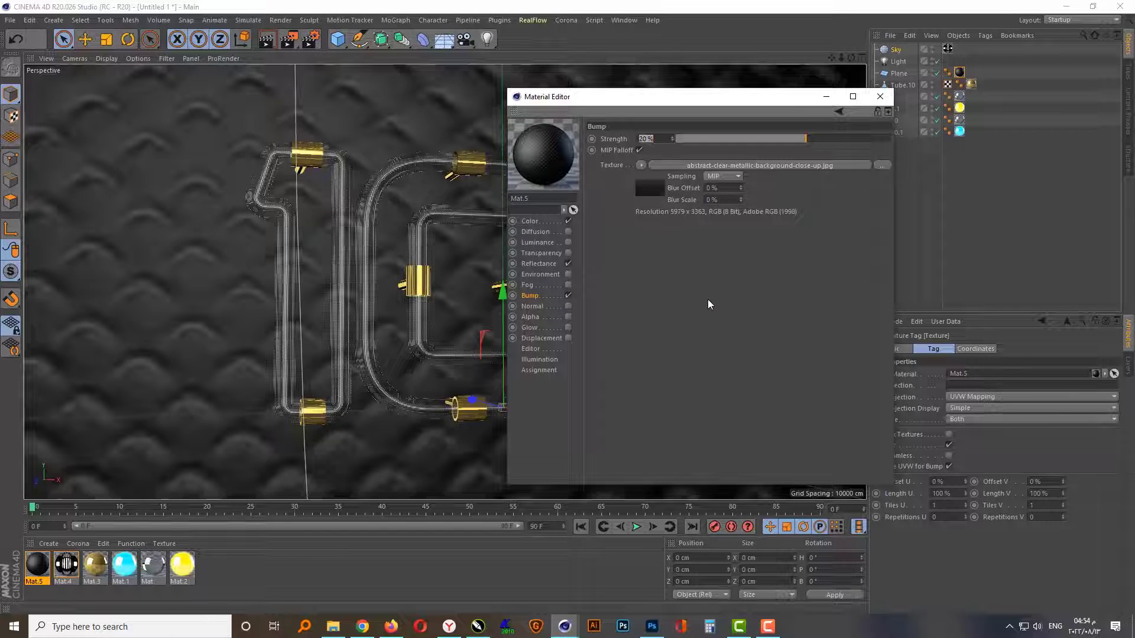
{"action": "type", "text": "50"}
{"action": "key", "text": "Return"}
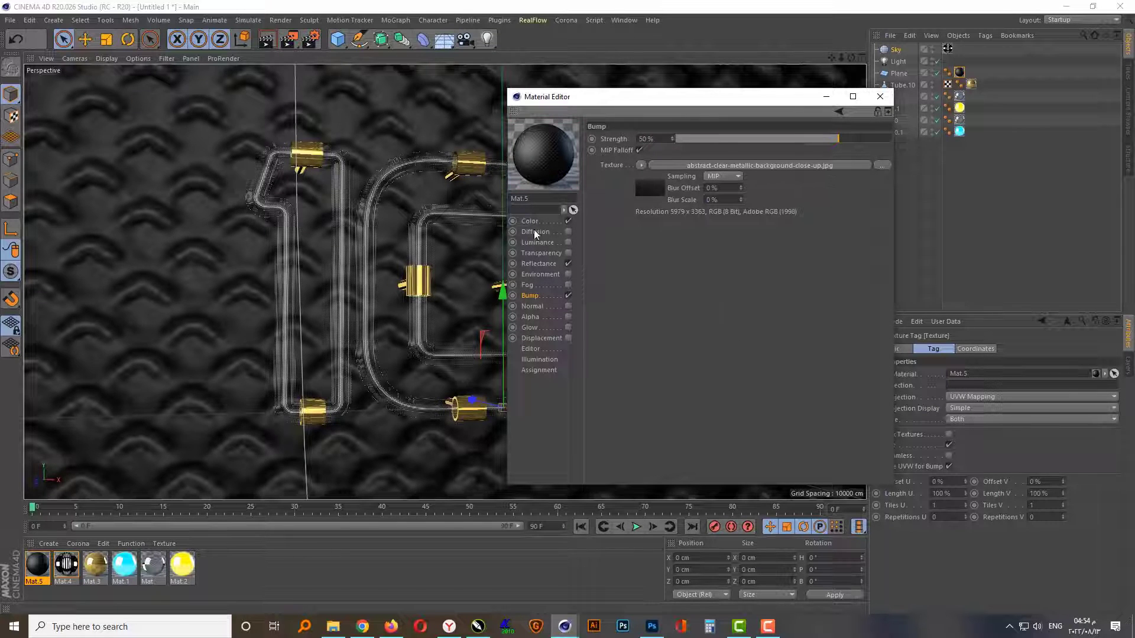
Step: Try the Reflection (Legacy) reflectance type, then undo the change
{"action": "left_click", "coordinate": [547, 265]}
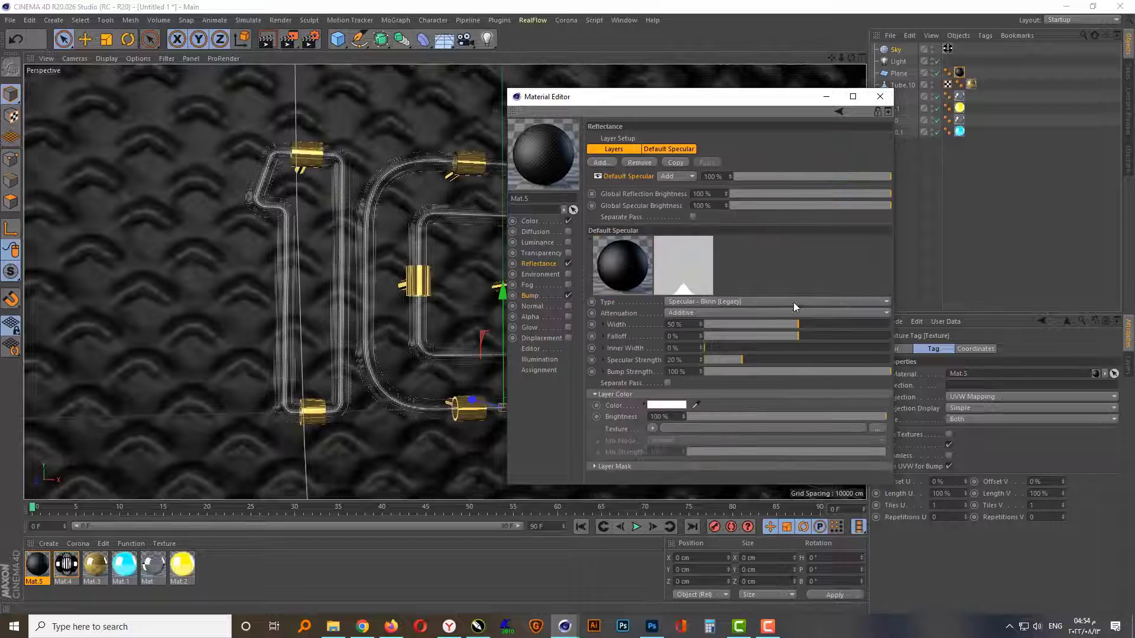
{"action": "left_click", "coordinate": [793, 303]}
{"action": "left_click", "coordinate": [765, 421]}
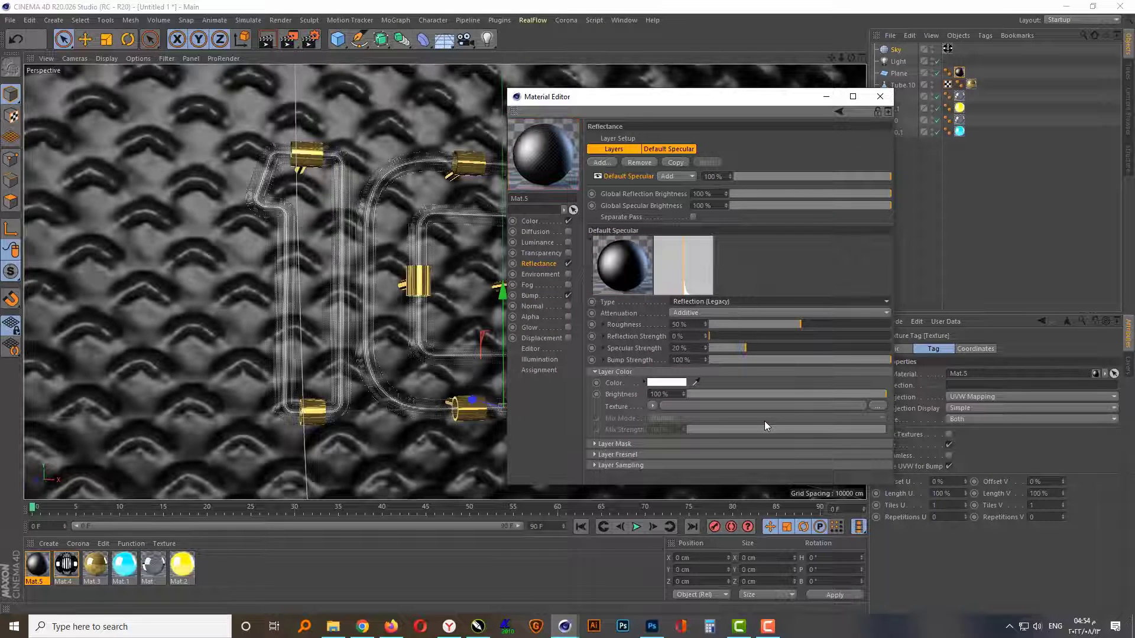
{"action": "key", "text": "ctrl+z"}
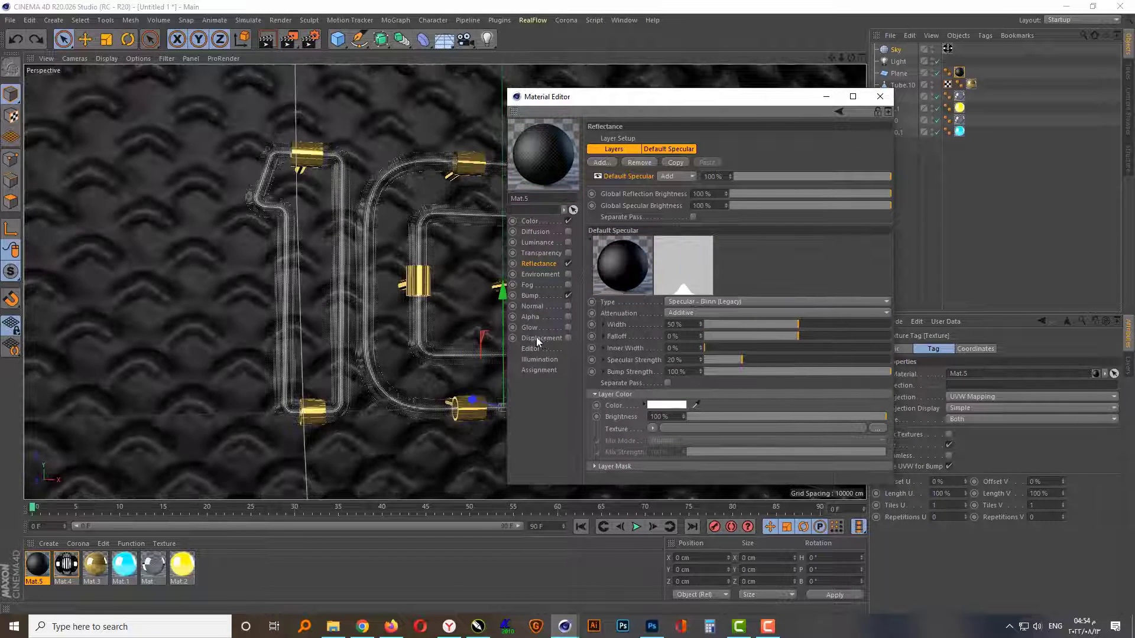
Step: Set the Editor texture preview size to 2048x2048 and close the material editor
{"action": "left_click", "coordinate": [535, 349]}
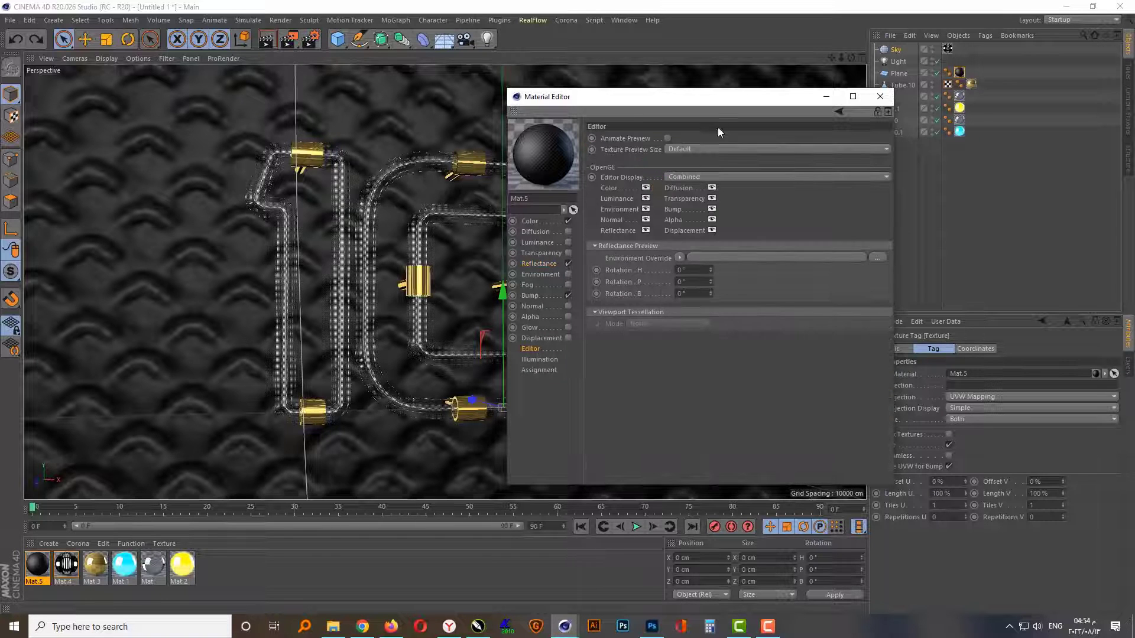
{"action": "left_click", "coordinate": [731, 149]}
{"action": "left_click", "coordinate": [738, 243]}
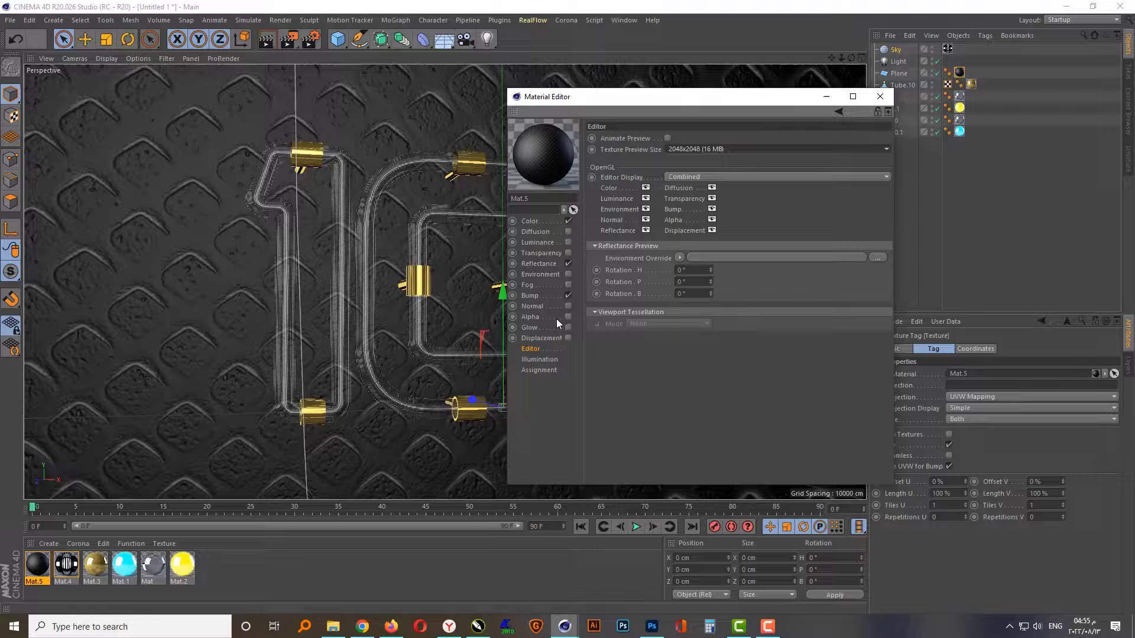
{"action": "left_click_drag", "start_coordinate": [673, 102], "coordinate": [568, 147]}
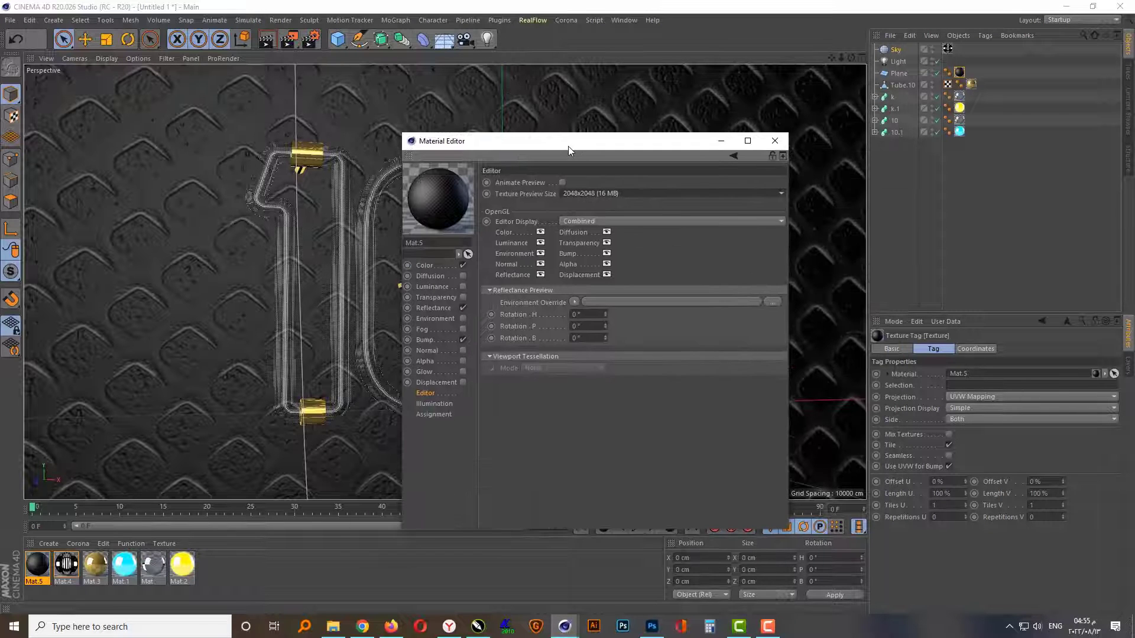
{"action": "left_click", "coordinate": [435, 297]}
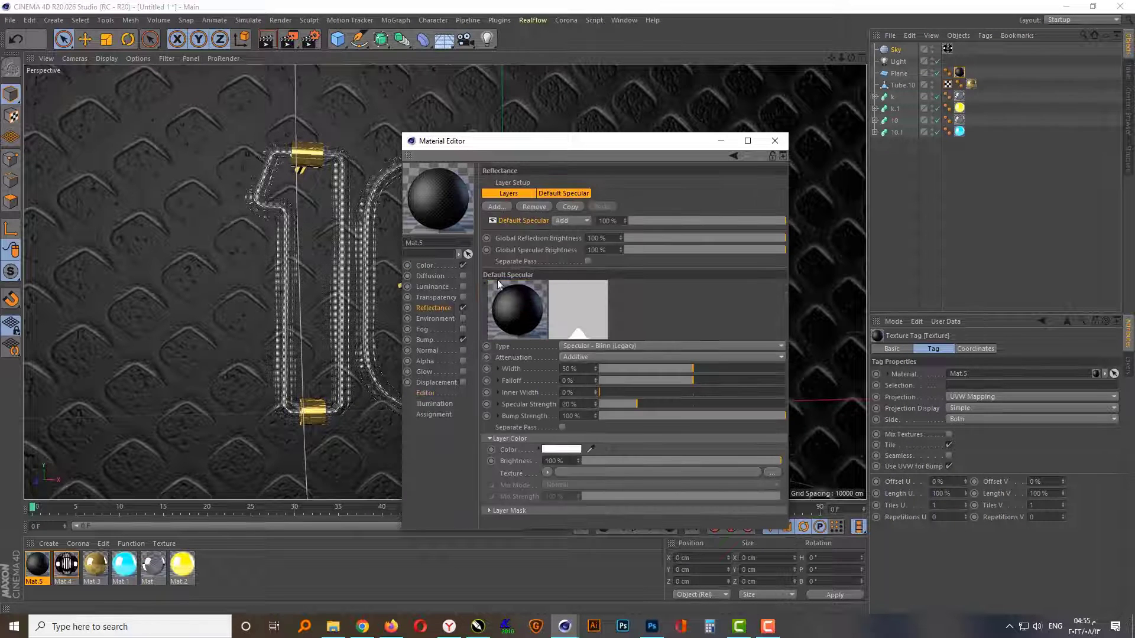
{"action": "left_click", "coordinate": [774, 141]}
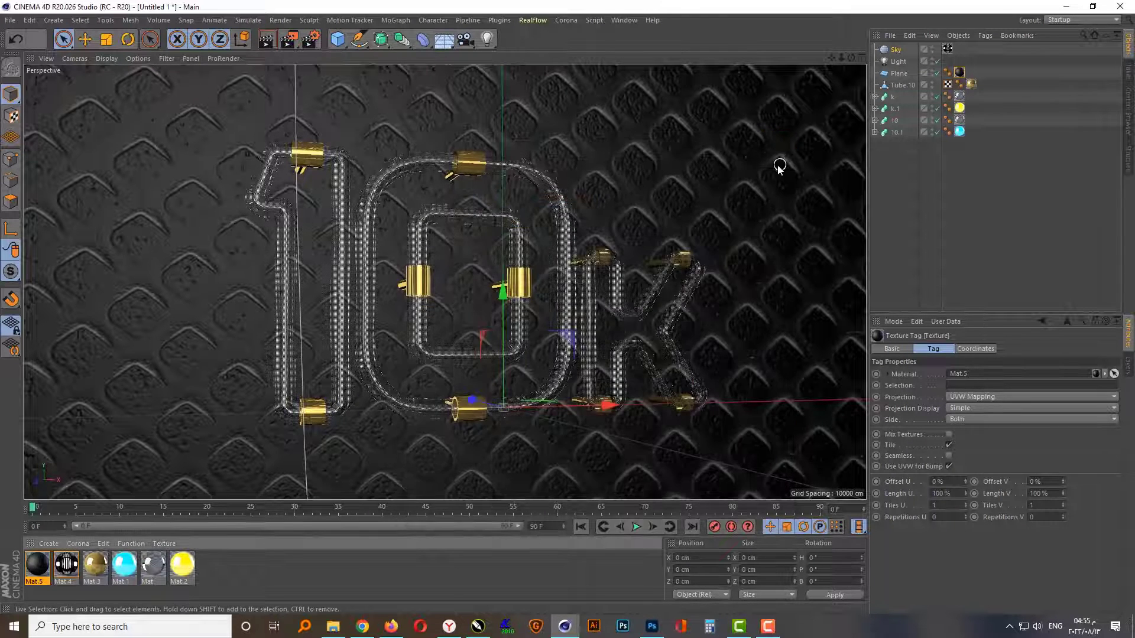
Step: Fit Mat.5's texture tag to the backdrop plane and set its projection to Frontal
{"action": "right_click", "coordinate": [961, 74]}
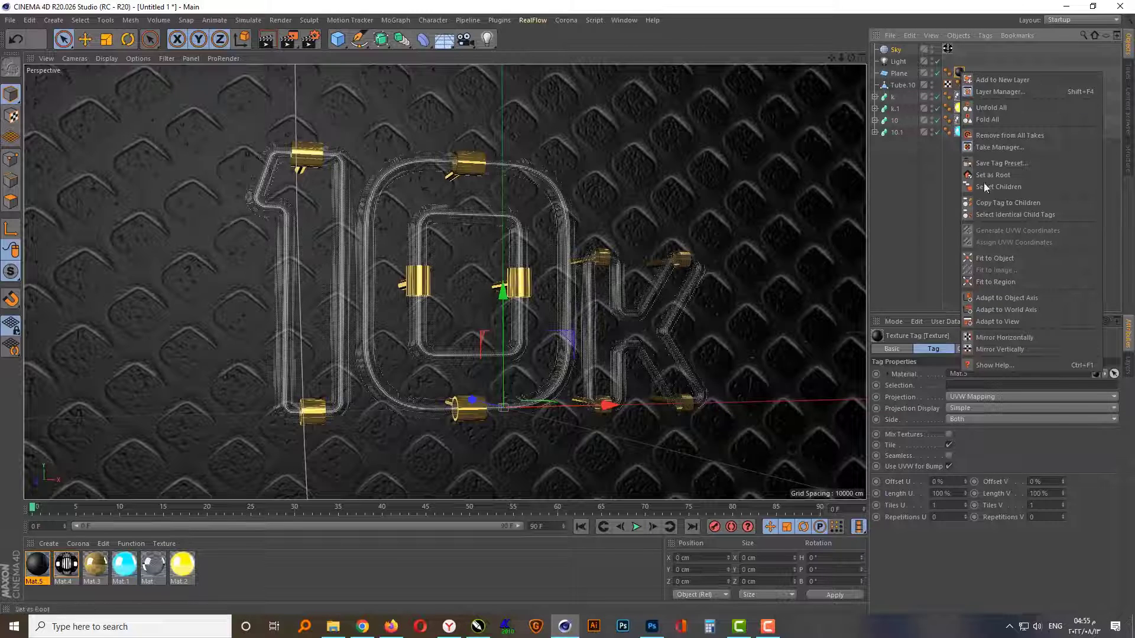
{"action": "left_click", "coordinate": [993, 259]}
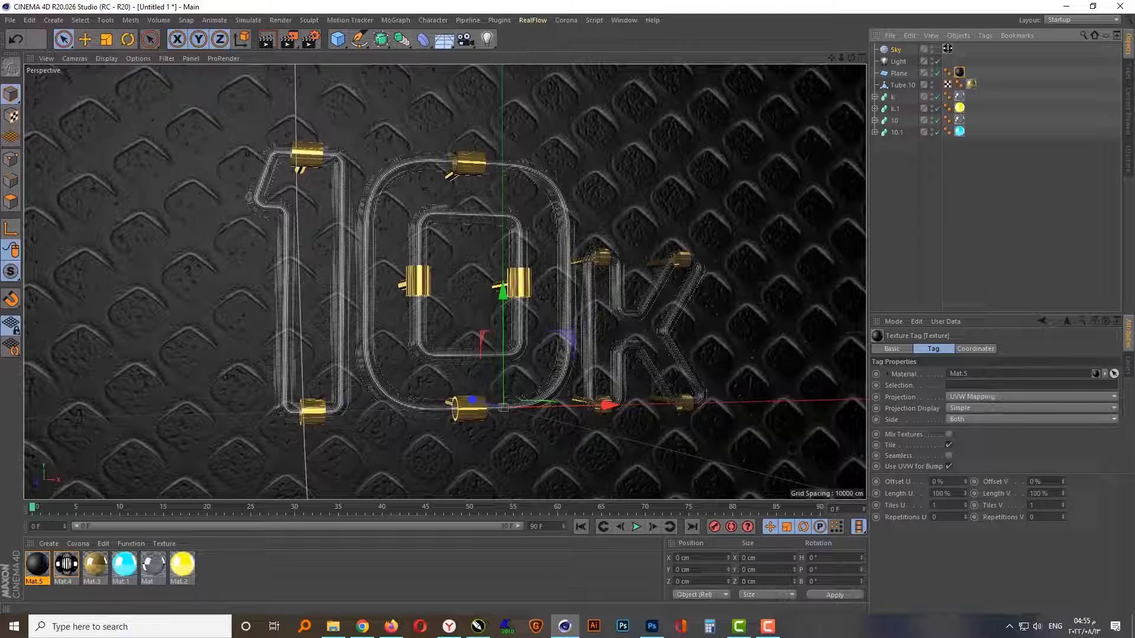
{"action": "left_click", "coordinate": [1004, 395]}
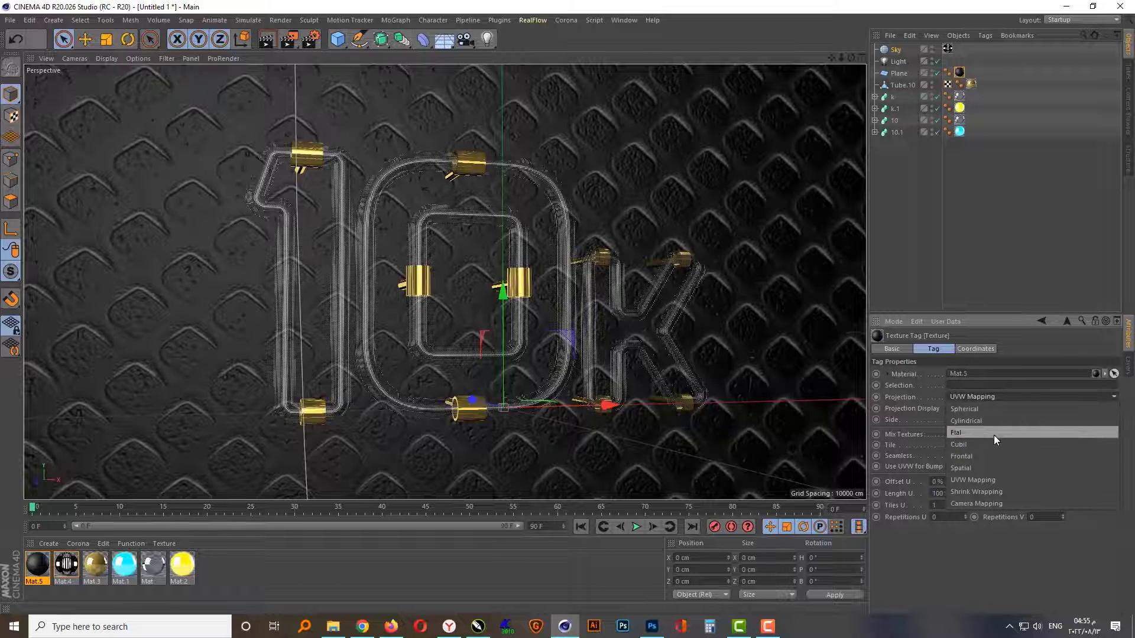
{"action": "left_click", "coordinate": [990, 455]}
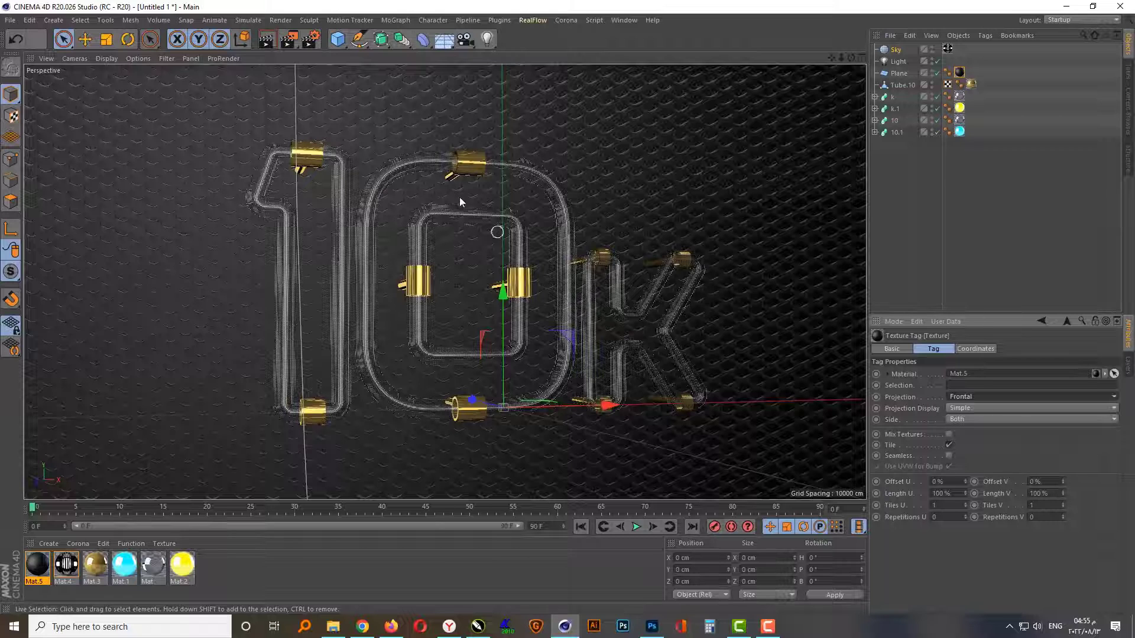
Step: Render the 10k scene to the Picture Viewer and maximize the viewer window
{"action": "left_click", "coordinate": [290, 41]}
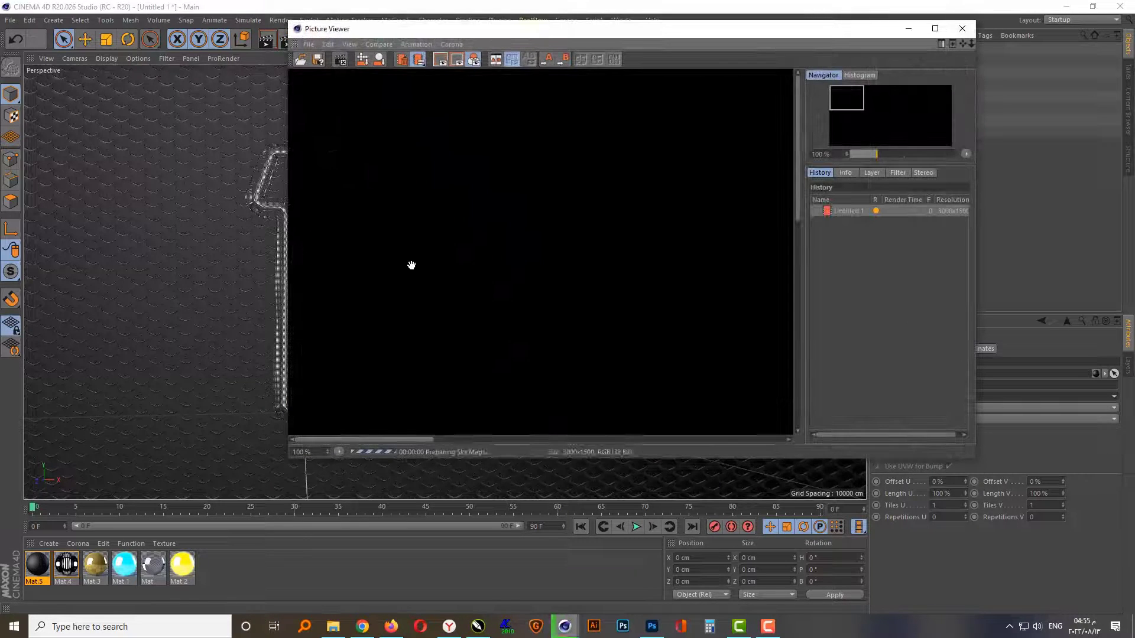
{"action": "scroll", "coordinate": [430, 292], "scroll_direction": "down", "scroll_amount": 3}
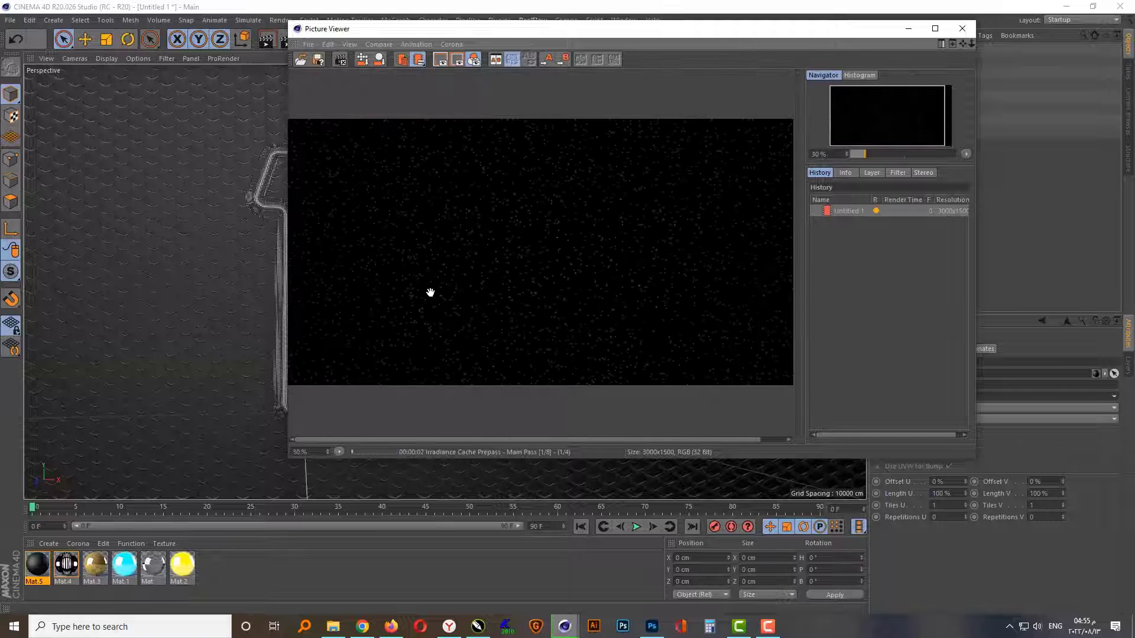
{"action": "scroll", "coordinate": [431, 292], "scroll_direction": "down", "scroll_amount": 1}
{"action": "scroll", "coordinate": [552, 288], "scroll_direction": "up", "scroll_amount": 2}
{"action": "scroll", "coordinate": [552, 283], "scroll_direction": "down", "scroll_amount": 1}
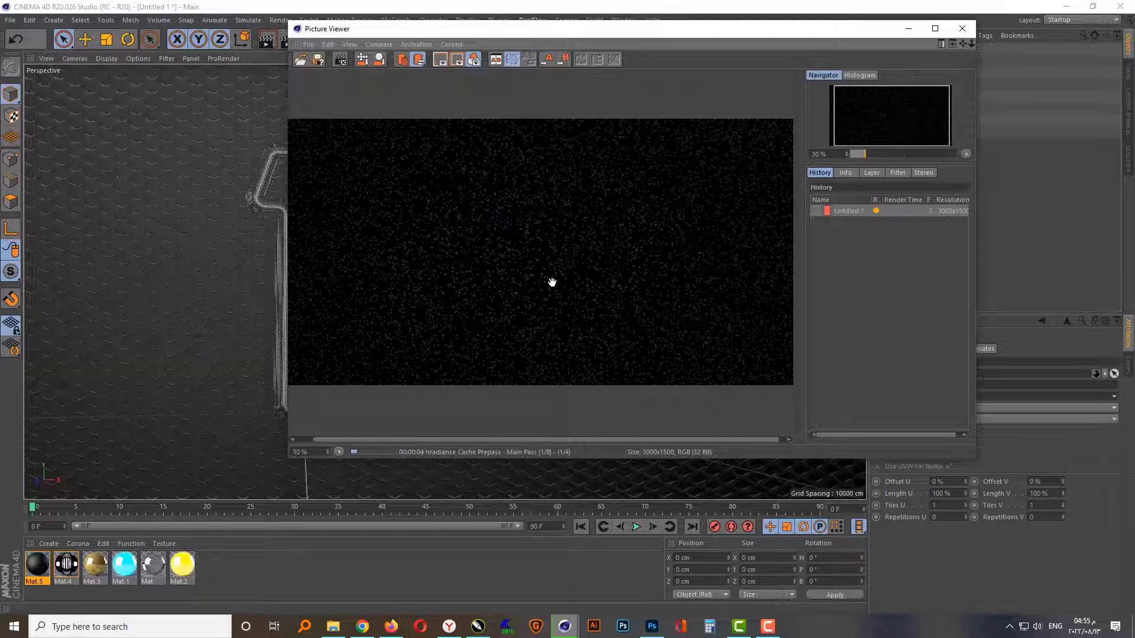
{"action": "left_click", "coordinate": [935, 29]}
{"action": "scroll", "coordinate": [441, 332], "scroll_direction": "up", "scroll_amount": 1}
{"action": "scroll", "coordinate": [443, 334], "scroll_direction": "up", "scroll_amount": 1}
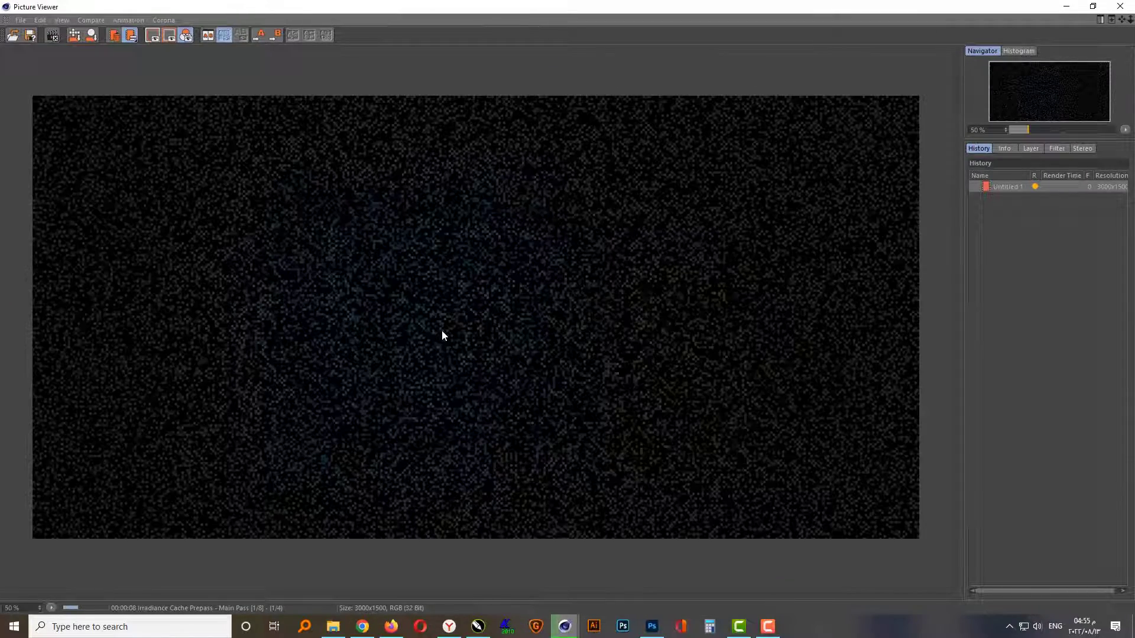